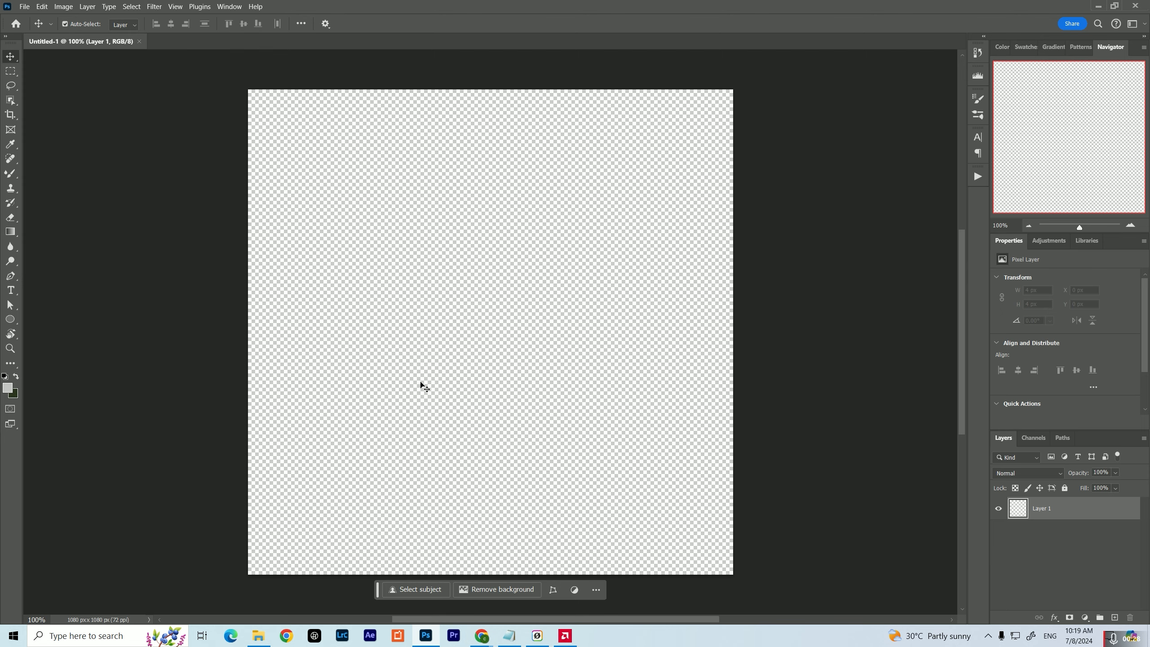
# Place the photo DSC00040-2.jpg from the Moissanite folder into the blank document
pyautogui.click(257, 635)
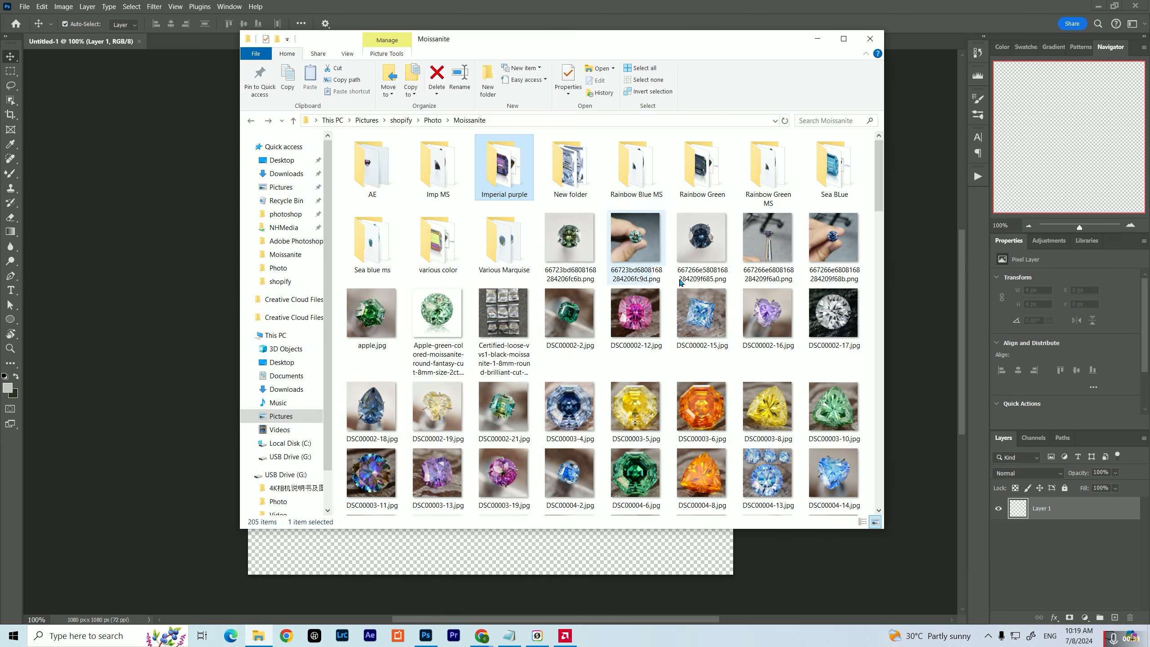
pyautogui.moveTo(877, 168); pyautogui.dragTo(867, 357)
pyautogui.moveTo(832, 276); pyautogui.dragTo(158, 371)
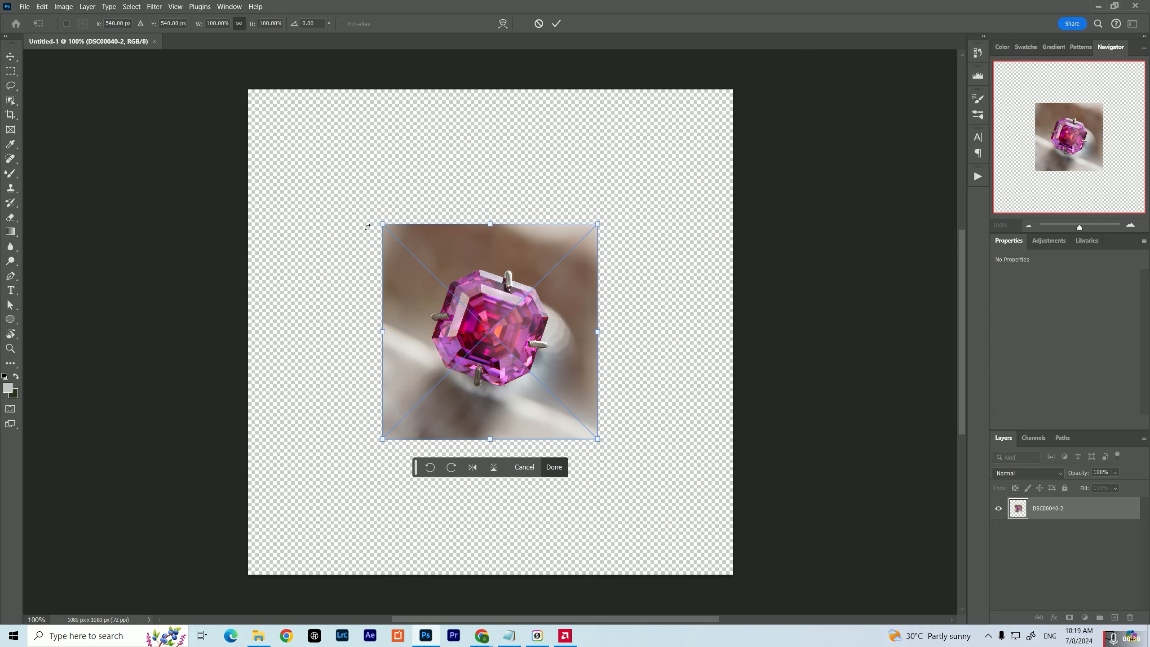
# Scale the placed gemstone photo proportionally to about 239% so it covers the whole canvas
pyautogui.moveTo(383, 224); pyautogui.dragTo(237, 78)
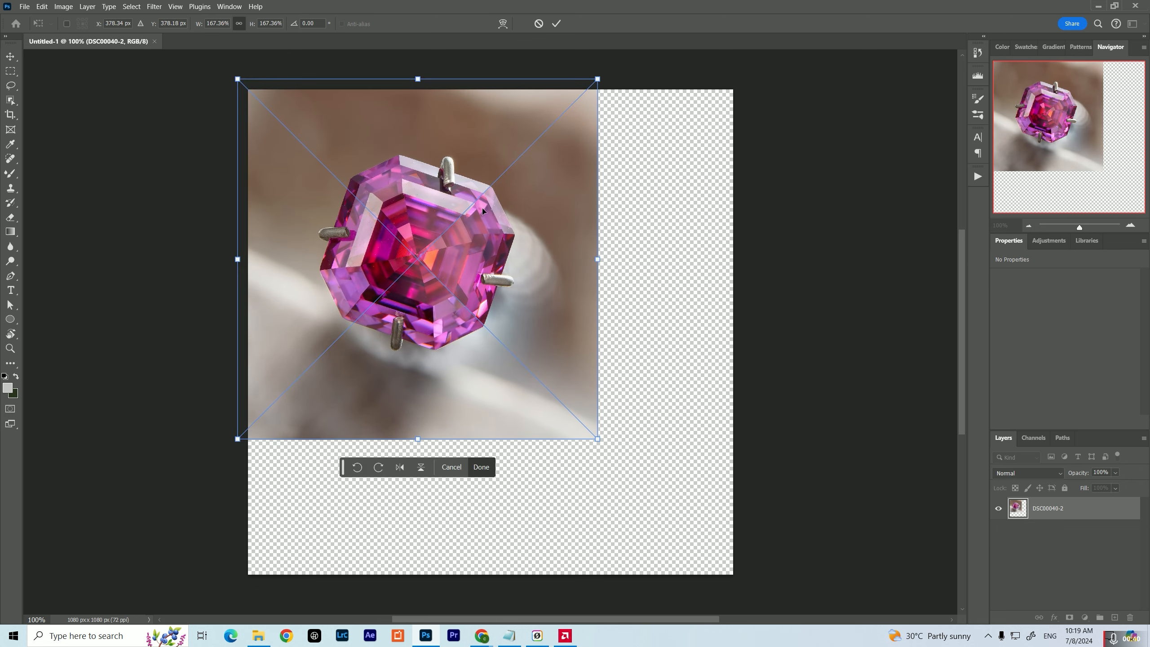
pyautogui.moveTo(598, 439); pyautogui.dragTo(769, 566)
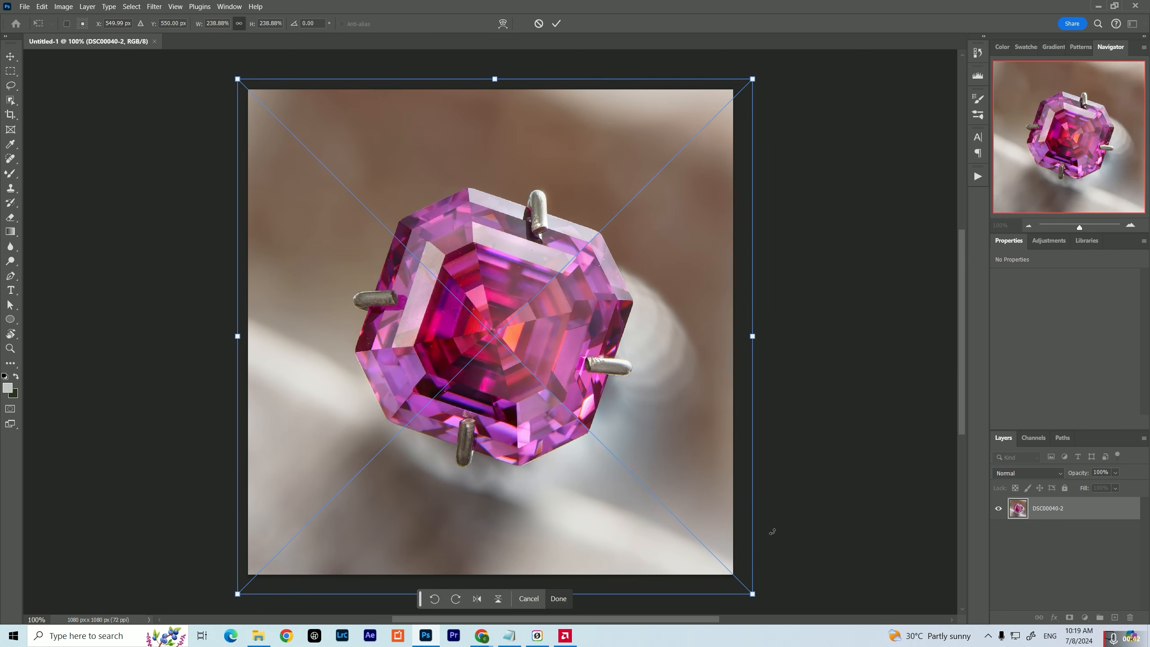
pyautogui.click(556, 23)
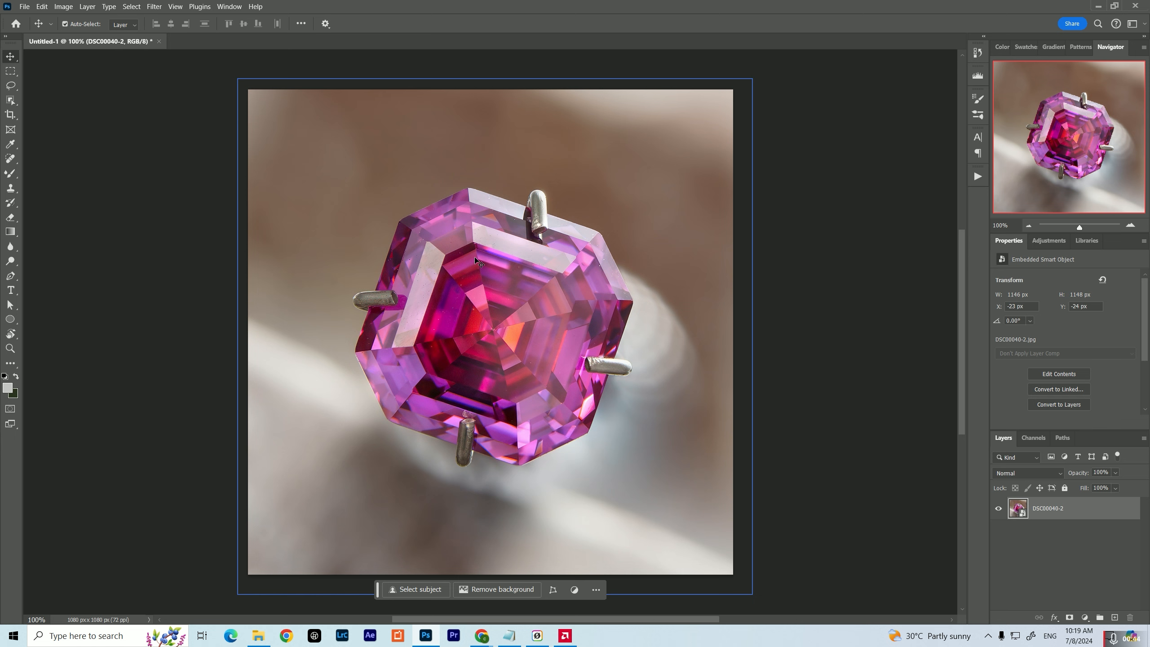
# Select the whole gemstone with the Object Selection tool and convert the selection into a work path with a 1.0 pixel tolerance
pyautogui.scroll(4, 461, 306)
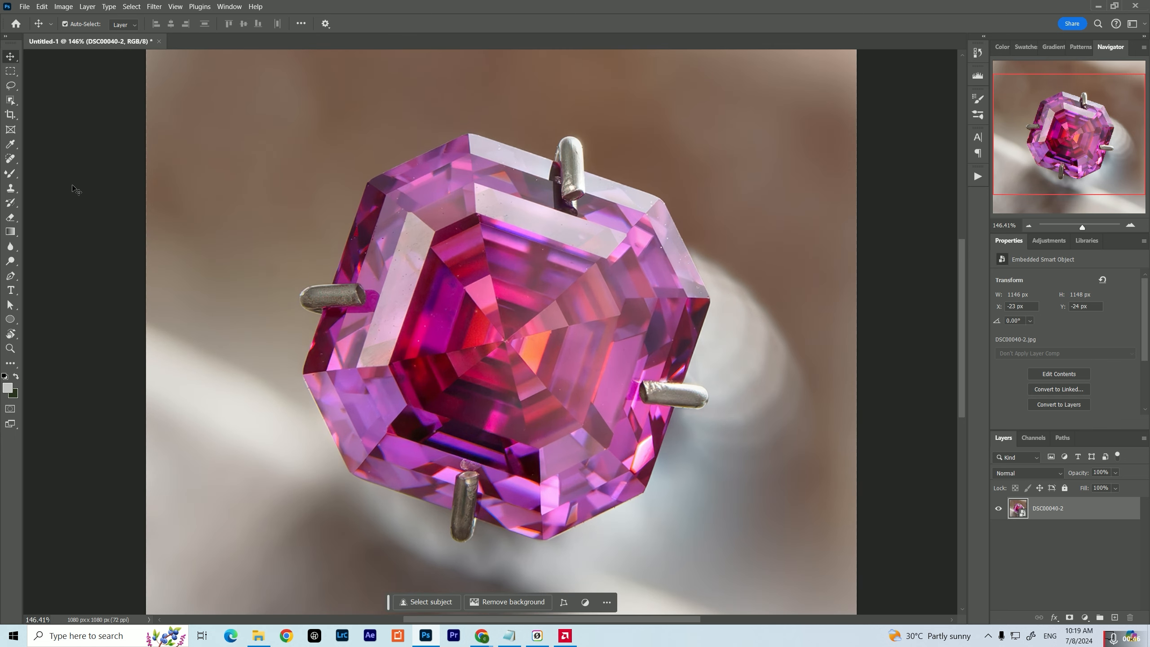
pyautogui.click(12, 100)
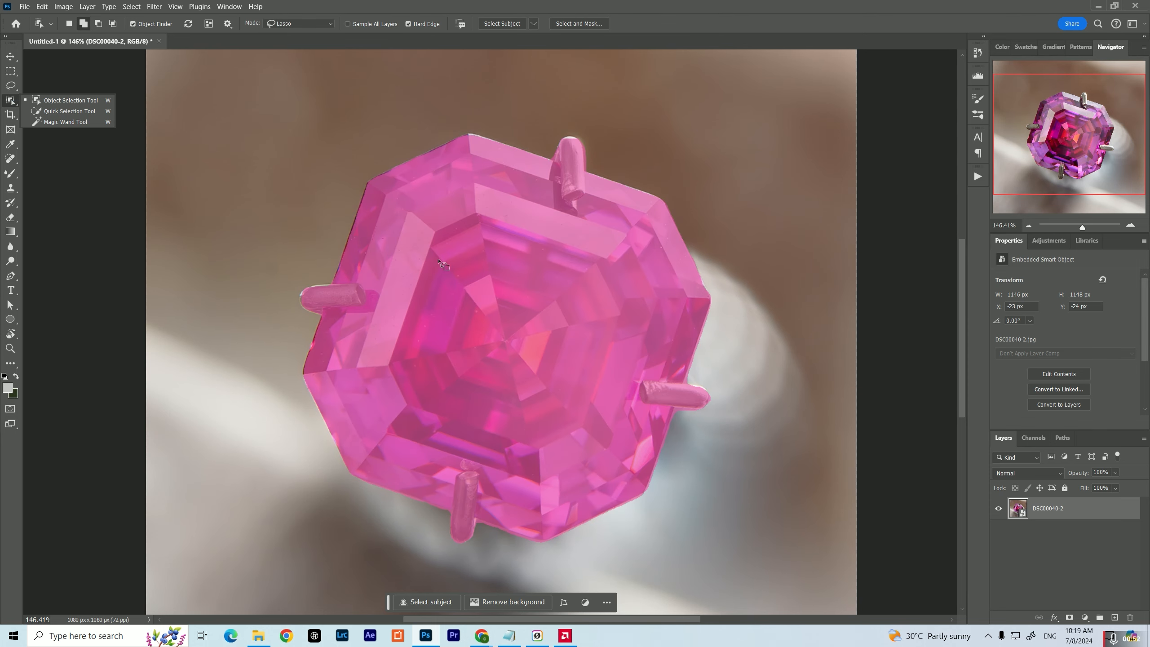
pyautogui.click(439, 260)
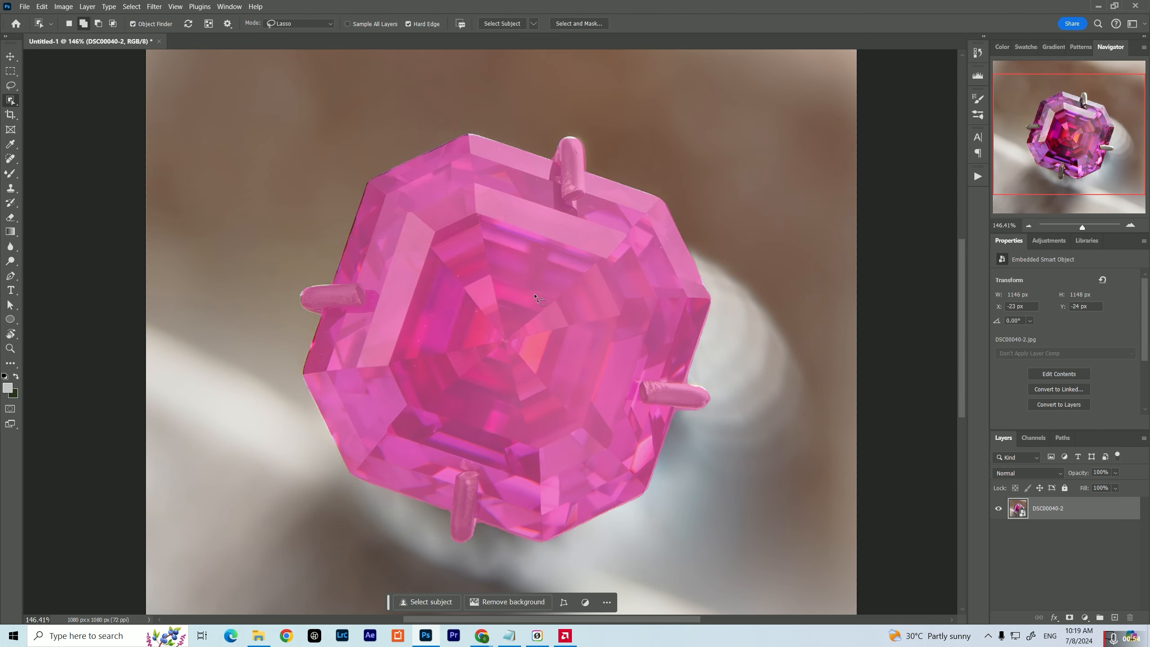
pyautogui.click(537, 327)
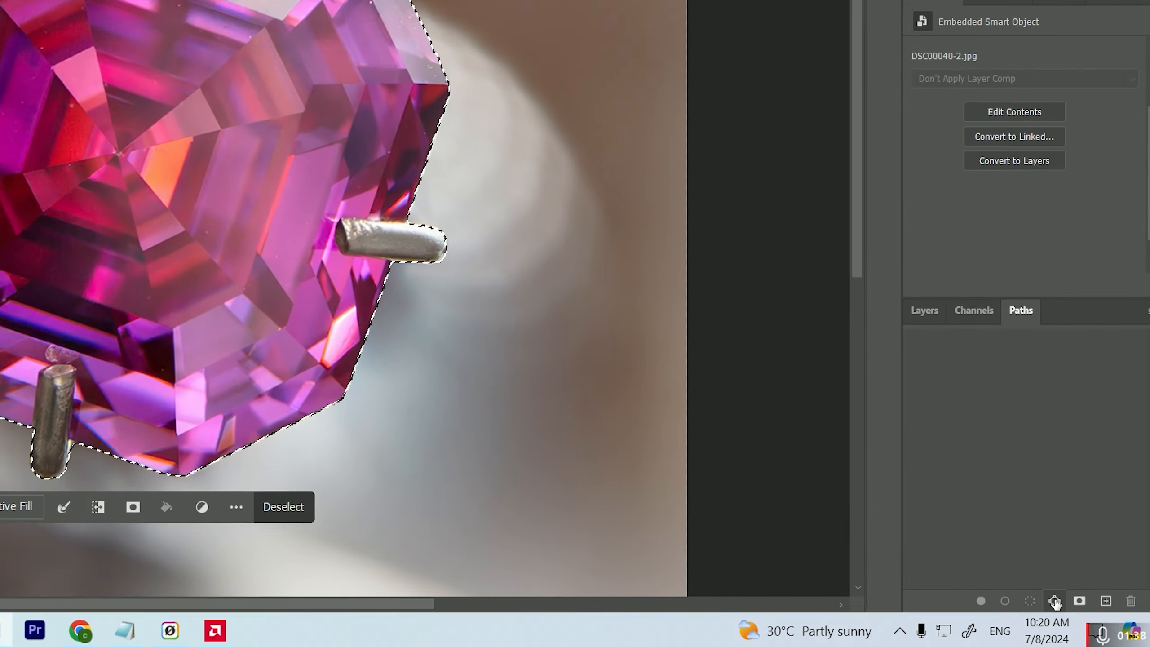
pyautogui.keyDown('alt'); pyautogui.click(1055, 601); pyautogui.keyUp('alt')
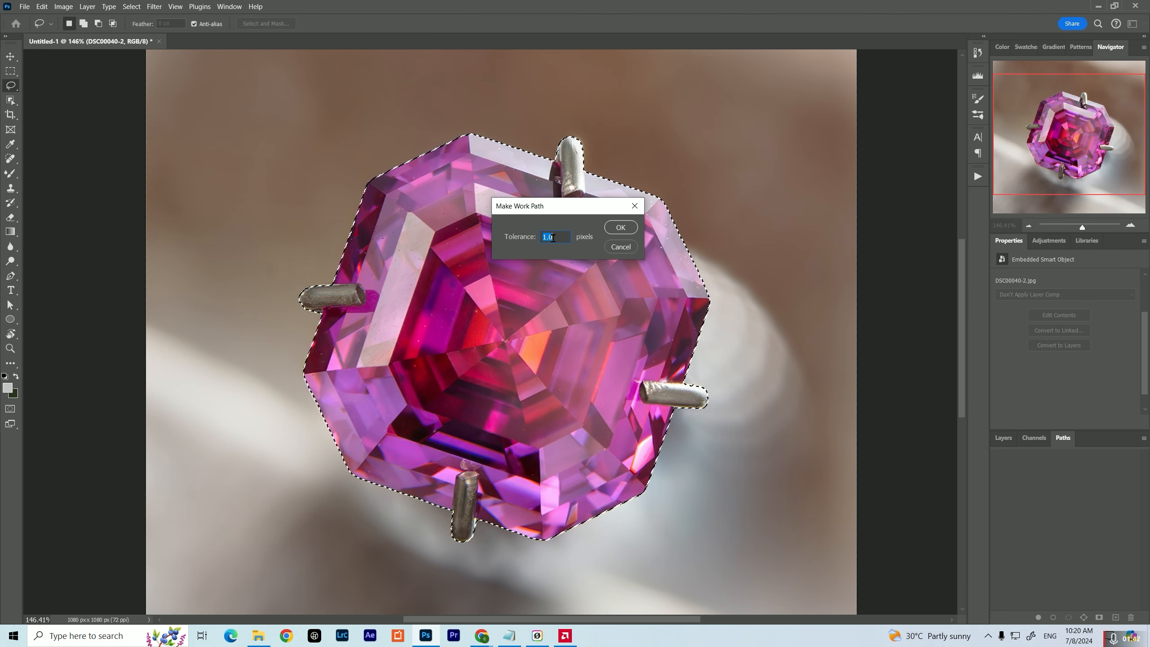
pyautogui.click(619, 227)
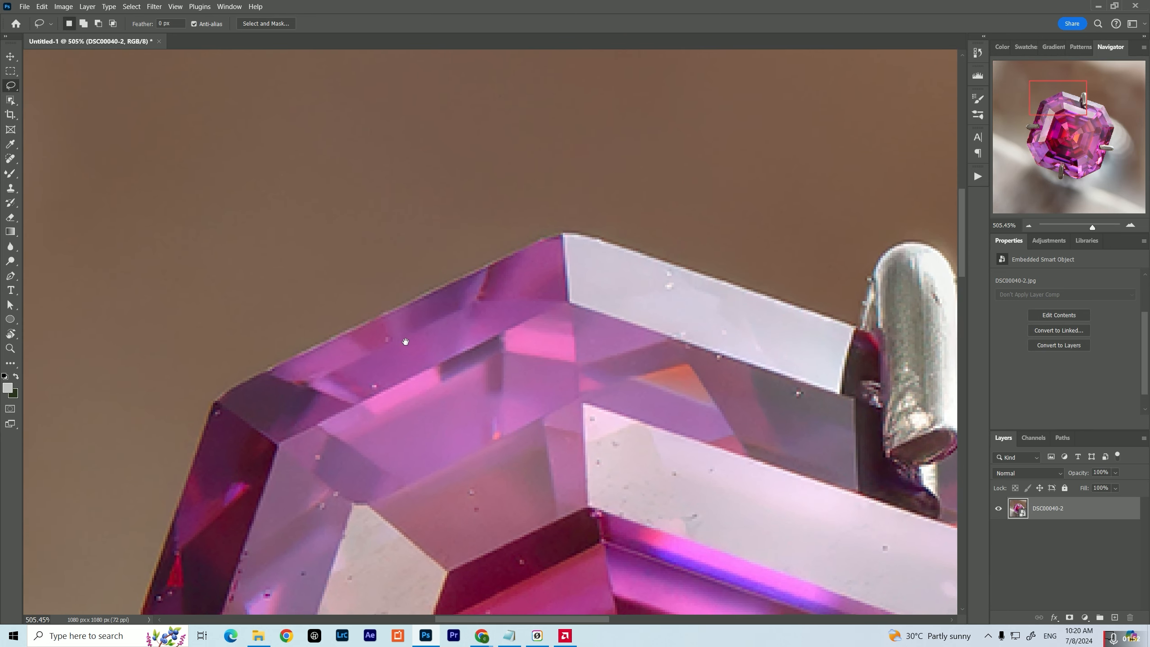
# With the Curvature Pen tool, remove the path's anchor points around the left prong so the path leaves the prong out
pyautogui.moveTo(347, 406); pyautogui.dragTo(347, 371)
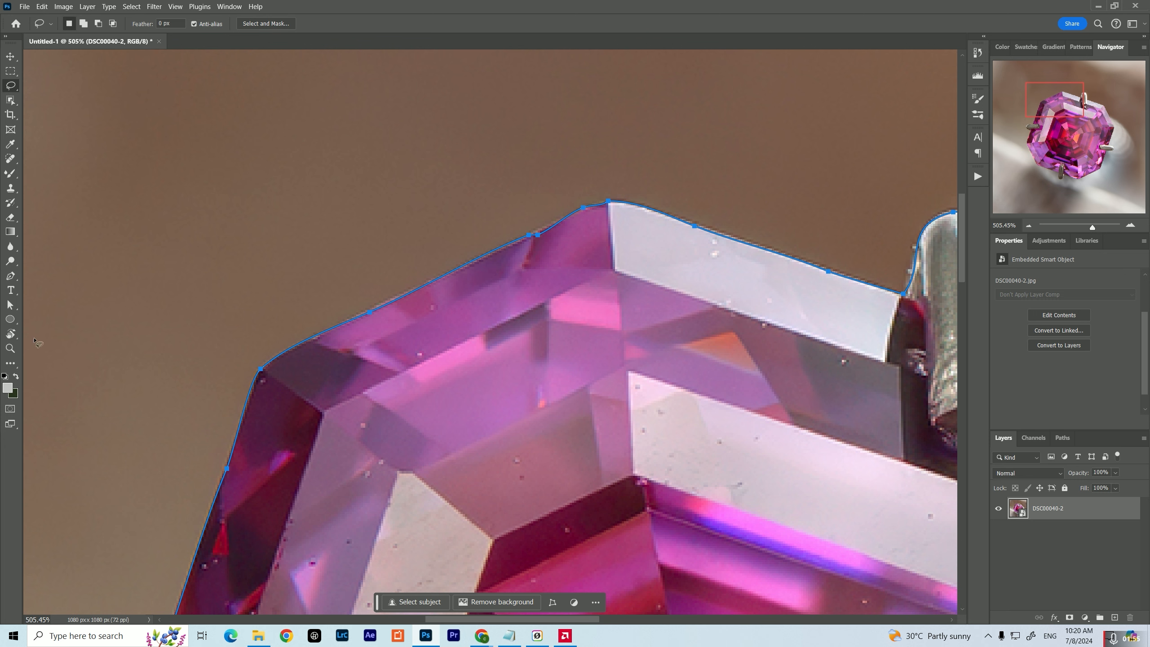
pyautogui.click(8, 278)
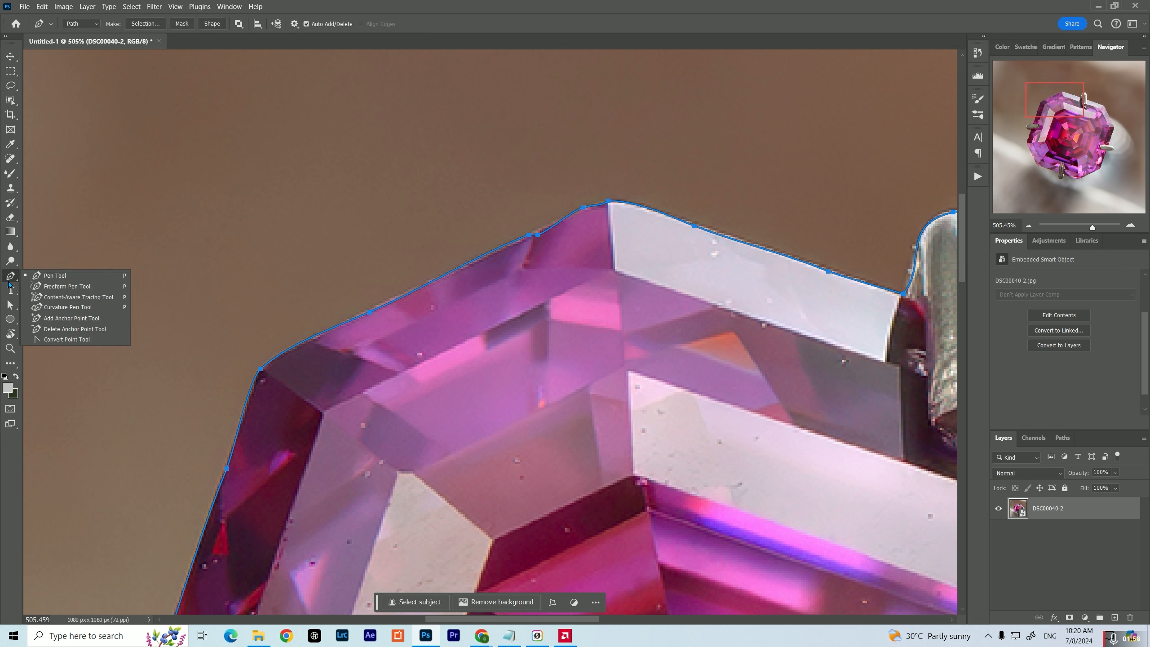
pyautogui.click(39, 308)
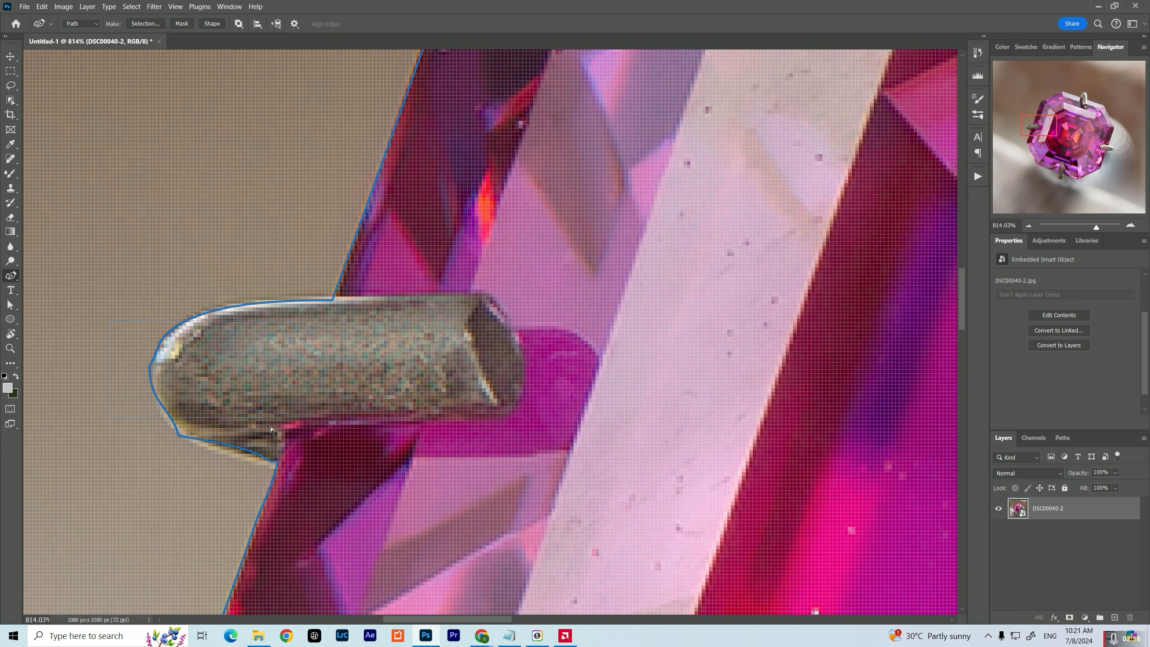
pyautogui.click(275, 471)
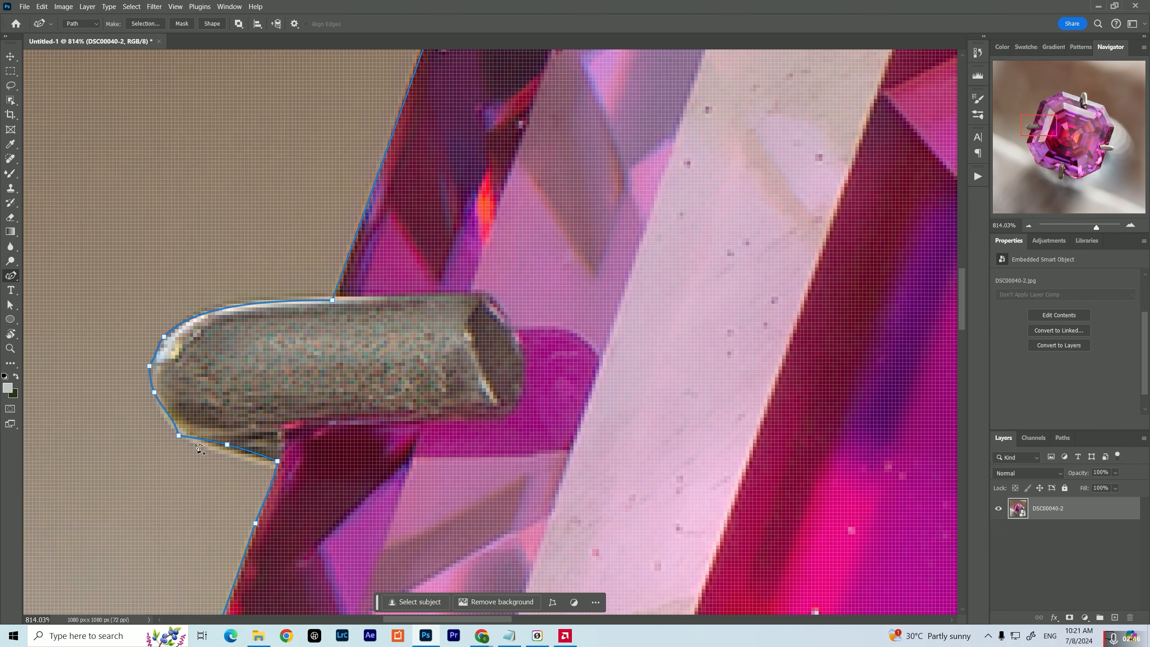
pyautogui.keyDown('ctrl'); pyautogui.click(125, 323); pyautogui.keyUp('ctrl')
pyautogui.click(272, 474)
pyautogui.press('Delete')
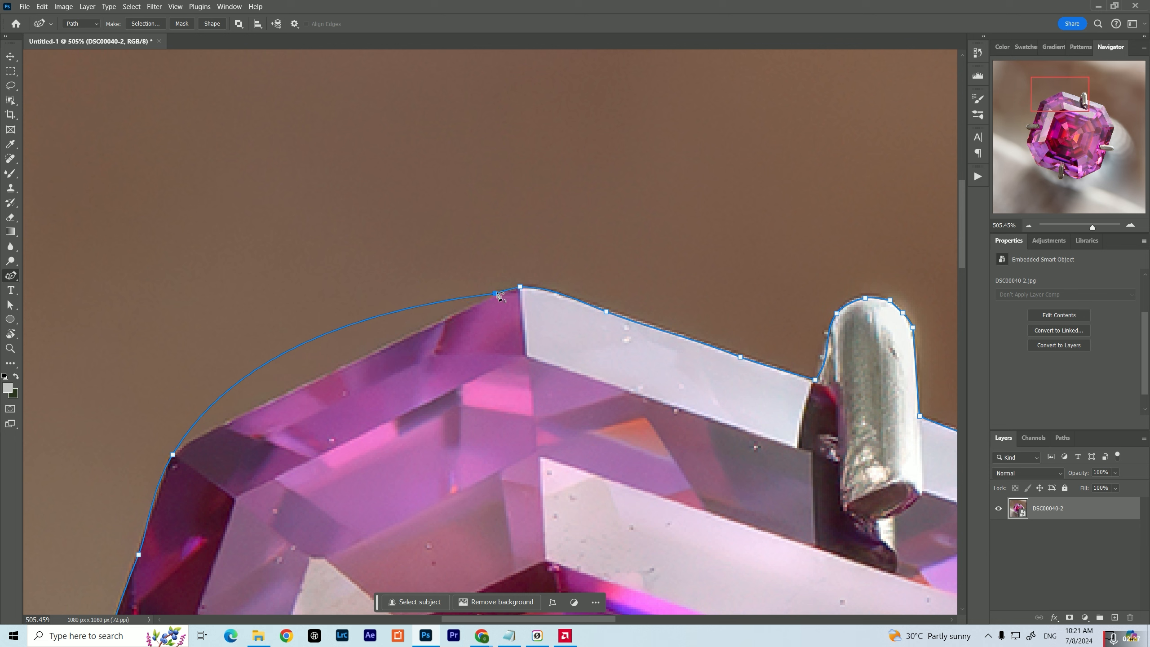
# Refit the path to the gem's upper-left edge and make a sharp corner at its left tip so the lower-left edge runs straight
pyautogui.moveTo(519, 291); pyautogui.dragTo(523, 294)
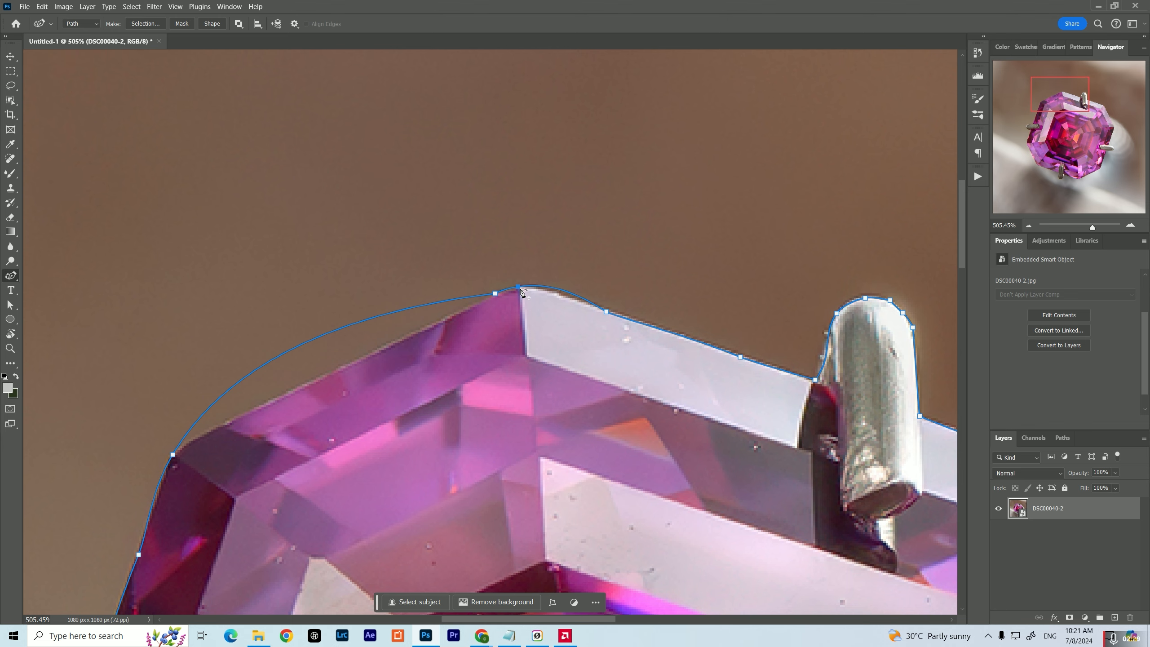
pyautogui.keyDown('alt'); pyautogui.click(173, 455); pyautogui.keyUp('alt')
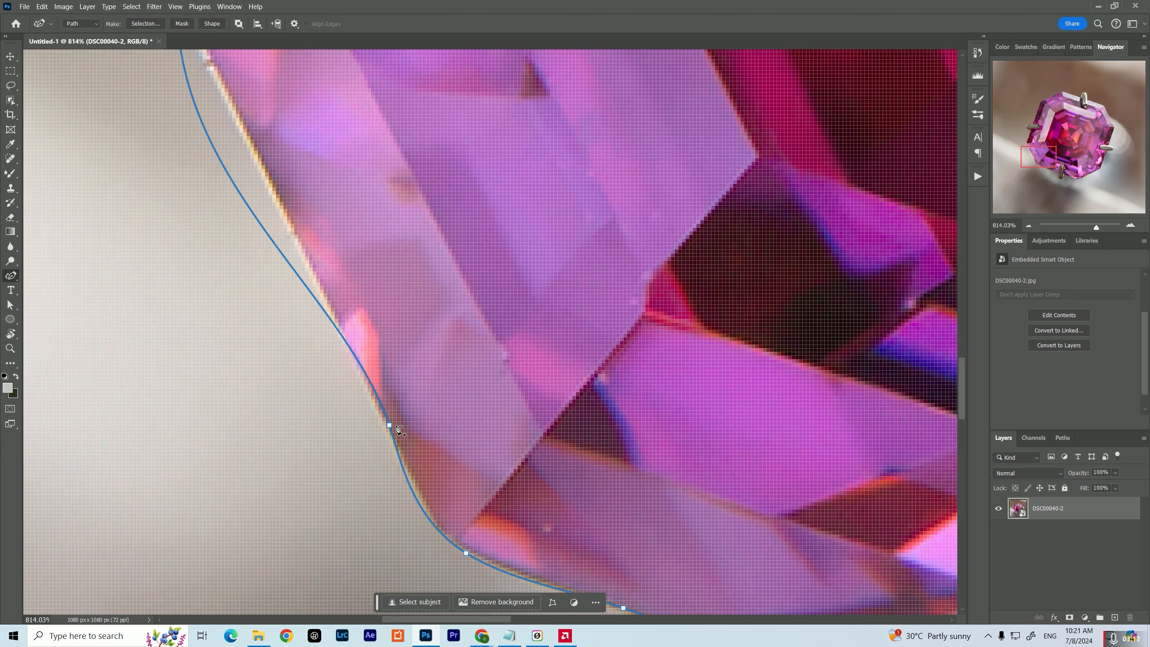
pyautogui.moveTo(390, 425); pyautogui.dragTo(453, 576)
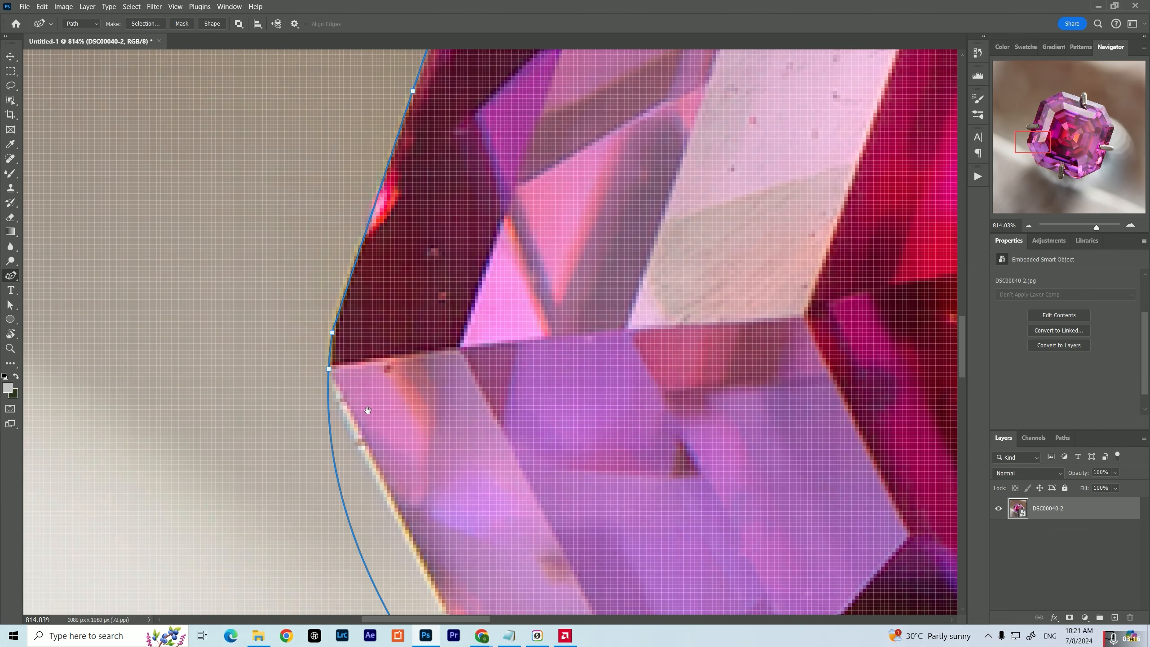
pyautogui.click(326, 369)
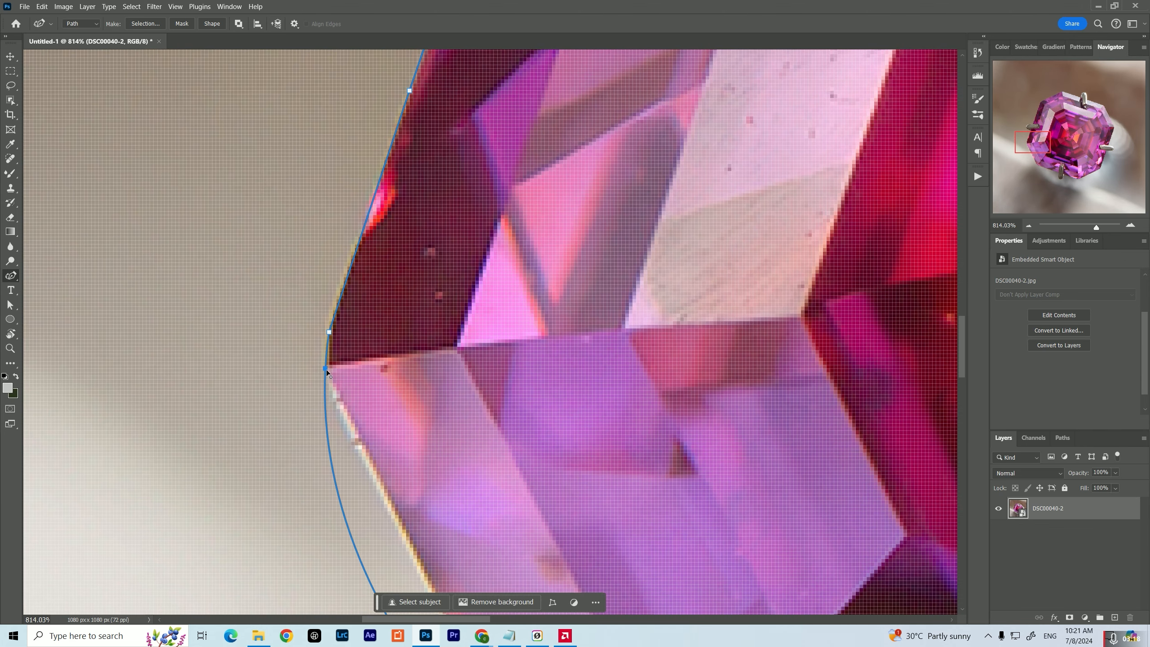
pyautogui.keyDown('alt'); pyautogui.click(326, 369); pyautogui.keyUp('alt')
pyautogui.moveTo(455, 566); pyautogui.dragTo(316, 317)
pyautogui.moveTo(414, 431); pyautogui.dragTo(388, 351)
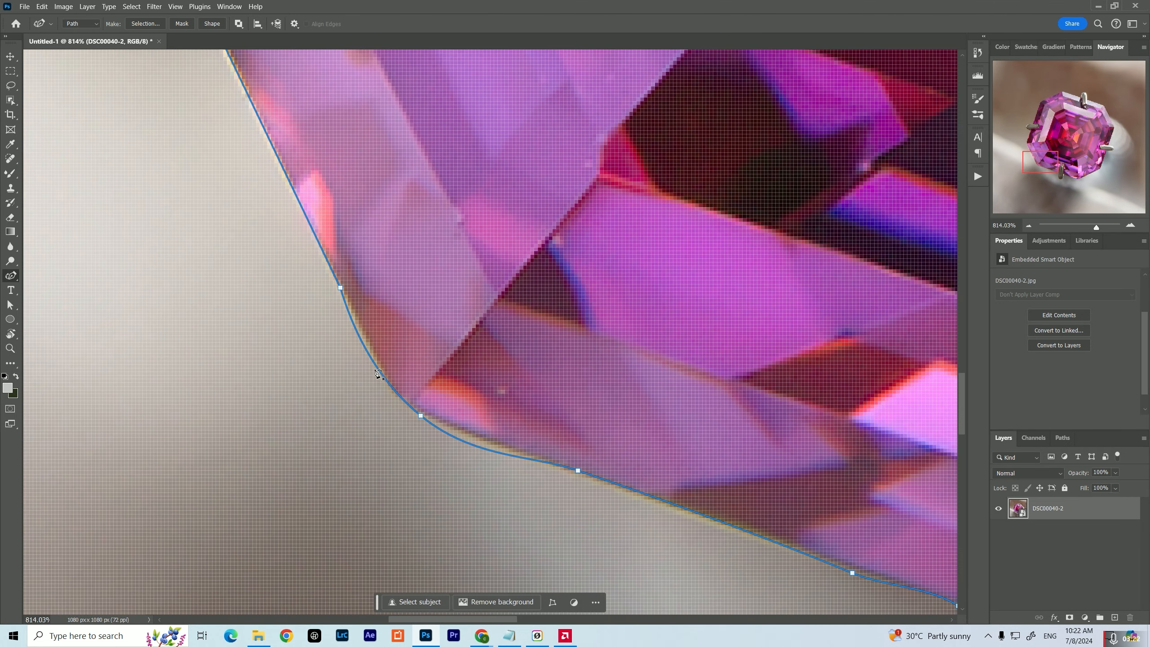
# Move the lower-left anchor onto the gem's corner as a sharp point and delete the surplus anchor on the adjoining bottom edge
pyautogui.keyDown('alt'); pyautogui.click(422, 416); pyautogui.keyUp('alt')
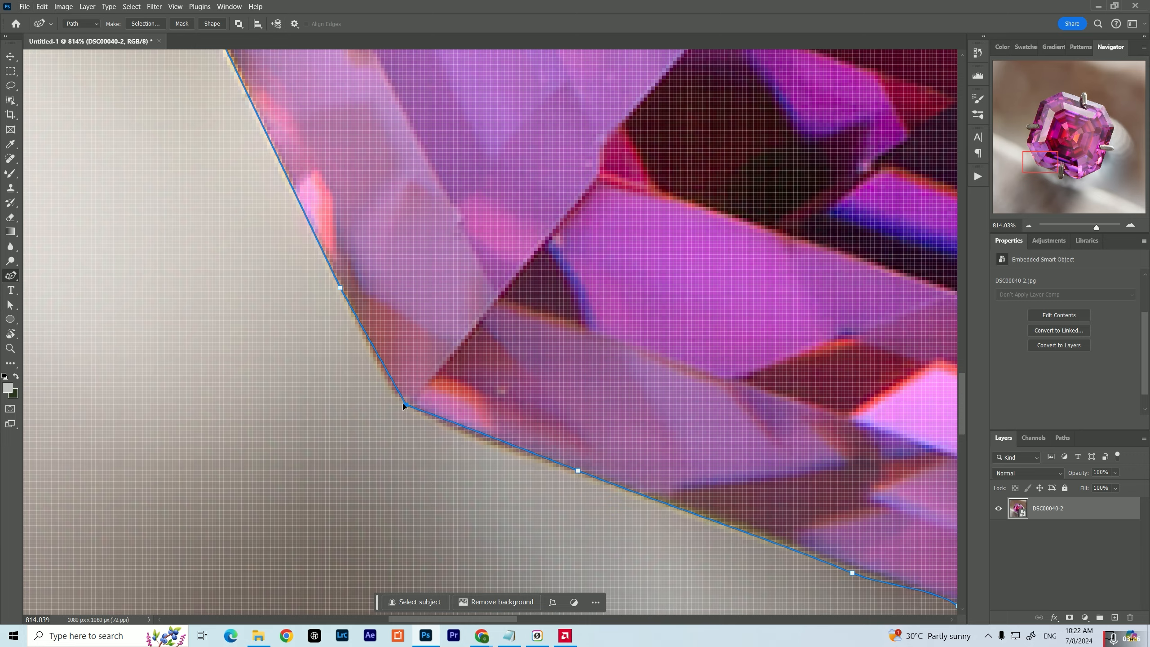
pyautogui.moveTo(603, 456); pyautogui.dragTo(542, 366)
pyautogui.click(518, 379)
pyautogui.press('Delete')
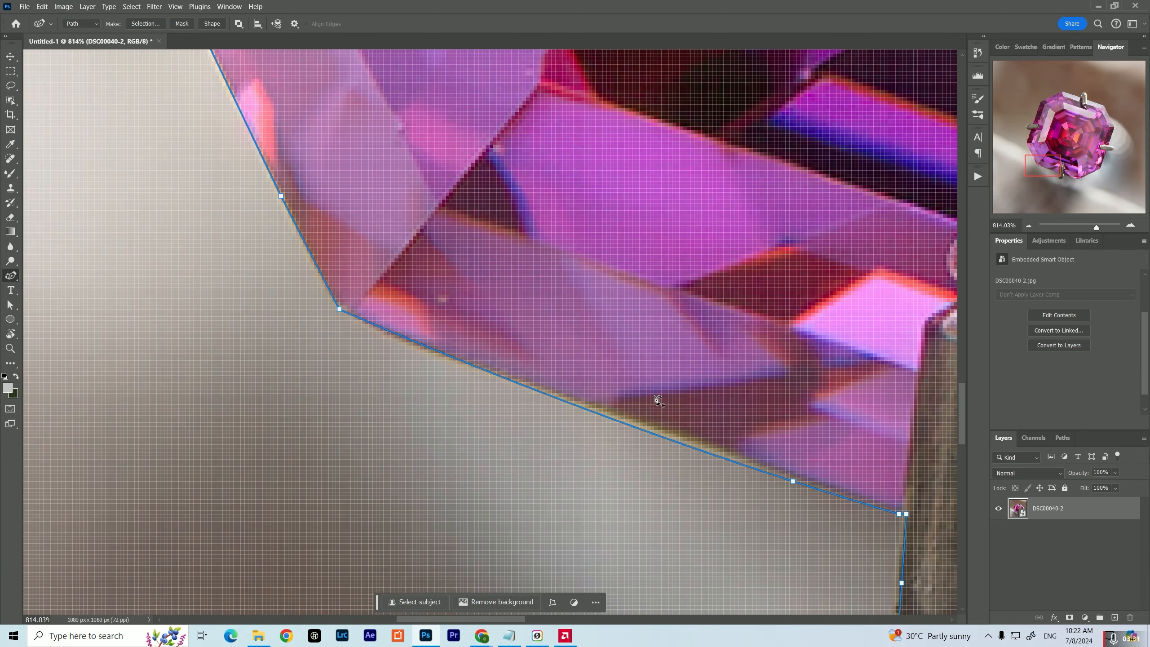
# Run the path straight across the bottom prong along the gem's edge and adjust the anchors at the bottom corner
pyautogui.moveTo(865, 434); pyautogui.dragTo(534, 223)
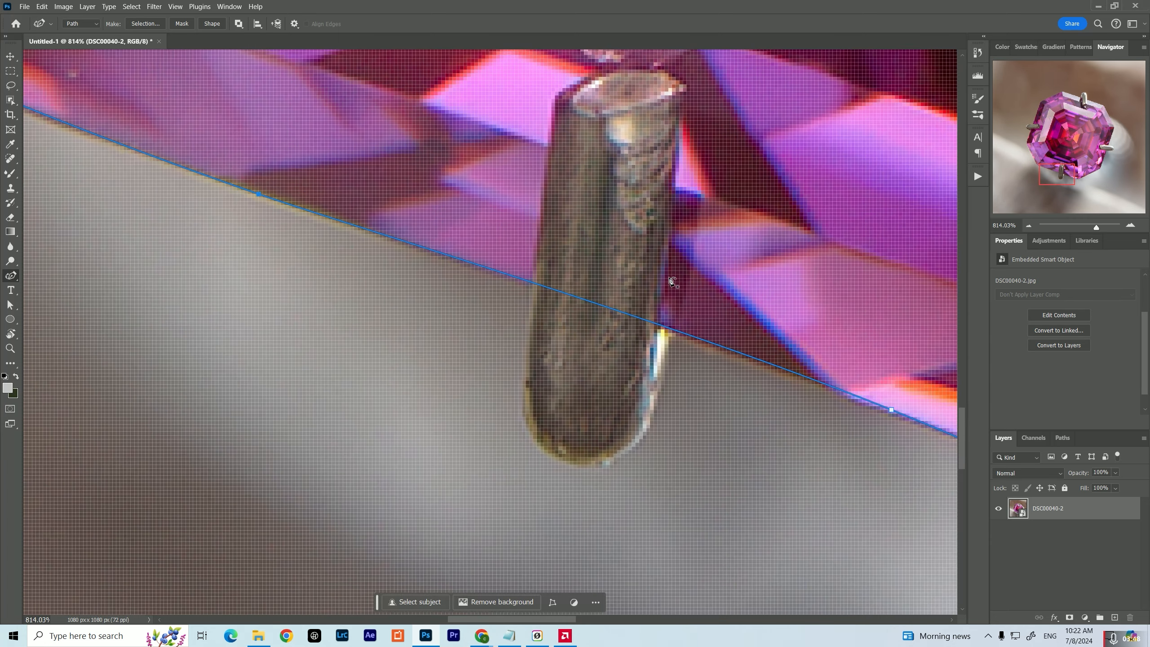
pyautogui.click(614, 314)
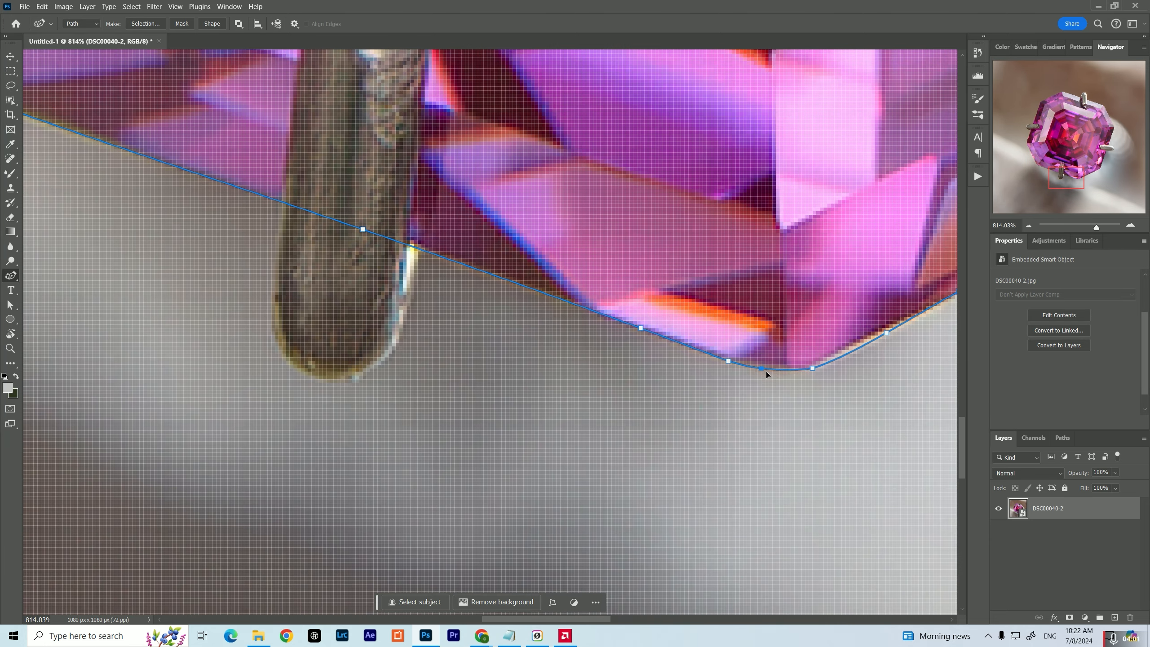
pyautogui.click(812, 369)
# Delete the surplus anchors around the gem's lower-right corner and turn the corner anchor into a sharp point
pyautogui.moveTo(862, 320); pyautogui.dragTo(629, 403)
pyautogui.moveTo(790, 396); pyautogui.dragTo(508, 553)
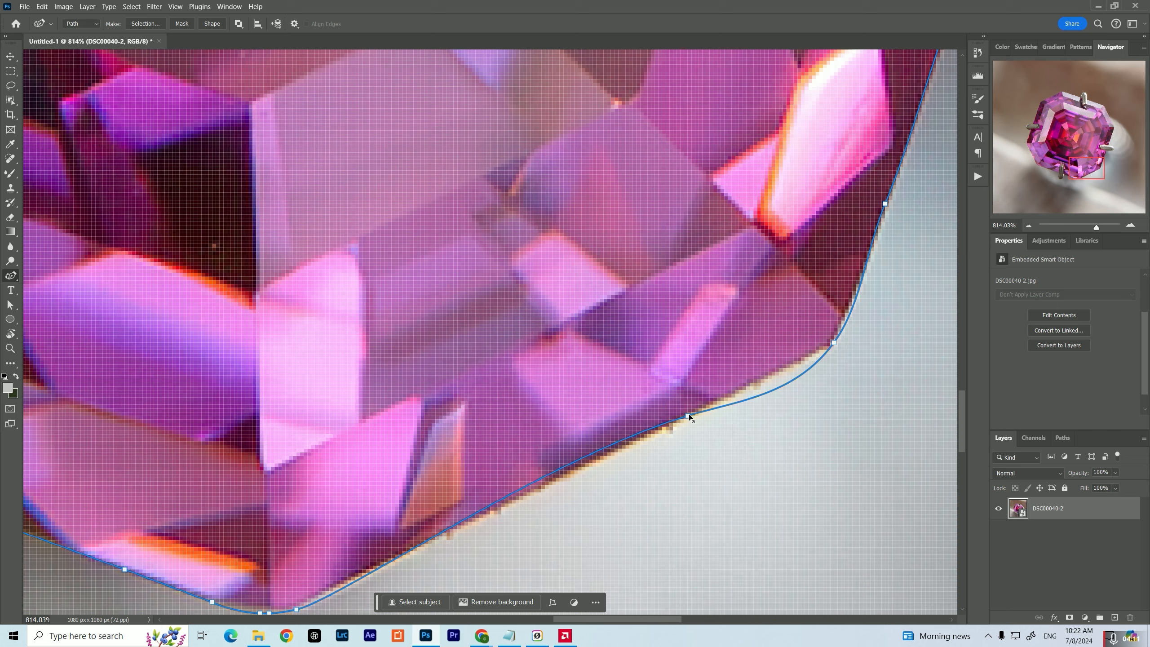
pyautogui.press('Delete')
pyautogui.click(834, 343)
pyautogui.doubleClick(834, 343)
pyautogui.click(667, 427)
pyautogui.moveTo(863, 205); pyautogui.dragTo(700, 395)
pyautogui.click(722, 394)
pyautogui.press('Delete')
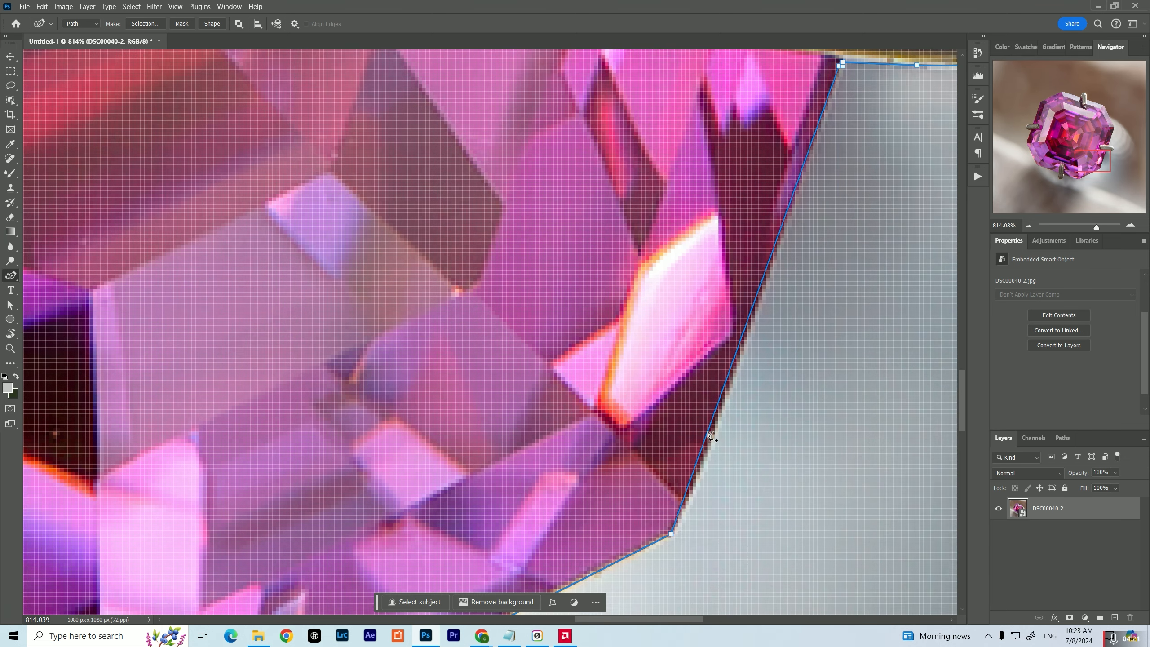
# Delete the anchors around the right prong and fit the path straight across it along the gem's right edge
pyautogui.click(692, 494)
pyautogui.doubleClick(692, 493)
pyautogui.moveTo(815, 113); pyautogui.dragTo(676, 475)
pyautogui.moveTo(765, 271); pyautogui.dragTo(924, 441)
pyautogui.press('Delete')
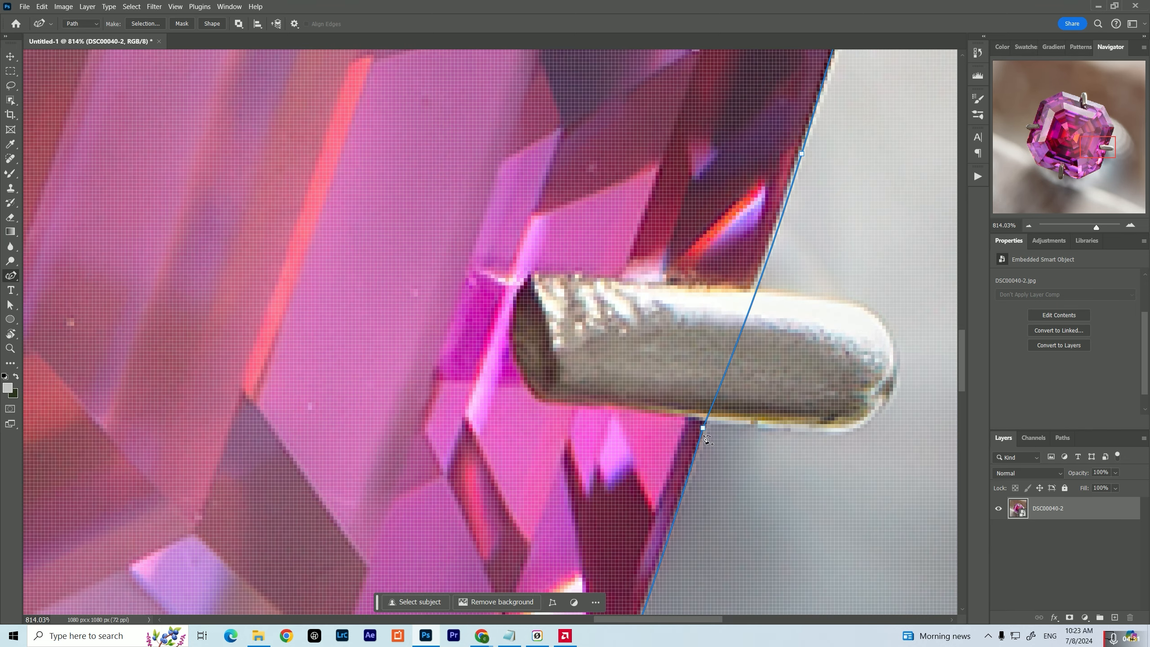
pyautogui.moveTo(703, 426); pyautogui.dragTo(724, 383)
pyautogui.press('Delete')
pyautogui.click(729, 361)
pyautogui.moveTo(749, 123); pyautogui.dragTo(636, 429)
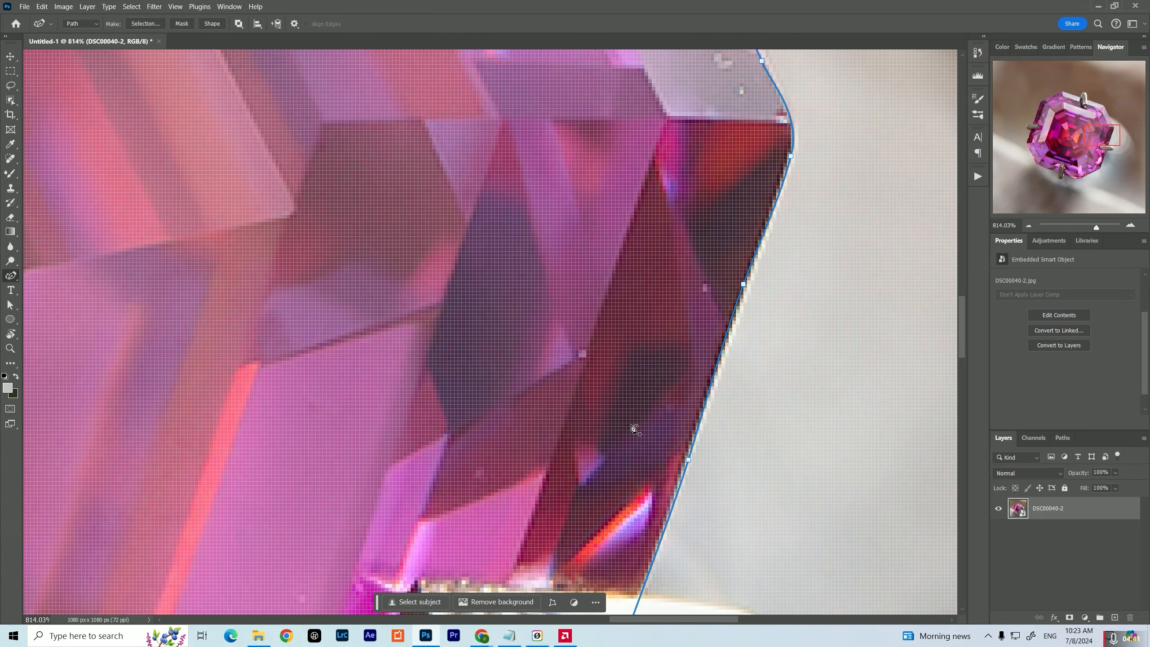
# Delete surplus anchors on the right edge above the prong and adjust the anchors approaching the gem's right corner
pyautogui.click(744, 281)
pyautogui.press('Delete')
pyautogui.doubleClick(688, 459)
pyautogui.doubleClick(791, 156)
pyautogui.click(787, 123)
pyautogui.moveTo(788, 122); pyautogui.dragTo(735, 256)
pyautogui.moveTo(712, 194); pyautogui.dragTo(709, 194)
pyautogui.press('Delete')
# Sharpen the anchors at the gem's right corner and straighten the path along the upper-right edge
pyautogui.moveTo(725, 244); pyautogui.dragTo(693, 342)
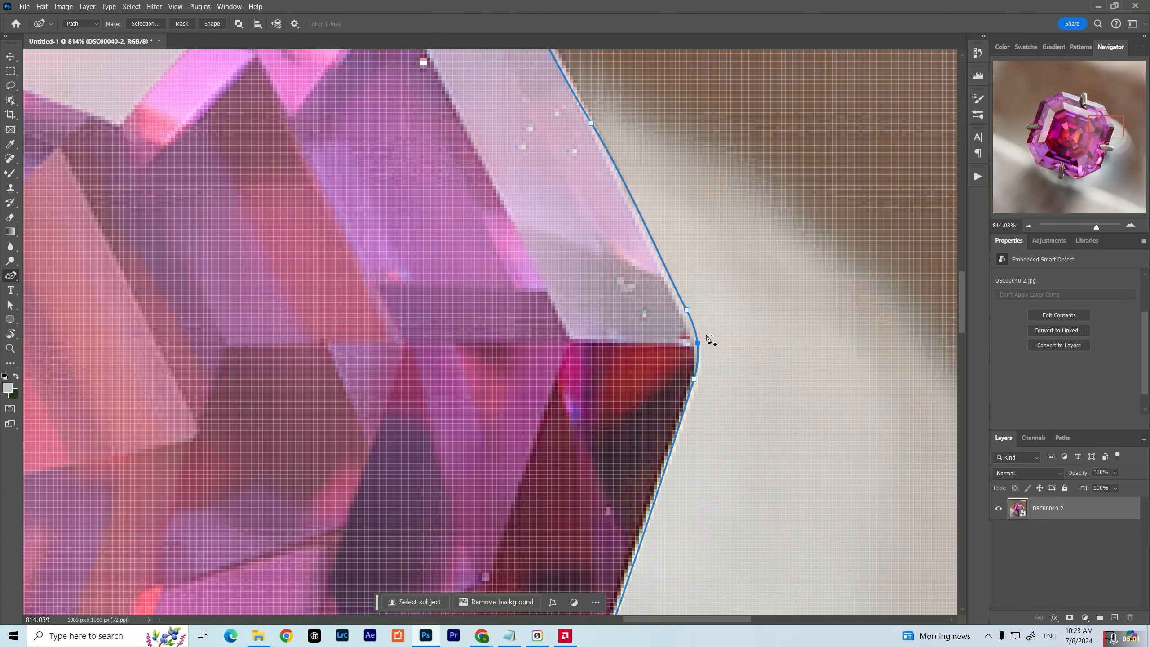
pyautogui.doubleClick(694, 343)
pyautogui.moveTo(711, 258); pyautogui.dragTo(757, 473)
pyautogui.doubleClick(732, 525)
pyautogui.moveTo(706, 354); pyautogui.dragTo(748, 468)
pyautogui.moveTo(679, 453); pyautogui.dragTo(683, 454)
pyautogui.doubleClick(683, 454)
pyautogui.moveTo(634, 271); pyautogui.dragTo(679, 413)
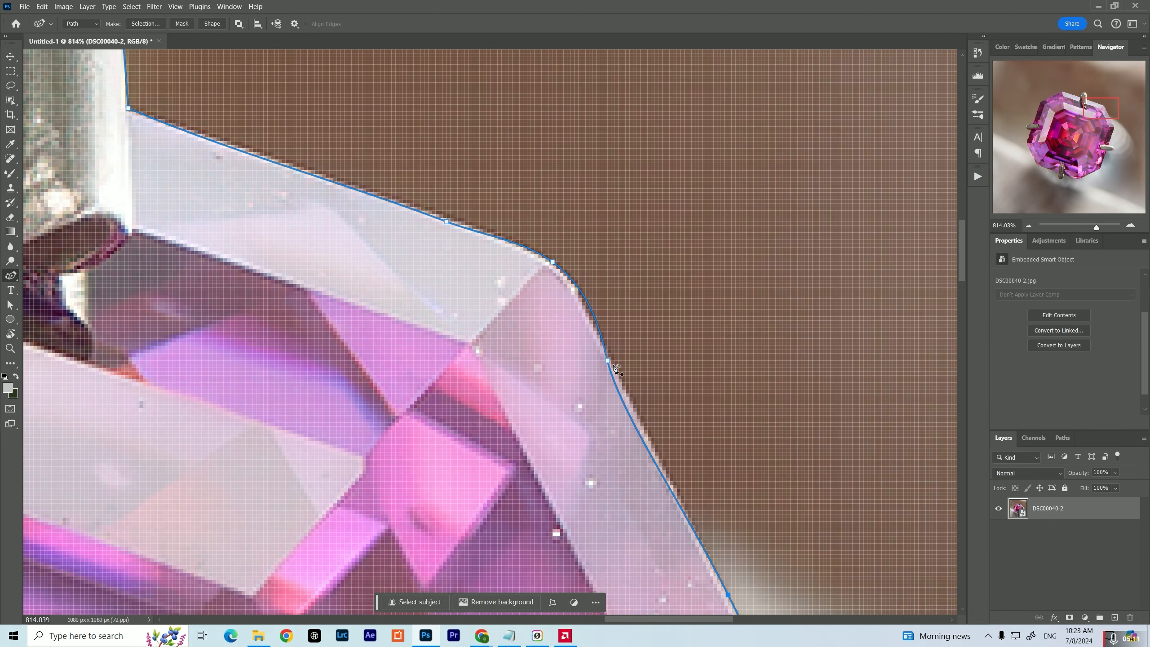
# Reshape the path around the gem's upper-right corner by moving and sharpening its anchors and deleting the surplus one
pyautogui.doubleClick(608, 360)
pyautogui.moveTo(607, 361); pyautogui.dragTo(582, 294)
pyautogui.moveTo(593, 260); pyautogui.dragTo(633, 394)
pyautogui.click(485, 356)
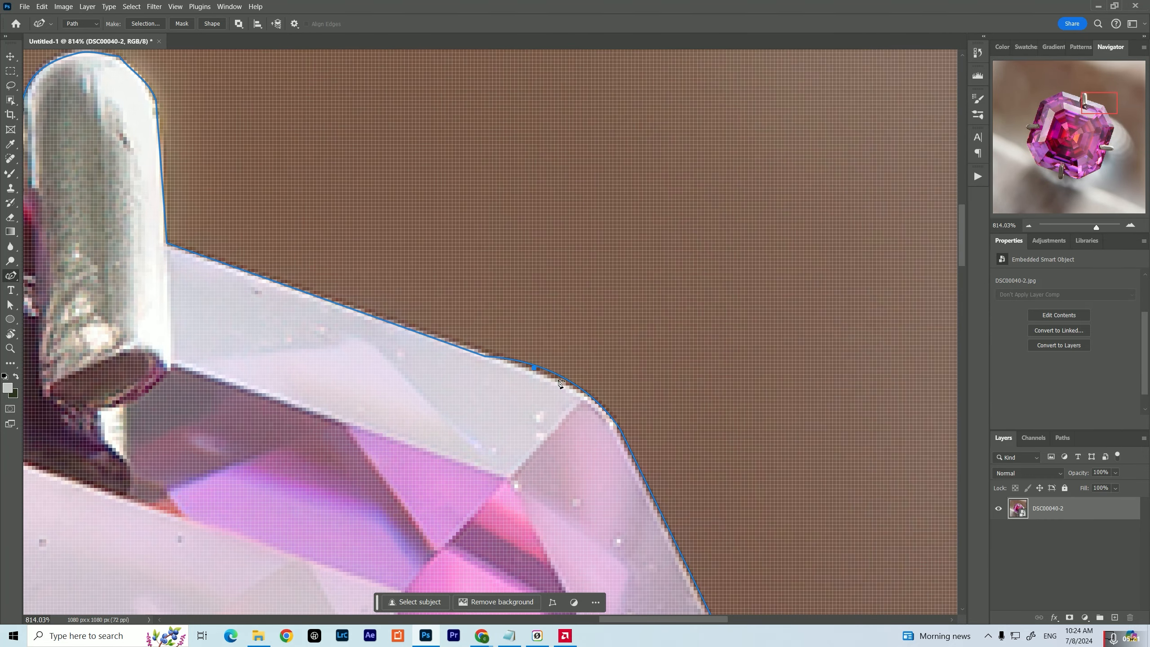
pyautogui.doubleClick(485, 357)
pyautogui.doubleClick(590, 397)
pyautogui.moveTo(535, 367); pyautogui.dragTo(545, 377)
pyautogui.click(485, 356)
pyautogui.press('Delete')
pyautogui.doubleClick(547, 379)
# Remove the anchors around the top prong so the path runs straight across it along the gem's upper edge
pyautogui.moveTo(180, 200); pyautogui.dragTo(626, 331)
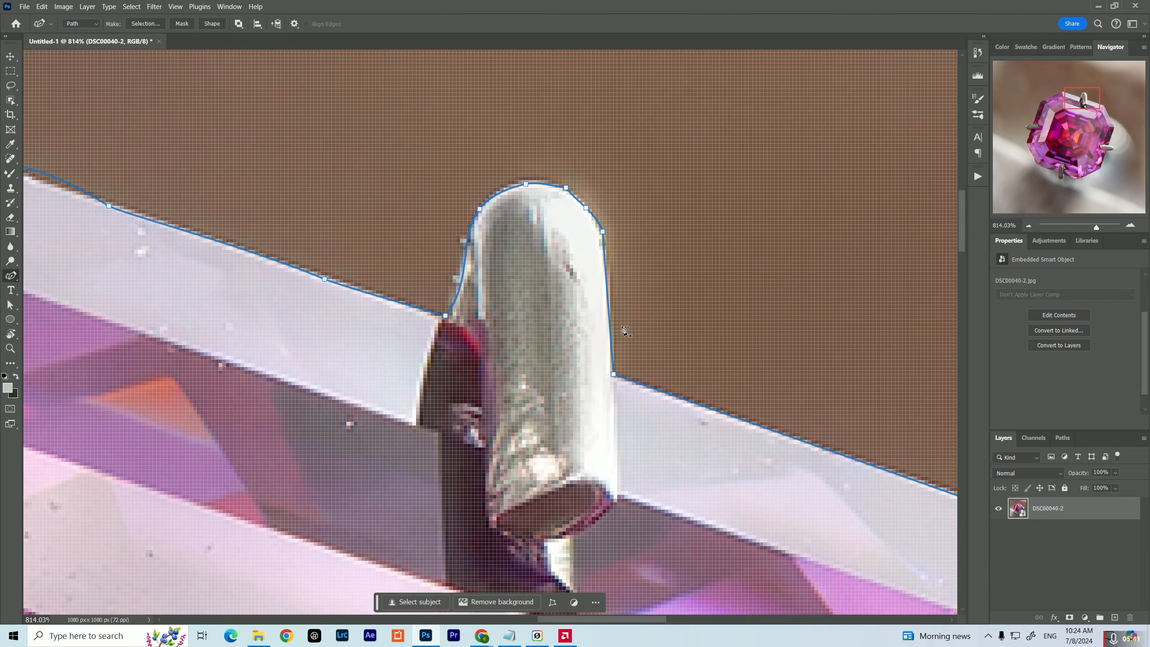
pyautogui.click(325, 278)
pyautogui.hotkey('ctrl', 'z')
pyautogui.hotkey('ctrl', 'z')
pyautogui.hotkey('ctrl', 'z')
pyautogui.hotkey('ctrl', 'z')
pyautogui.hotkey('ctrl', 'z')
pyautogui.hotkey('ctrl', 'z')
pyautogui.hotkey('ctrl', 'z')
pyautogui.hotkey('ctrl', 'z')
pyautogui.click(359, 323)
pyautogui.moveTo(335, 268); pyautogui.dragTo(499, 377)
pyautogui.hotkey('ctrl', 'z')
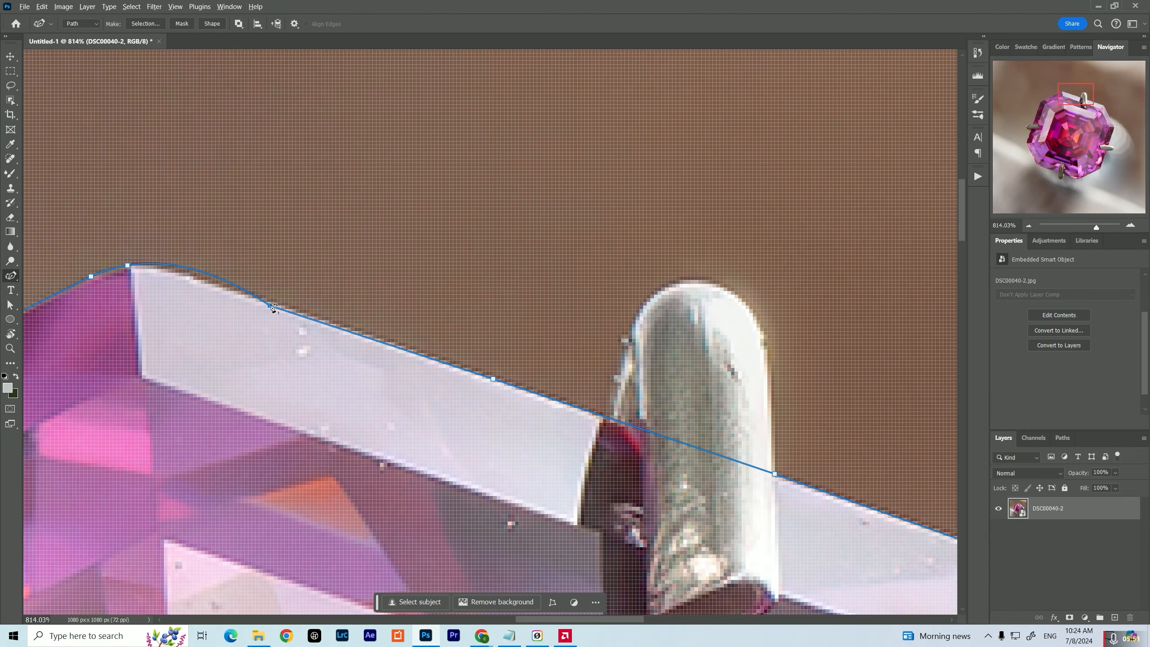
# Fit the path to the gem's top corner and upper-left corner with added and sharpened anchors, completing the outline without prongs
pyautogui.doubleClick(154, 266)
pyautogui.moveTo(154, 266); pyautogui.dragTo(836, 237)
pyautogui.moveTo(253, 508); pyautogui.dragTo(286, 482)
pyautogui.doubleClick(249, 516)
pyautogui.doubleClick(252, 508)
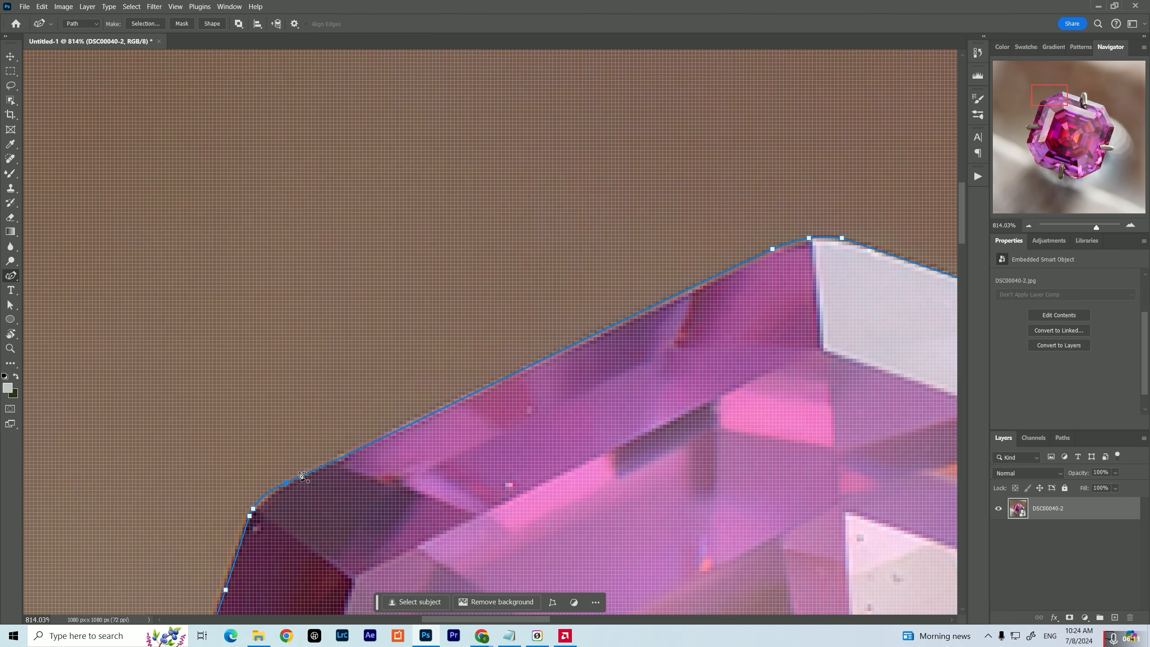
pyautogui.moveTo(472, 396); pyautogui.dragTo(372, 472)
pyautogui.moveTo(366, 384); pyautogui.dragTo(221, 139)
pyautogui.hotkey('ctrl', '-')
pyautogui.hotkey('ctrl', '-')
pyautogui.hotkey('ctrl', '-')
pyautogui.hotkey('ctrl', '-')
pyautogui.hotkey('ctrl', '-')
pyautogui.hotkey('ctrl', '-')
pyautogui.hotkey('ctrl', '-')
pyautogui.hotkey('ctrl', '-')
pyautogui.moveTo(512, 467); pyautogui.dragTo(499, 361)
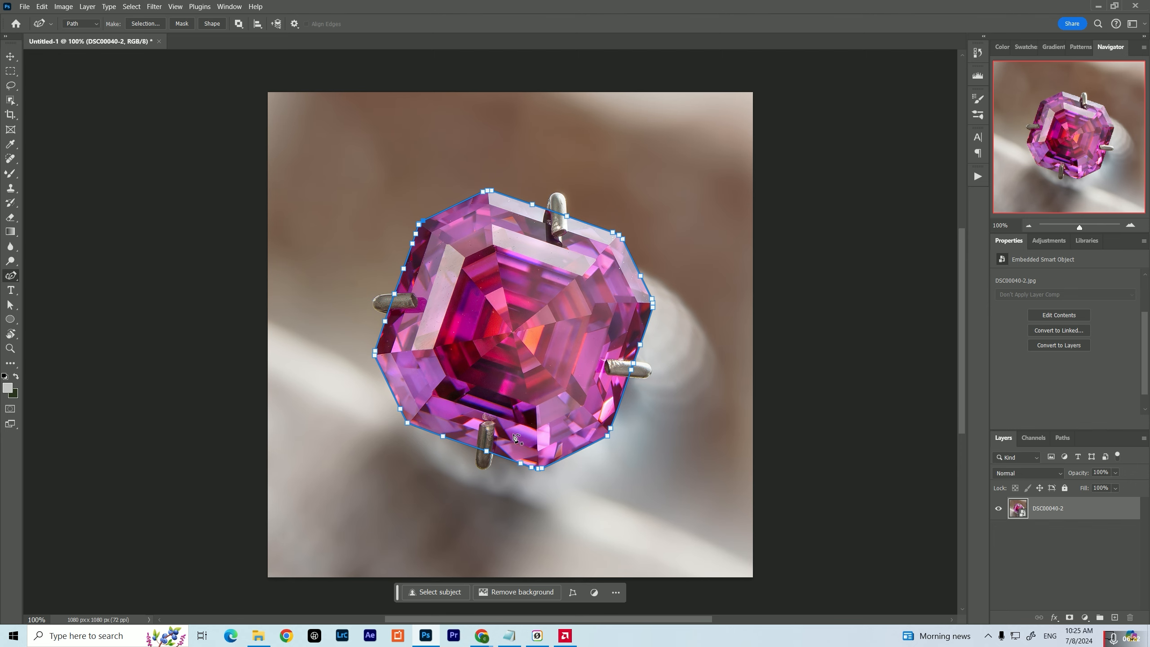
# Load the finished work path as a selection and copy the gem onto a new layer
pyautogui.scroll(10, 559, 469)
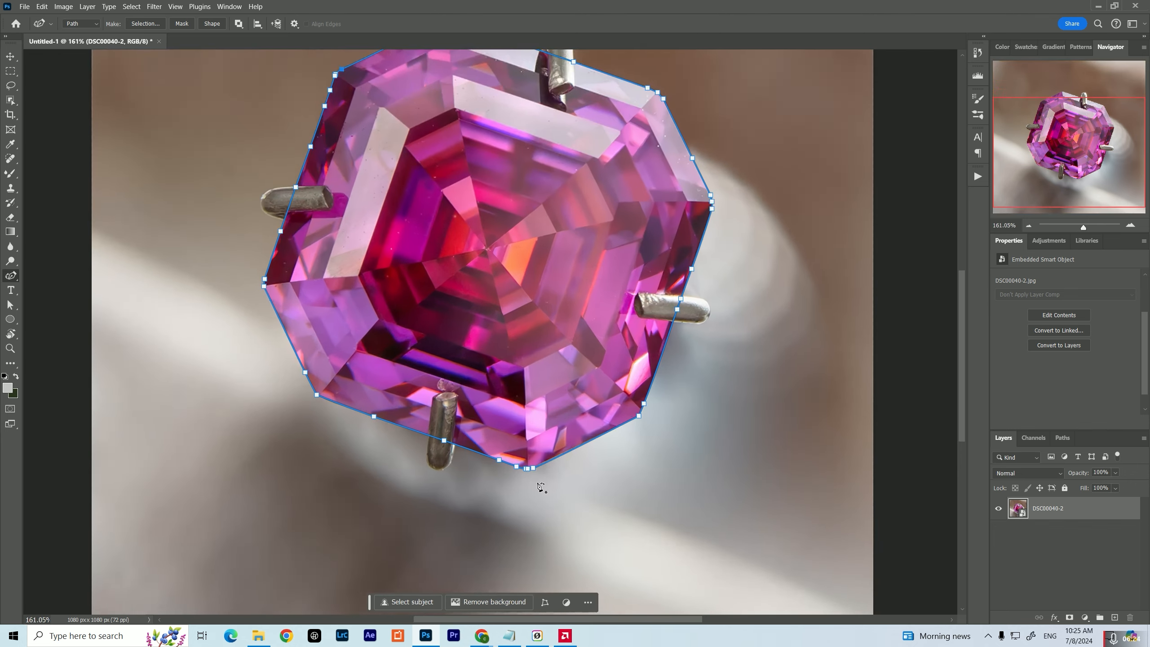
pyautogui.scroll(4, 538, 487)
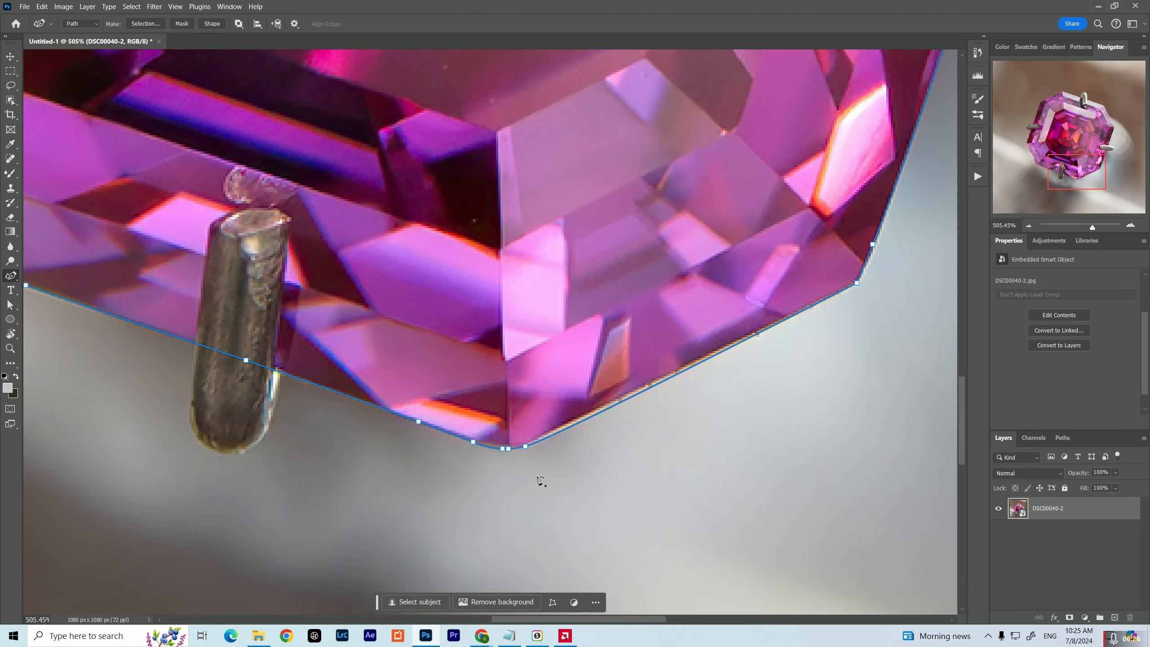
pyautogui.moveTo(587, 217); pyautogui.dragTo(538, 369)
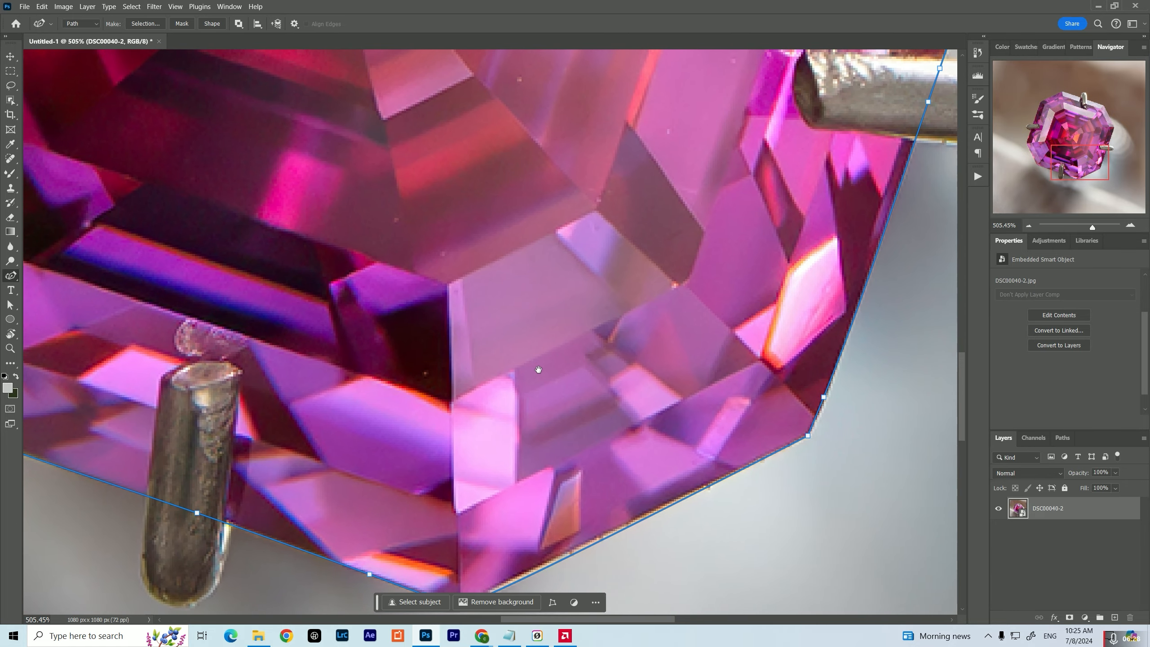
pyautogui.moveTo(479, 327); pyautogui.dragTo(758, 255)
pyautogui.click(1062, 438)
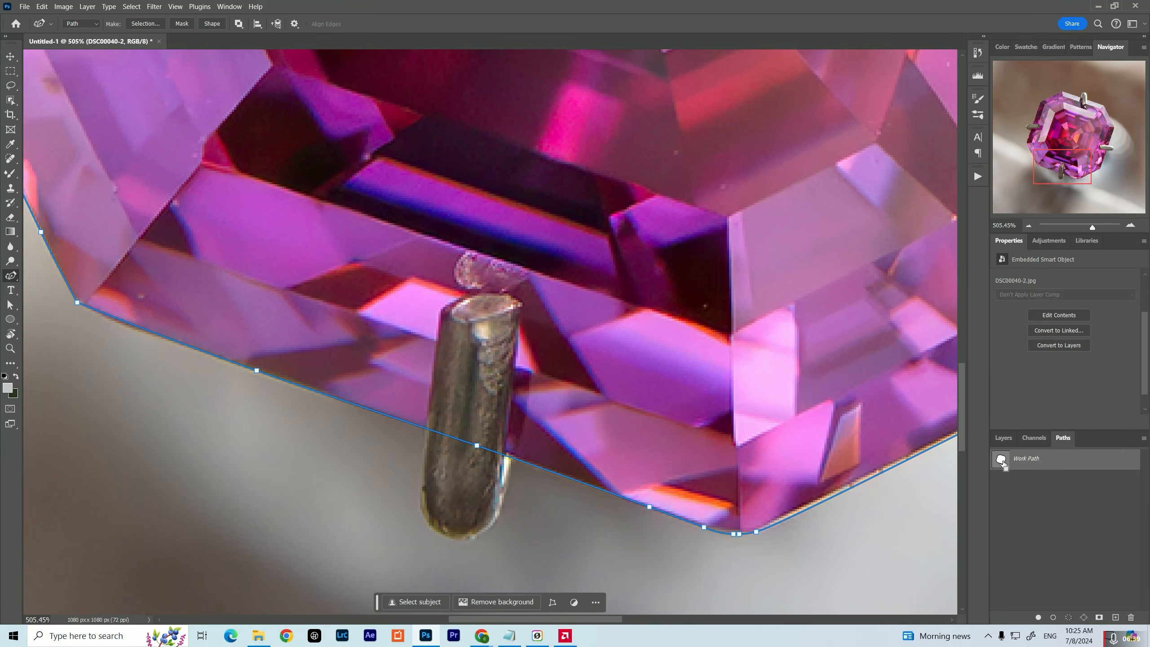
pyautogui.keyDown('ctrl'); pyautogui.click(1001, 461); pyautogui.keyUp('ctrl')
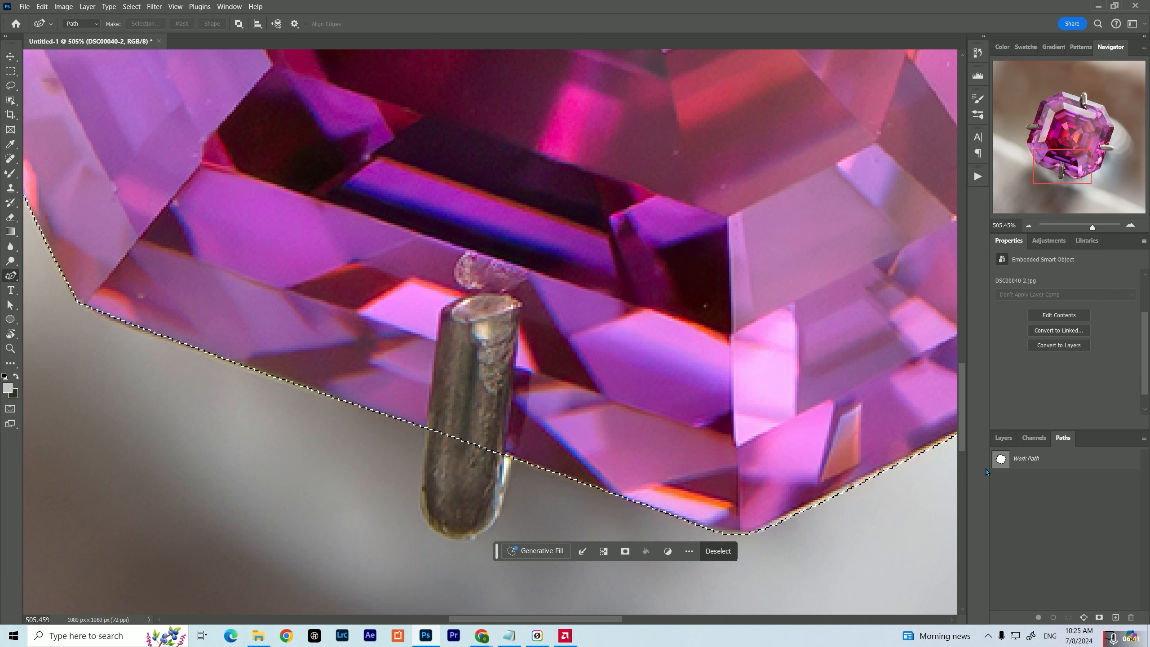
pyautogui.hotkey('ctrl', 'j')
# Hide the original photo layer DSC00040-2 and look over the cut-out gem on transparency
pyautogui.click(1003, 438)
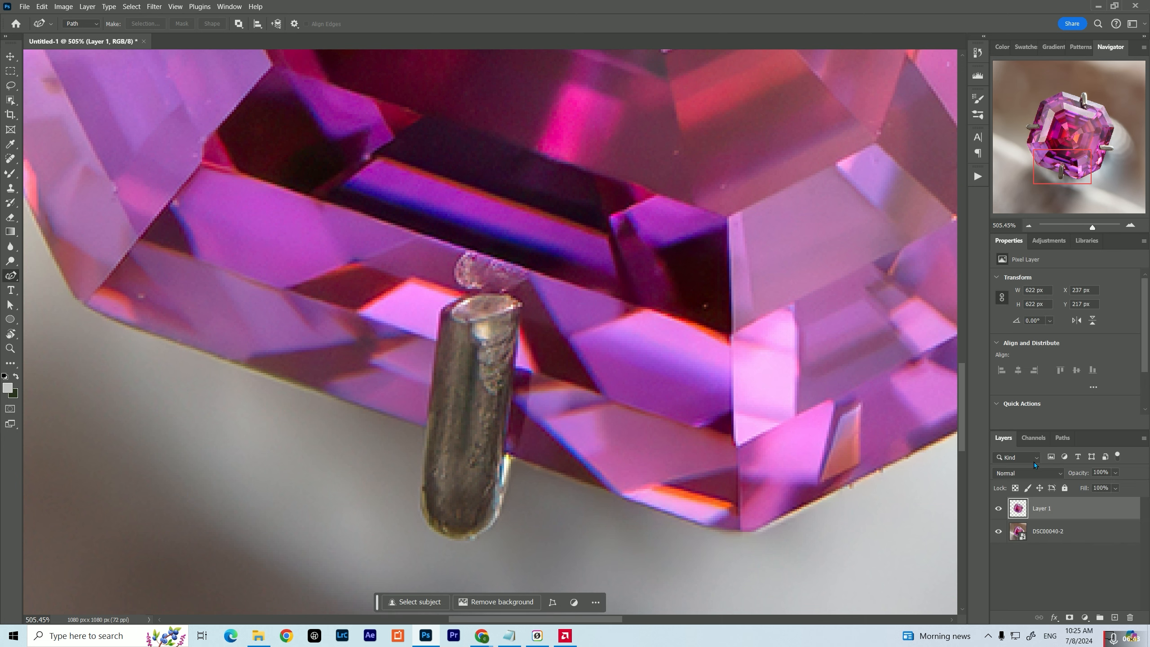
pyautogui.click(998, 531)
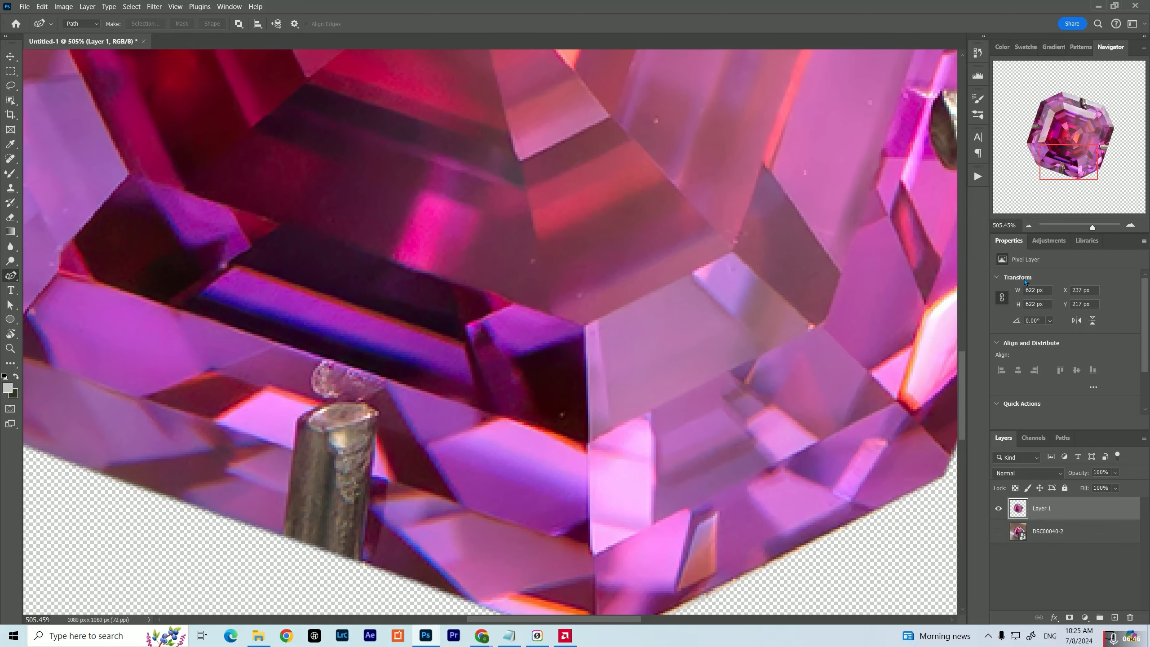
pyautogui.click(1027, 225)
pyautogui.click(1027, 225)
pyautogui.click(1027, 225)
pyautogui.click(1028, 225)
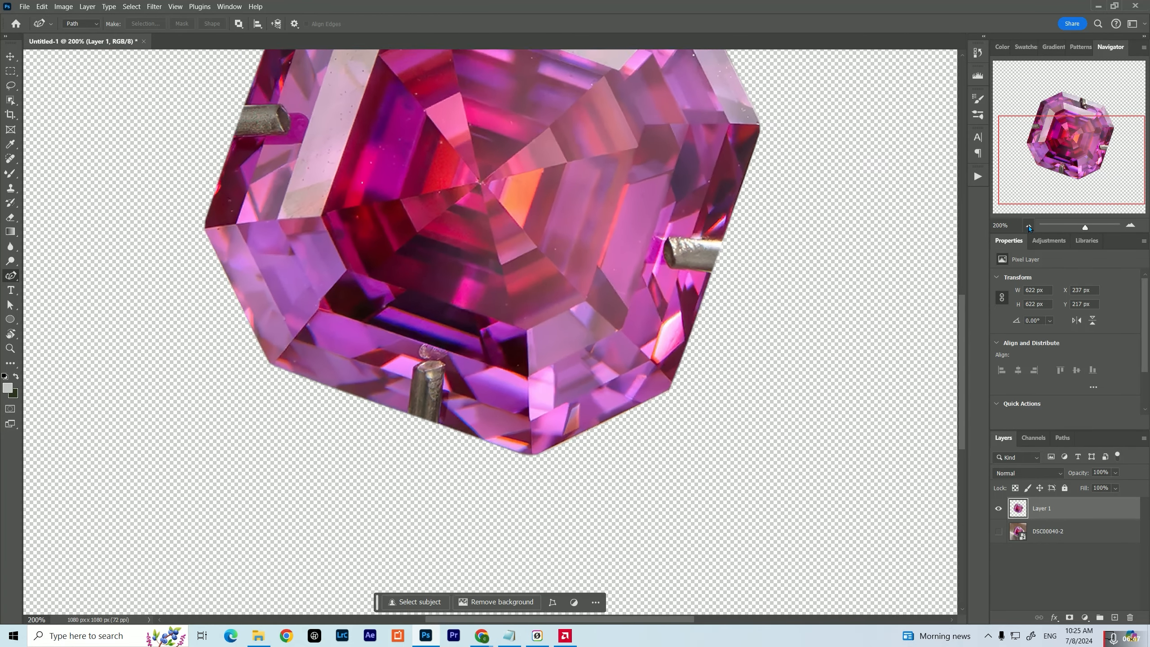
pyautogui.click(1027, 225)
pyautogui.moveTo(634, 309); pyautogui.dragTo(667, 401)
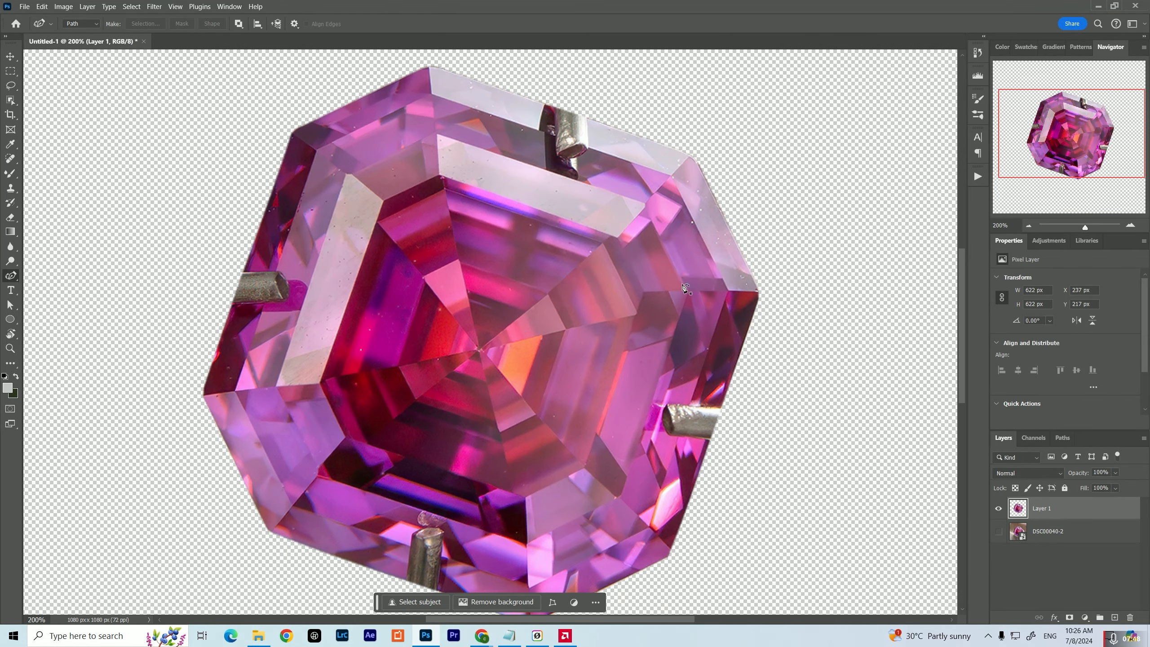
pyautogui.moveTo(331, 292); pyautogui.dragTo(330, 374)
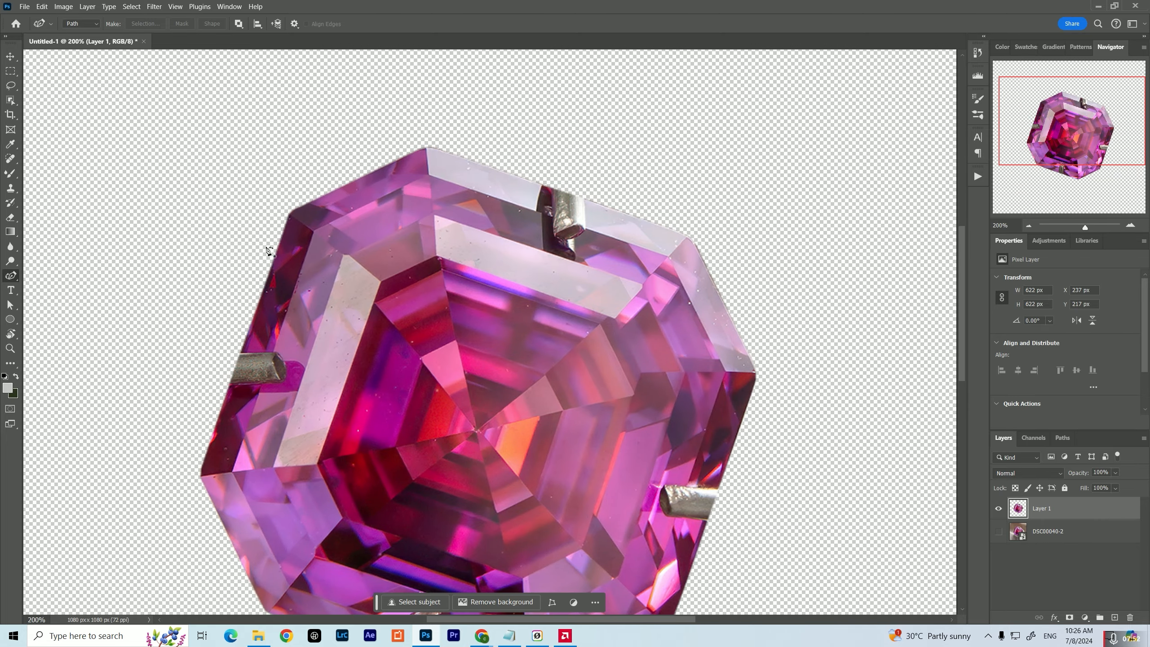
pyautogui.moveTo(434, 272); pyautogui.dragTo(439, 226)
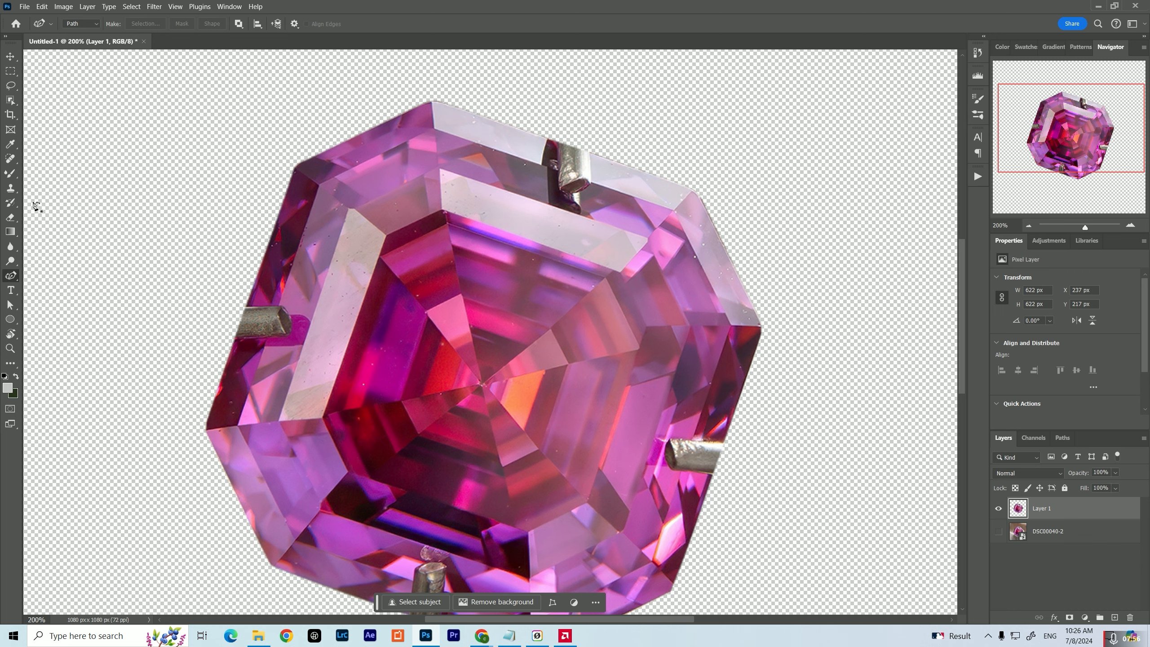
# Remove dust specks from the gem's upper-left and central facets with a smaller Spot Healing Brush
pyautogui.click(14, 161)
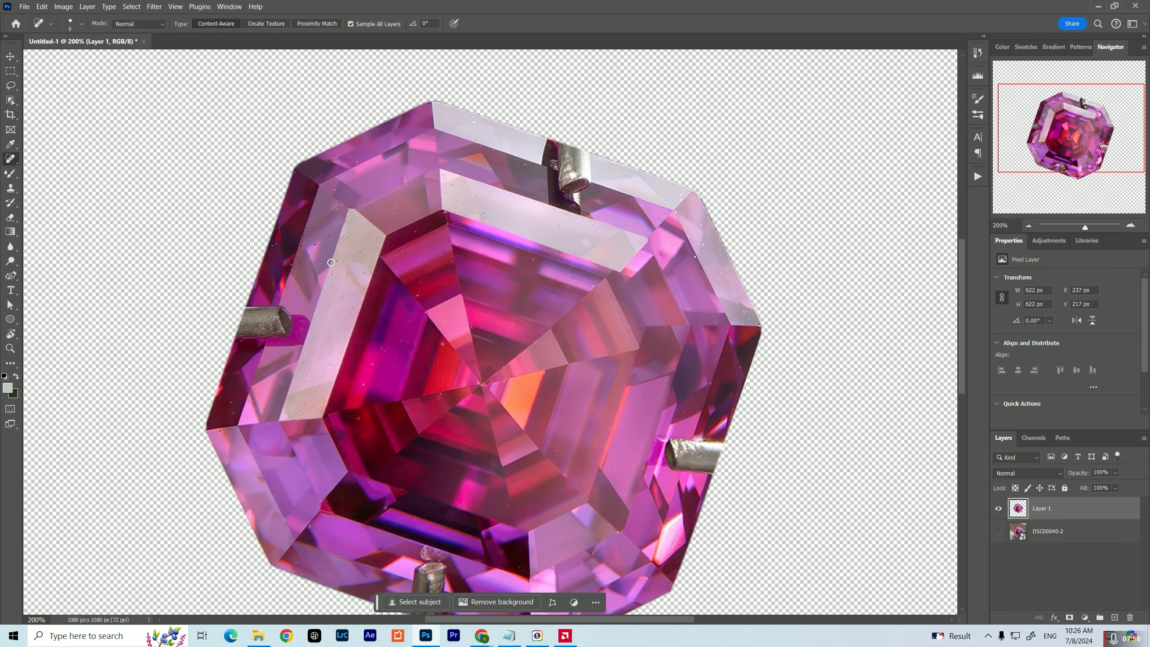
pyautogui.scroll(5, 331, 262)
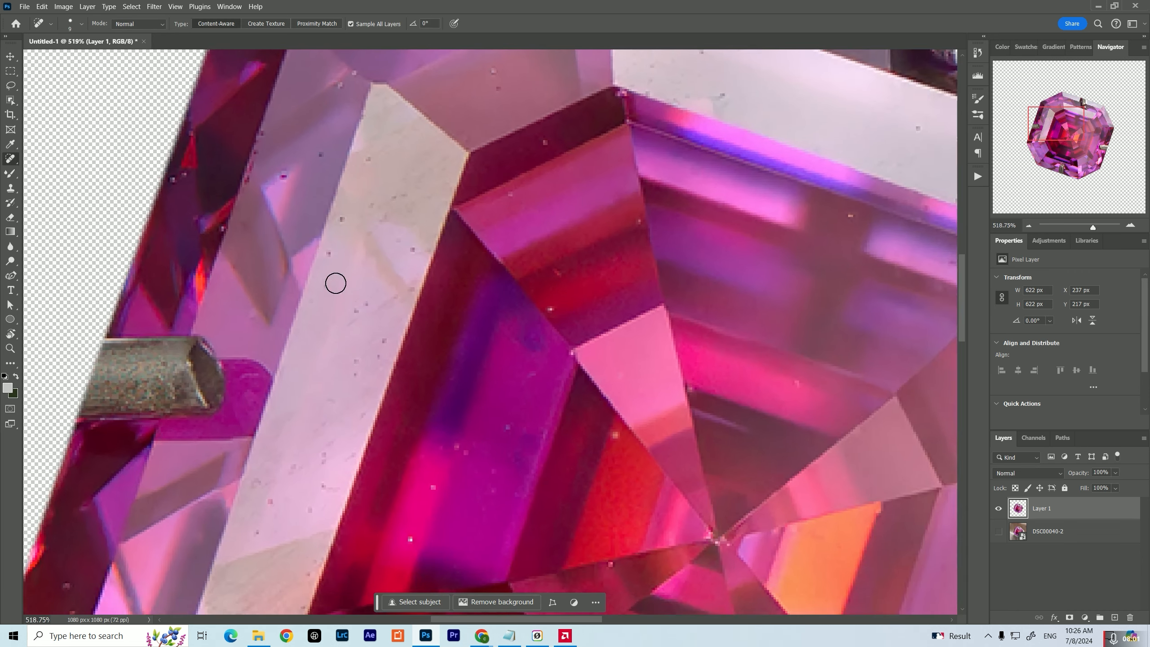
pyautogui.scroll(3, 550, 309)
pyautogui.press('[')
pyautogui.press('[')
pyautogui.press('[')
pyautogui.press('[')
pyautogui.moveTo(605, 231); pyautogui.dragTo(429, 195)
pyautogui.moveTo(398, 453); pyautogui.dragTo(395, 304)
pyautogui.moveTo(452, 462); pyautogui.dragTo(424, 355)
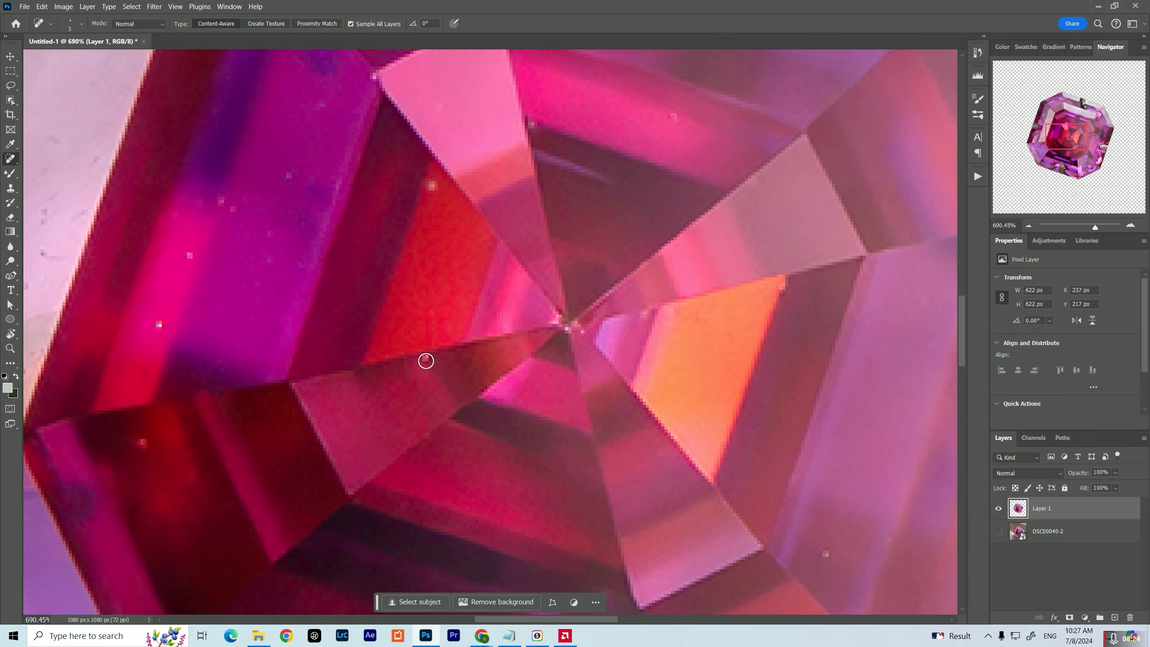
# Heal the specks on the magenta facet and the long pale facet in the gem's left half
pyautogui.moveTo(169, 436); pyautogui.dragTo(260, 394)
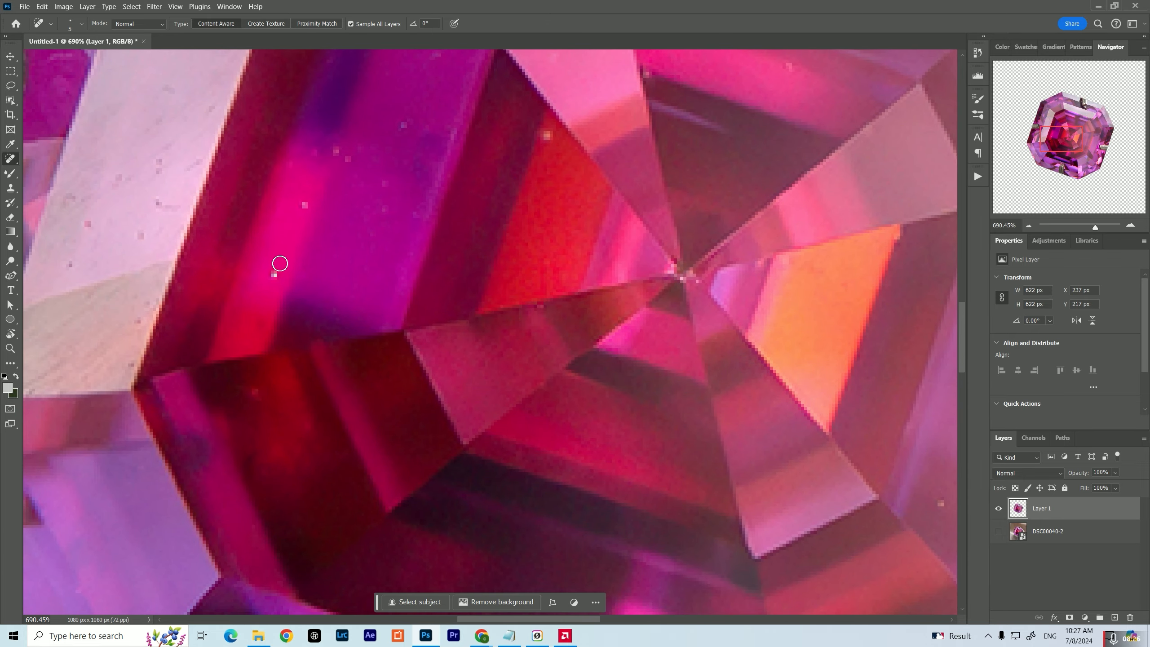
pyautogui.click(274, 273)
pyautogui.moveTo(196, 308); pyautogui.dragTo(328, 375)
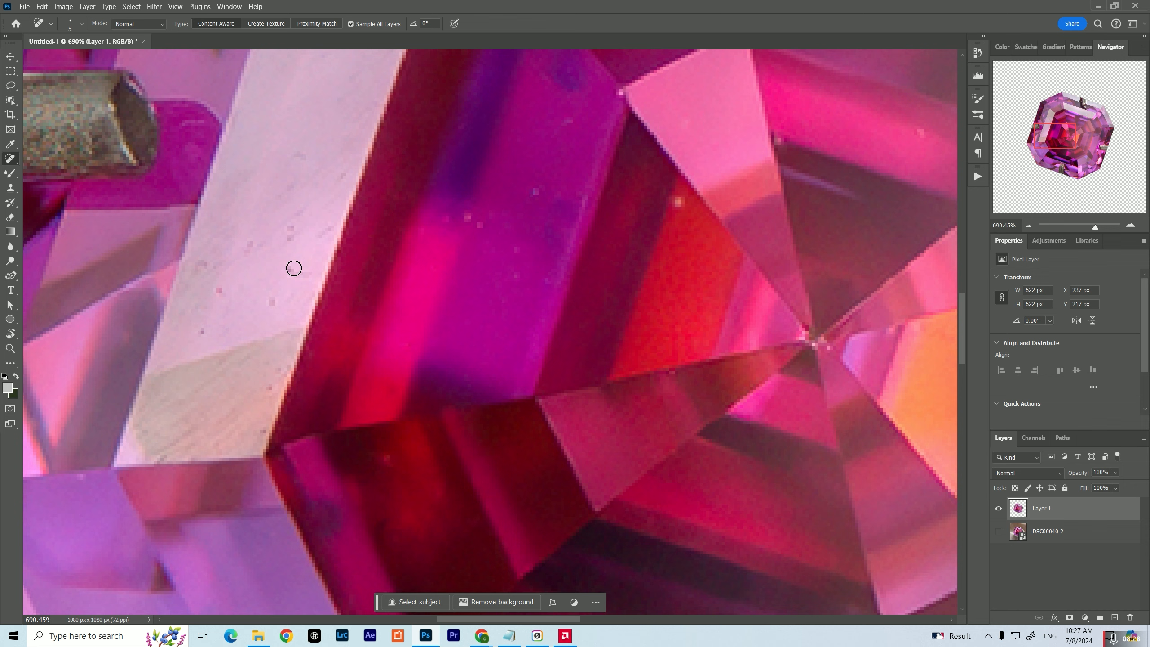
pyautogui.click(221, 290)
pyautogui.click(199, 335)
pyautogui.moveTo(398, 429); pyautogui.dragTo(280, 275)
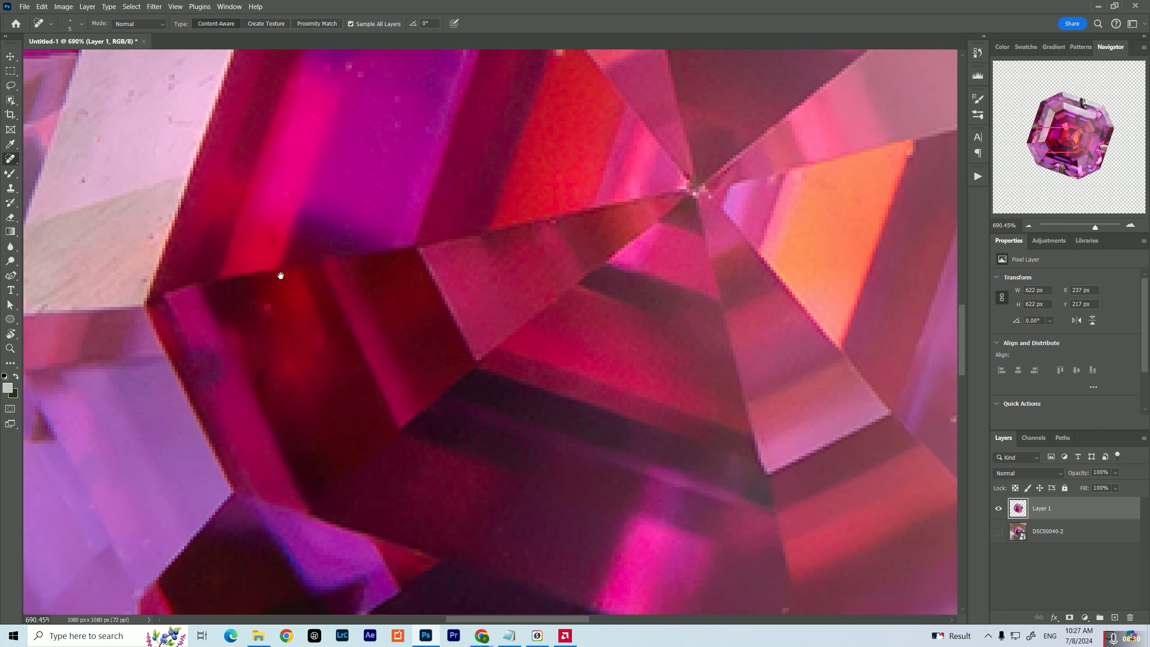
# Clean the dust specks from the facets in the gem's lower middle and lower right
pyautogui.moveTo(512, 452)
pyautogui.mouseDown()
pyautogui.moveTo(274, 382)
pyautogui.moveTo(116, 392)
pyautogui.mouseUp()
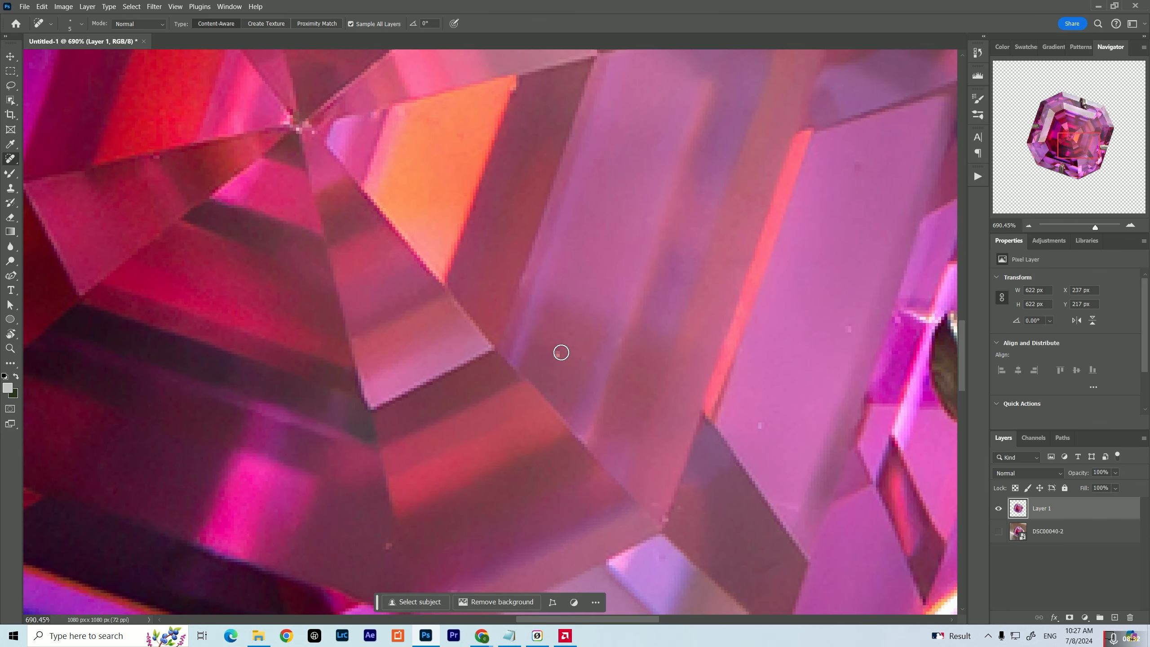
pyautogui.moveTo(568, 361); pyautogui.dragTo(482, 272)
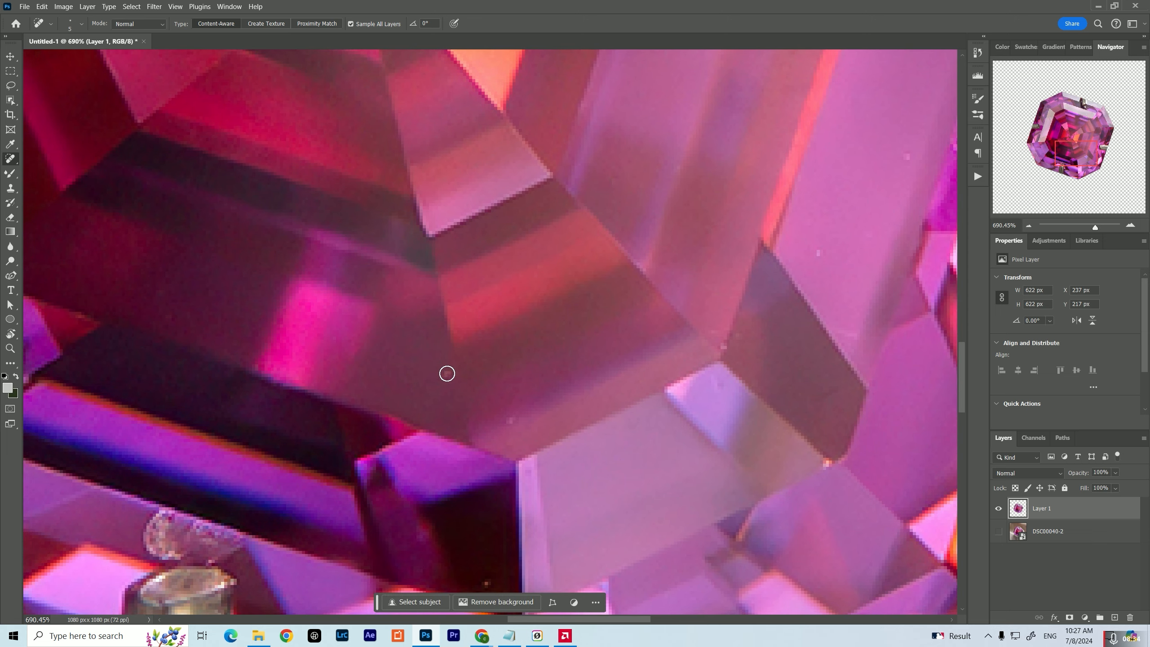
pyautogui.moveTo(447, 372)
pyautogui.mouseDown()
pyautogui.moveTo(408, 300)
pyautogui.moveTo(416, 288)
pyautogui.mouseUp()
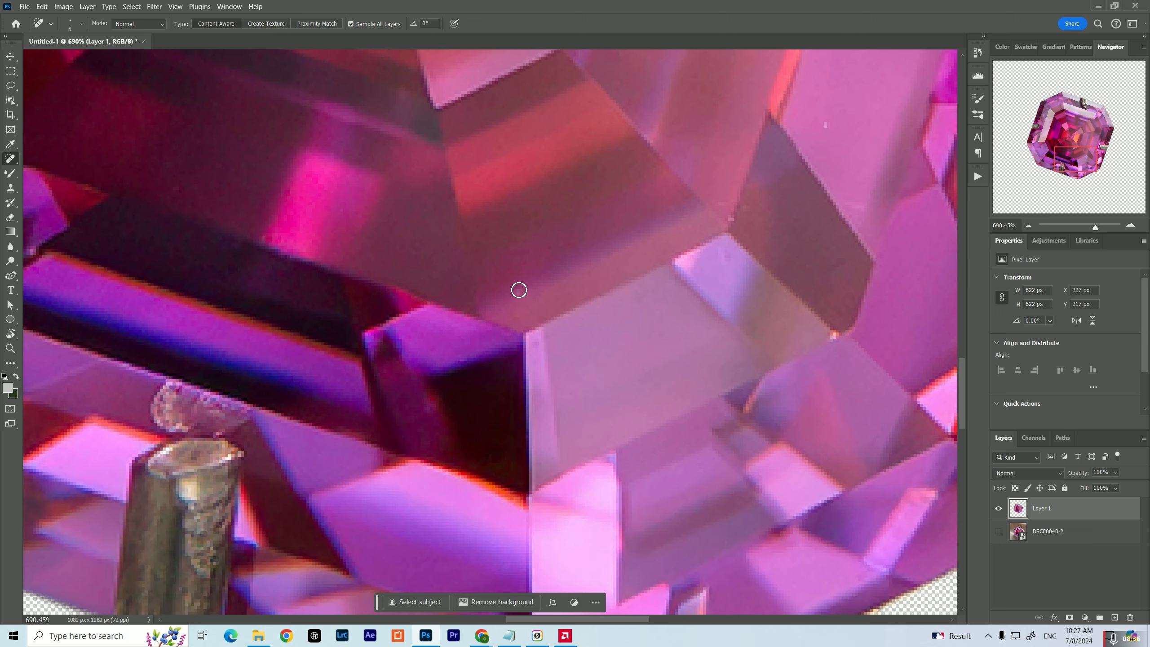
pyautogui.moveTo(538, 280); pyautogui.dragTo(462, 332)
pyautogui.click(547, 247)
pyautogui.moveTo(547, 246); pyautogui.dragTo(369, 453)
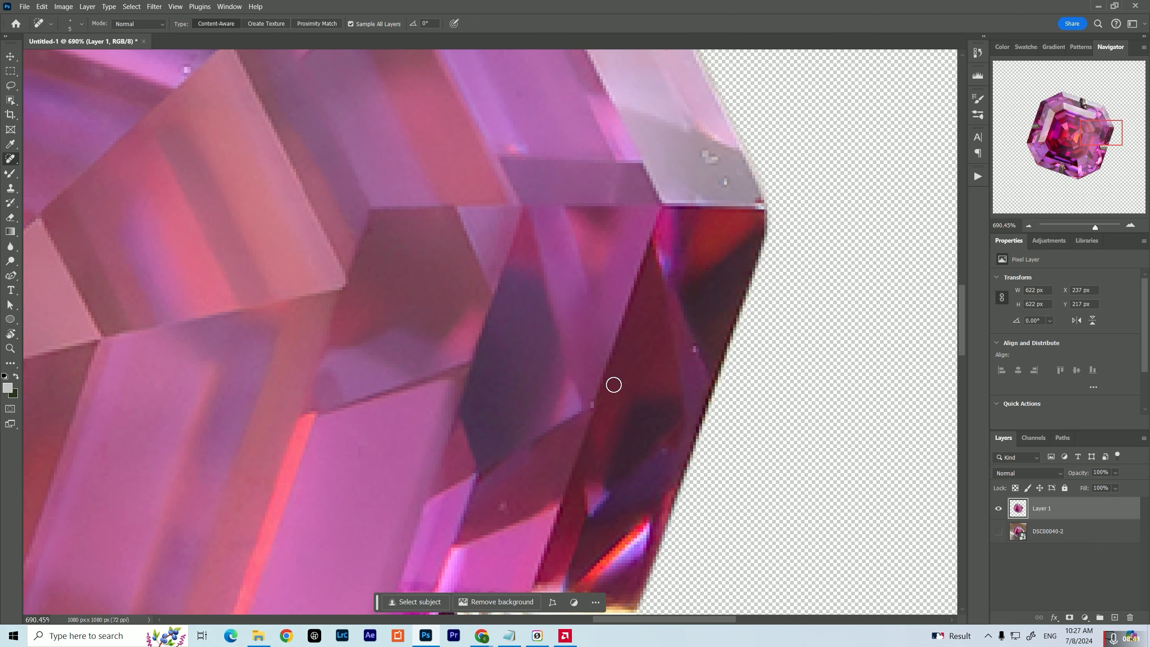
# Heal the specks on the facets along the gem's right edge and around its right corner
pyautogui.moveTo(614, 384); pyautogui.dragTo(559, 527)
pyautogui.click(653, 300)
pyautogui.moveTo(487, 104); pyautogui.dragTo(536, 215)
pyautogui.moveTo(556, 175); pyautogui.dragTo(567, 187)
pyautogui.moveTo(654, 285); pyautogui.dragTo(659, 305)
pyautogui.moveTo(571, 129); pyautogui.dragTo(612, 274)
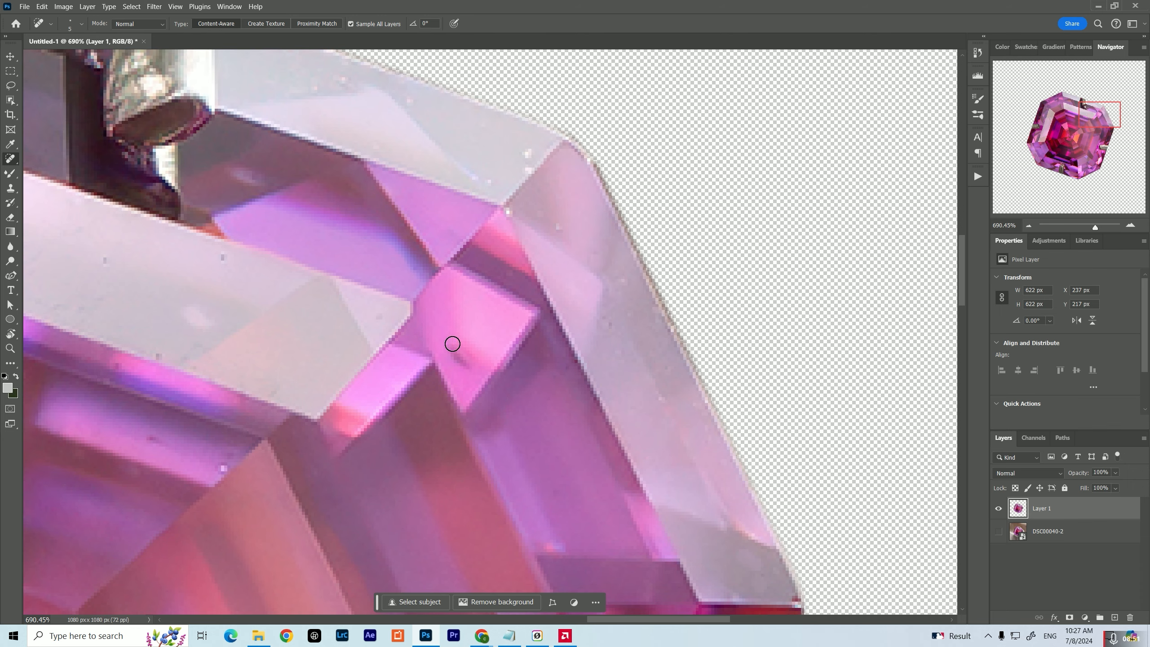
# Remove the specks from the pale and pink facets across the gem's upper part
pyautogui.moveTo(225, 269); pyautogui.dragTo(444, 367)
pyautogui.click(441, 357)
pyautogui.moveTo(226, 245); pyautogui.dragTo(588, 430)
pyautogui.moveTo(328, 487)
pyautogui.mouseDown()
pyautogui.moveTo(337, 488)
pyautogui.moveTo(403, 113)
pyautogui.mouseUp()
pyautogui.moveTo(237, 570); pyautogui.dragTo(386, 362)
pyautogui.click(543, 365)
pyautogui.moveTo(566, 511); pyautogui.dragTo(607, 322)
pyautogui.click(580, 346)
pyautogui.moveTo(550, 453); pyautogui.dragTo(492, 280)
# Heal the remaining specks at the gem's left side, including those on the dark red facet near the left corner
pyautogui.moveTo(113, 498); pyautogui.dragTo(525, 376)
pyautogui.moveTo(446, 377); pyautogui.dragTo(537, 530)
pyautogui.click(264, 339)
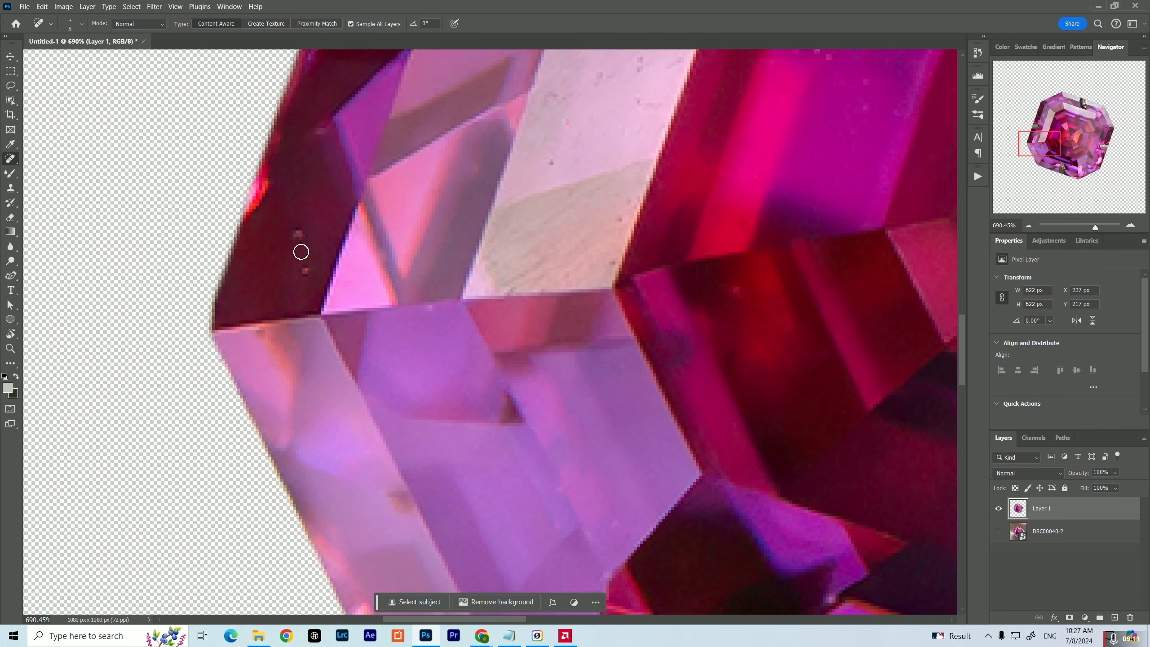
pyautogui.moveTo(301, 252); pyautogui.dragTo(305, 271)
pyautogui.moveTo(732, 266); pyautogui.dragTo(597, 295)
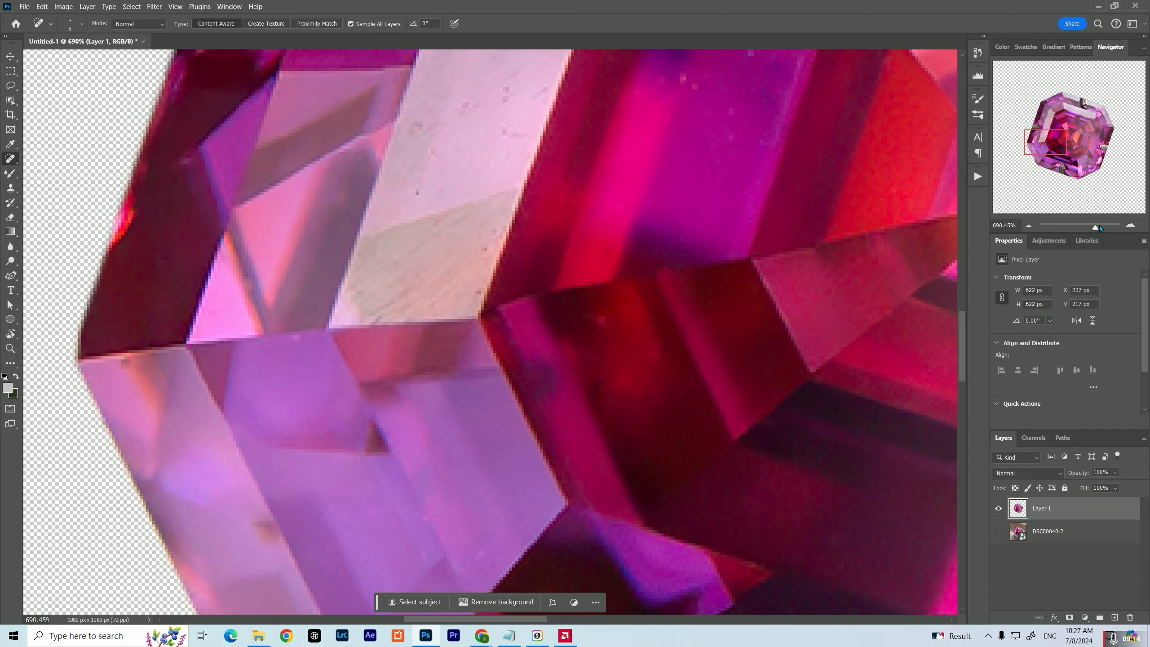
# Show the whole gem and duplicate the spot-healed Layer 1
pyautogui.moveTo(1100, 227); pyautogui.dragTo(1080, 228)
pyautogui.moveTo(696, 257); pyautogui.dragTo(641, 245)
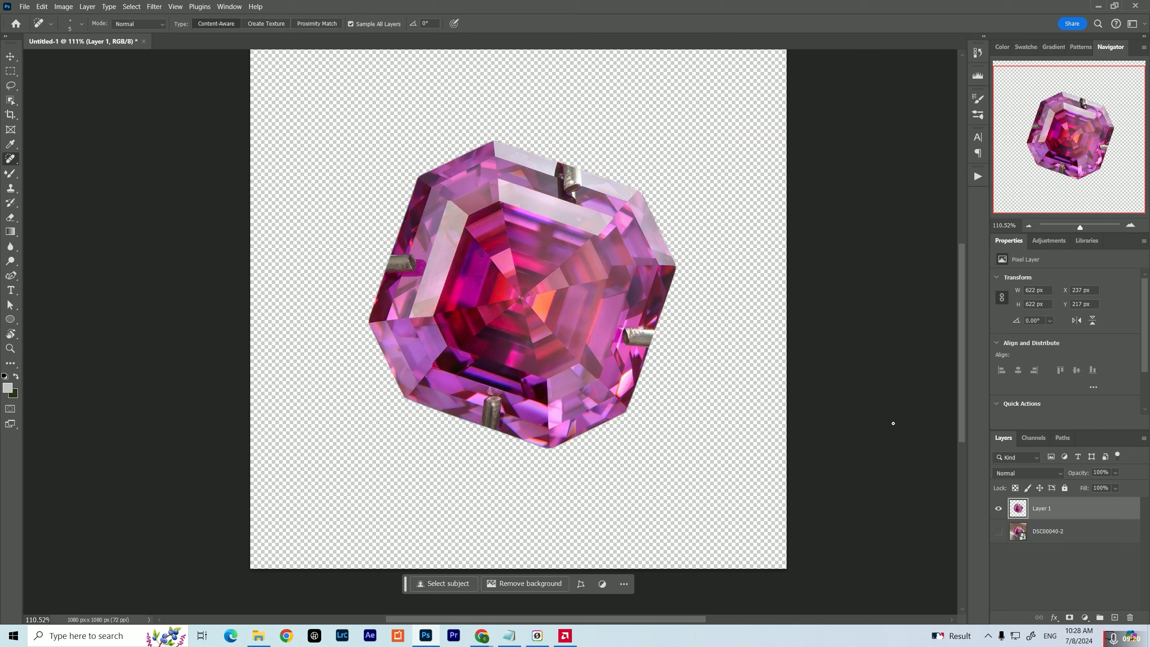
pyautogui.hotkey('ctrl', 'j')
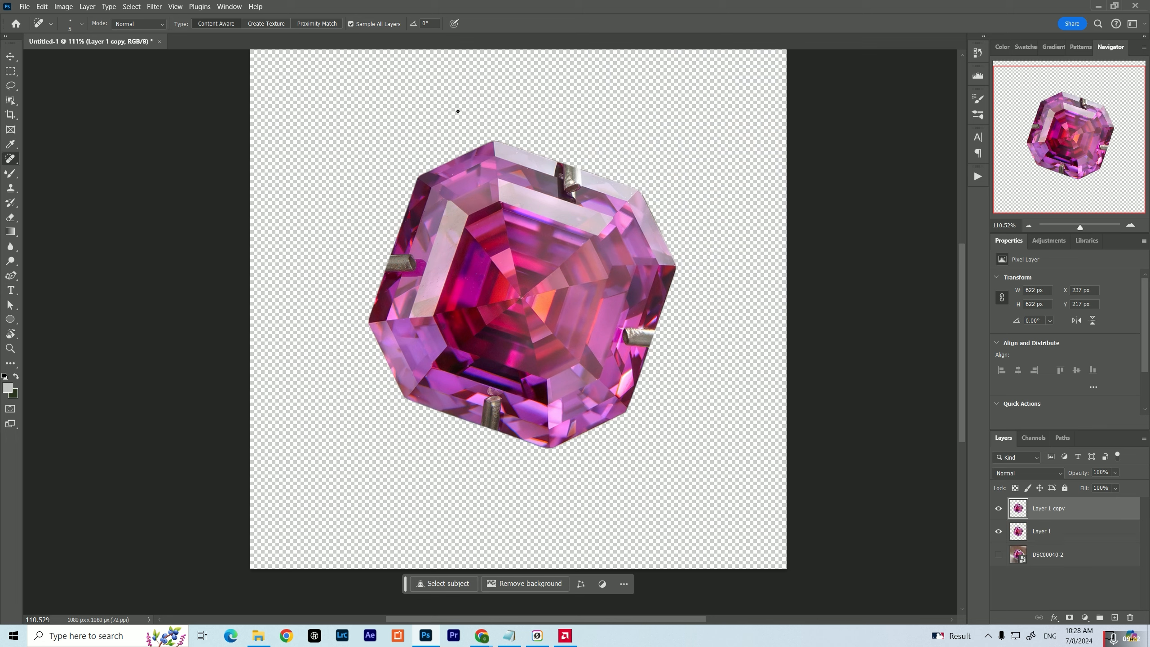
# Smooth the duplicate gem layer with the Redfield Perfectum 2 filter at a Smoothing value of 111
pyautogui.click(154, 6)
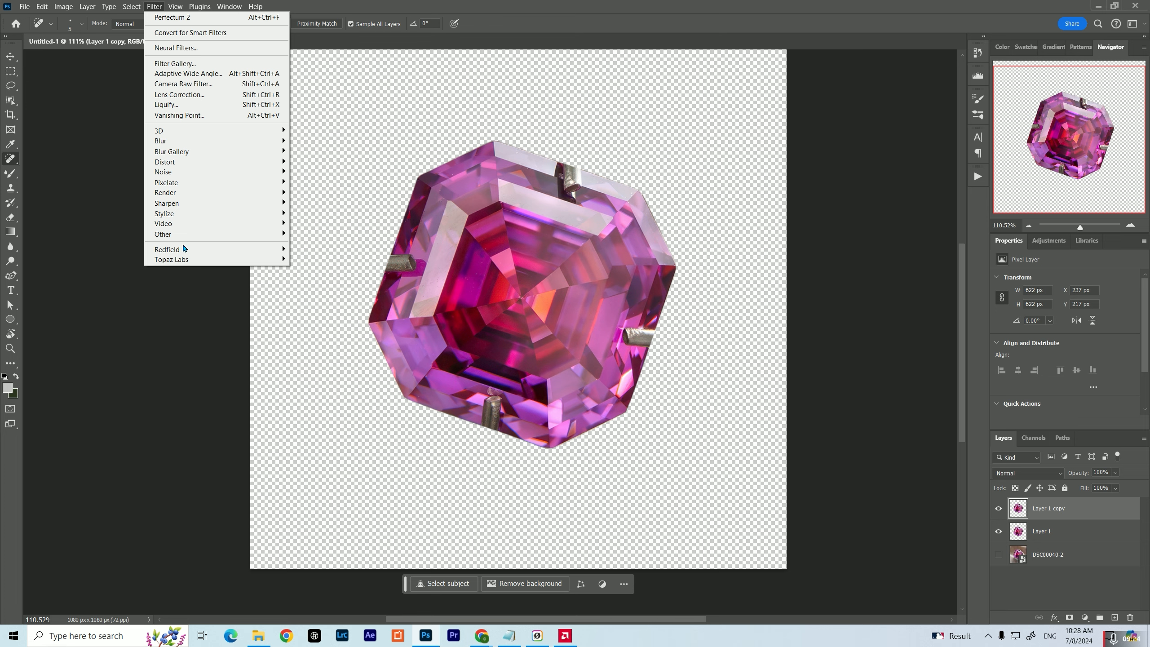
pyautogui.moveTo(185, 255)
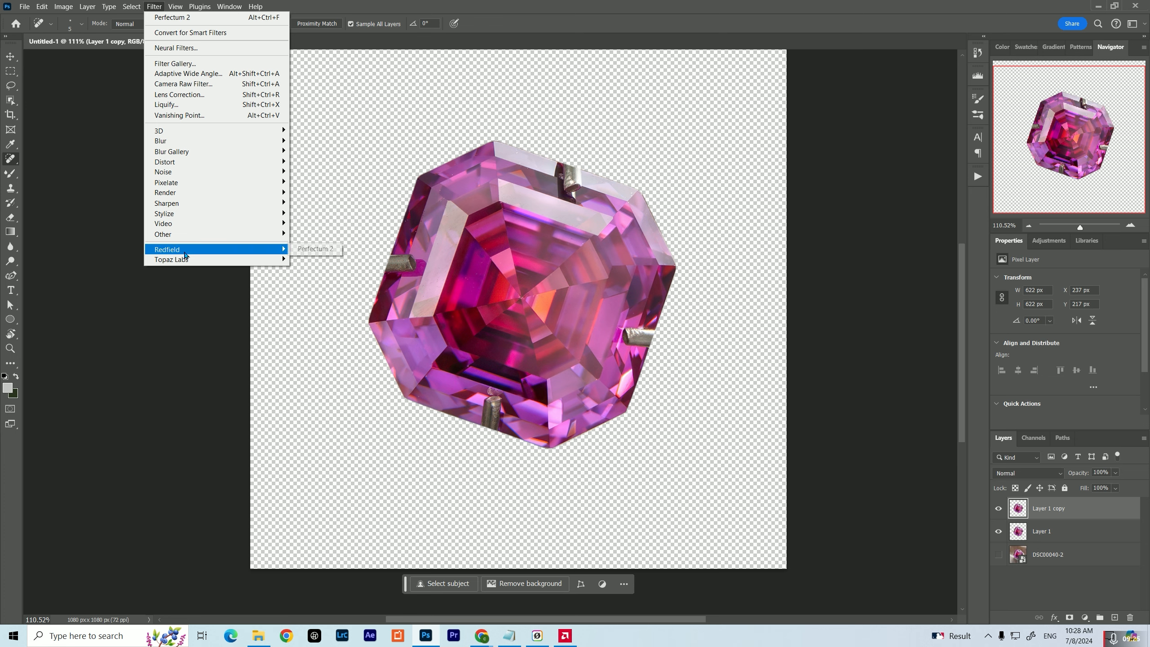
pyautogui.click(303, 253)
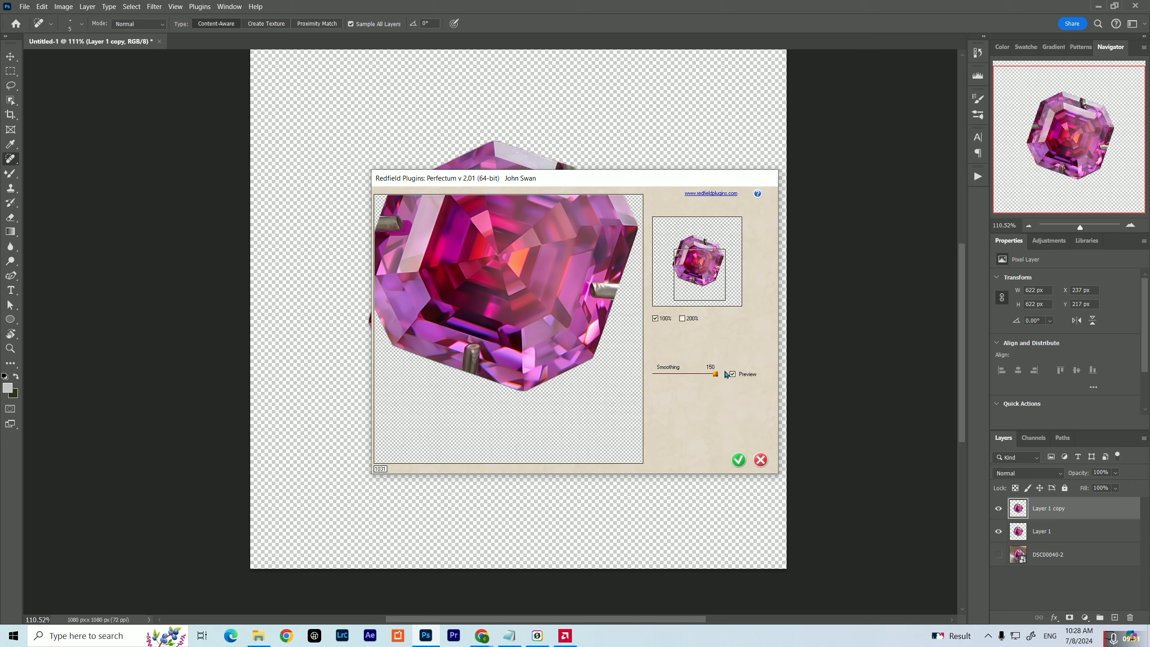
pyautogui.moveTo(716, 375); pyautogui.dragTo(698, 375)
pyautogui.moveTo(701, 297); pyautogui.dragTo(696, 279)
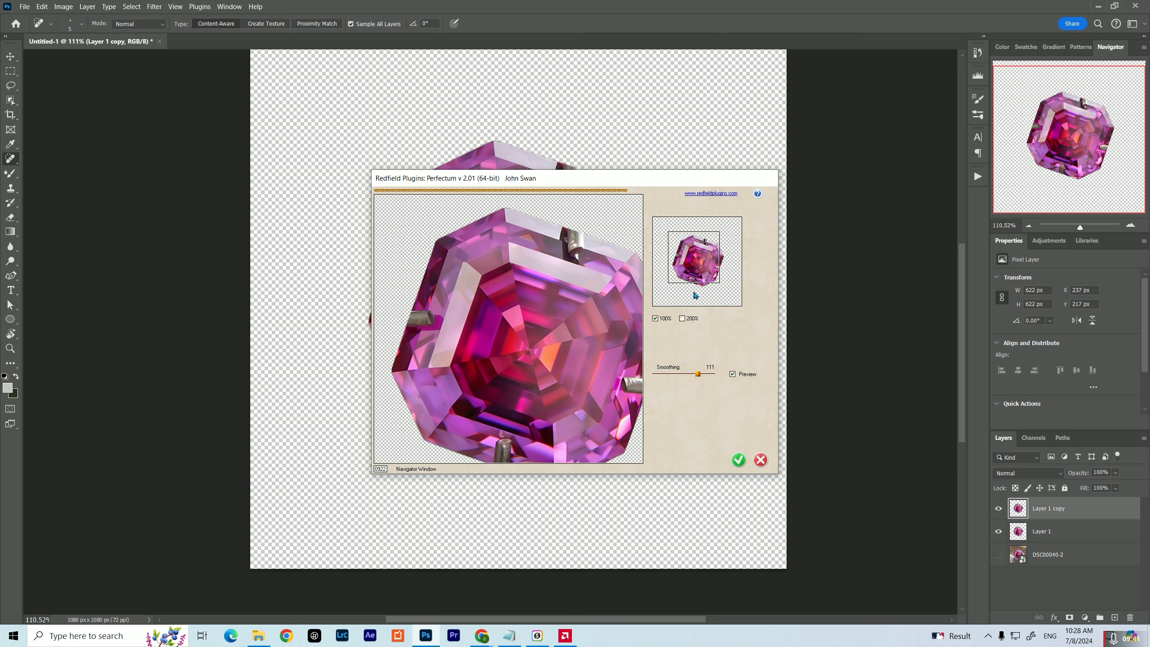
pyautogui.click(737, 459)
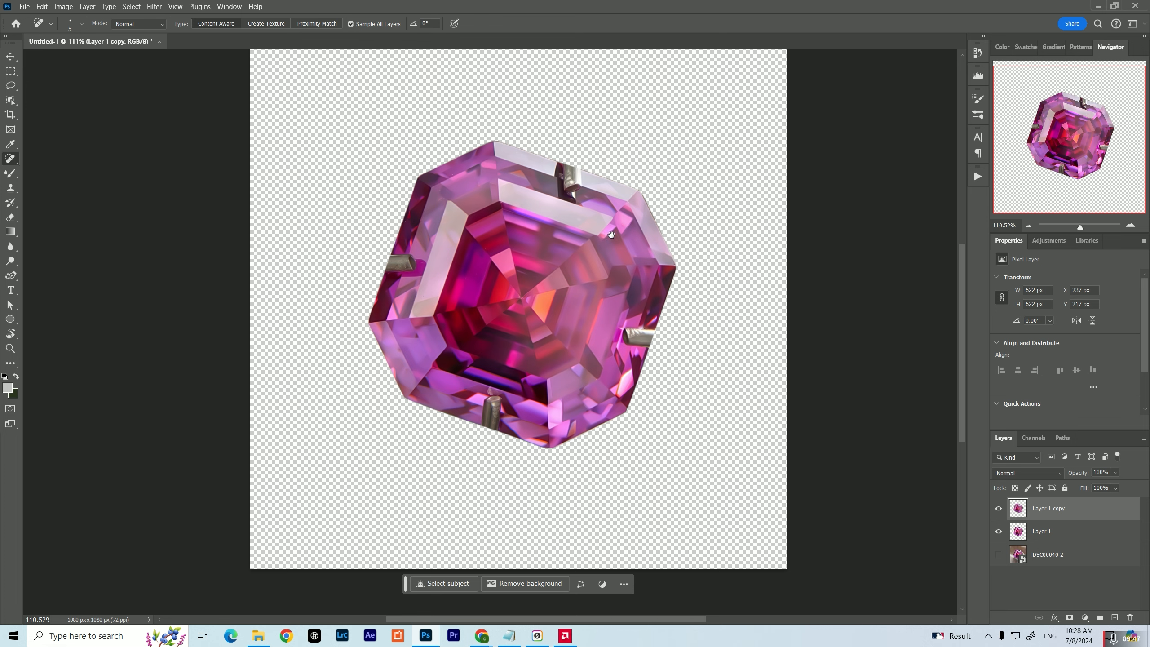
pyautogui.moveTo(611, 234); pyautogui.dragTo(604, 264)
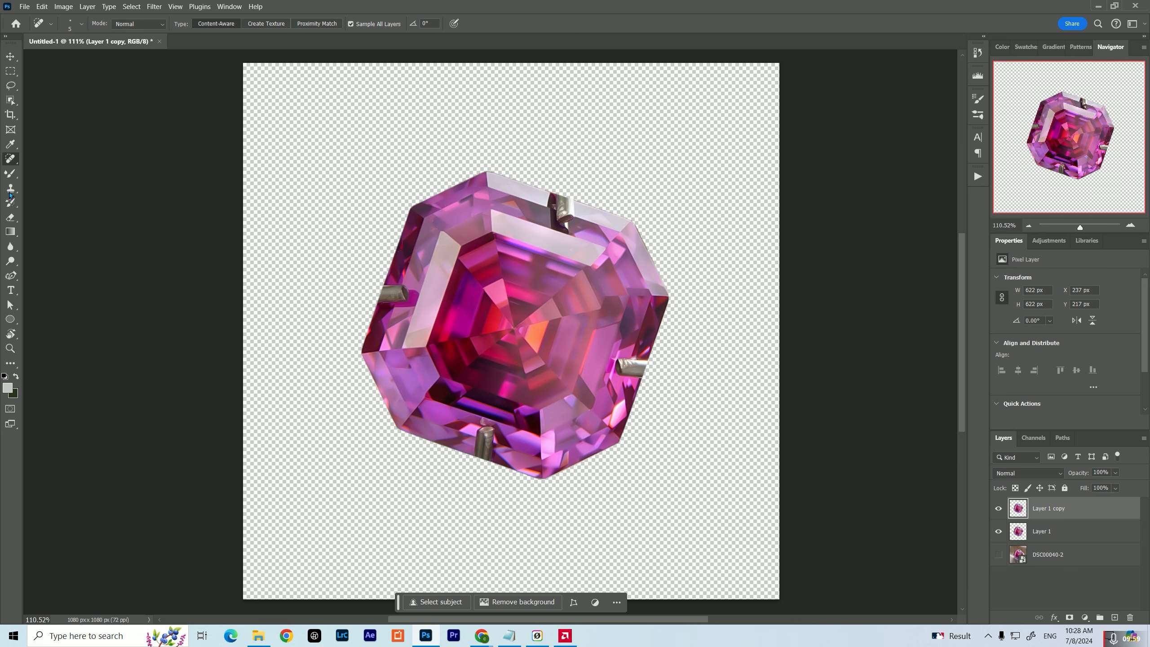
# Trace a closed Pen path around the outer part of the left prong, along the gem's edge and the neighbouring facet line
pyautogui.click(10, 275)
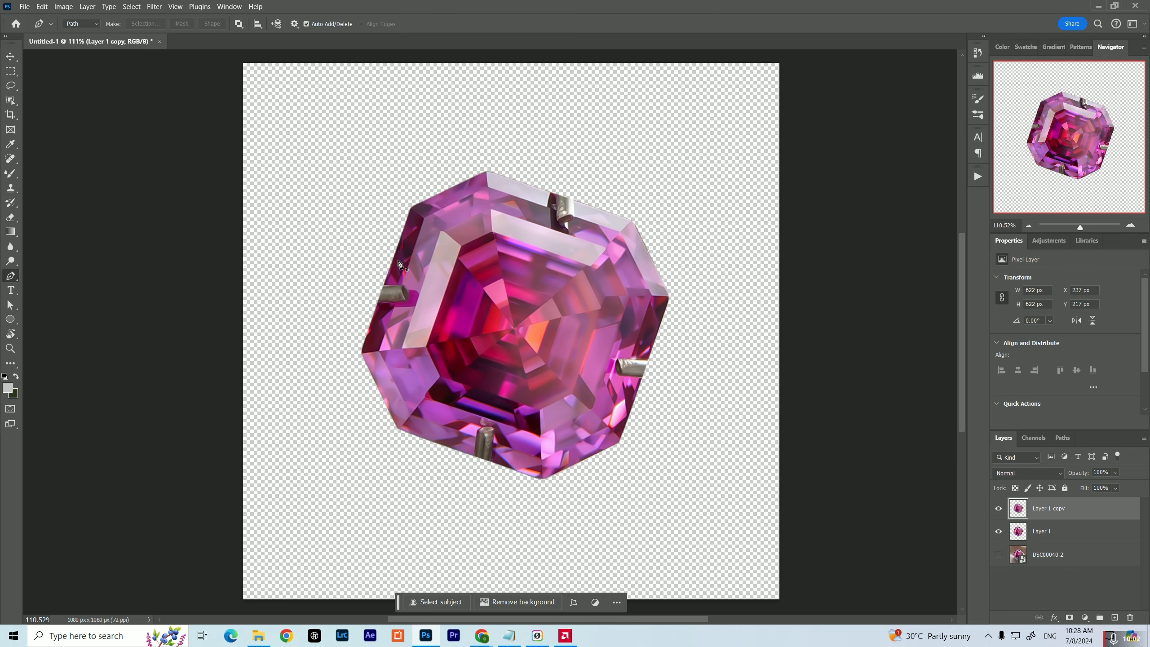
pyautogui.scroll(13, 391, 293)
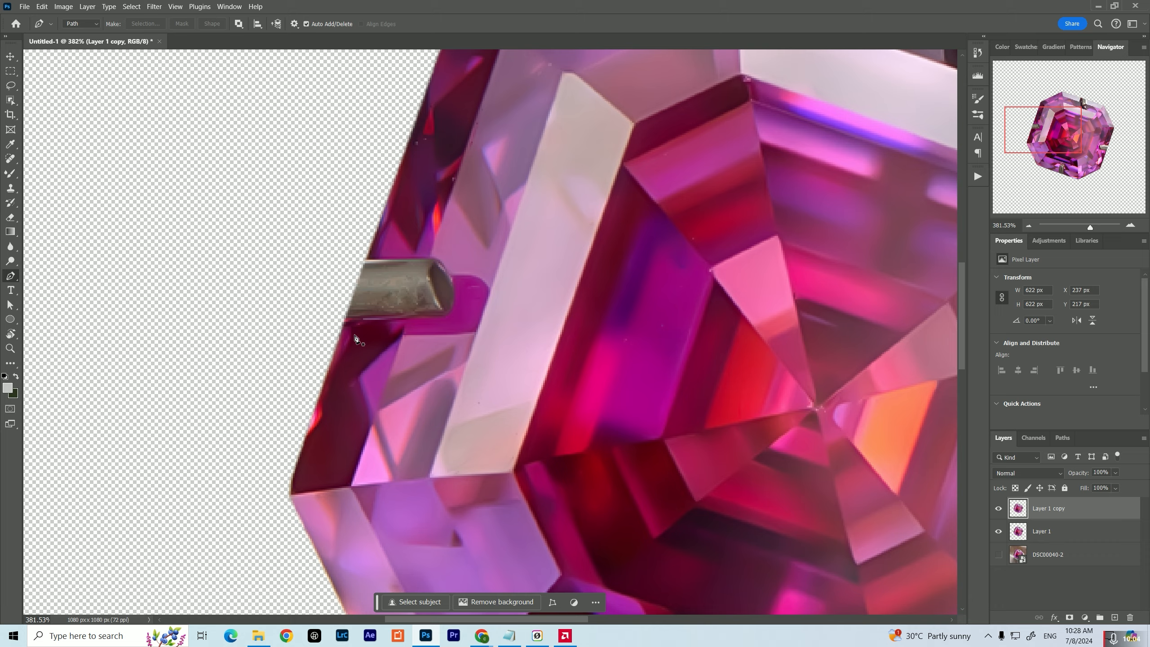
pyautogui.scroll(7, 355, 339)
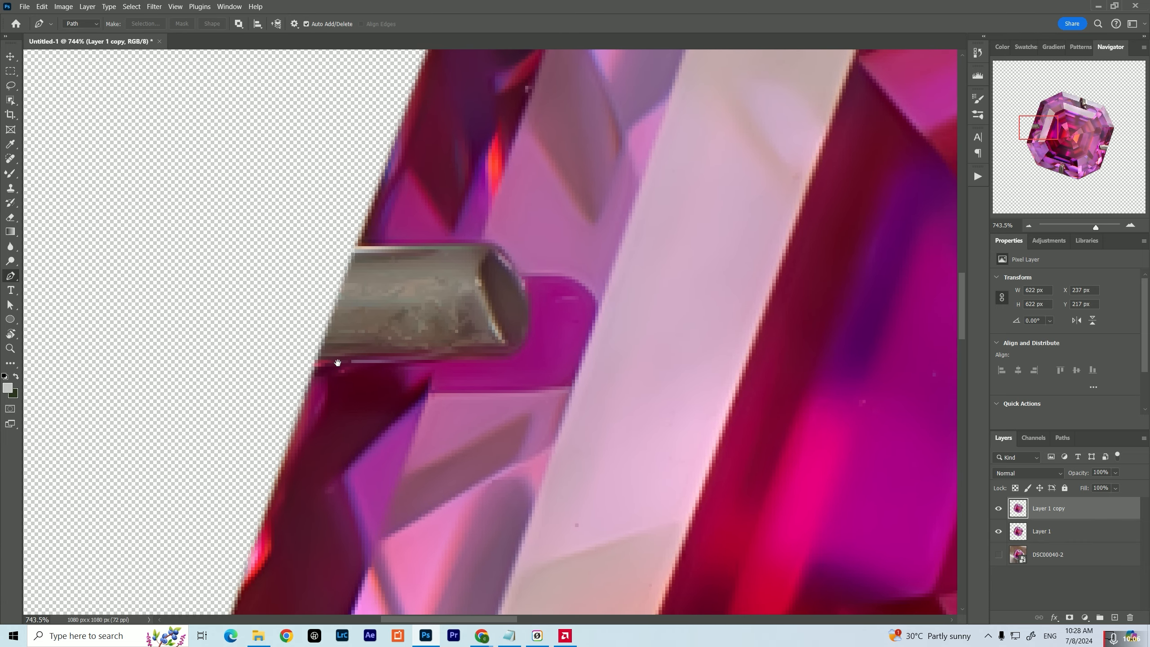
pyautogui.click(308, 373)
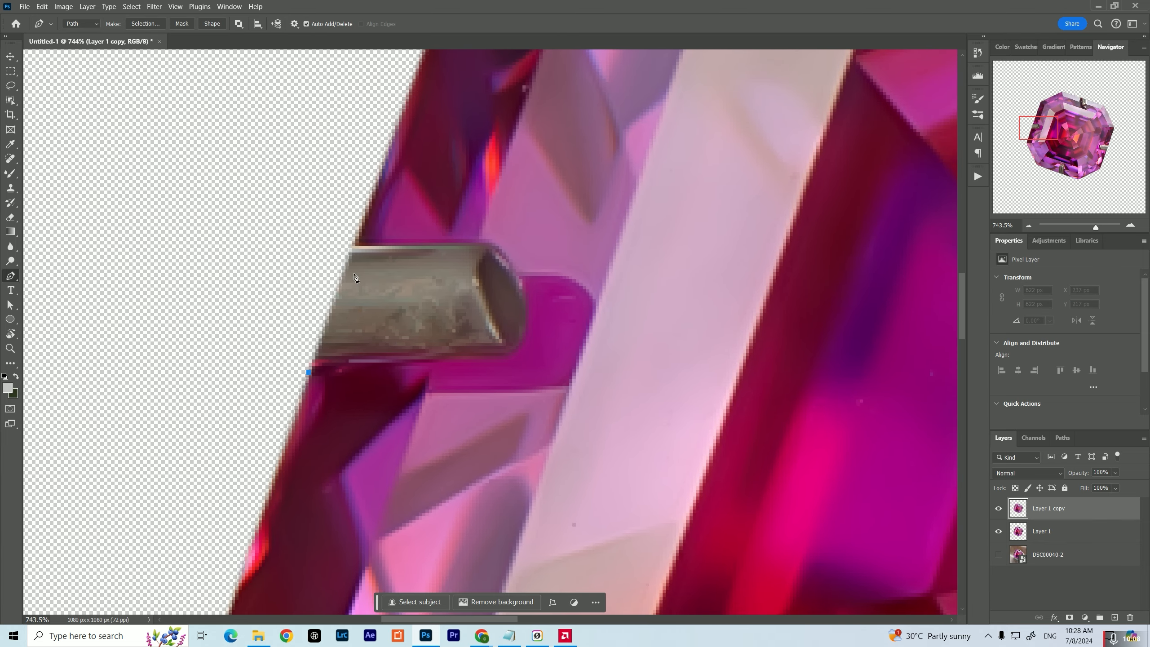
pyautogui.keyDown('shift'); pyautogui.click(358, 235); pyautogui.keyUp('shift')
pyautogui.hotkey('ctrl', 'z')
pyautogui.click(358, 235)
pyautogui.click(482, 232)
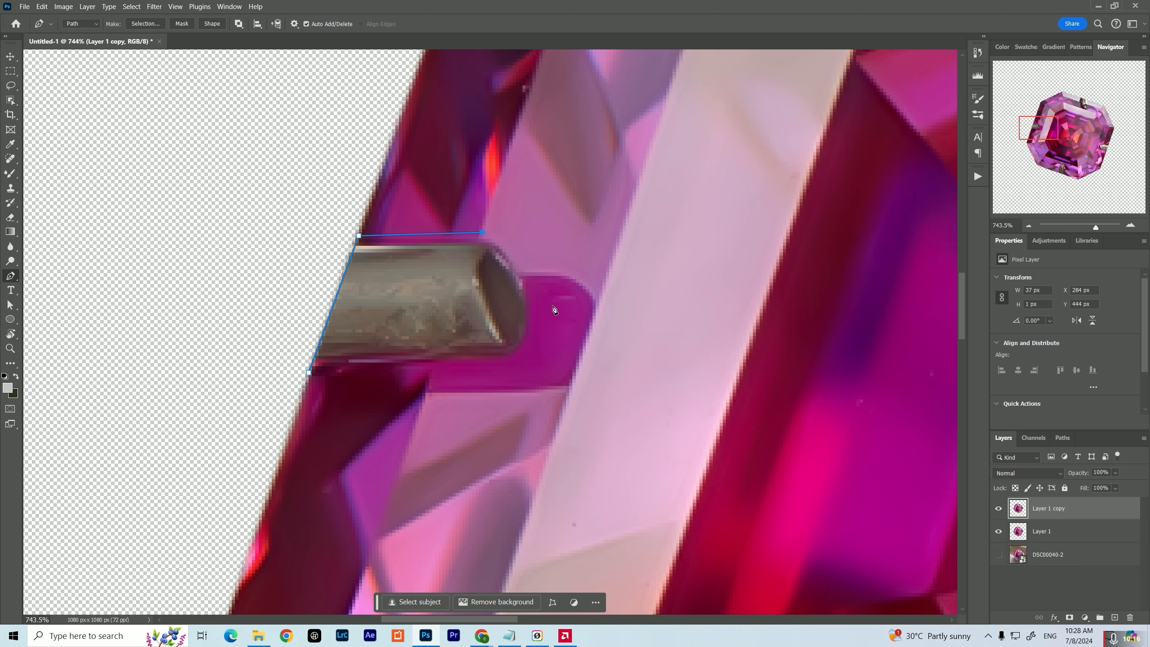
pyautogui.click(425, 393)
pyautogui.scroll(3, 466, 312)
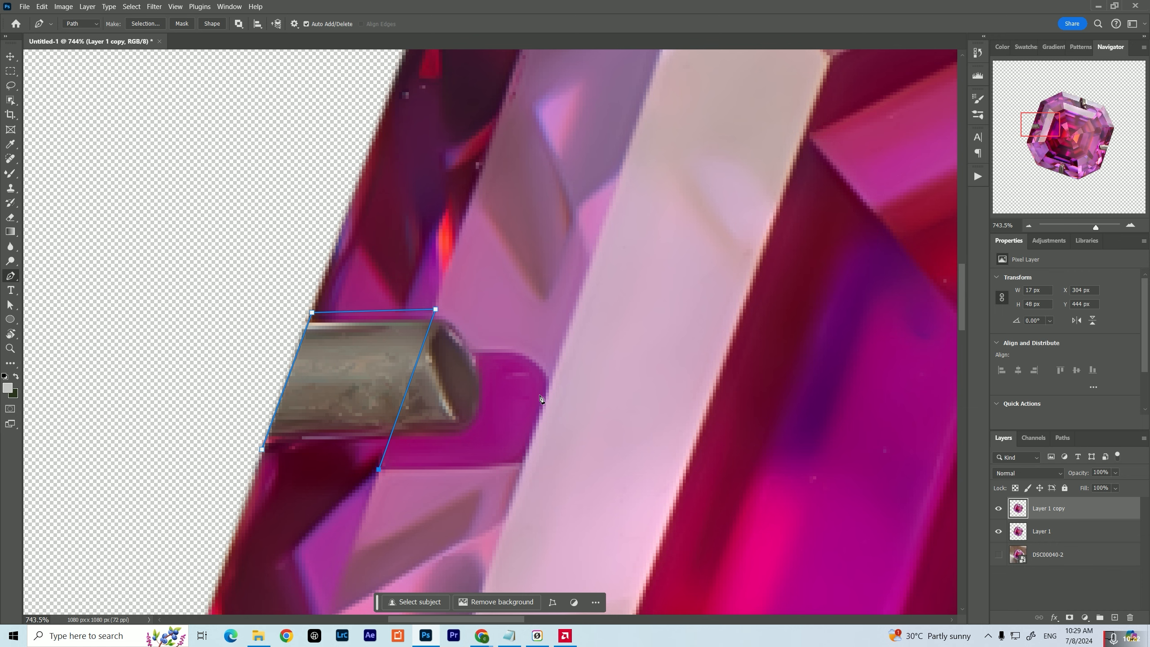
pyautogui.moveTo(474, 315); pyautogui.dragTo(529, 242)
pyautogui.click(318, 378)
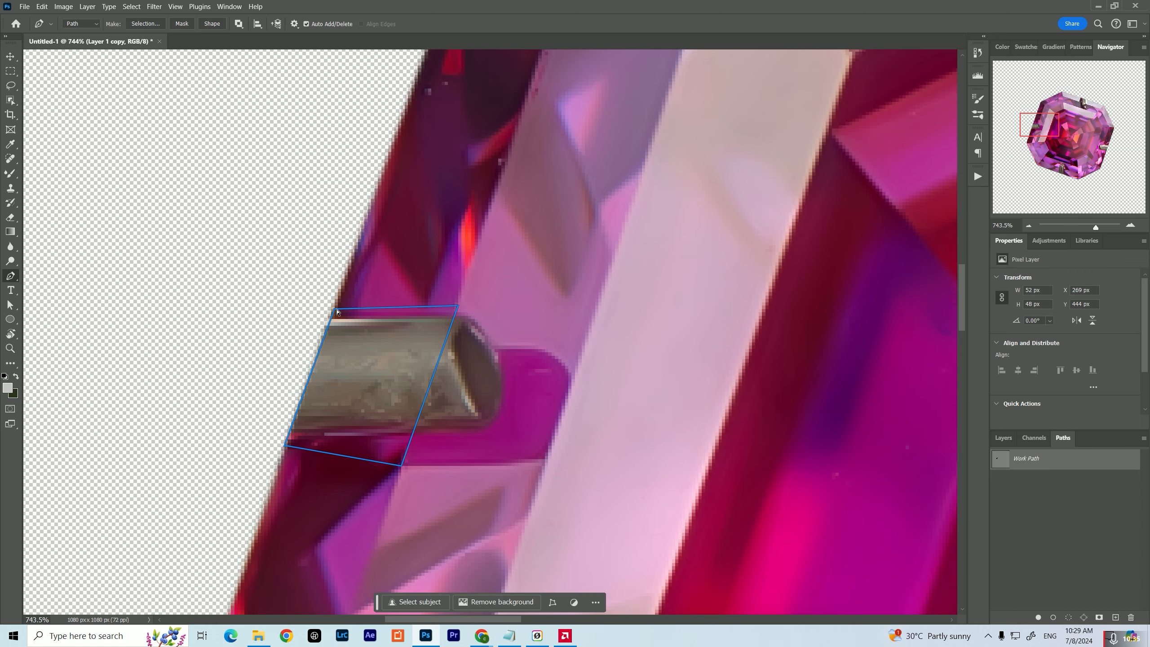
pyautogui.click(332, 311)
# Load the path as a selection, blend the facet colours over the left prong with the Mixer Brush, and deselect
pyautogui.keyDown('ctrl'); pyautogui.click(1000, 459); pyautogui.keyUp('ctrl')
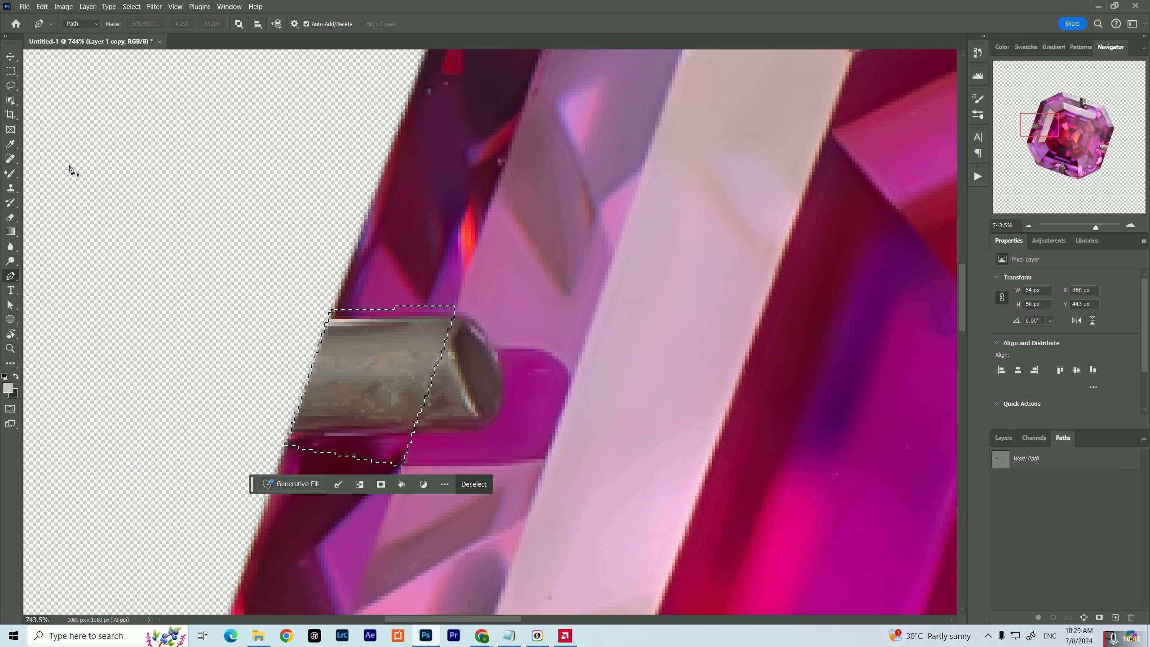
pyautogui.click(10, 174)
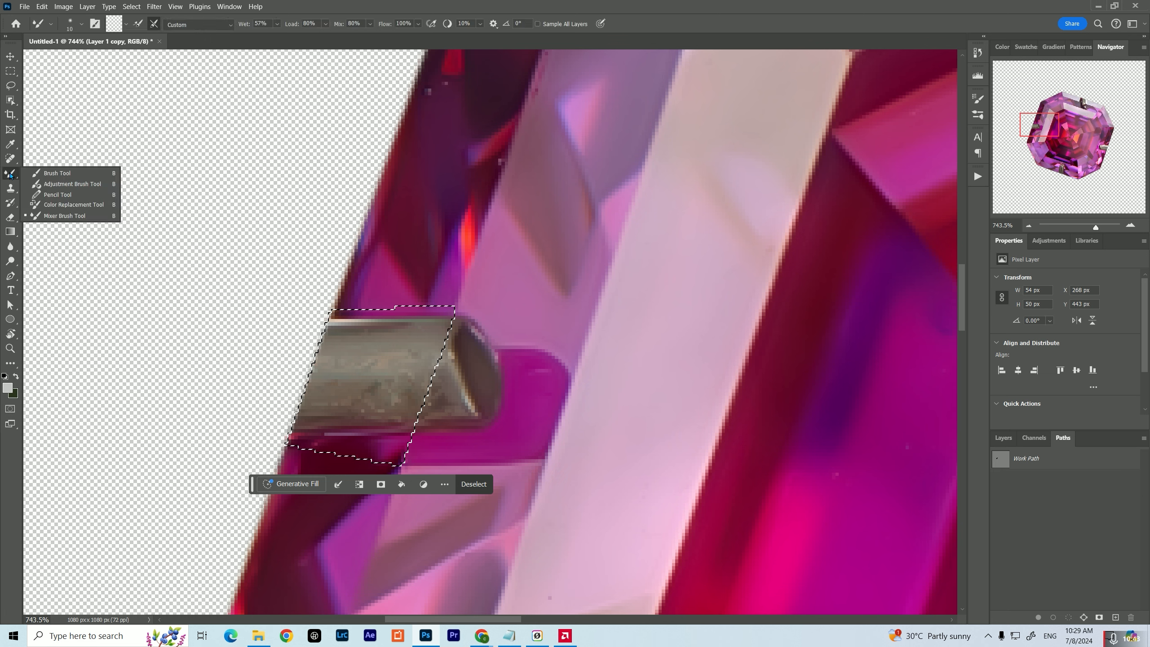
pyautogui.click(367, 434)
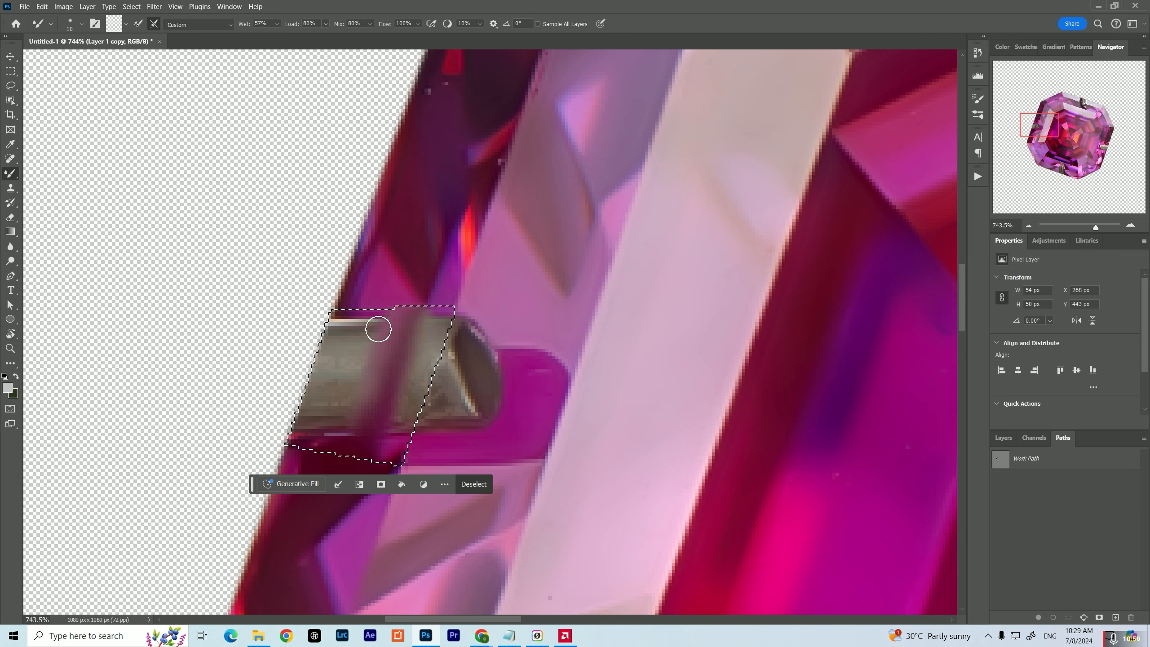
pyautogui.moveTo(378, 329)
pyautogui.mouseDown()
pyautogui.moveTo(396, 309)
pyautogui.moveTo(372, 408)
pyautogui.mouseUp()
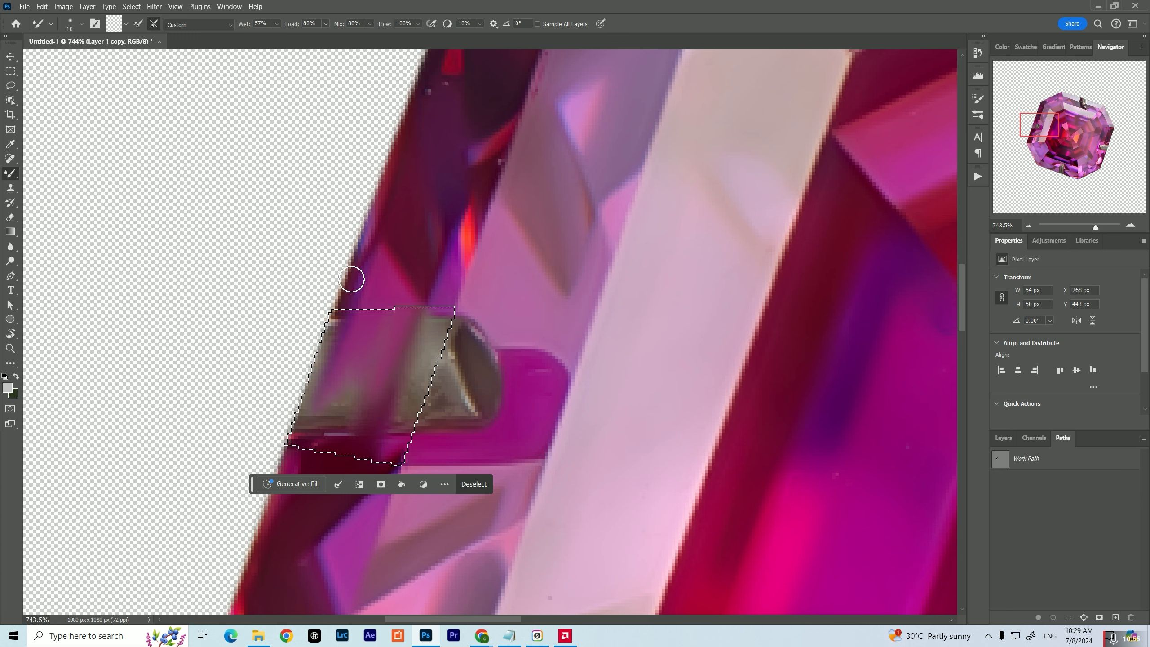
pyautogui.moveTo(334, 357)
pyautogui.mouseDown()
pyautogui.moveTo(352, 392)
pyautogui.moveTo(310, 440)
pyautogui.mouseUp()
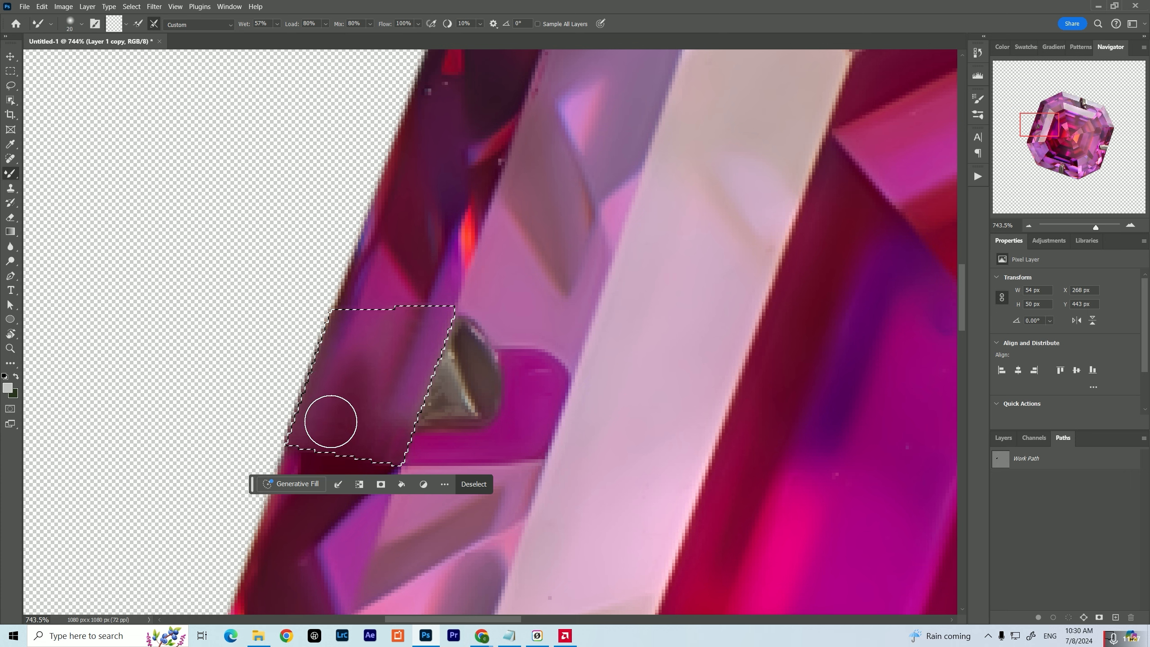
pyautogui.moveTo(400, 398); pyautogui.dragTo(398, 473)
pyautogui.click(475, 483)
# Blend the edges of the retouched left-prong area into the surrounding dark red facets using a smaller Mixer Brush
pyautogui.moveTo(318, 461); pyautogui.dragTo(341, 359)
pyautogui.press('[')
pyautogui.press('[')
pyautogui.press('[')
pyautogui.press('[')
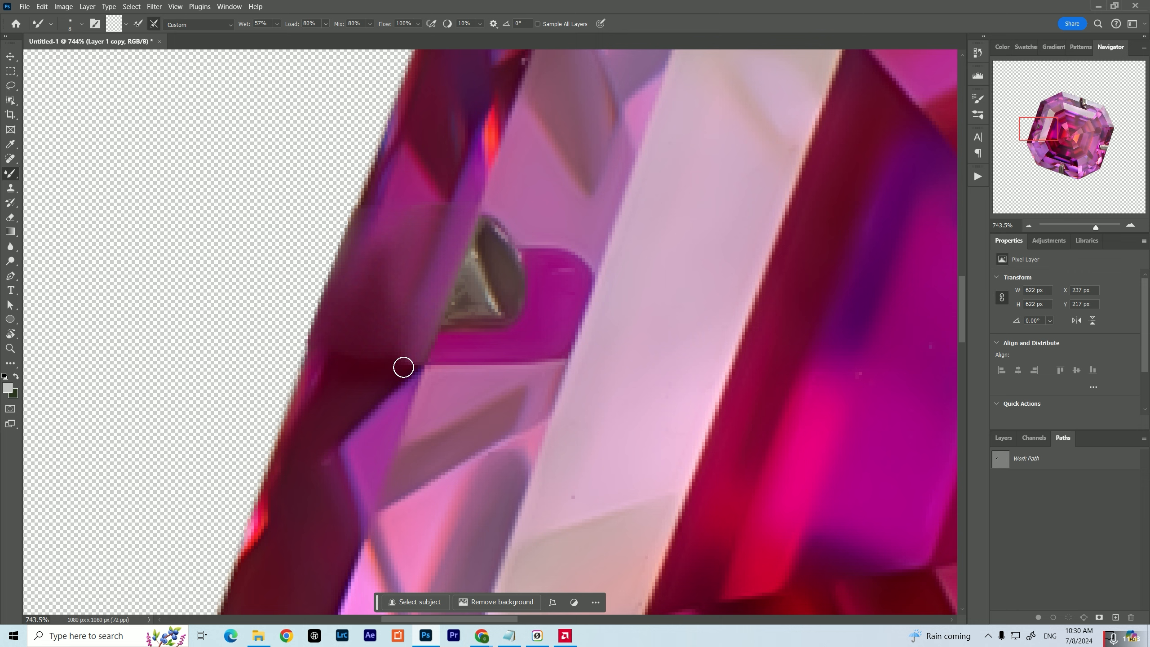
pyautogui.moveTo(391, 289); pyautogui.dragTo(390, 349)
pyautogui.moveTo(364, 198); pyautogui.dragTo(334, 308)
pyautogui.moveTo(365, 385); pyautogui.dragTo(335, 371)
# Outline the left prong's remaining tip and its magenta reflection with a closed Pen path and turn it into a selection
pyautogui.press('p')
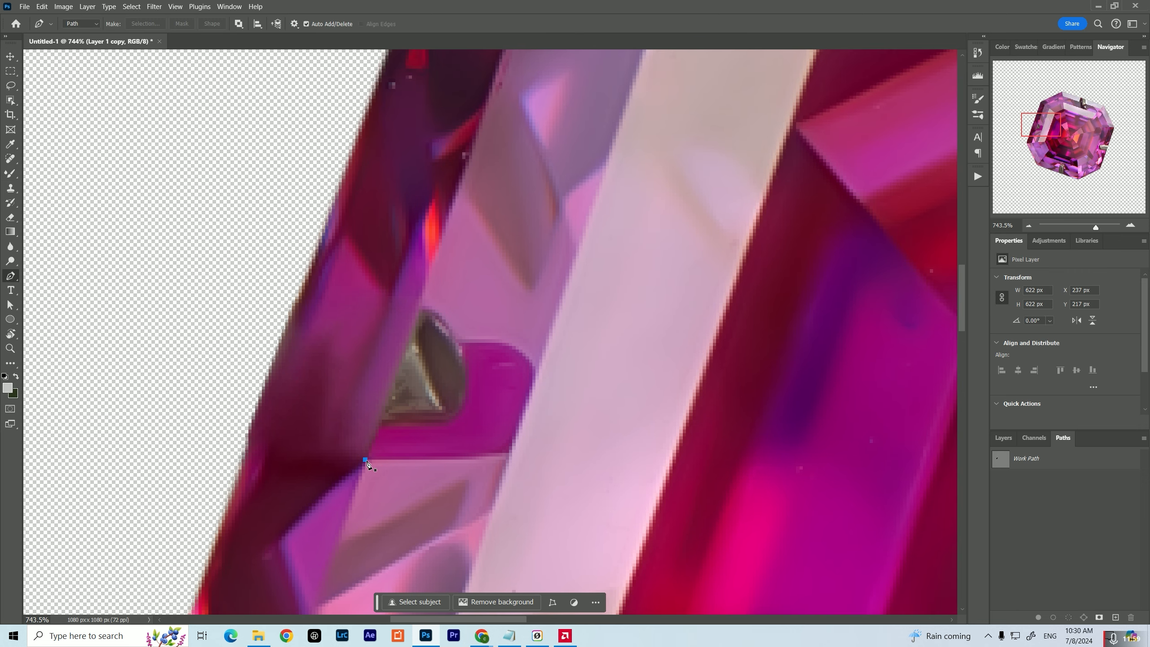
pyautogui.click(358, 482)
pyautogui.click(421, 293)
pyautogui.moveTo(542, 353); pyautogui.dragTo(569, 294)
pyautogui.click(569, 295)
pyautogui.click(537, 401)
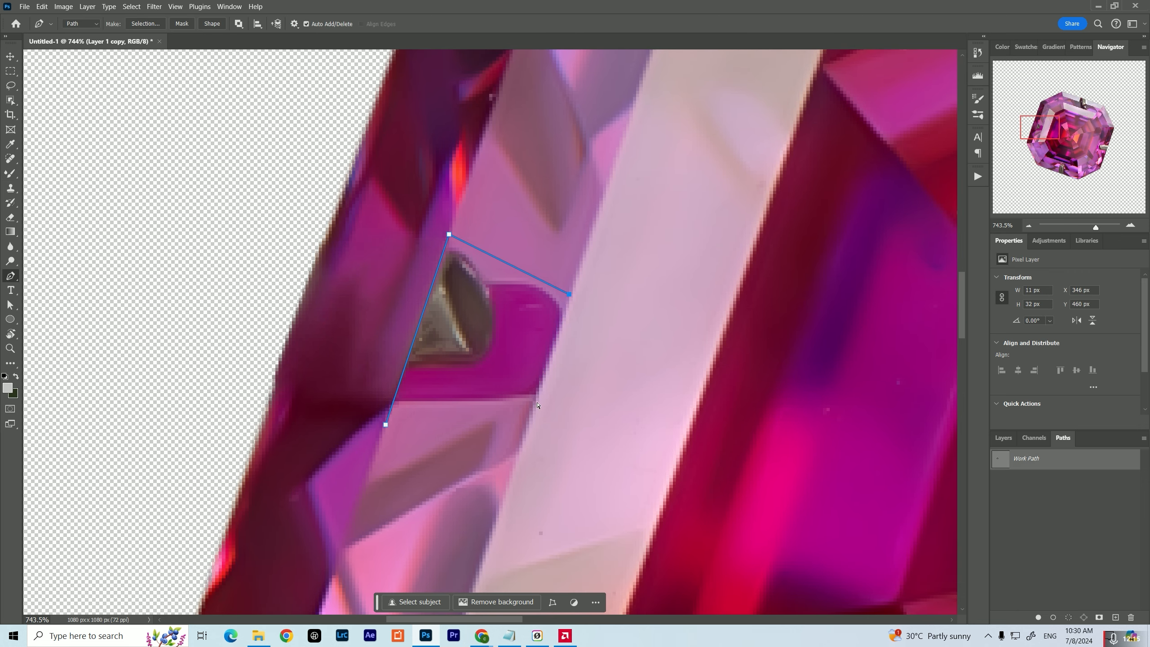
pyautogui.click(385, 425)
pyautogui.rightClick(474, 330)
pyautogui.click(500, 379)
pyautogui.click(489, 108)
# Paint the pink facet colour over the left prong's tip and reflection with the Mixer Brush, and clear the selection
pyautogui.press('b')
pyautogui.moveTo(471, 217)
pyautogui.mouseDown()
pyautogui.moveTo(500, 300)
pyautogui.moveTo(513, 238)
pyautogui.mouseUp()
pyautogui.hotkey('ctrl', 'd')
pyautogui.press('[')
pyautogui.press('[')
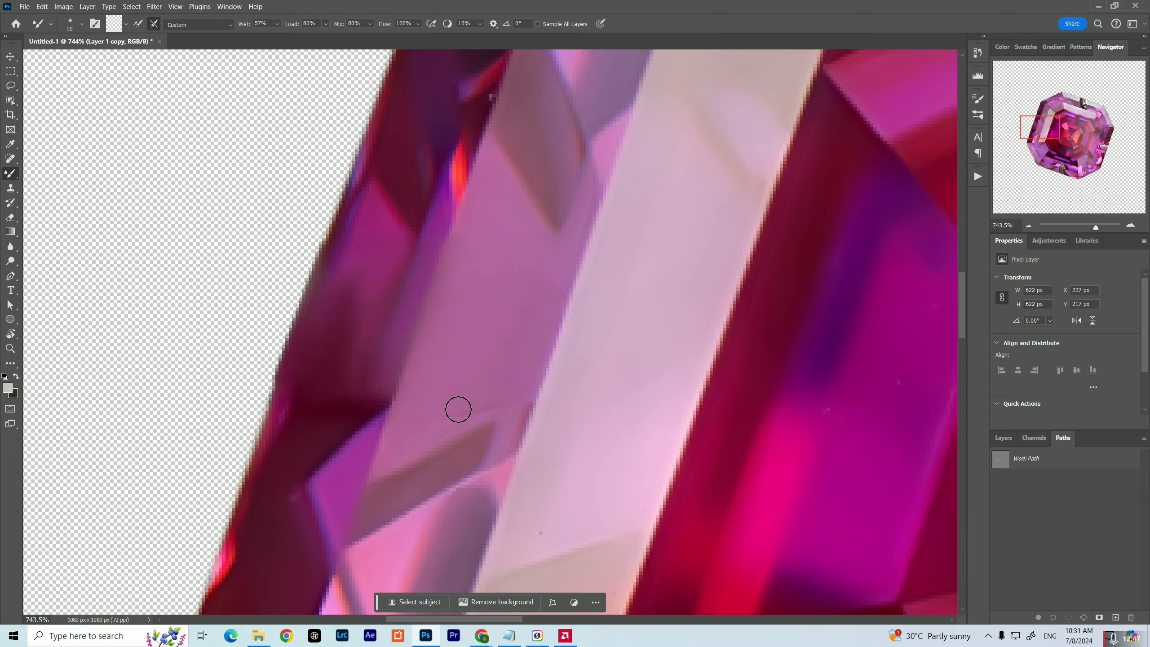
pyautogui.press(']')
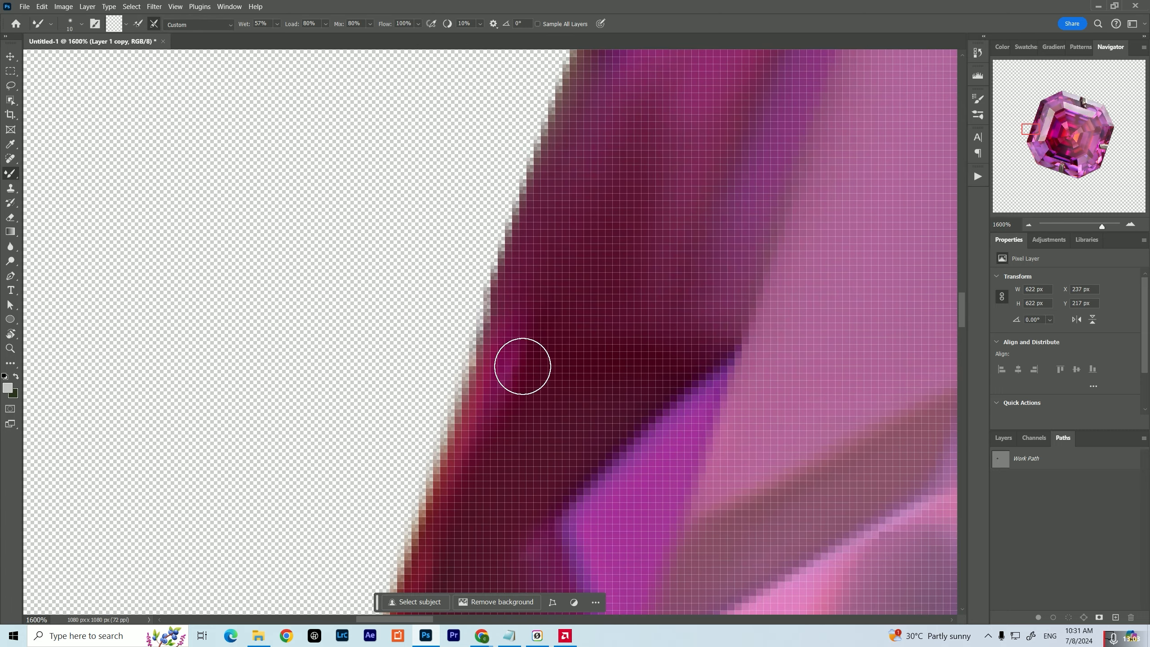
# Outline the part of the top prong crossing the pale outer facet with a Pen path and load it as a selection
pyautogui.press('p')
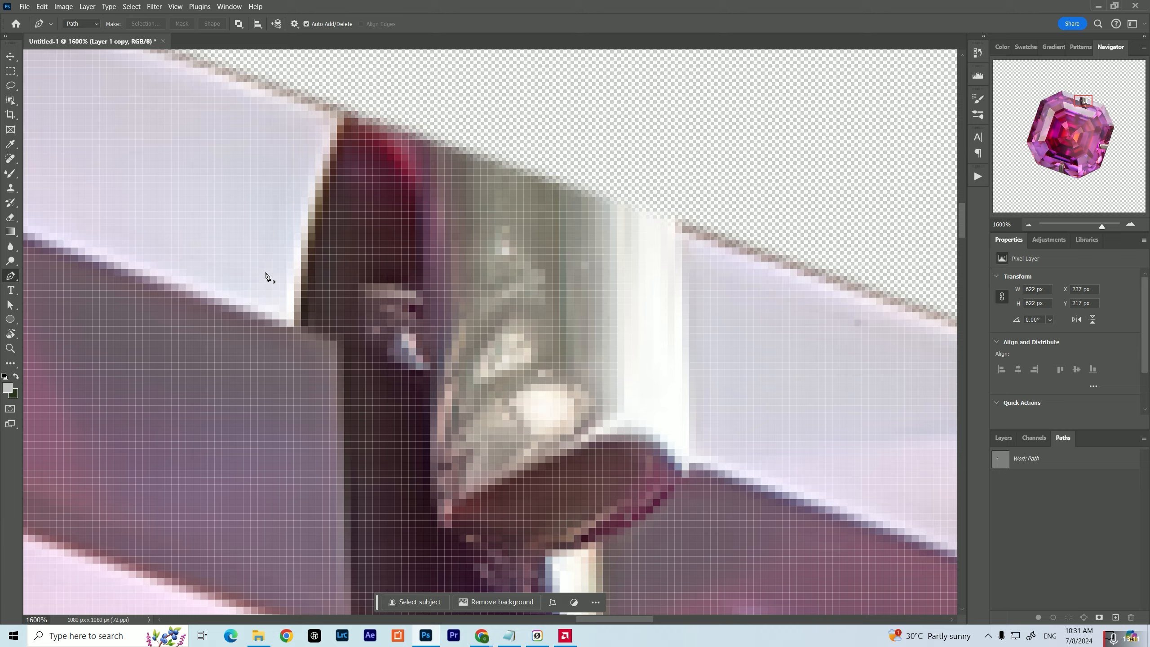
pyautogui.click(279, 319)
pyautogui.click(702, 463)
pyautogui.click(703, 239)
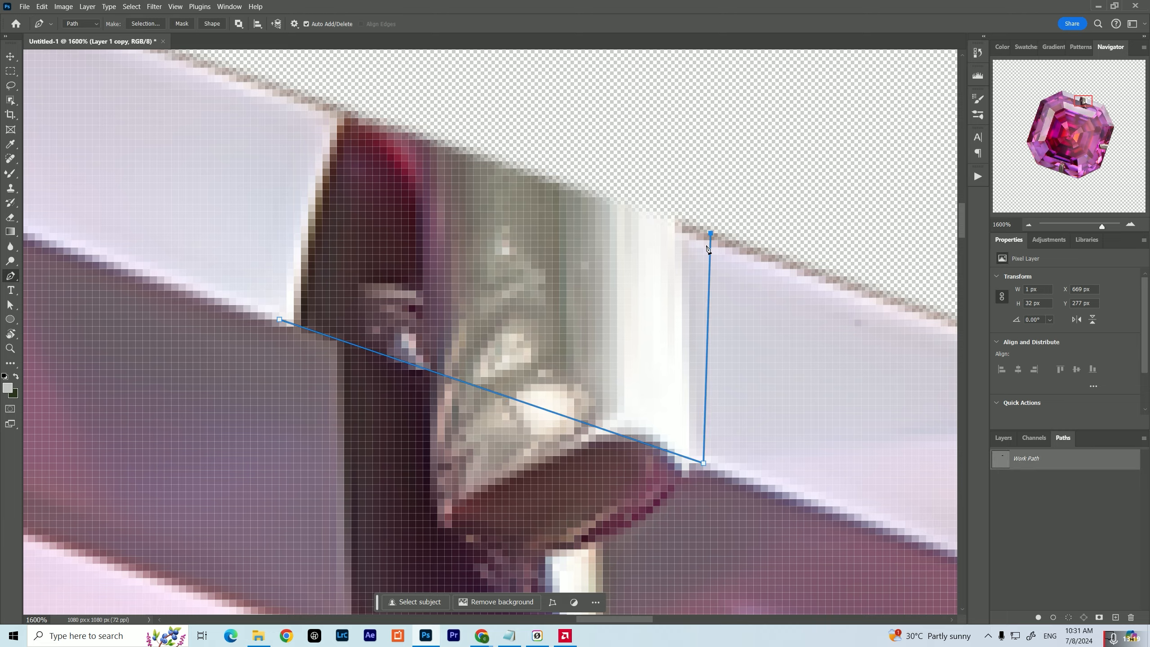
pyautogui.click(333, 113)
pyautogui.click(280, 319)
pyautogui.hotkey('ctrl', 'Return')
# Cover the top prong on the pale outer facet by blending the facet's colour across with an enlarged Mixer Brush, and deselect
pyautogui.press('b')
pyautogui.moveTo(720, 326); pyautogui.dragTo(618, 226)
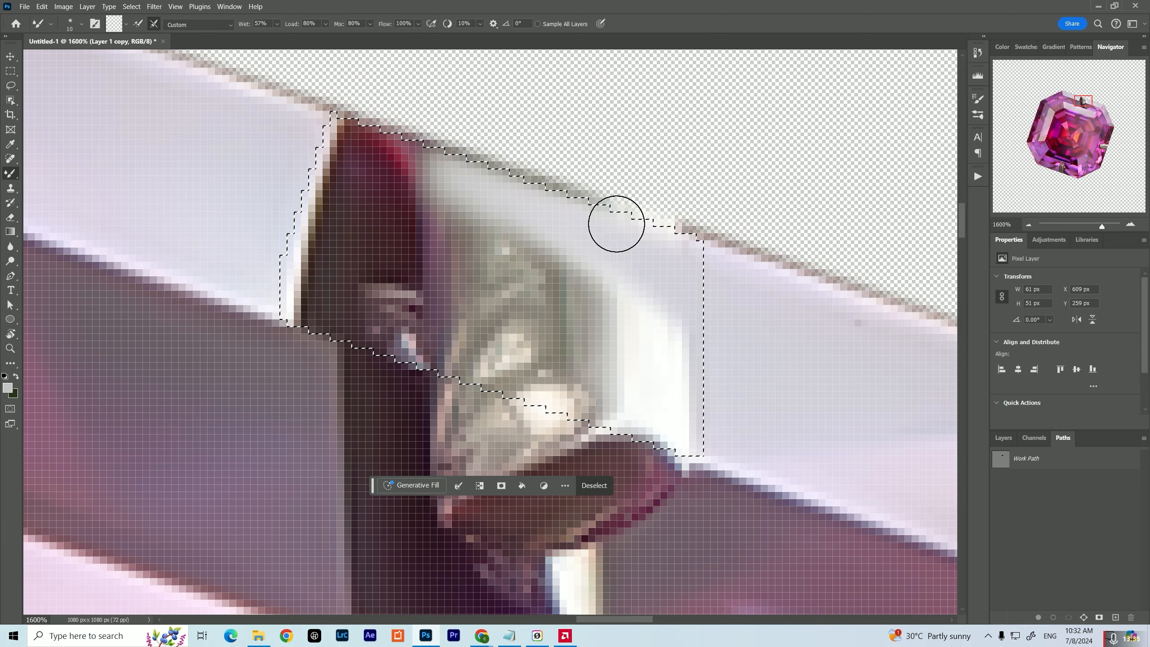
pyautogui.press(']')
pyautogui.press(']')
pyautogui.press(']')
pyautogui.press(']')
pyautogui.moveTo(317, 204)
pyautogui.mouseDown()
pyautogui.moveTo(618, 369)
pyautogui.moveTo(306, 236)
pyautogui.moveTo(208, 172)
pyautogui.mouseUp()
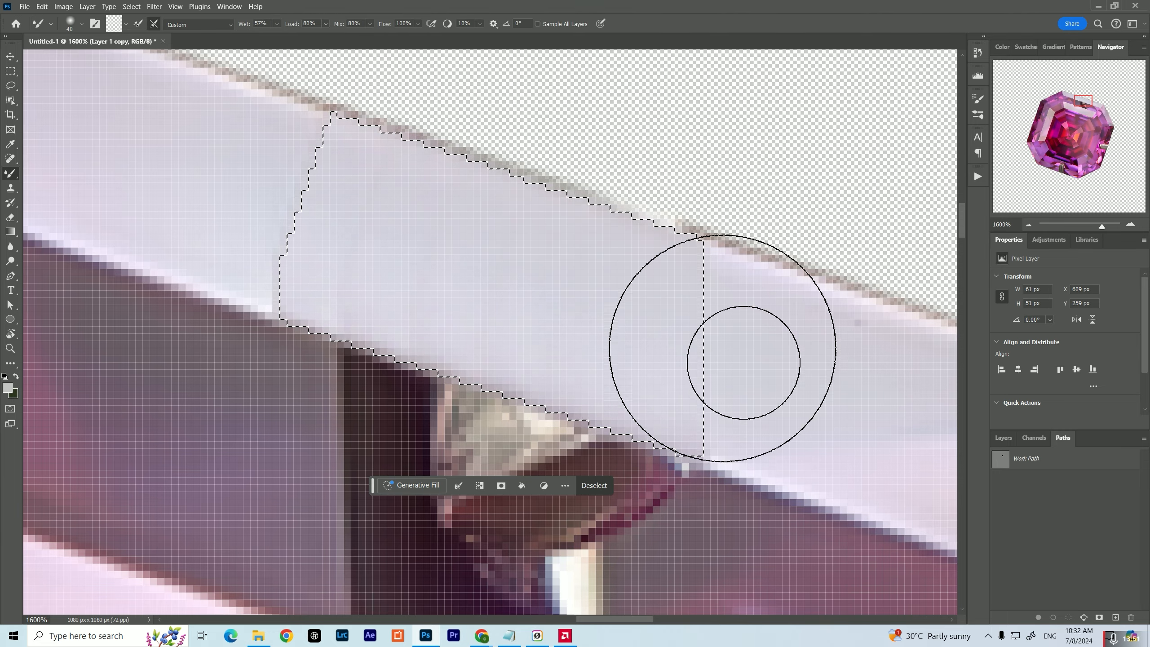
pyautogui.hotkey('ctrl', 'd')
pyautogui.press('[')
pyautogui.press('[')
pyautogui.press('[')
pyautogui.press('[')
pyautogui.press('[')
pyautogui.press('[')
# Outline the top prong's tip and dark shadow on the mauve facet with a Pen path and load it as a selection
pyautogui.scroll(-3, 532, 335)
pyautogui.press('p')
pyautogui.click(308, 201)
pyautogui.click(308, 496)
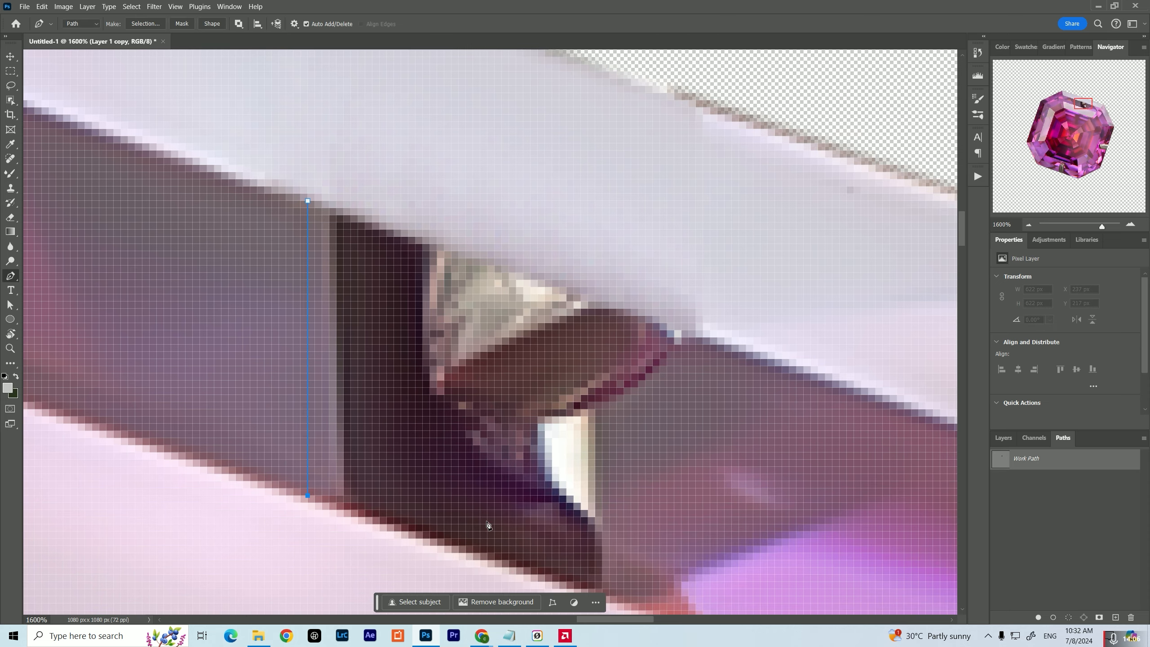
pyautogui.moveTo(487, 526); pyautogui.dragTo(449, 436)
pyautogui.click(571, 506)
pyautogui.hotkey('ctrl', 'Return')
# Blend the mauve facet colour over the top prong's tip and shadow with a larger Mixer Brush, and clear the selection
pyautogui.press('b')
pyautogui.press(']')
pyautogui.press(']')
pyautogui.press(']')
pyautogui.press(']')
pyautogui.press(']')
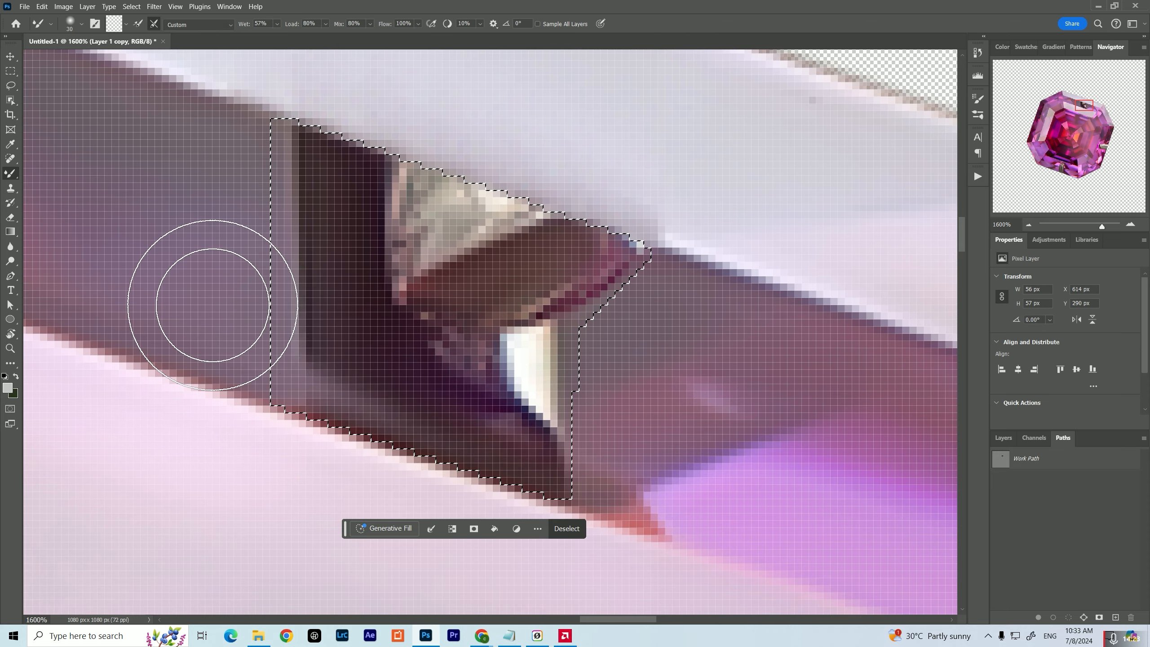
pyautogui.moveTo(205, 295)
pyautogui.mouseDown()
pyautogui.moveTo(398, 295)
pyautogui.moveTo(552, 516)
pyautogui.mouseUp()
pyautogui.hotkey('ctrl', 'd')
pyautogui.moveTo(465, 343); pyautogui.dragTo(457, 342)
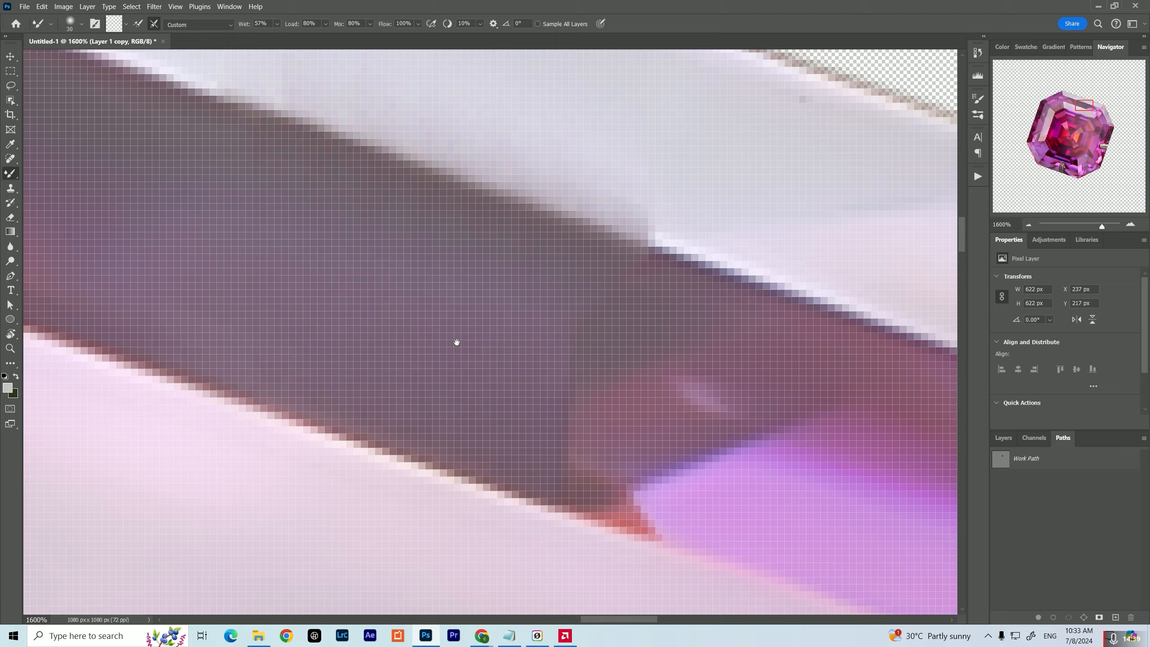
pyautogui.moveTo(654, 90); pyautogui.dragTo(470, 210)
# Outline the outer part of the right prong up to the gem's edge with a Pen path and load it as a selection
pyautogui.moveTo(1087, 103); pyautogui.dragTo(1104, 145)
pyautogui.hotkey('ctrl', '-')
pyautogui.moveTo(545, 519); pyautogui.dragTo(549, 451)
pyautogui.press('p')
pyautogui.click(547, 459)
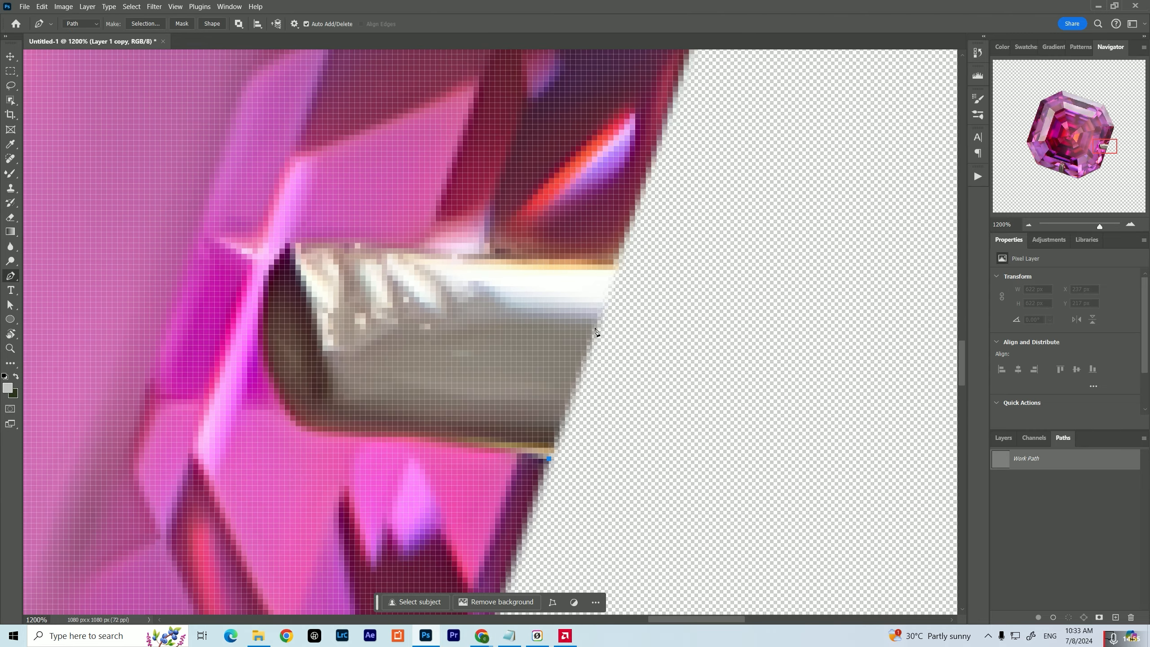
pyautogui.click(617, 250)
pyautogui.click(422, 238)
pyautogui.moveTo(353, 448); pyautogui.dragTo(421, 365)
pyautogui.click(420, 365)
pyautogui.click(615, 376)
pyautogui.hotkey('ctrl', 'Return')
# Paint over the outer part of the right prong with the Mixer Brush using the surrounding pink facet colours, and deselect
pyautogui.press('b')
pyautogui.moveTo(466, 331)
pyautogui.mouseDown()
pyautogui.moveTo(505, 220)
pyautogui.moveTo(566, 299)
pyautogui.mouseUp()
pyautogui.moveTo(556, 344); pyautogui.dragTo(582, 252)
pyautogui.moveTo(629, 131); pyautogui.dragTo(611, 224)
pyautogui.moveTo(591, 341)
pyautogui.mouseDown()
pyautogui.moveTo(493, 437)
pyautogui.moveTo(524, 364)
pyautogui.moveTo(425, 221)
pyautogui.moveTo(415, 324)
pyautogui.moveTo(491, 199)
pyautogui.mouseUp()
pyautogui.hotkey('ctrl', 'd')
# Smooth the facet edges around the retouched outer part of the right prong with a smaller Mixer Brush
pyautogui.moveTo(462, 277); pyautogui.dragTo(419, 349)
pyautogui.press('[')
pyautogui.press('[')
pyautogui.press('[')
pyautogui.press('[')
pyautogui.press('[')
pyautogui.press('[')
pyautogui.moveTo(533, 234); pyautogui.dragTo(398, 232)
pyautogui.moveTo(382, 325); pyautogui.dragTo(405, 255)
pyautogui.moveTo(410, 367); pyautogui.dragTo(480, 356)
pyautogui.moveTo(421, 258); pyautogui.dragTo(466, 366)
# Outline the right prong's remaining inner tip with a closed Pen path and load it as a selection
pyautogui.press('p')
pyautogui.click(445, 270)
pyautogui.click(380, 478)
pyautogui.click(294, 463)
pyautogui.click(264, 374)
pyautogui.click(290, 274)
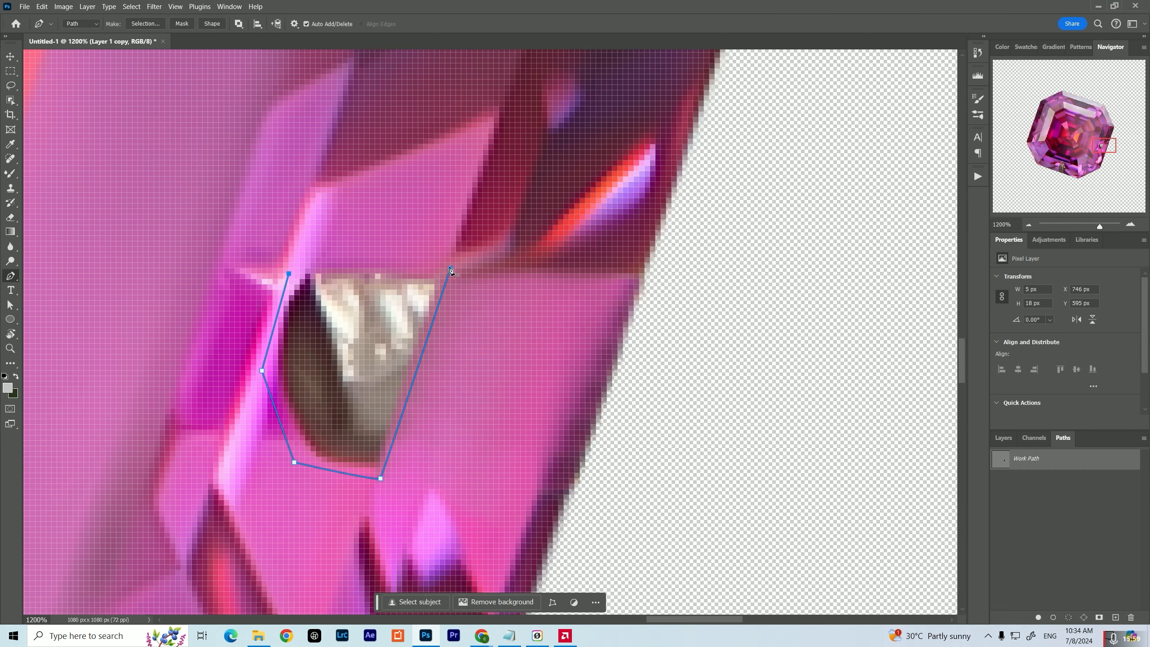
pyautogui.click(445, 270)
pyautogui.hotkey('ctrl', 'Return')
# Blend the pink facet colour over the right prong's inner tip with the Mixer Brush, and clear the selection
pyautogui.press('b')
pyautogui.moveTo(439, 154); pyautogui.dragTo(395, 286)
pyautogui.moveTo(351, 372)
pyautogui.mouseDown()
pyautogui.moveTo(346, 311)
pyautogui.moveTo(313, 415)
pyautogui.mouseUp()
pyautogui.press(']')
pyautogui.press(']')
pyautogui.press(']')
pyautogui.press(']')
pyautogui.moveTo(405, 181); pyautogui.dragTo(323, 226)
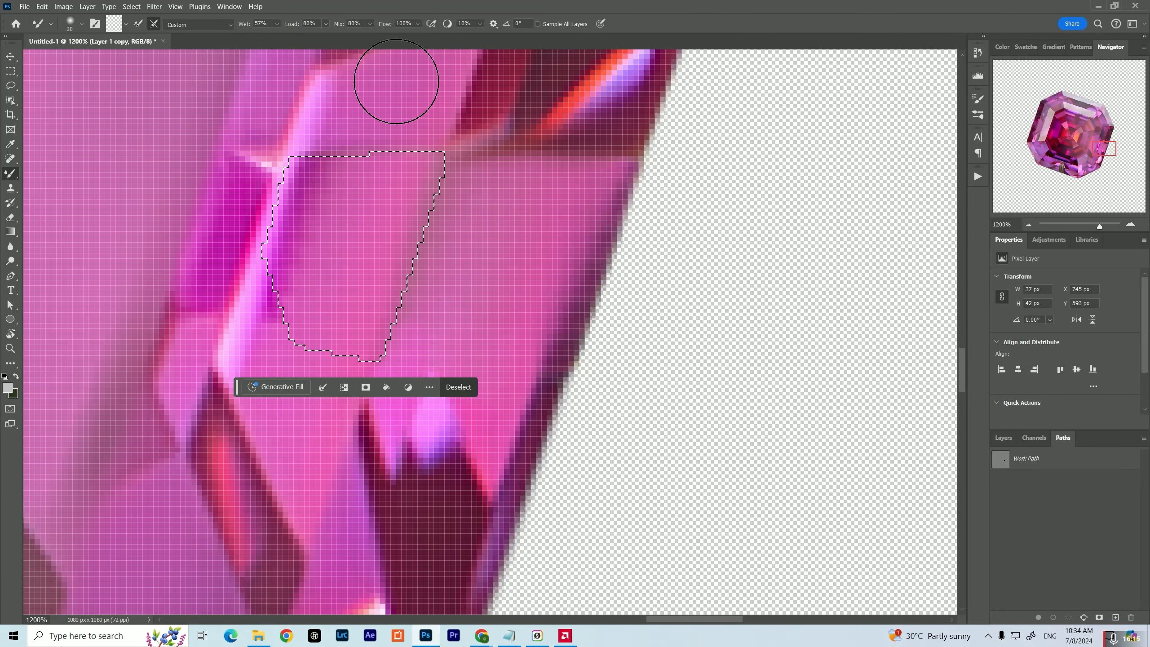
pyautogui.hotkey('ctrl', 'd')
# Soften the seams around the retouched right prong tip with the Mixer Brush, reducing its size for the finer areas
pyautogui.moveTo(407, 159); pyautogui.dragTo(395, 292)
pyautogui.press('[')
pyautogui.press('[')
pyautogui.moveTo(286, 463); pyautogui.dragTo(286, 451)
# Outline the outer half of the bottom prong down to the gem's edge with a Pen path and load it as a selection
pyautogui.moveTo(402, 494); pyautogui.dragTo(425, 172)
pyautogui.moveTo(253, 567); pyautogui.dragTo(577, 254)
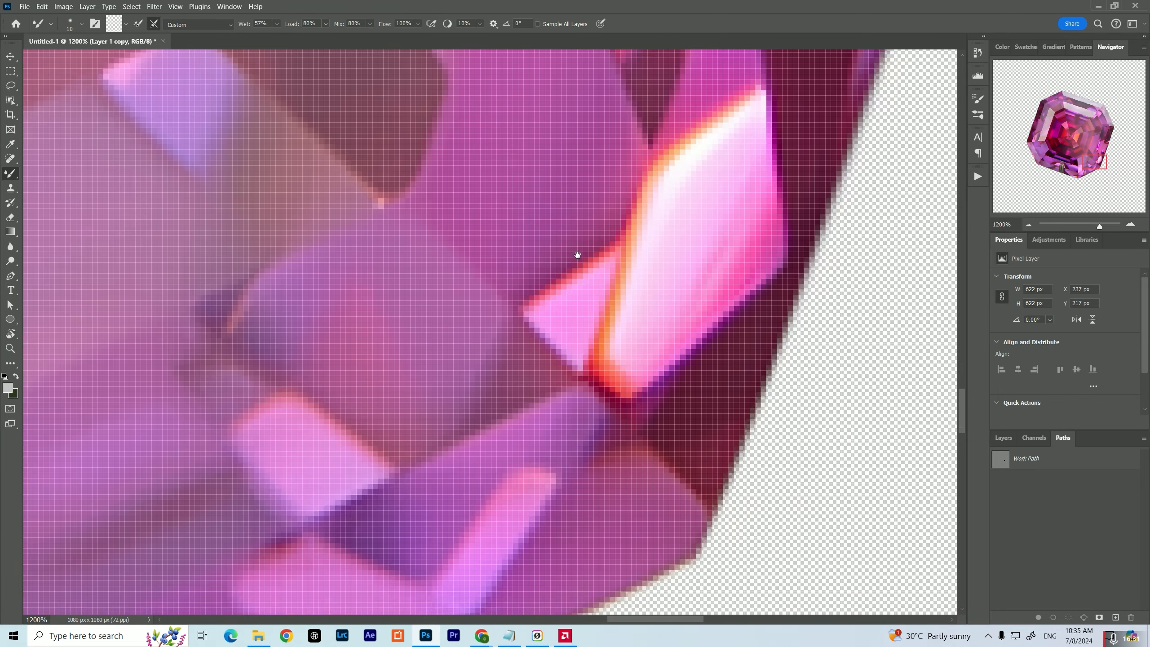
pyautogui.moveTo(204, 385); pyautogui.dragTo(792, 249)
pyautogui.moveTo(158, 385); pyautogui.dragTo(747, 235)
pyautogui.press('p')
pyautogui.click(555, 285)
pyautogui.click(323, 211)
pyautogui.click(307, 313)
pyautogui.click(301, 416)
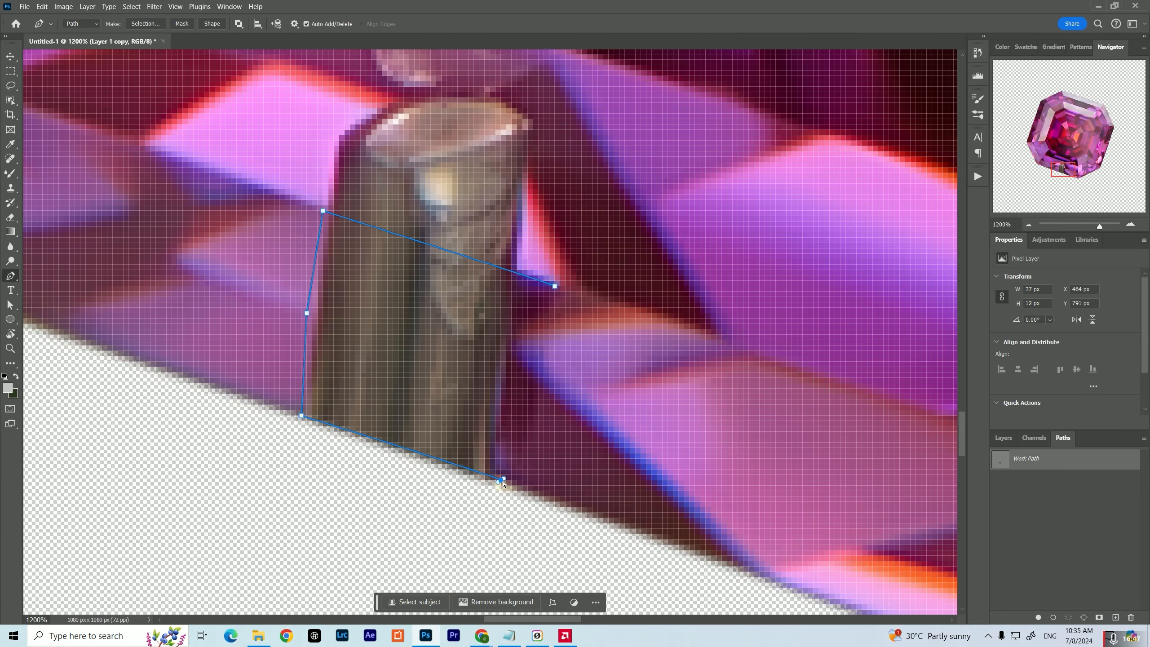
pyautogui.click(496, 479)
pyautogui.click(512, 334)
pyautogui.click(554, 285)
pyautogui.hotkey('ctrl', 'Return')
# Blend the neighbouring purple facet colours over the outer half of the bottom prong with the Mixer Brush, and deselect
pyautogui.press('b')
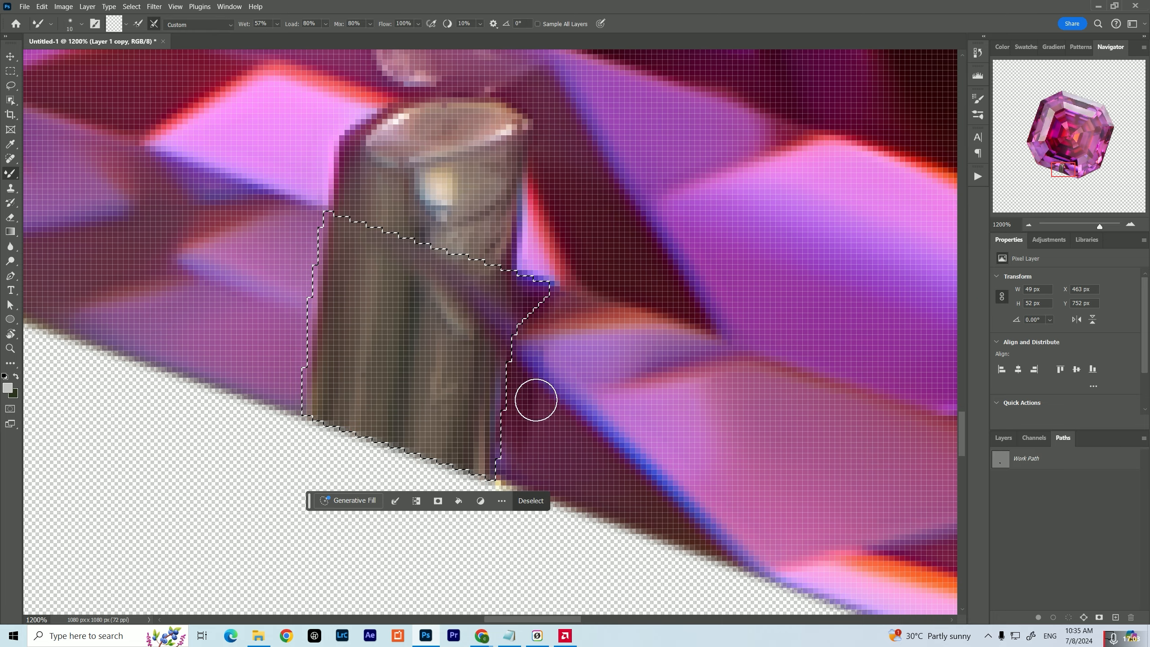
pyautogui.moveTo(534, 397)
pyautogui.mouseDown()
pyautogui.moveTo(326, 259)
pyautogui.moveTo(484, 354)
pyautogui.moveTo(388, 395)
pyautogui.mouseUp()
pyautogui.moveTo(482, 357)
pyautogui.mouseDown()
pyautogui.moveTo(461, 187)
pyautogui.moveTo(502, 313)
pyautogui.mouseUp()
pyautogui.moveTo(500, 254); pyautogui.dragTo(556, 239)
pyautogui.click(553, 457)
# Outline the bright pink facet area covered by the bottom prong's tip with a Pen path and load it as a selection
pyautogui.scroll(5, 453, 430)
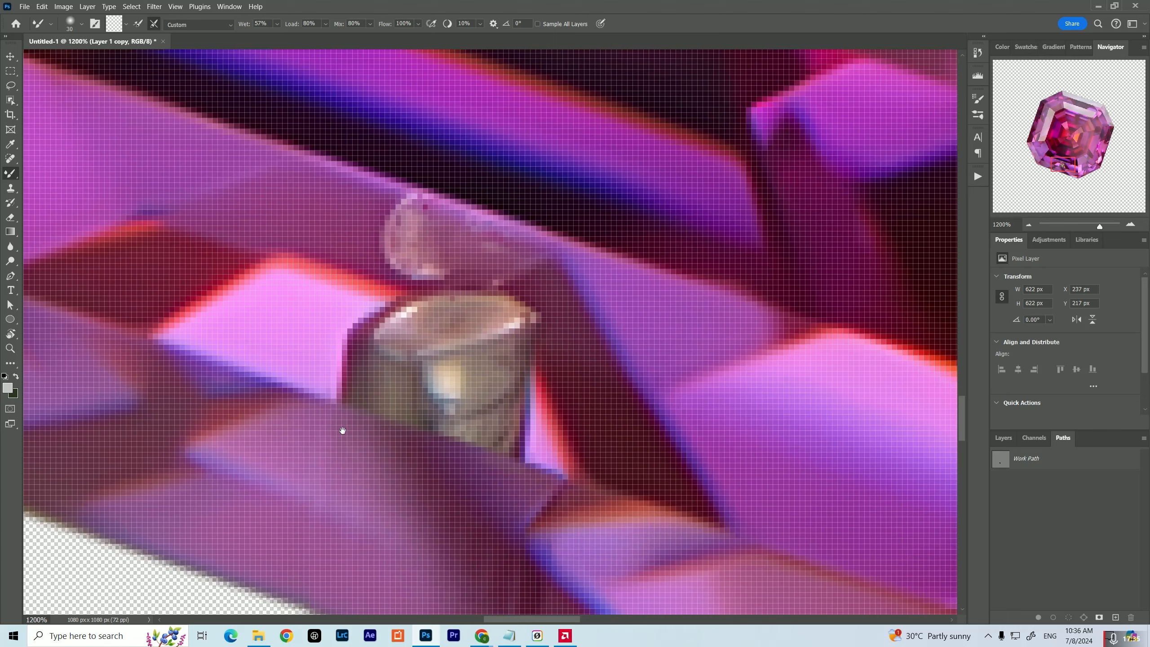
pyautogui.press('s')
pyautogui.press('b')
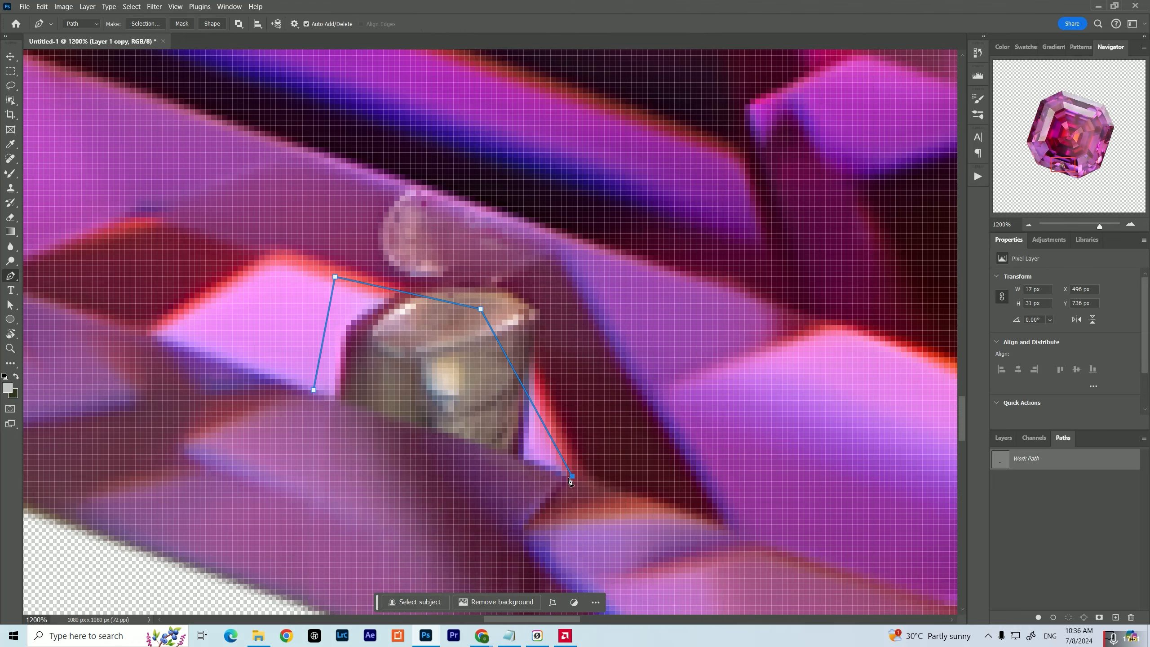
pyautogui.hotkey('ctrl', 'Return')
# Extend the bright pink facet over the bottom prong's tip with the Mixer Brush, deselect, and reduce the brush size
pyautogui.moveTo(233, 307)
pyautogui.mouseDown()
pyautogui.moveTo(559, 504)
pyautogui.moveTo(516, 392)
pyautogui.moveTo(457, 356)
pyautogui.mouseUp()
pyautogui.hotkey('ctrl', 'd')
pyautogui.moveTo(487, 361)
pyautogui.mouseDown()
pyautogui.moveTo(474, 364)
pyautogui.moveTo(466, 415)
pyautogui.mouseUp()
pyautogui.press('[')
pyautogui.press('[')
pyautogui.press('[')
pyautogui.press('[')
pyautogui.press('[')
# Outline the remaining inner part of the bottom prong, above the bright pink facet, with a Pen path and load it as a selection
pyautogui.press('p')
pyautogui.click(546, 523)
pyautogui.click(470, 377)
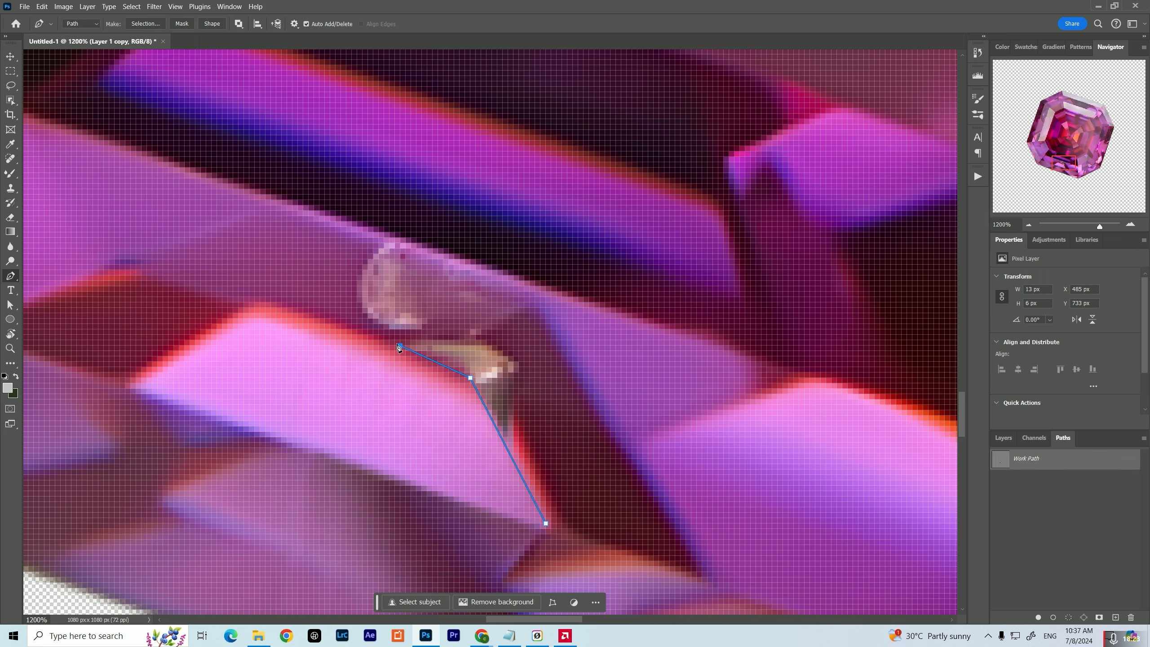
pyautogui.click(400, 345)
pyautogui.click(330, 318)
pyautogui.click(362, 232)
pyautogui.click(529, 286)
pyautogui.click(546, 318)
pyautogui.click(504, 445)
pyautogui.click(546, 523)
pyautogui.hotkey('ctrl', 'Return')
# Blend the surrounding purple and dark red facet colours over the prong's inner remnant with the Mixer Brush, and deselect
pyautogui.press('b')
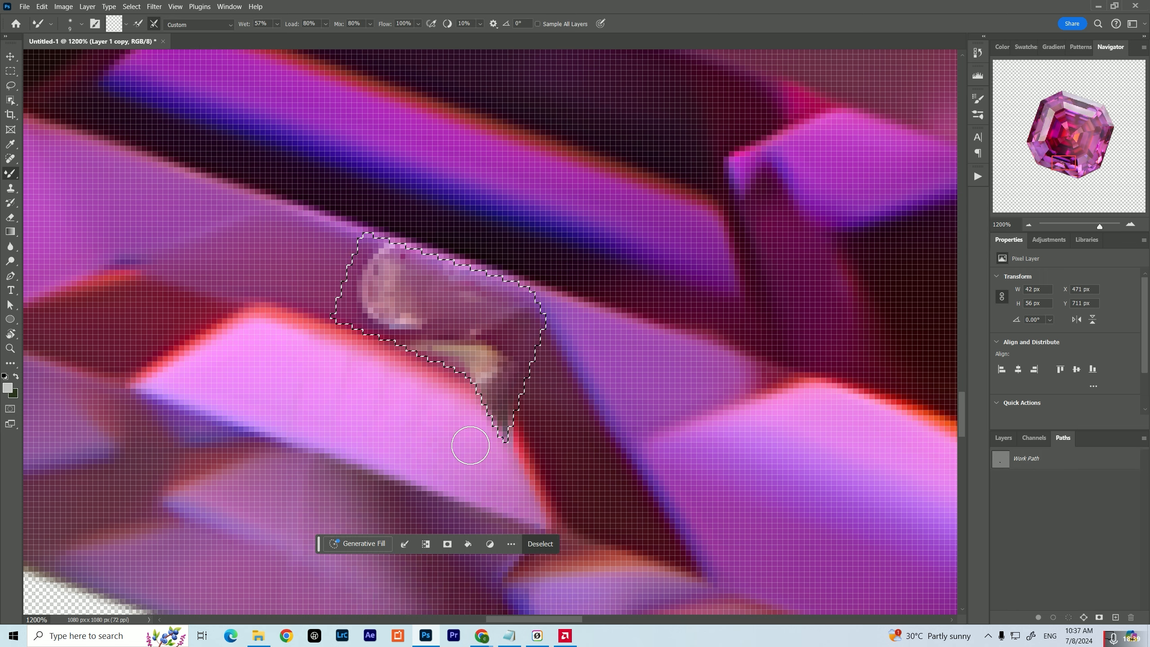
pyautogui.moveTo(470, 443)
pyautogui.mouseDown()
pyautogui.moveTo(396, 355)
pyautogui.moveTo(499, 372)
pyautogui.moveTo(397, 330)
pyautogui.moveTo(466, 299)
pyautogui.moveTo(421, 357)
pyautogui.mouseUp()
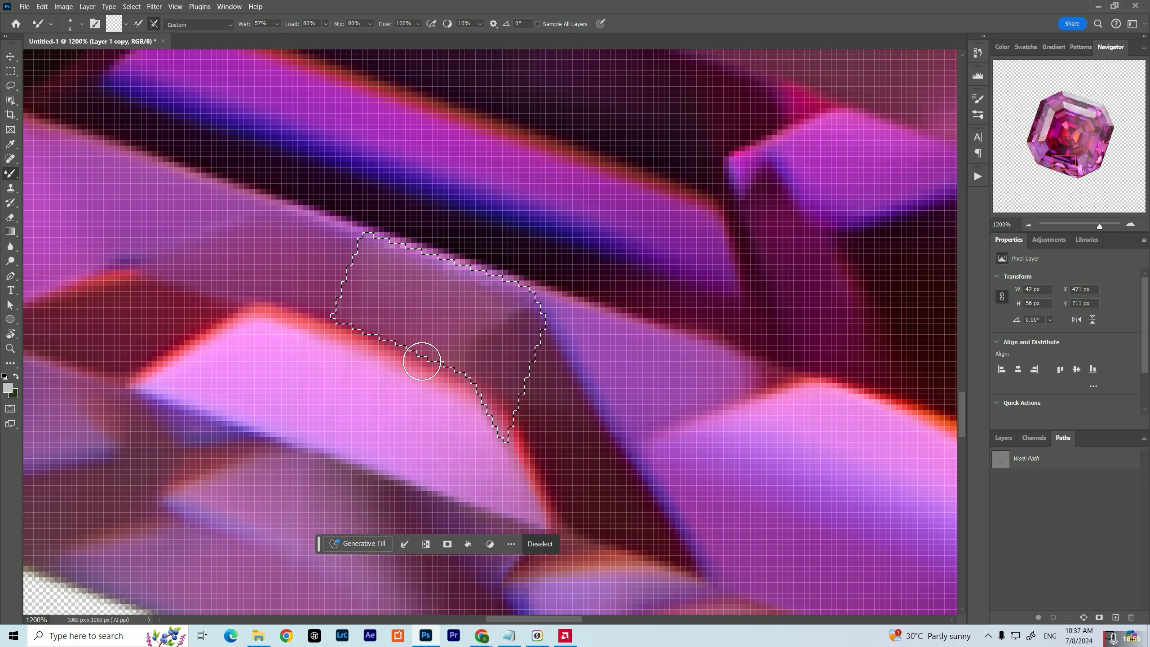
pyautogui.hotkey('ctrl', 'd')
# Duplicate the retouched gemstone layer, Layer 1 copy
pyautogui.moveTo(1099, 225)
pyautogui.mouseDown()
pyautogui.moveTo(1060, 226)
pyautogui.moveTo(1080, 226)
pyautogui.mouseUp()
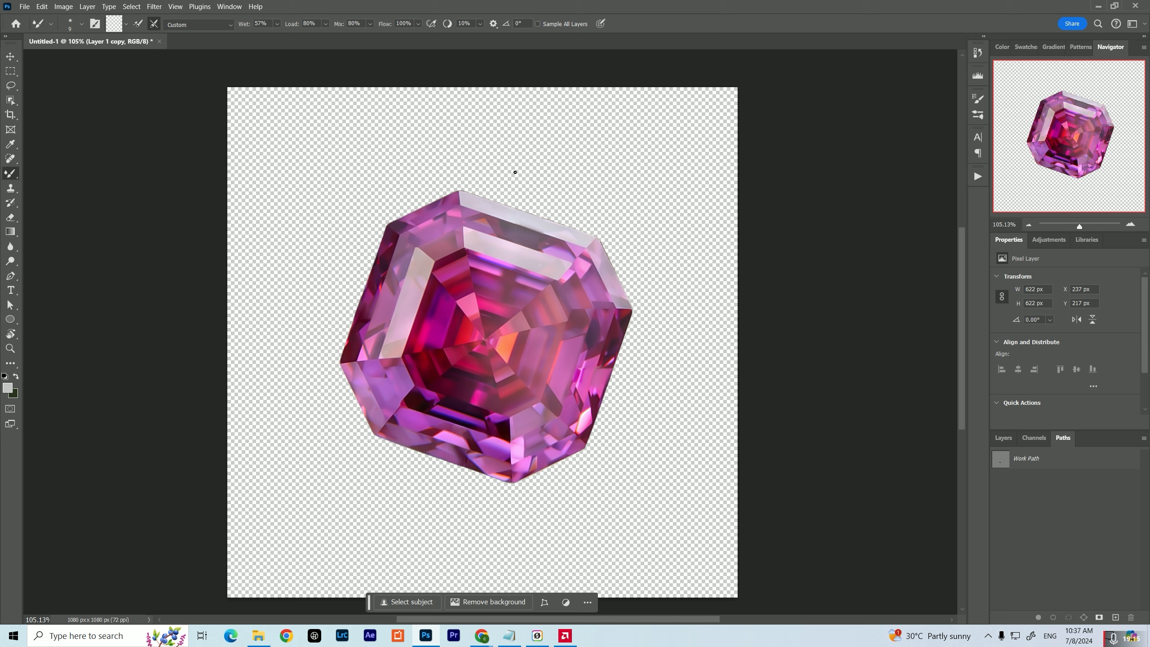
pyautogui.moveTo(528, 274)
pyautogui.mouseDown()
pyautogui.moveTo(493, 240)
pyautogui.moveTo(482, 335)
pyautogui.mouseUp()
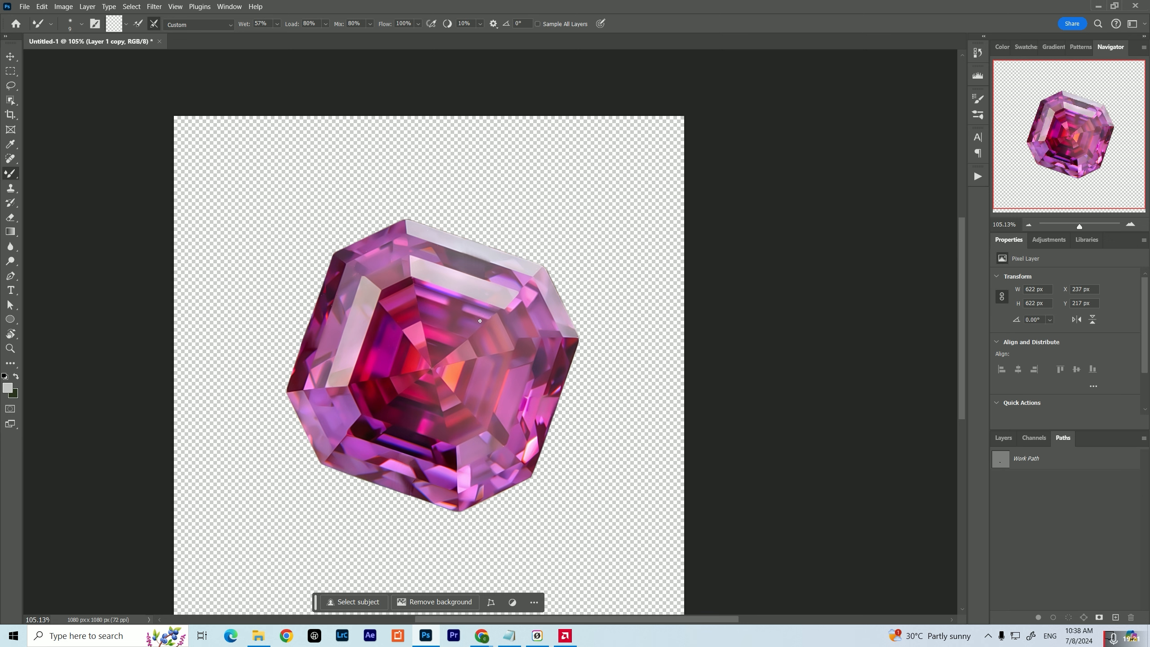
pyautogui.click(1002, 438)
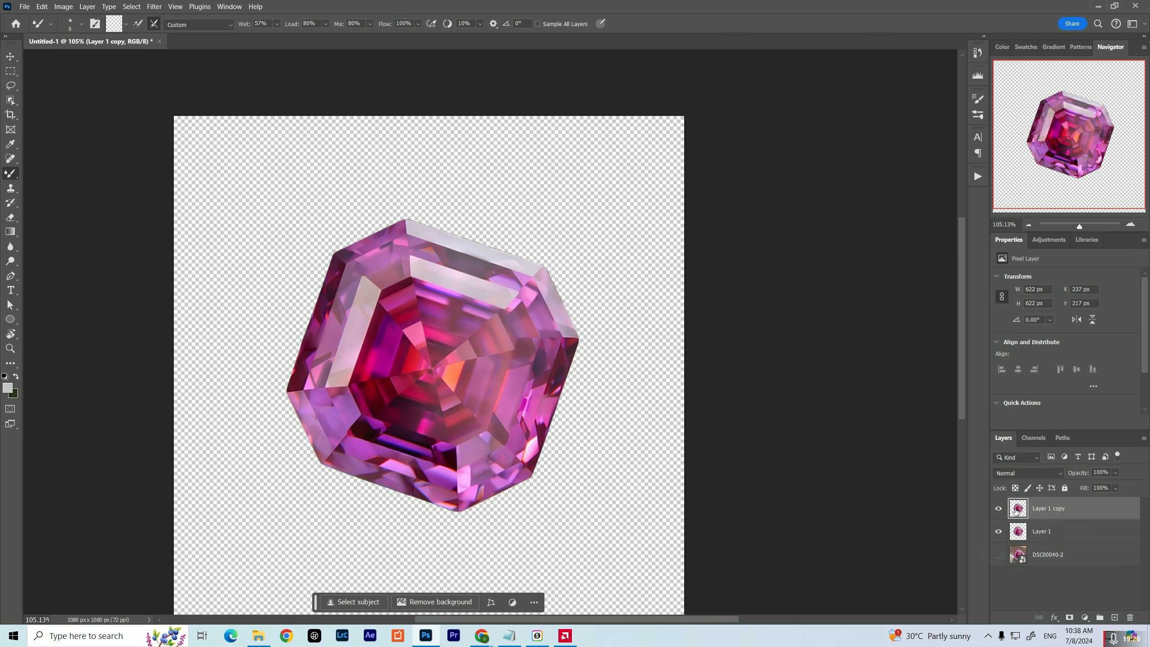
pyautogui.moveTo(1012, 510); pyautogui.dragTo(1021, 461)
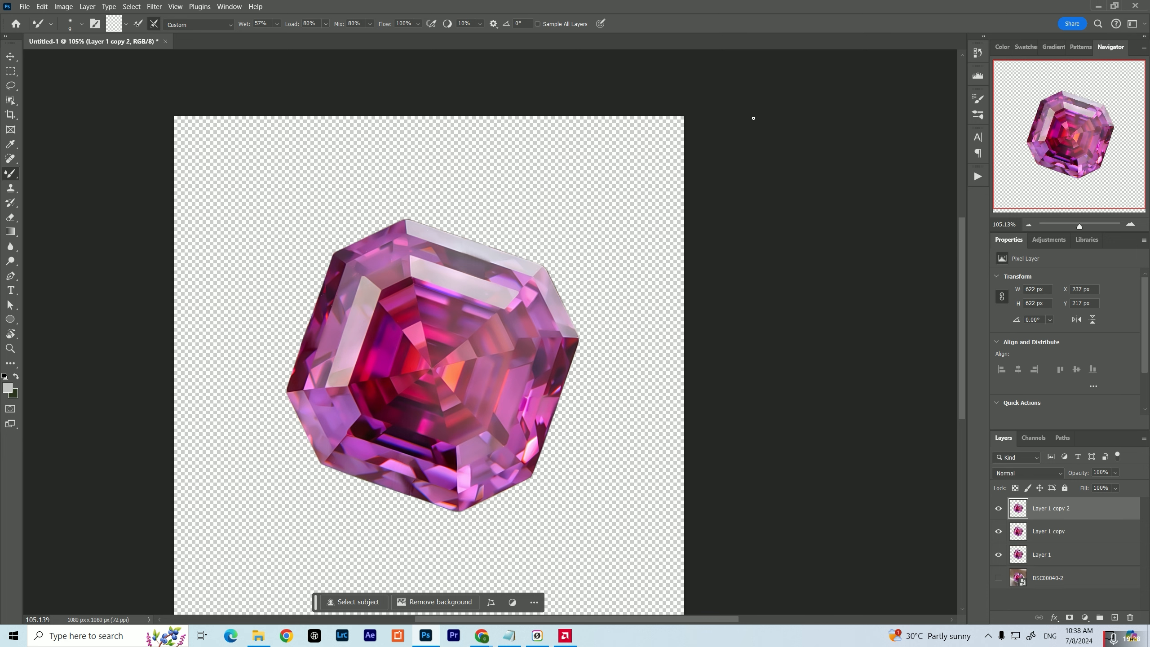
# Sharpen the duplicated layer in Topaz Photo AI with the Standard model at strength 47, and export it back to Photoshop
pyautogui.click(154, 6)
pyautogui.moveTo(277, 259)
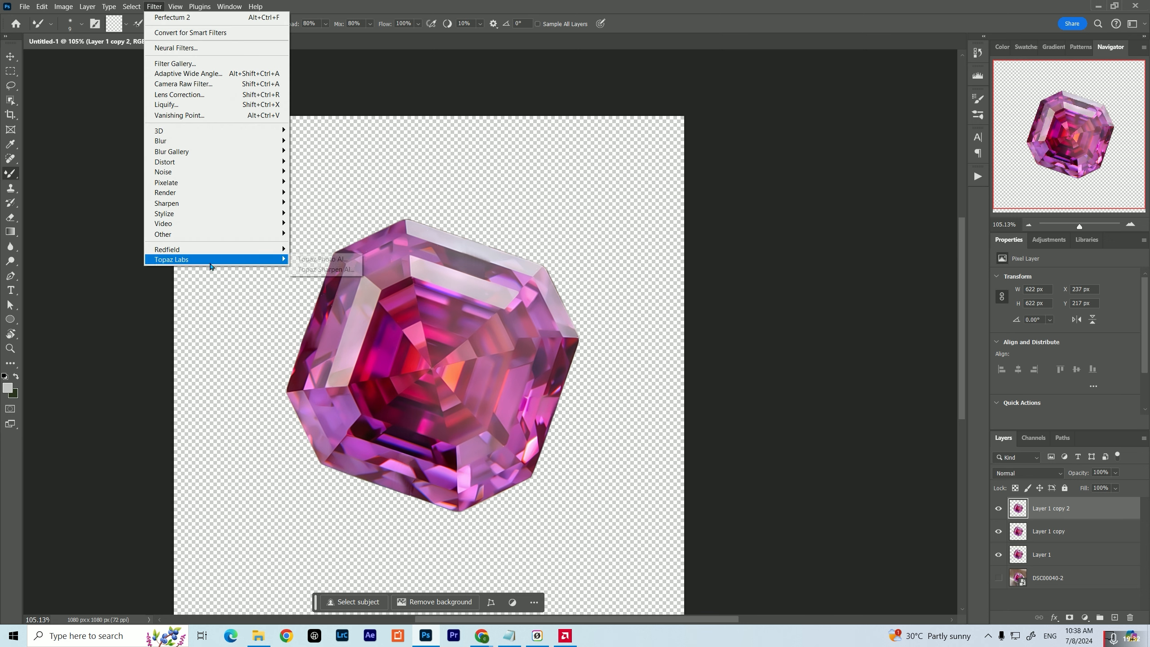
pyautogui.click(323, 260)
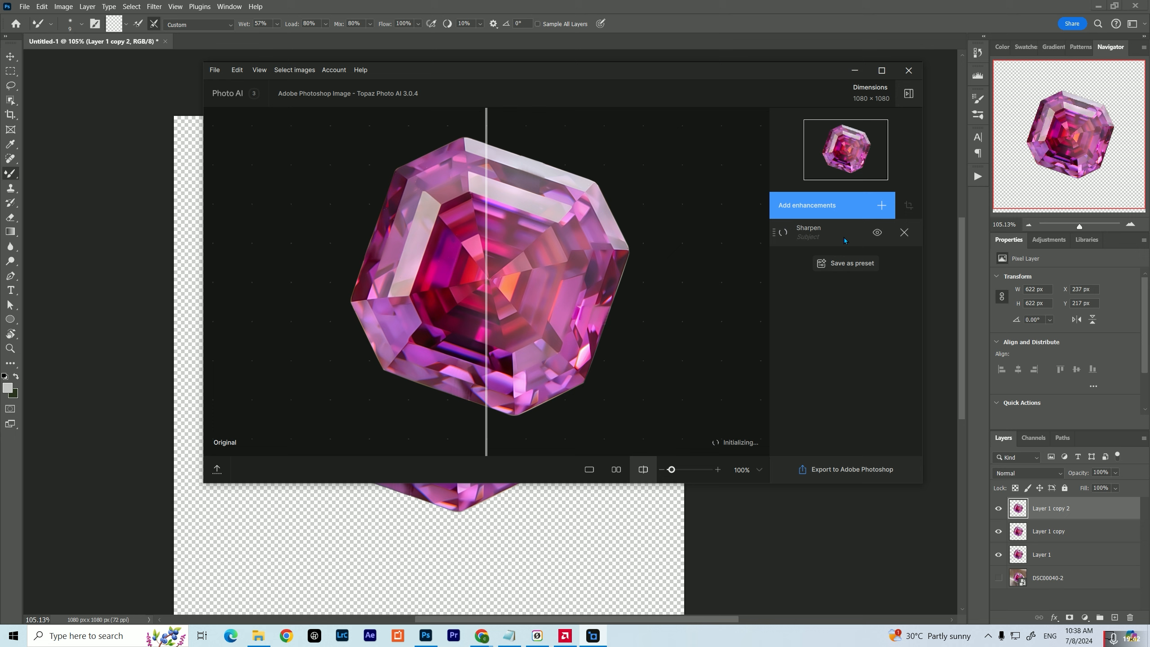
pyautogui.click(815, 233)
pyautogui.moveTo(711, 240); pyautogui.dragTo(702, 239)
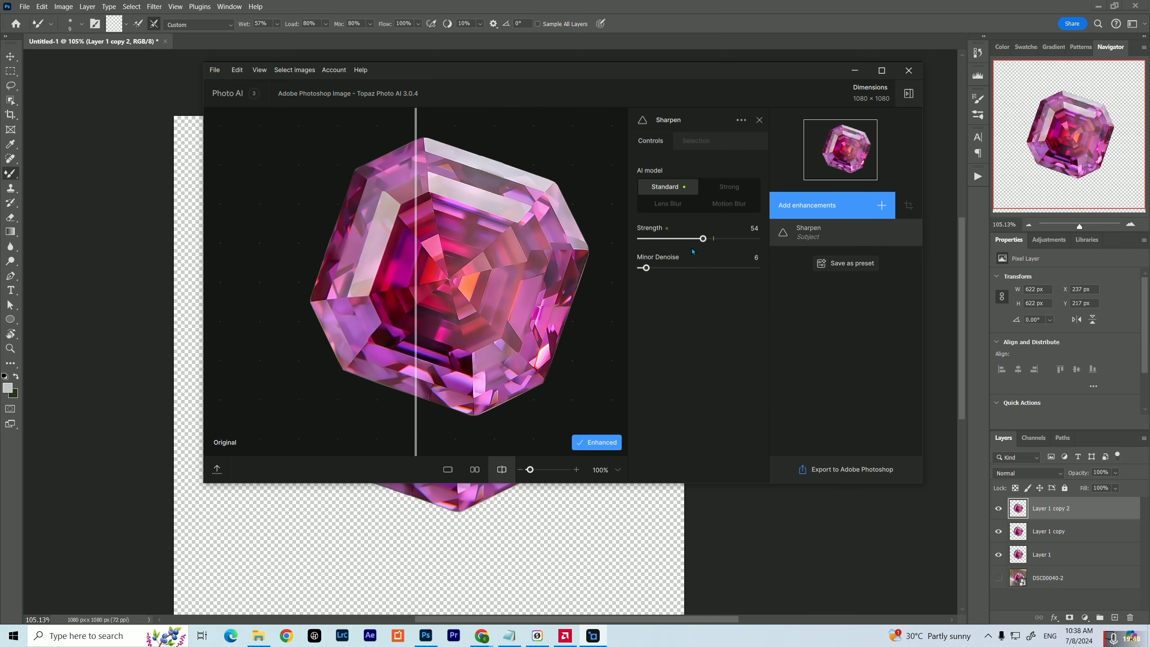
pyautogui.click(694, 239)
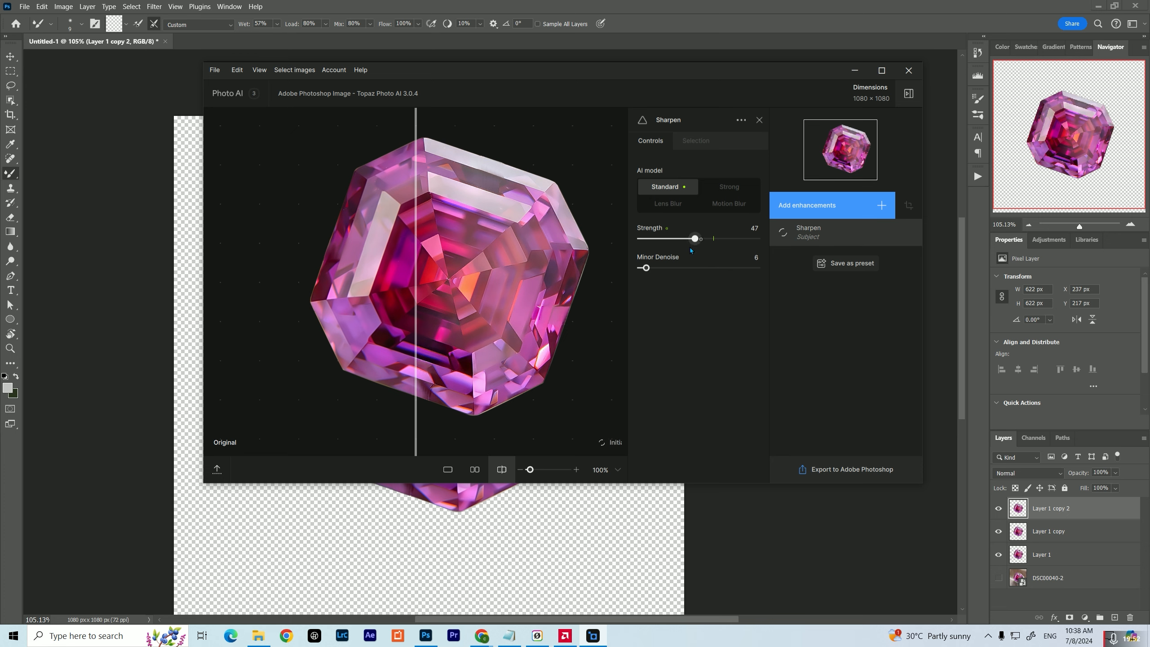
pyautogui.click(839, 470)
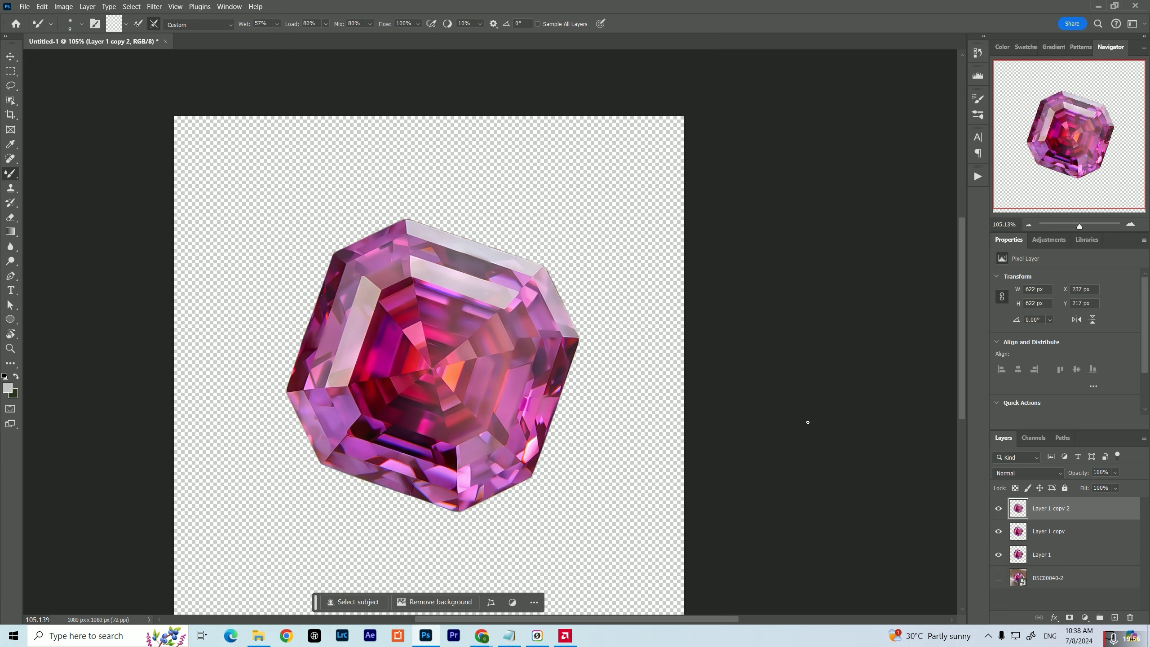
# Rotate the sharpened gemstone counterclockwise until it stands roughly upright, and hide Layer 1 copy and Layer 1
pyautogui.hotkey('ctrl', '1')
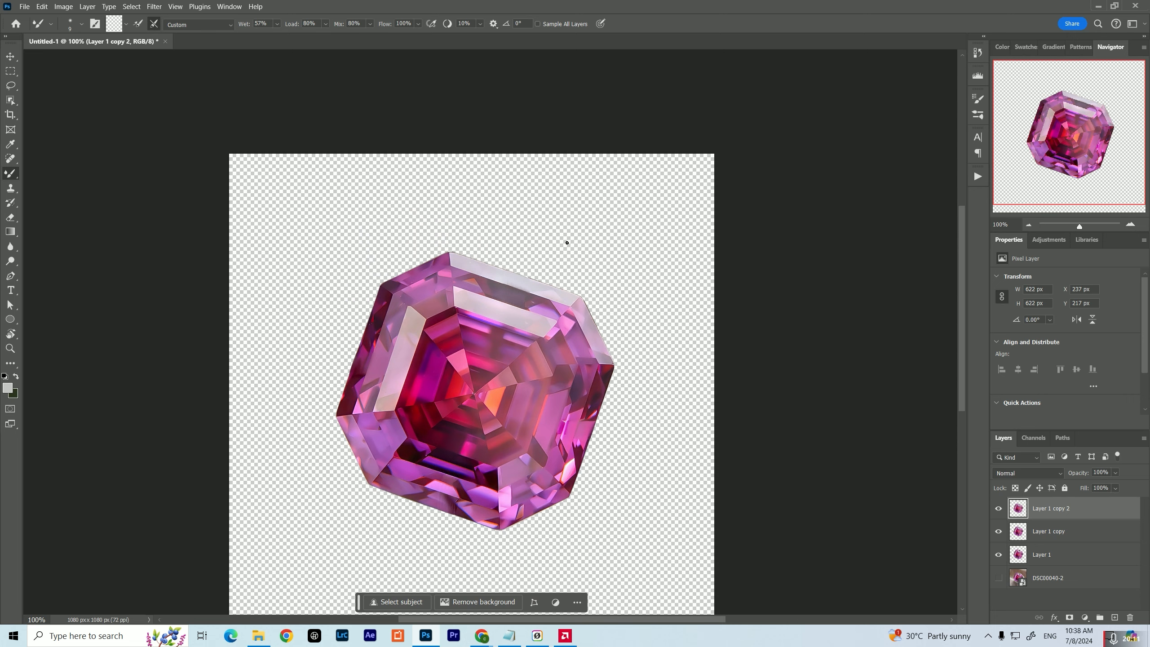
pyautogui.press('v')
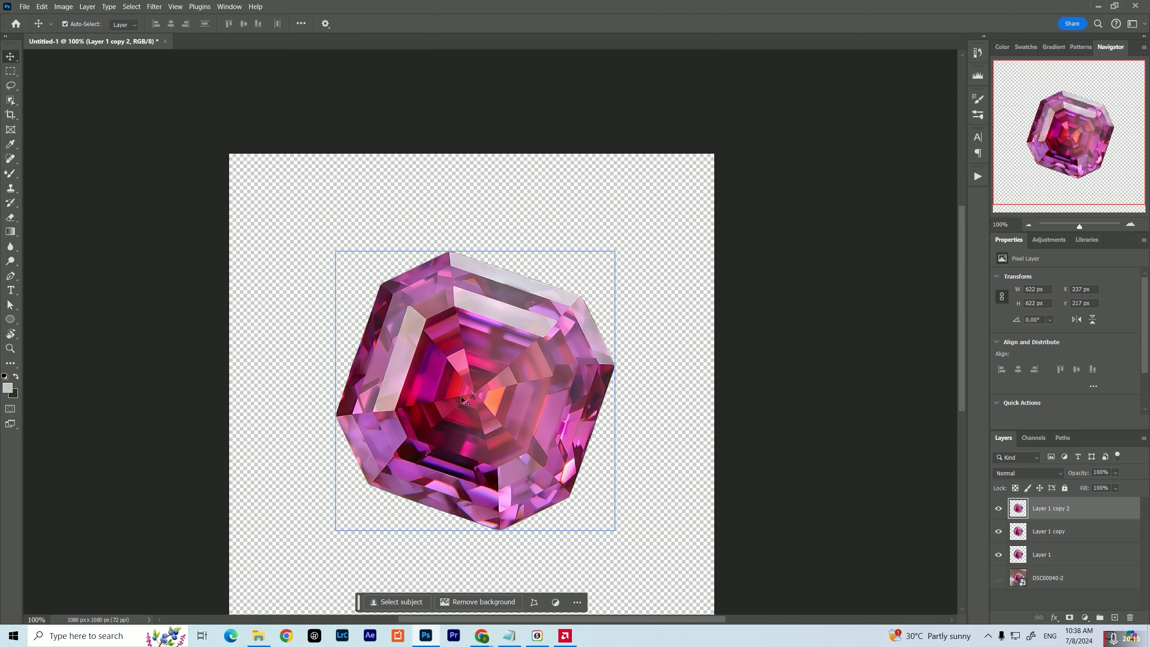
pyautogui.hotkey('ctrl', 't')
pyautogui.moveTo(666, 276); pyautogui.dragTo(627, 224)
pyautogui.click(998, 530)
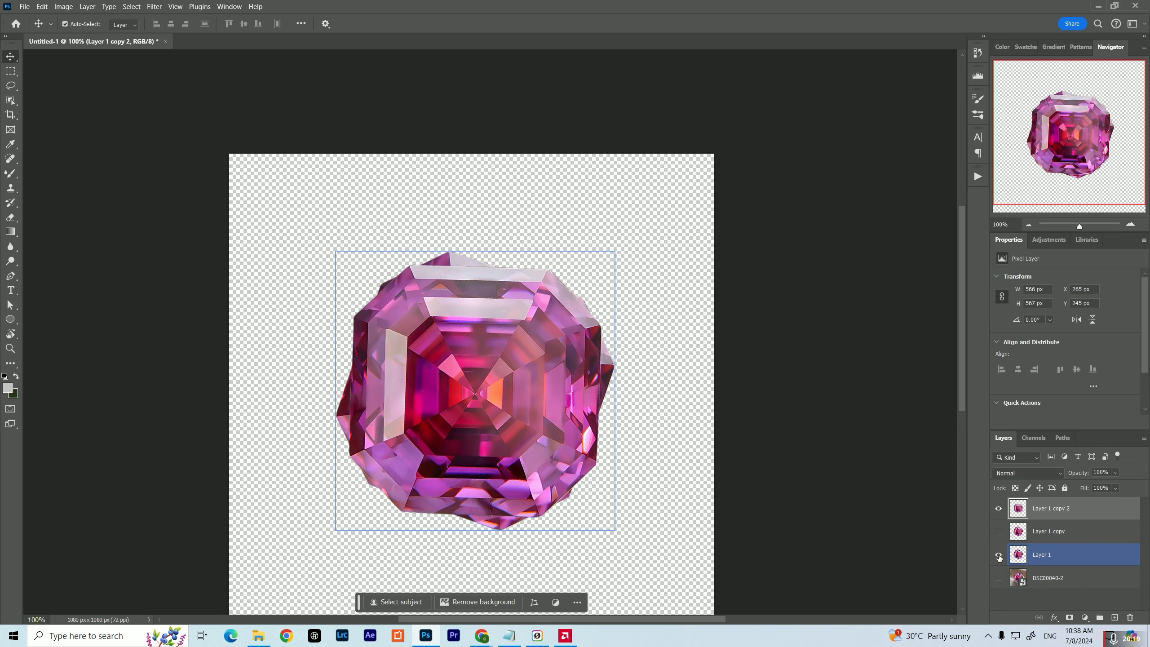
pyautogui.click(998, 554)
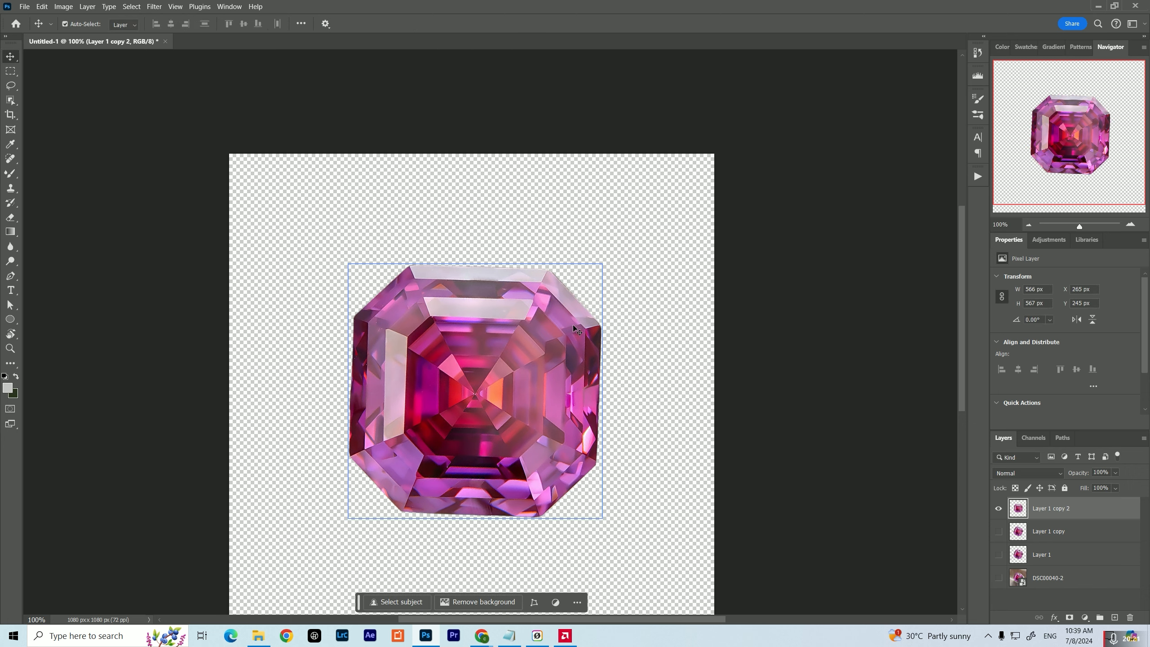
# Fine-tune the gemstone's rotation so its upper edge is level with a horizontal guide placed along it, and apply the transform
pyautogui.hotkey('ctrl', 't')
pyautogui.moveTo(631, 260); pyautogui.dragTo(627, 254)
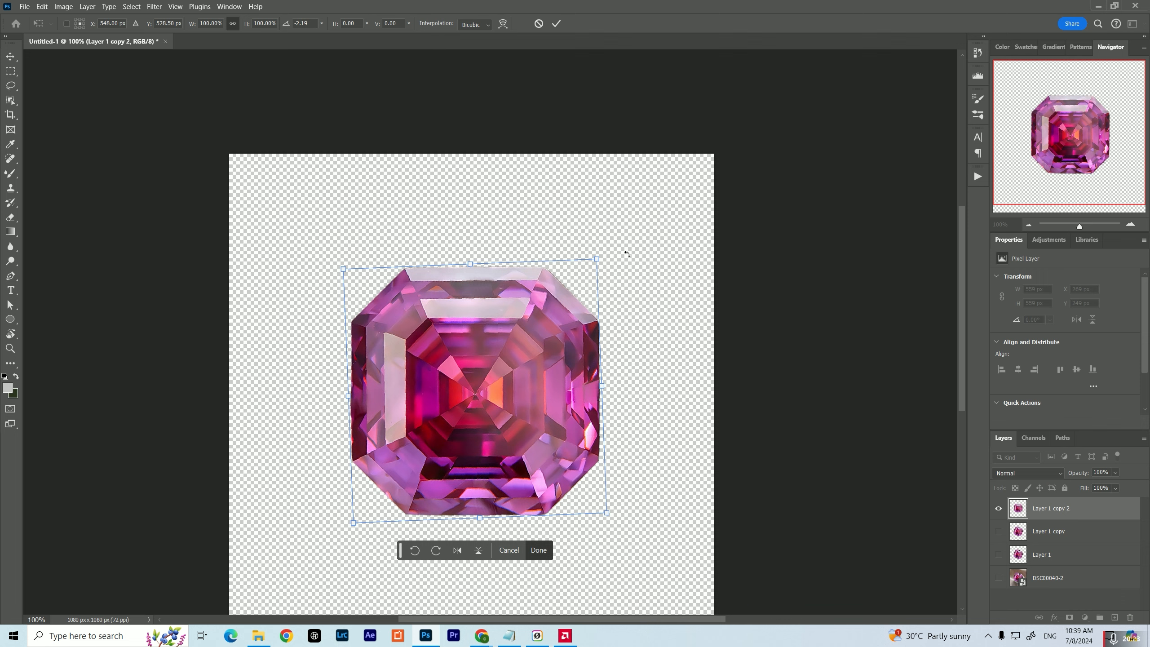
pyautogui.hotkey('ctrl', 'r')
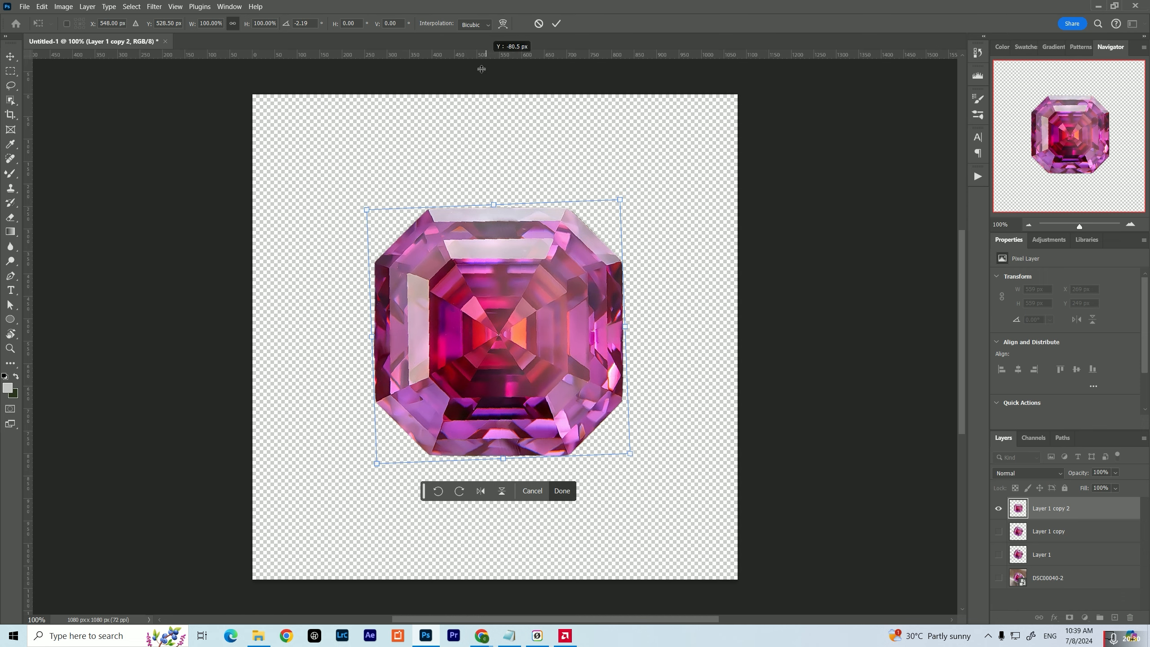
pyautogui.moveTo(487, 55); pyautogui.dragTo(451, 213)
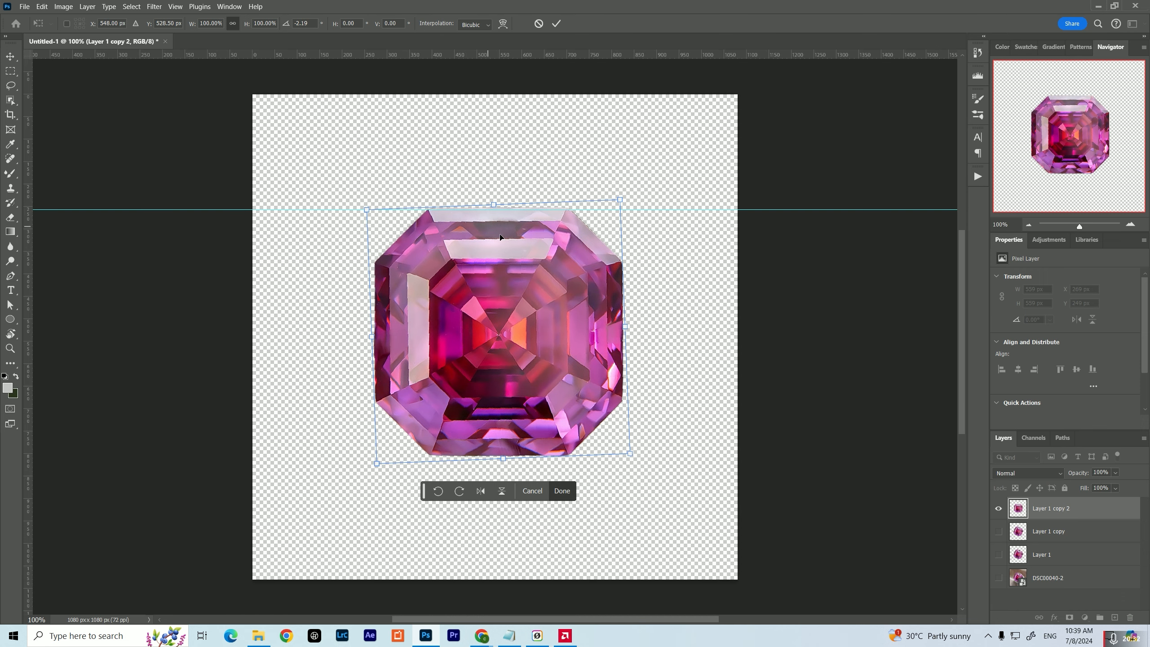
pyautogui.scroll(5, 582, 181)
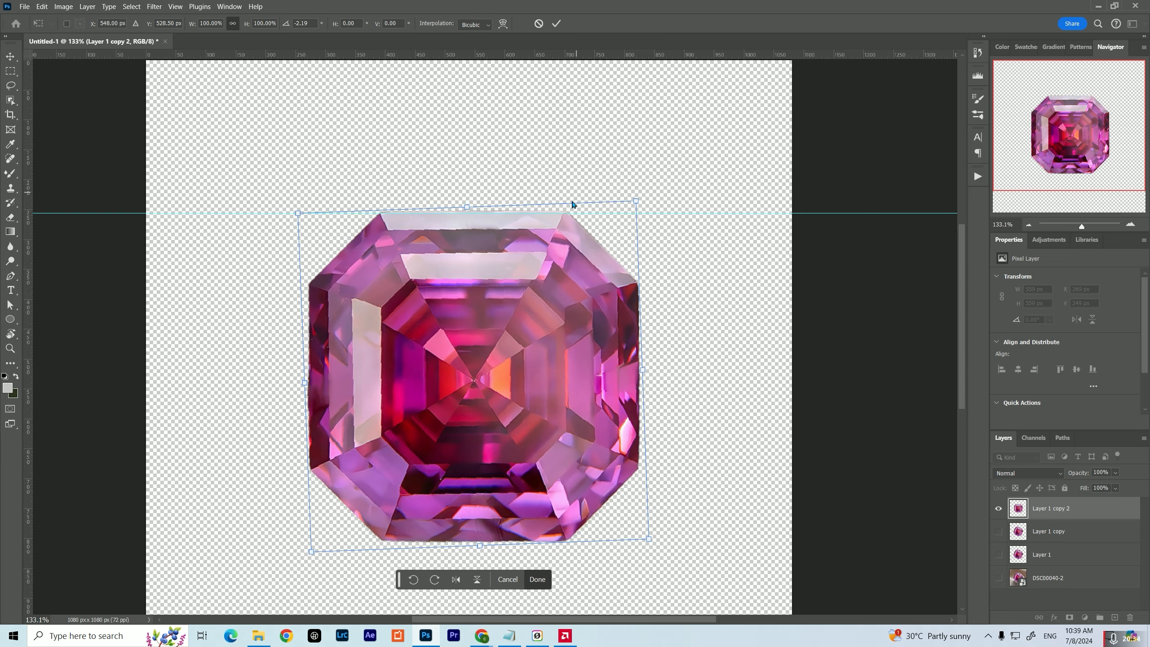
pyautogui.scroll(2, 579, 198)
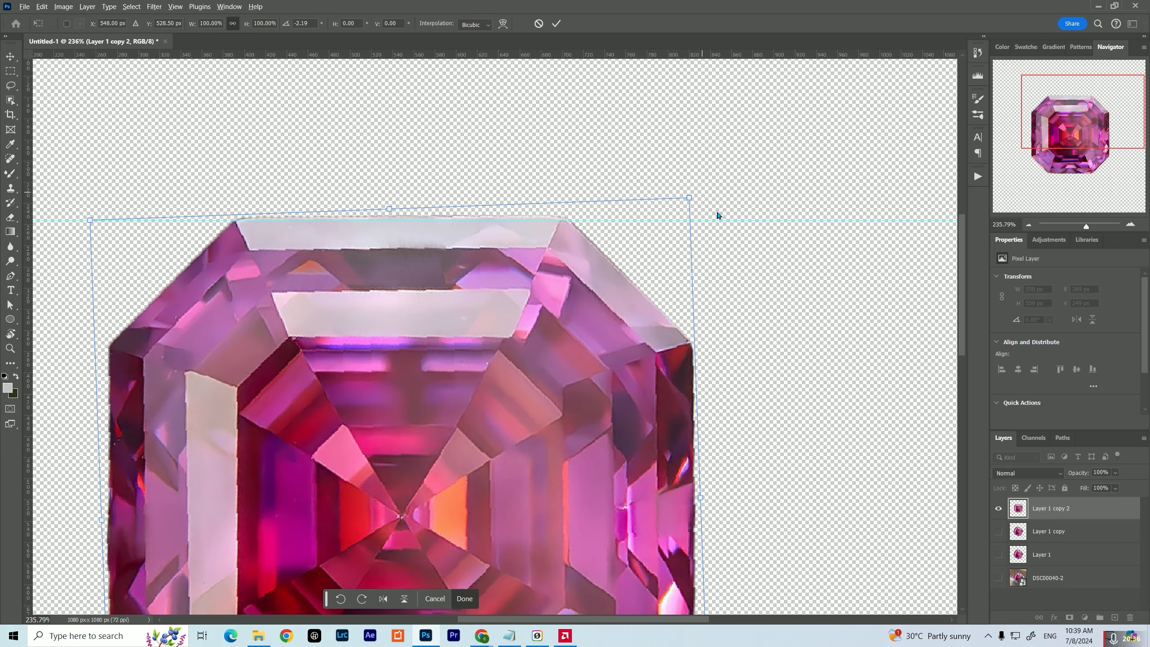
pyautogui.moveTo(710, 190); pyautogui.dragTo(713, 186)
pyautogui.moveTo(481, 260); pyautogui.dragTo(485, 262)
pyautogui.press('Return')
# Add a white Solid Color fill layer and place it directly below Layer 1 copy 2
pyautogui.hotkey('ctrl', '1')
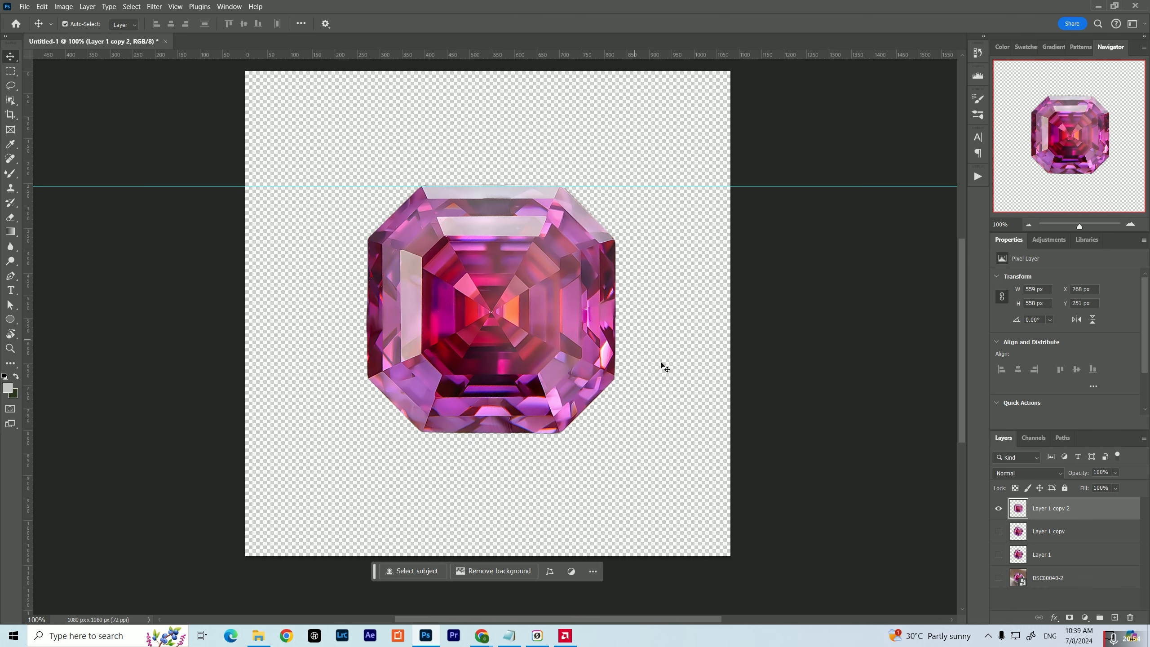
pyautogui.click(1086, 619)
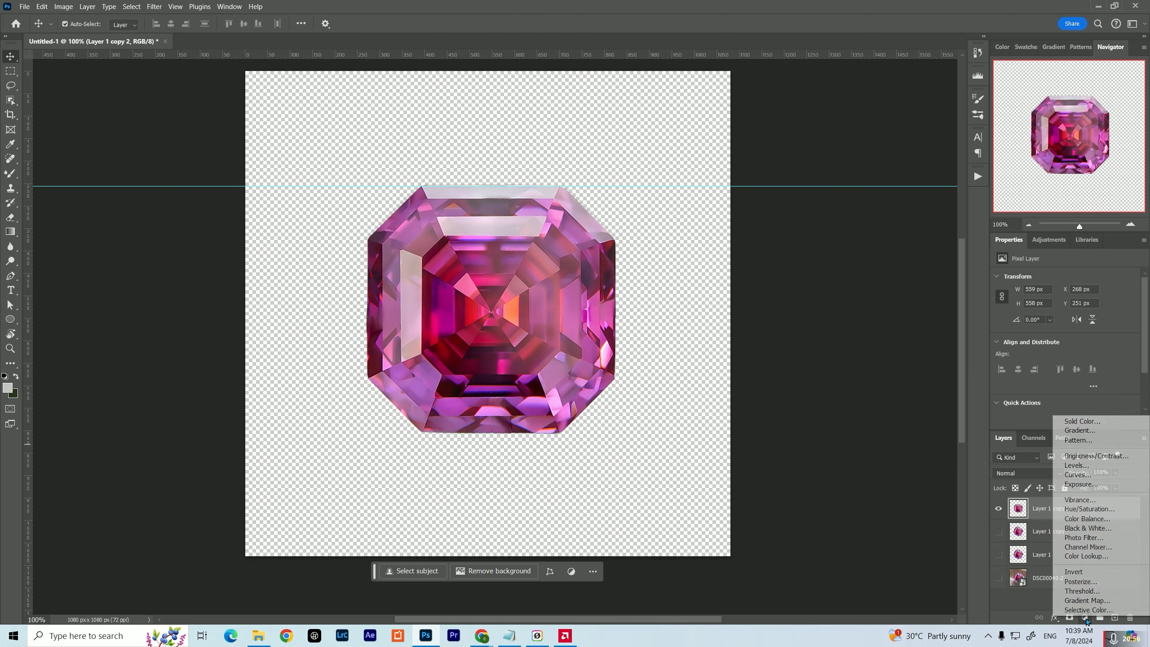
pyautogui.click(1074, 422)
pyautogui.click(778, 403)
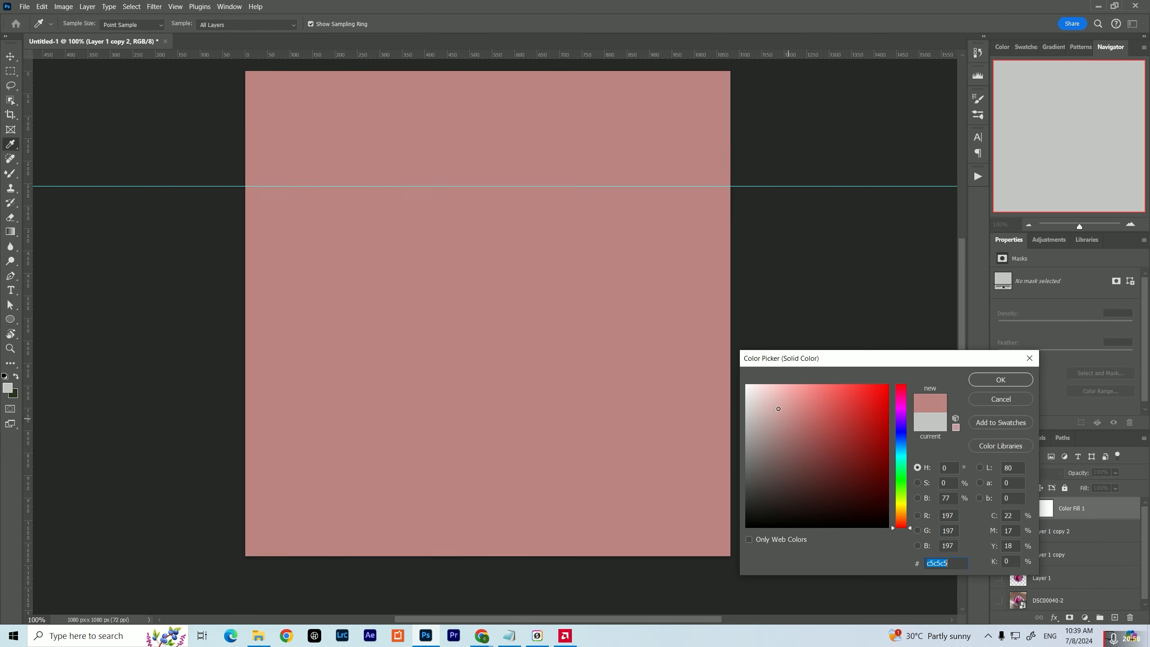
pyautogui.click(747, 385)
pyautogui.click(999, 380)
pyautogui.moveTo(1065, 511); pyautogui.dragTo(1065, 543)
pyautogui.moveTo(522, 302); pyautogui.dragTo(533, 377)
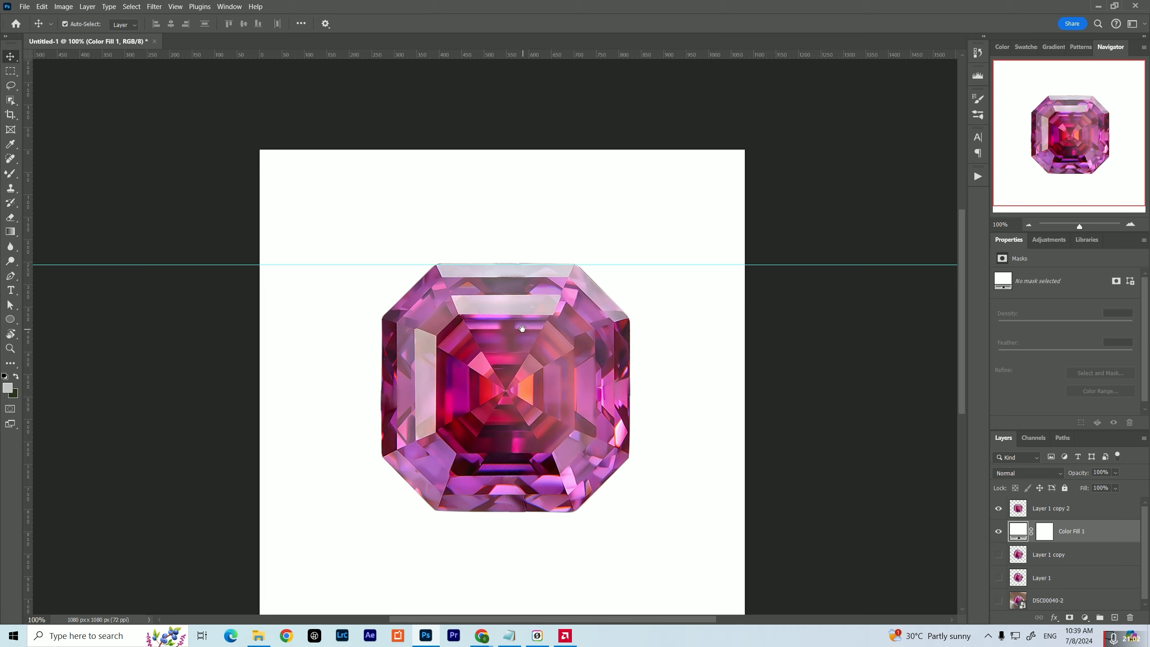
pyautogui.click(463, 451)
pyautogui.scroll(8, 464, 451)
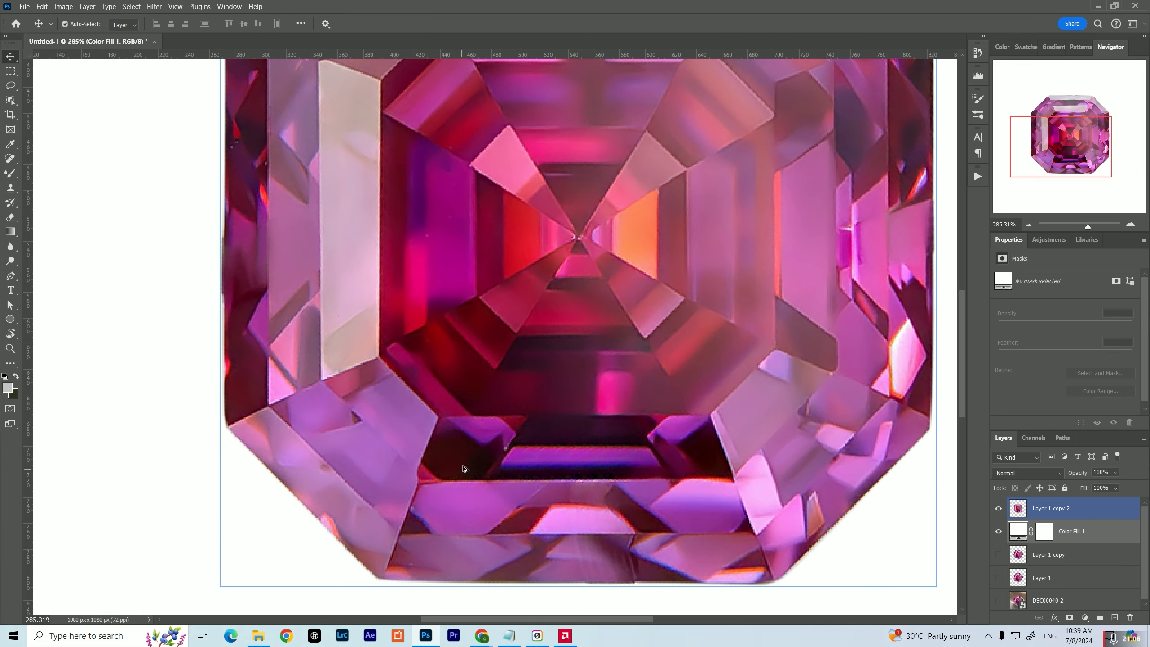
pyautogui.scroll(-2, 464, 469)
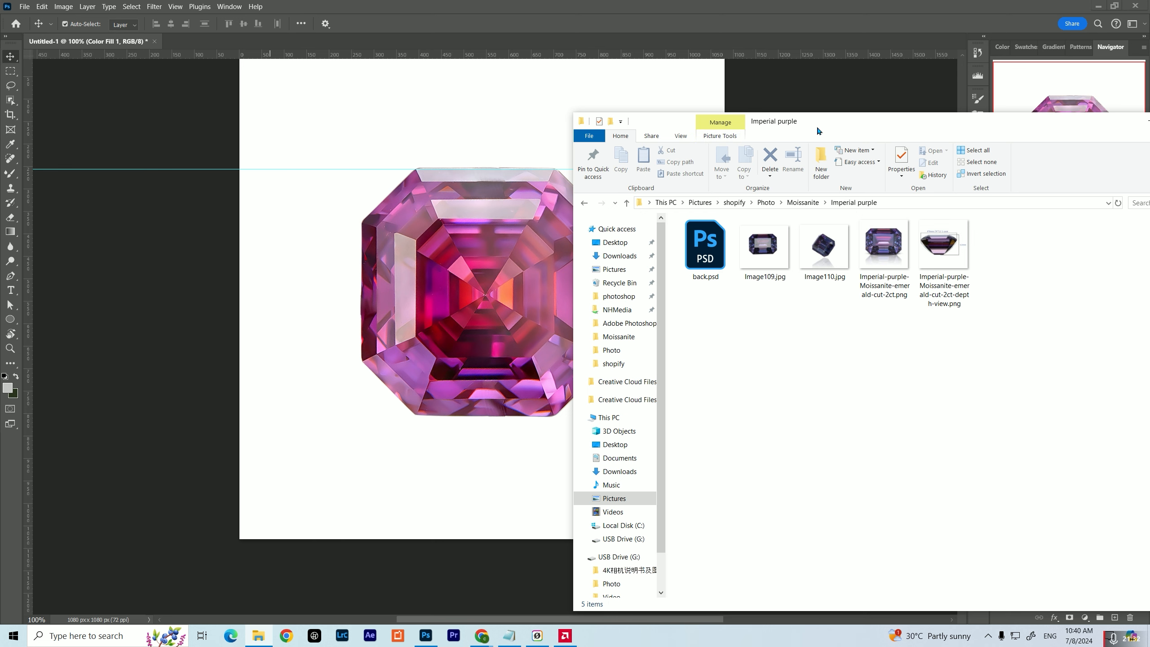
# Place back.psd from the Imperial purple folder above the white fill, hide Layer 1 copy 2, and move the placed gem down
pyautogui.moveTo(818, 130); pyautogui.dragTo(961, 118)
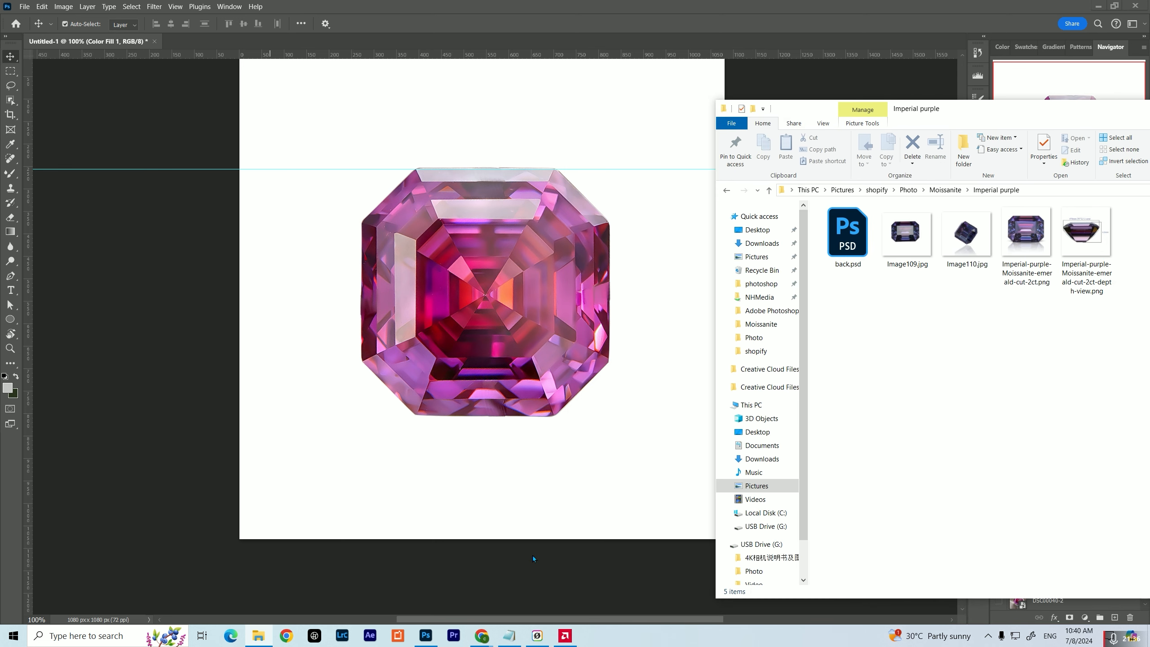
pyautogui.moveTo(847, 232); pyautogui.dragTo(549, 306)
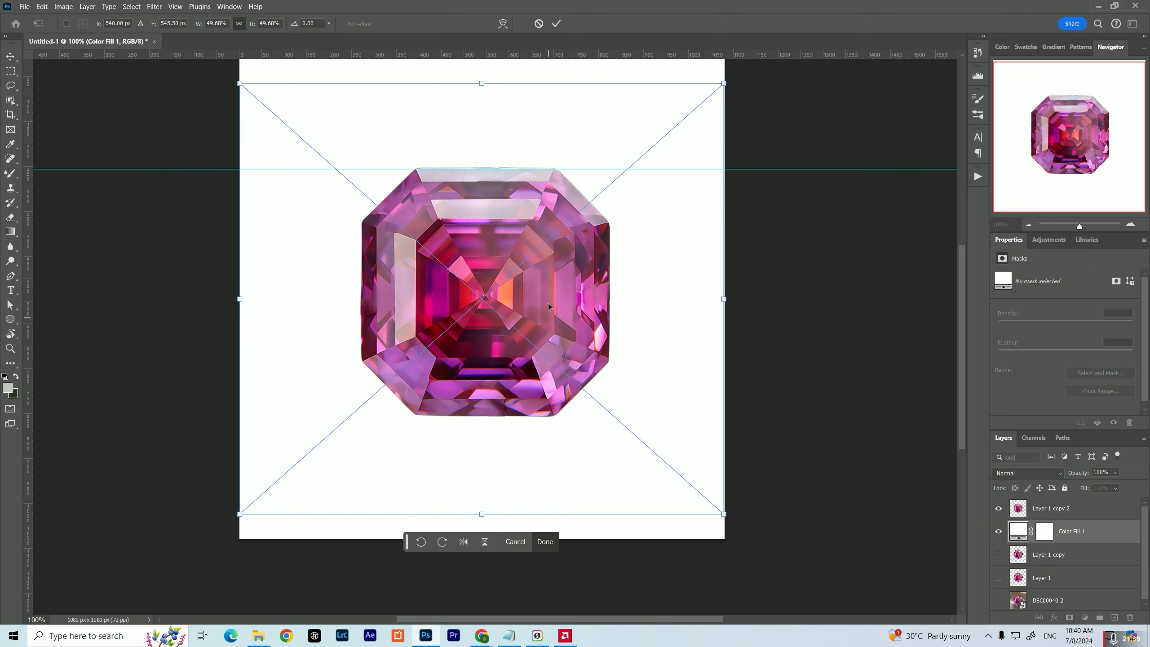
pyautogui.moveTo(605, 239); pyautogui.dragTo(593, 279)
pyautogui.click(998, 508)
pyautogui.moveTo(470, 346); pyautogui.dragTo(460, 369)
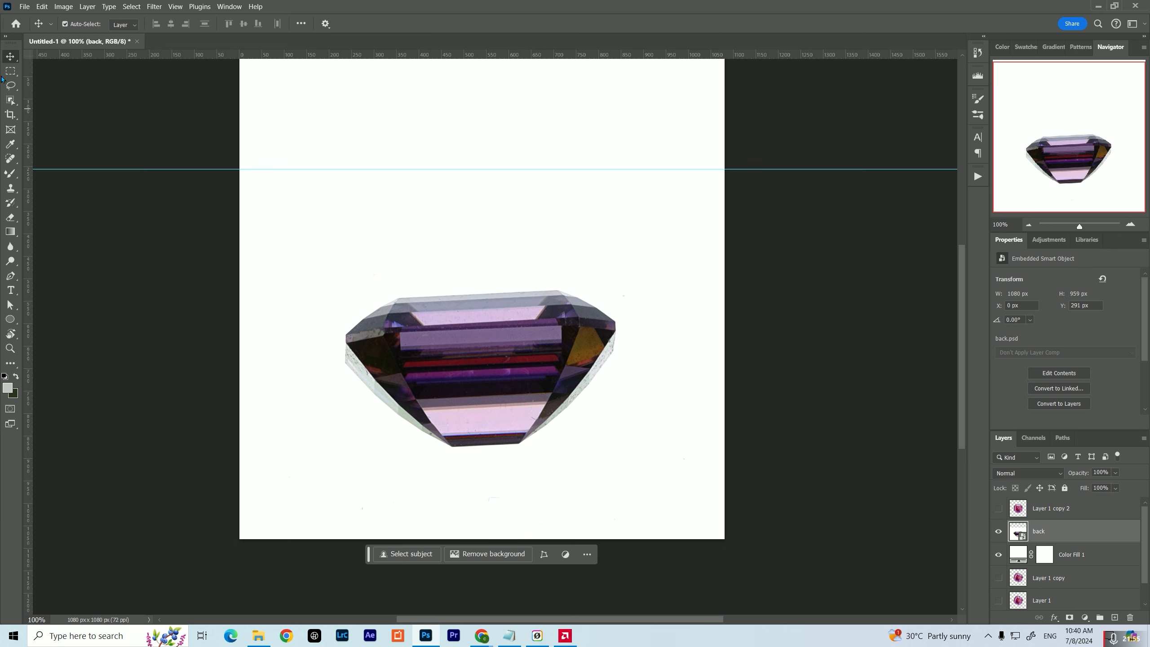
# Copy the side-view gem onto its own layer with Object Selection, hide the back layer, and move the copy to about X 236, Y 486 px
pyautogui.click(7, 99)
pyautogui.click(465, 317)
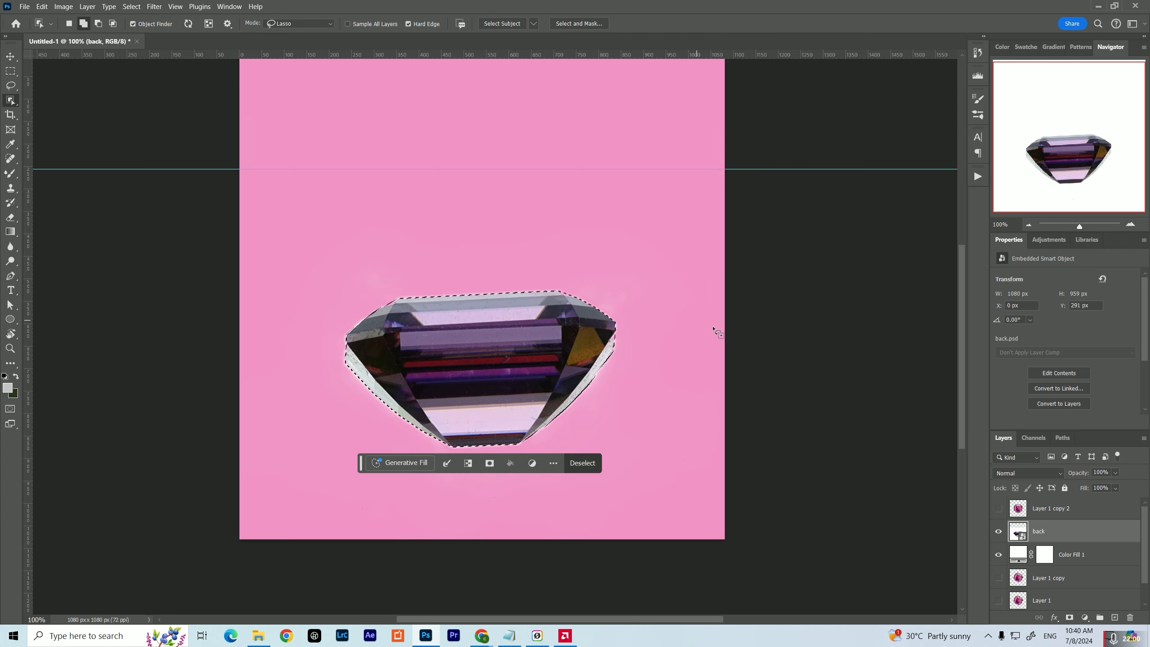
pyautogui.hotkey('ctrl', 'j')
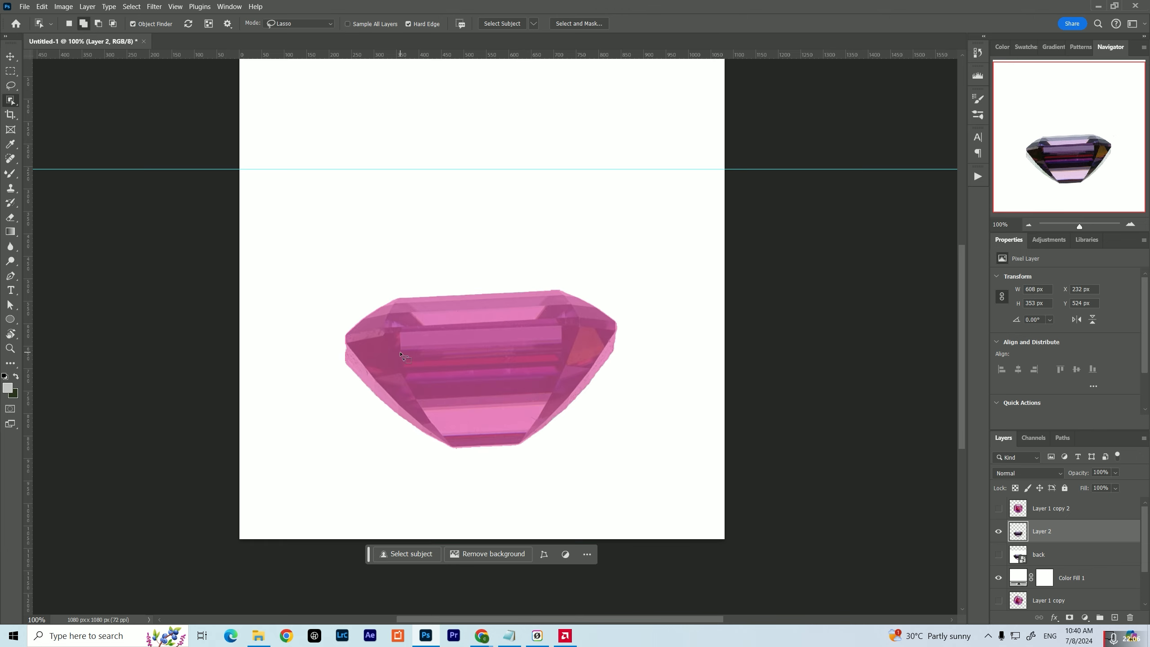
pyautogui.press('v')
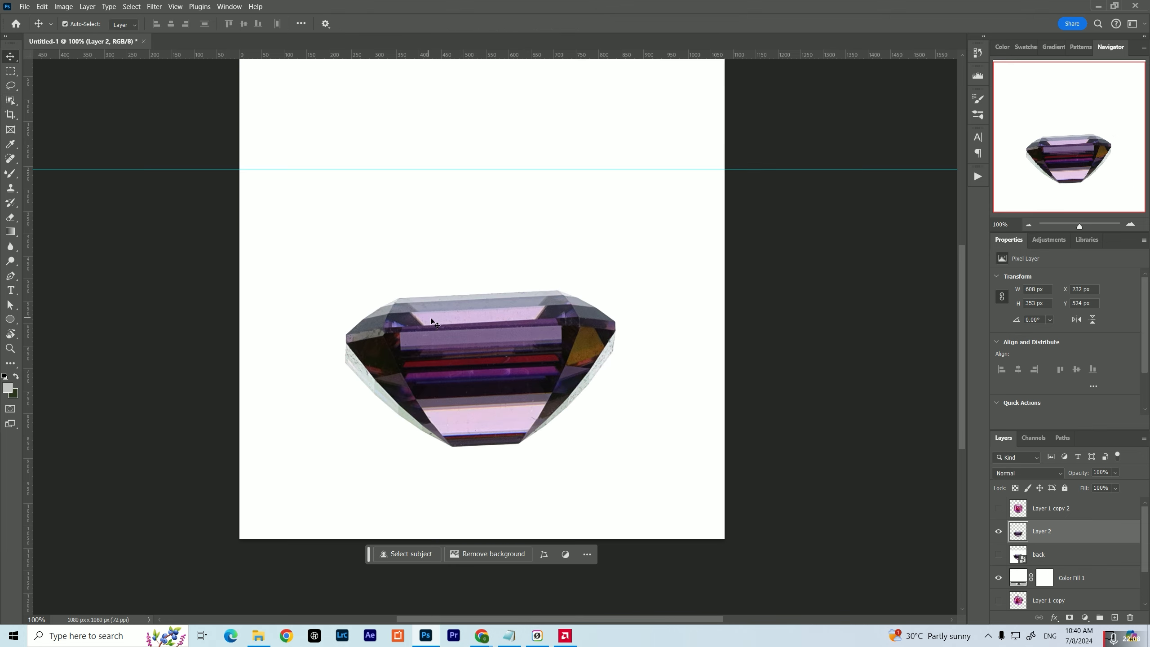
pyautogui.moveTo(435, 334); pyautogui.dragTo(436, 317)
# Smooth the side-view gem on Layer 2 with the Redfield Perfectum 2 filter, raising Smoothing above 111
pyautogui.click(155, 6)
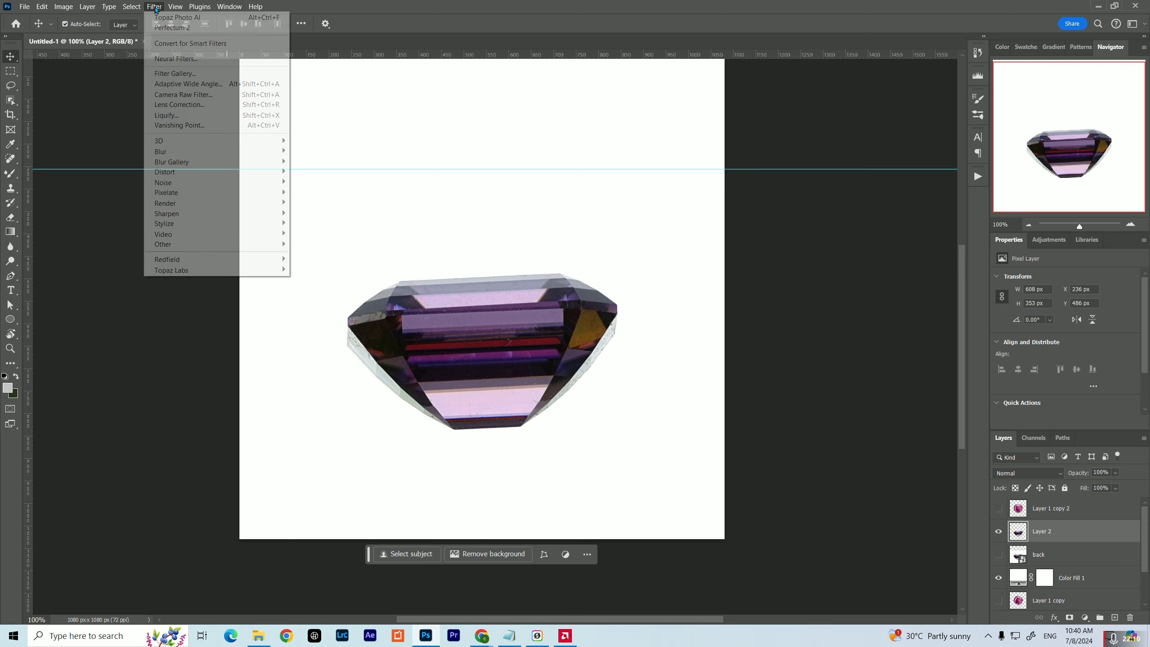
pyautogui.moveTo(216, 259)
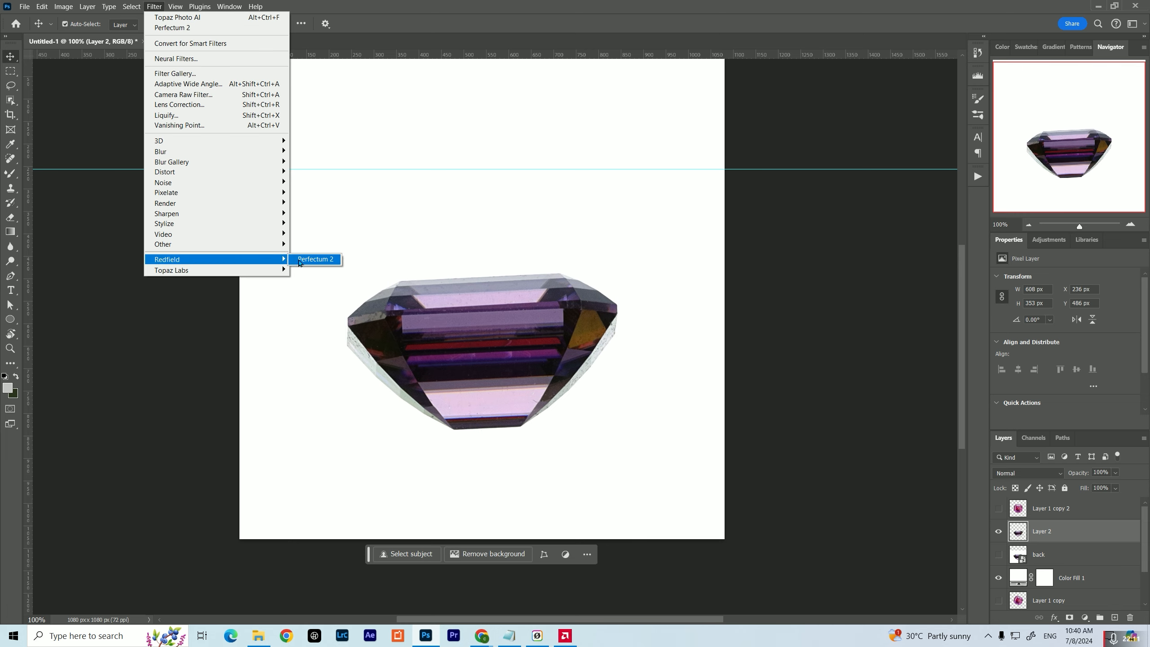
pyautogui.click(299, 262)
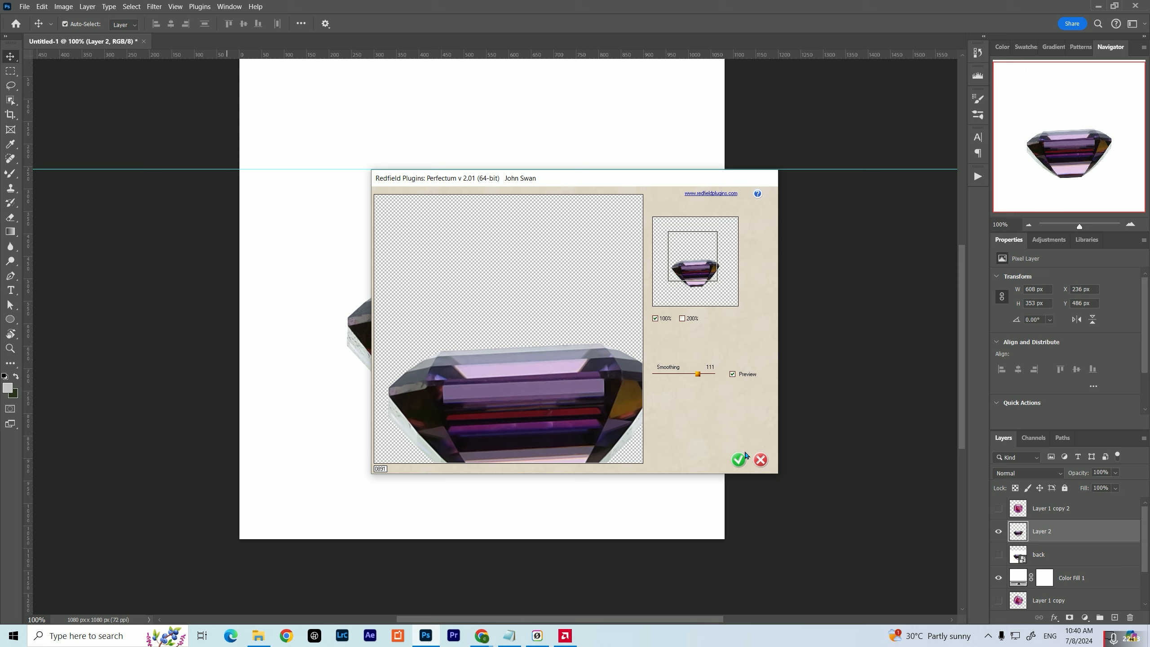
pyautogui.moveTo(700, 381); pyautogui.dragTo(714, 380)
pyautogui.click(737, 460)
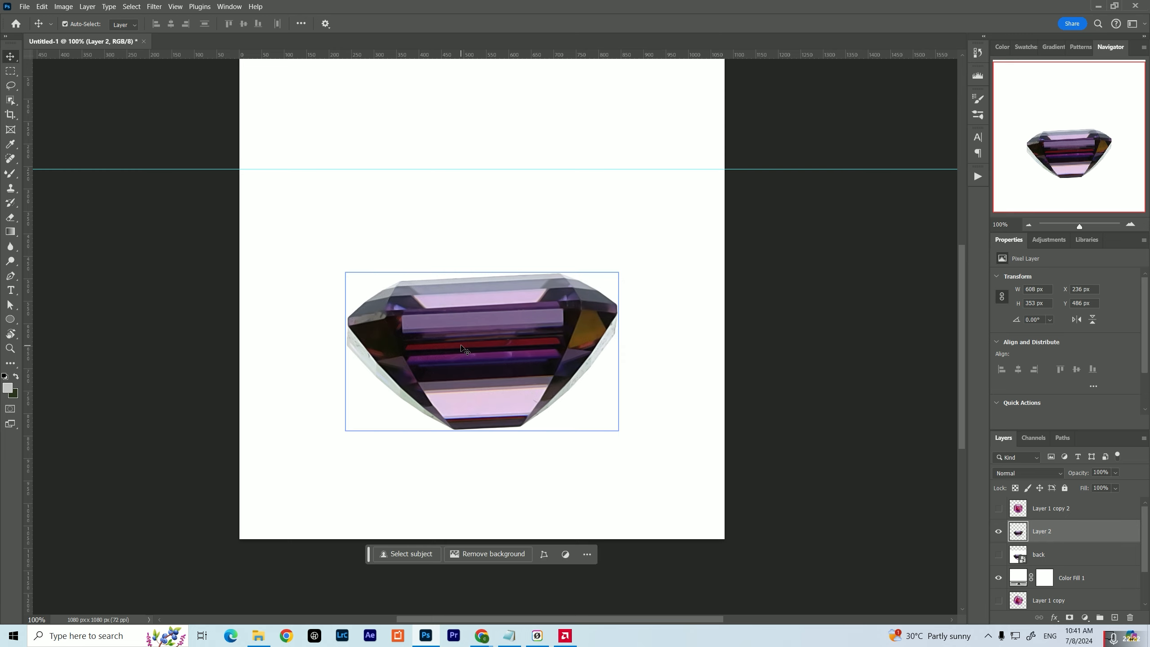
# Blend away the specks along the side-view gem's pale right rim with the Mixer Brush
pyautogui.scroll(5, 575, 310)
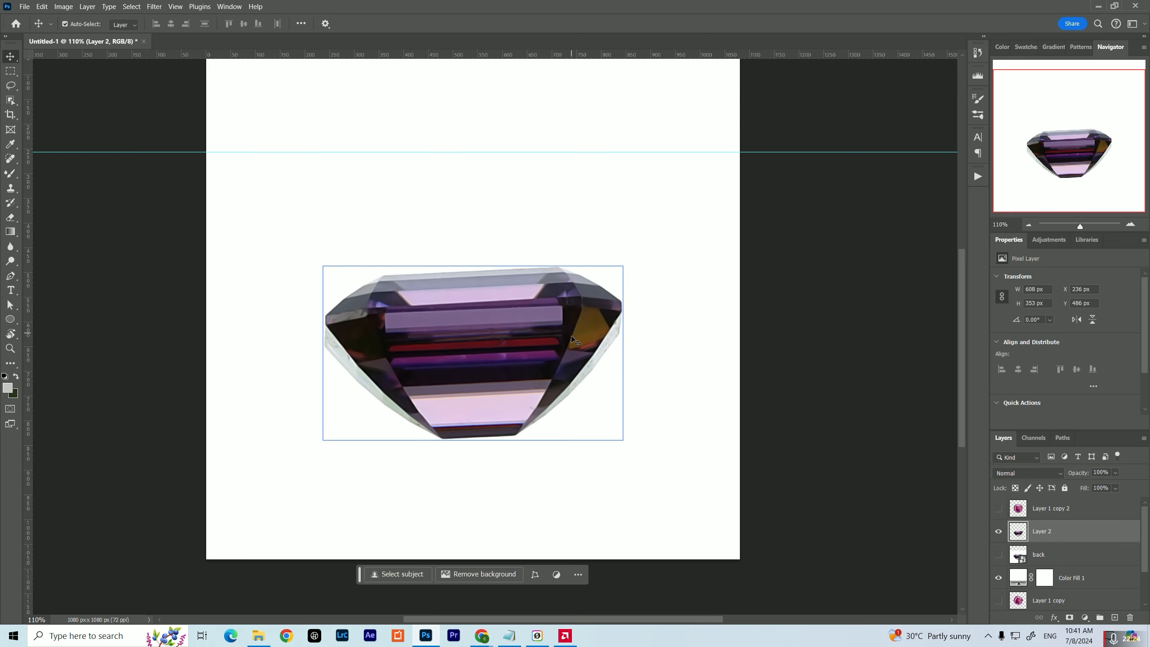
pyautogui.scroll(3, 569, 340)
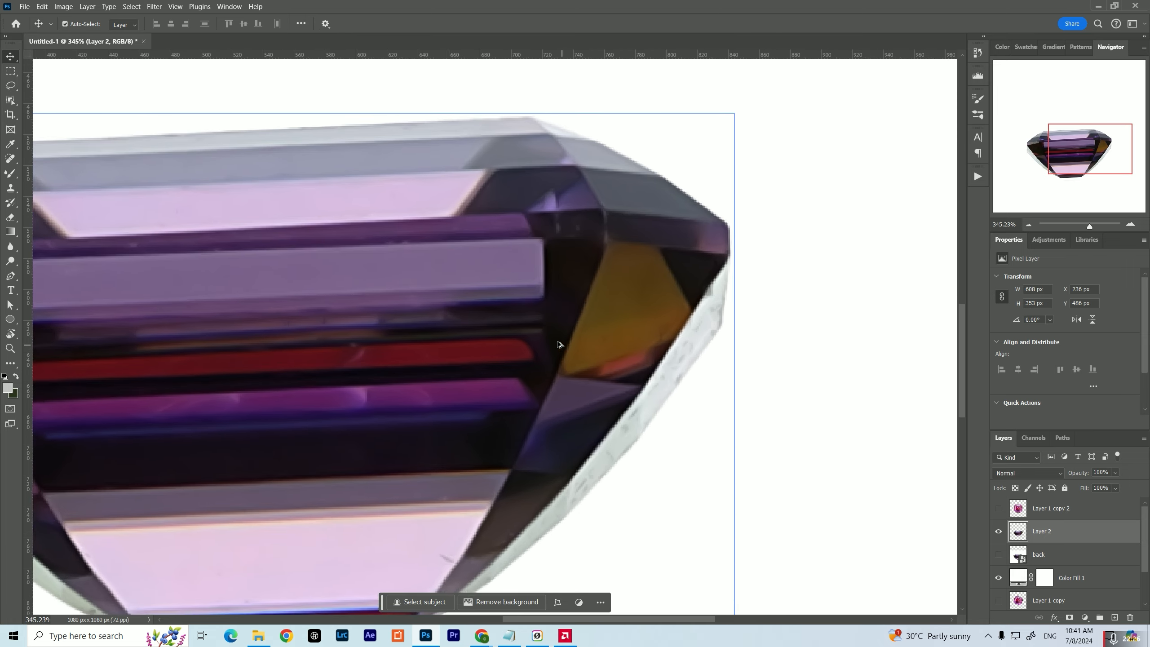
pyautogui.click(10, 173)
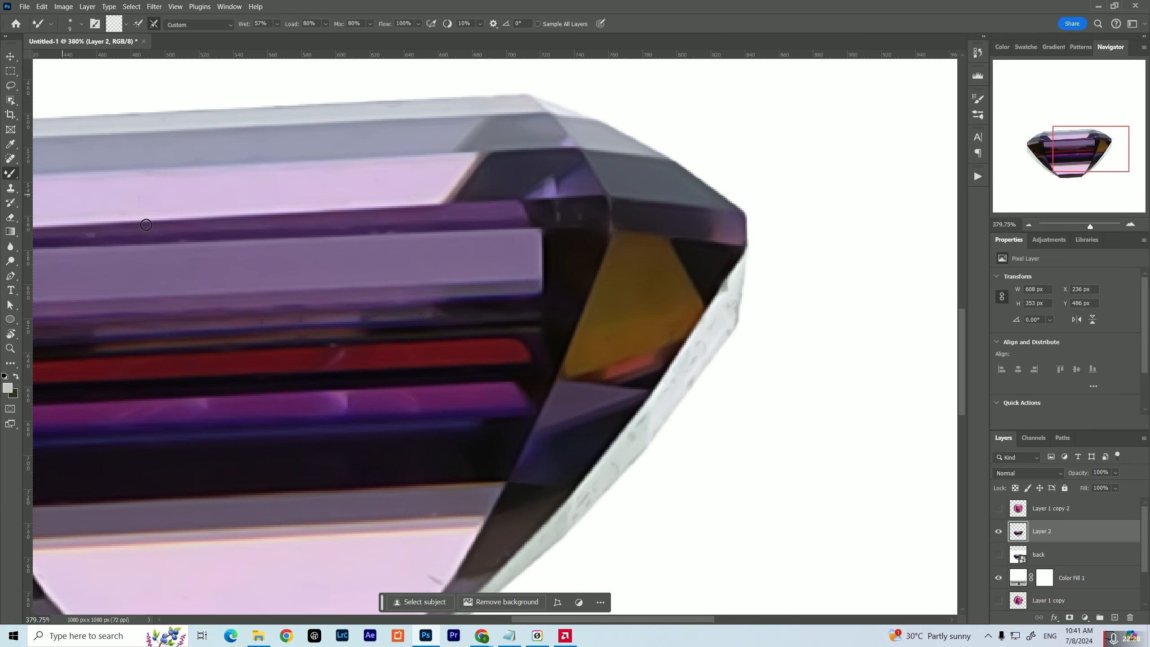
pyautogui.moveTo(647, 316); pyautogui.dragTo(572, 259)
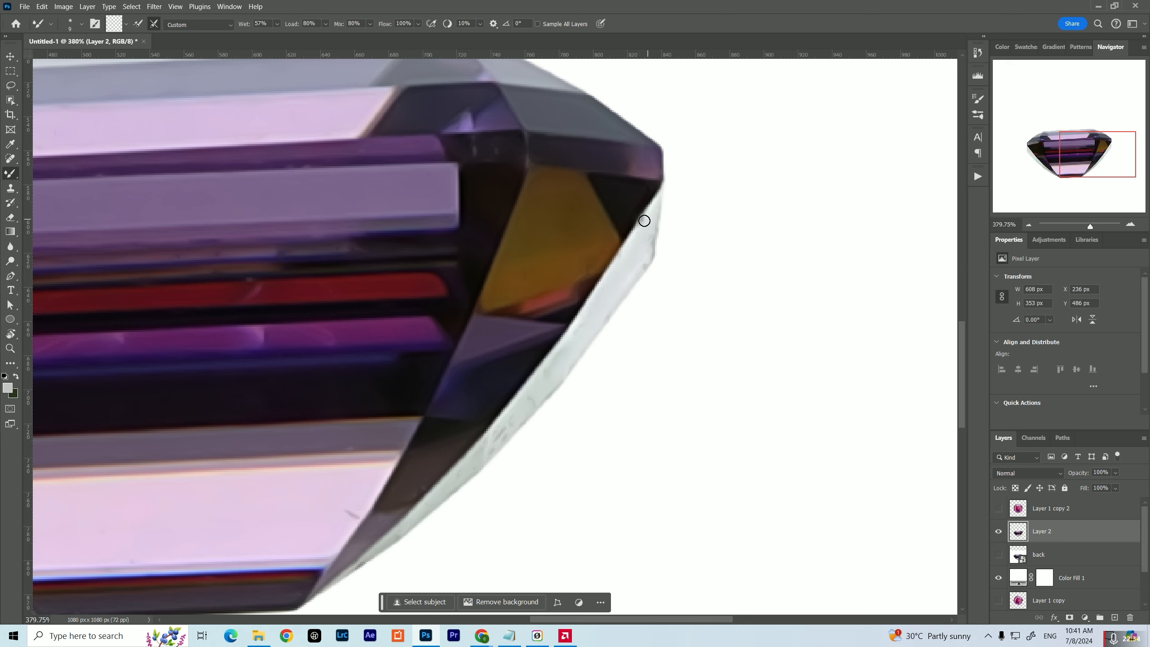
pyautogui.moveTo(532, 373); pyautogui.dragTo(568, 304)
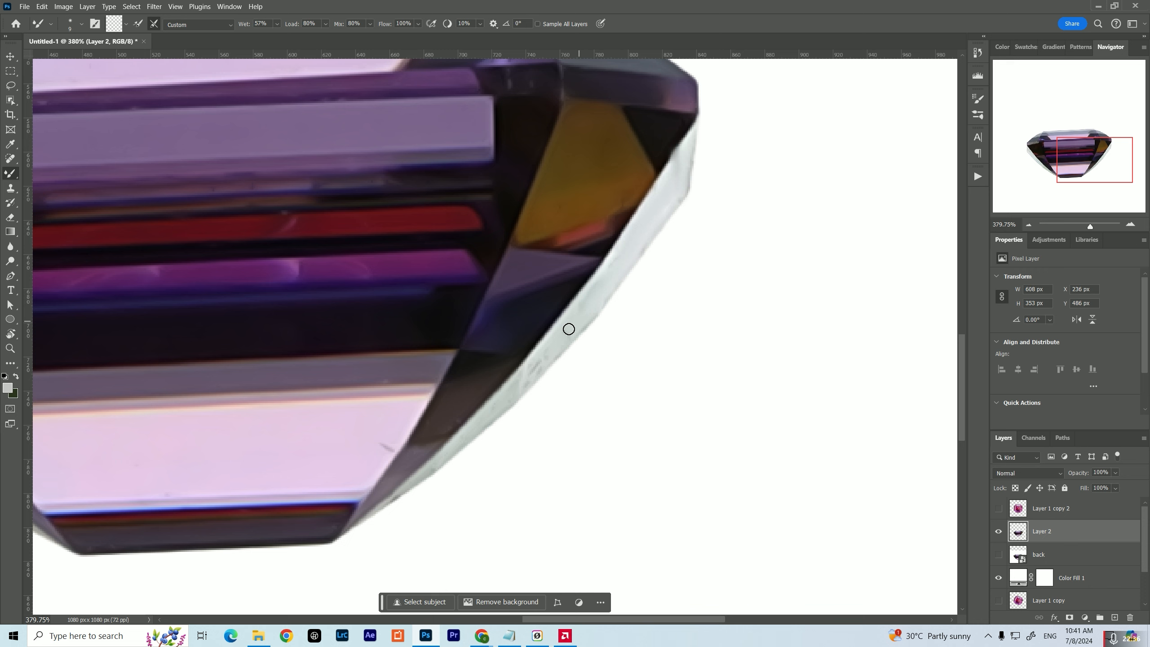
# Blend the specks on the side-view gem's pale left rim and upper-left facets with the Mixer Brush
pyautogui.moveTo(39, 286); pyautogui.dragTo(493, 318)
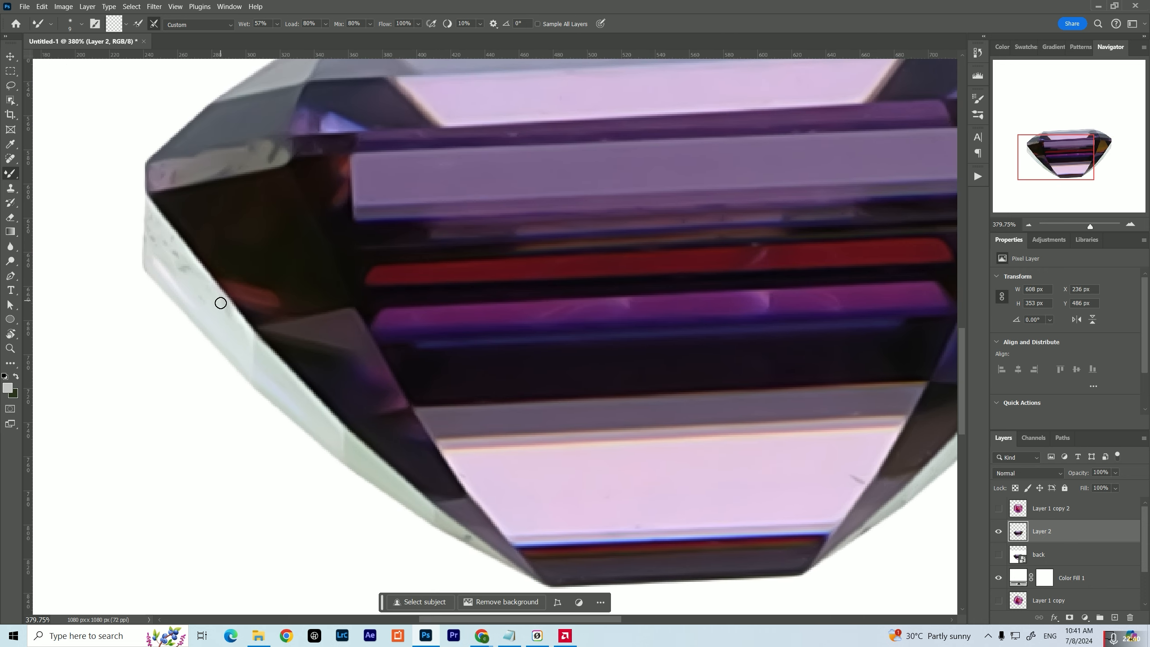
pyautogui.moveTo(220, 303); pyautogui.dragTo(264, 349)
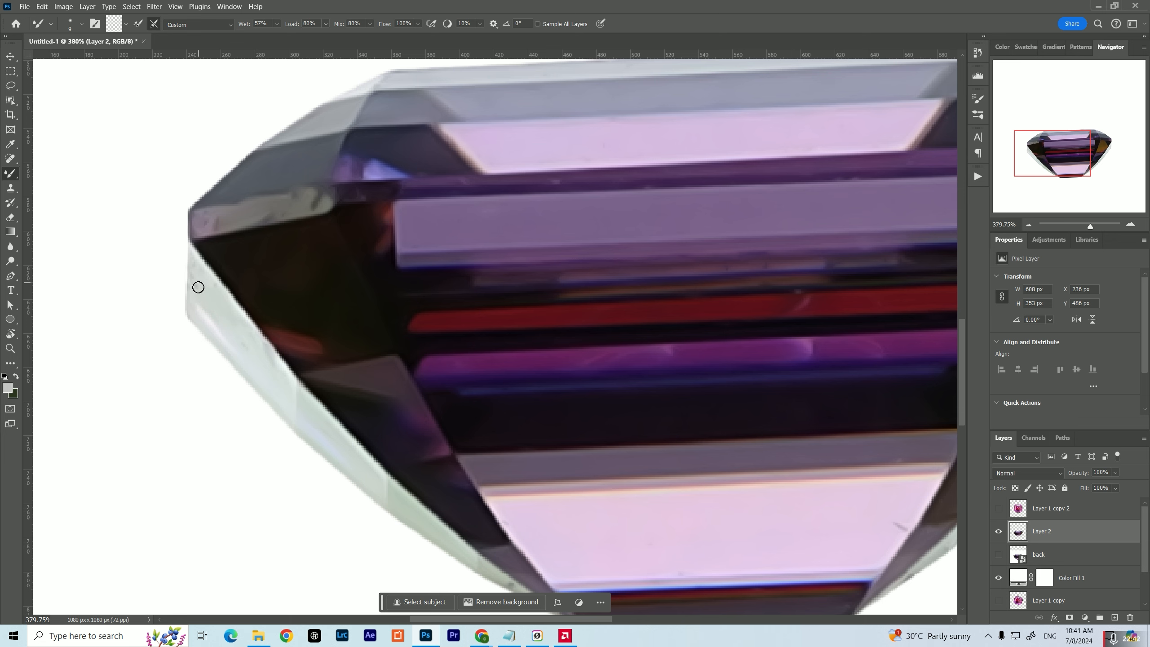
pyautogui.moveTo(232, 267); pyautogui.dragTo(223, 349)
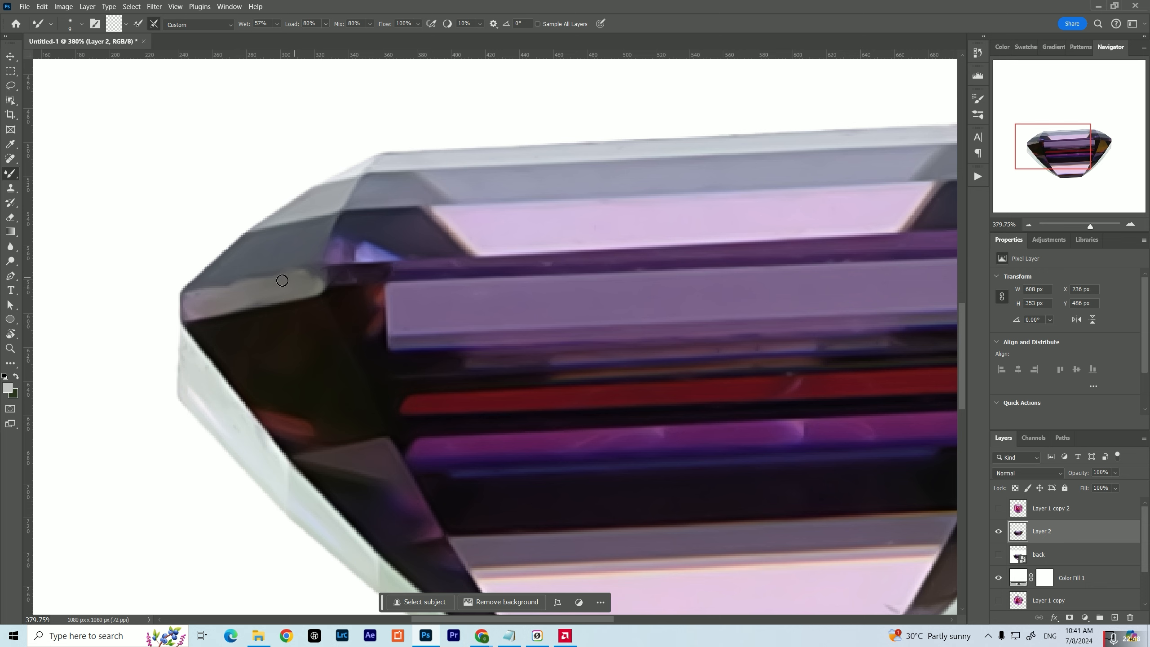
pyautogui.moveTo(393, 267); pyautogui.dragTo(211, 298)
pyautogui.moveTo(411, 244); pyautogui.dragTo(294, 275)
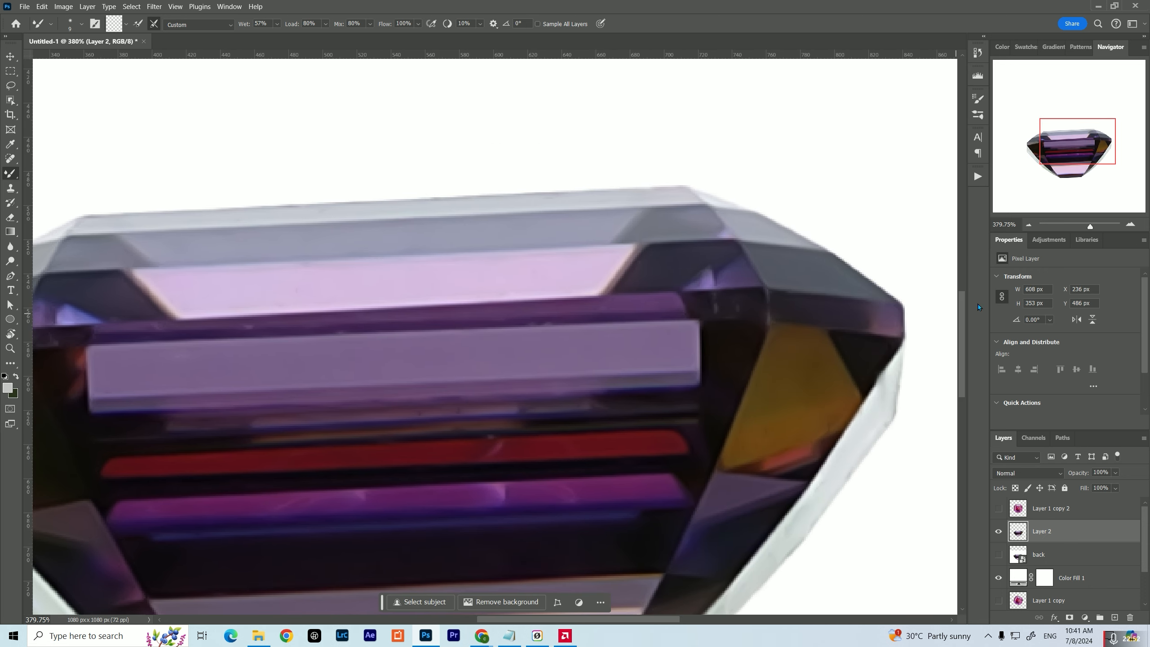
pyautogui.hotkey('ctrl', '0')
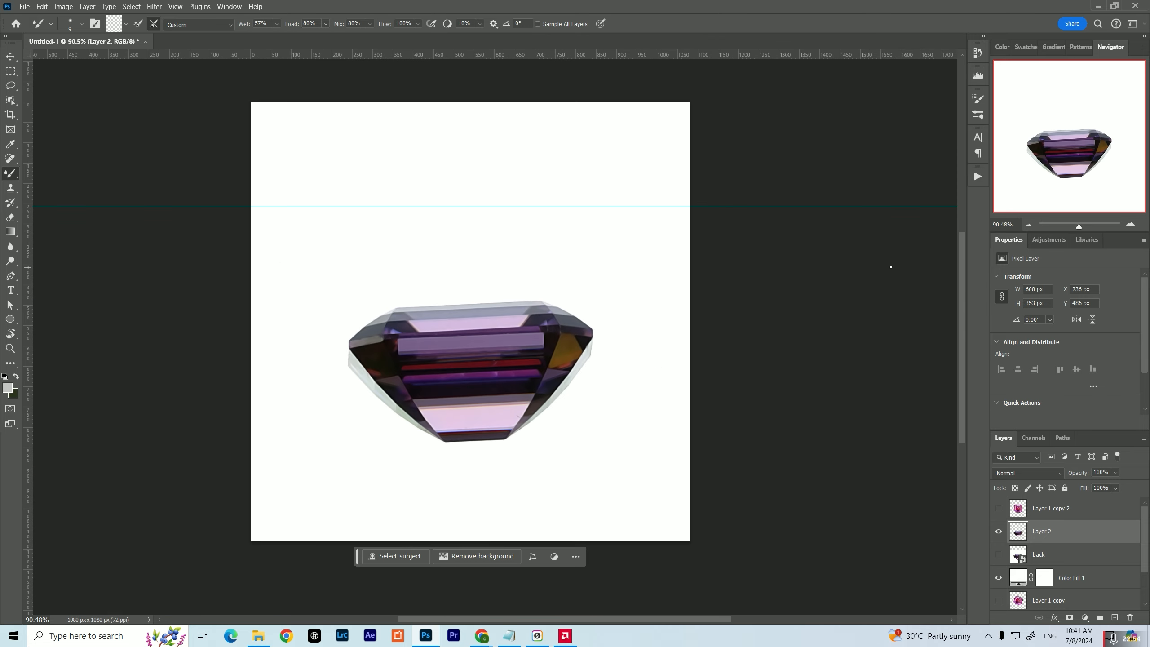
# Show Layer 1 copy 2 and move the side-view gem down and left from behind the top-view gem
pyautogui.click(998, 508)
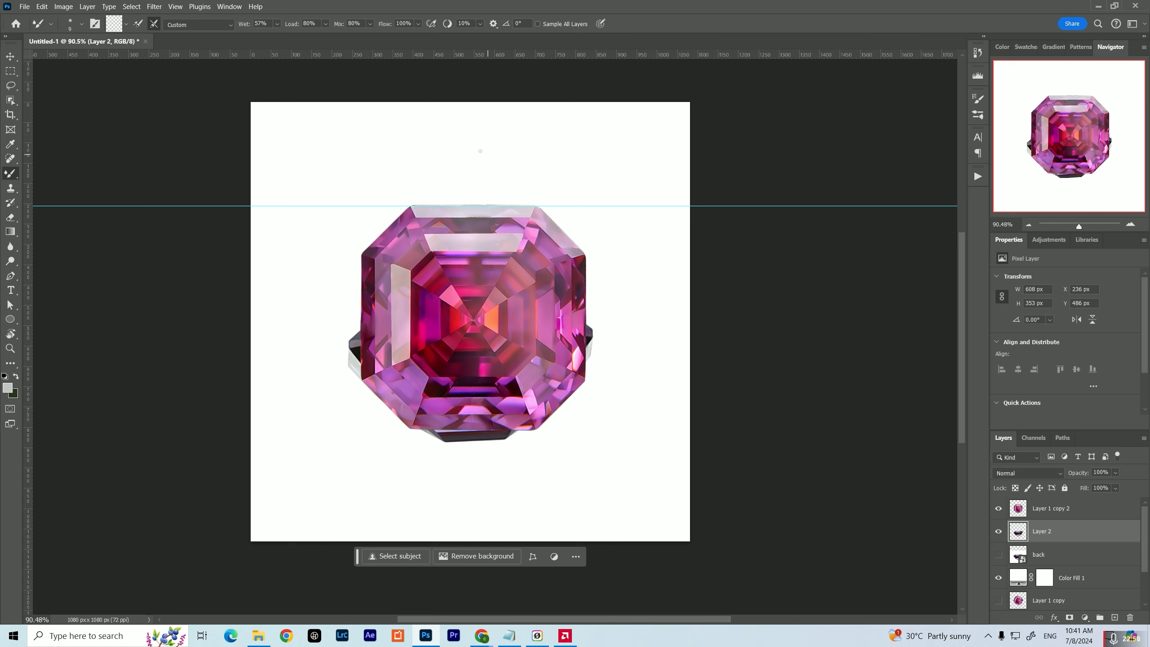
pyautogui.press('v')
pyautogui.moveTo(356, 349); pyautogui.dragTo(285, 431)
# Turn the side-view gem upside down to about -176.86°, place it at the top-view gem's lower right, and apply the transform
pyautogui.hotkey('ctrl', 't')
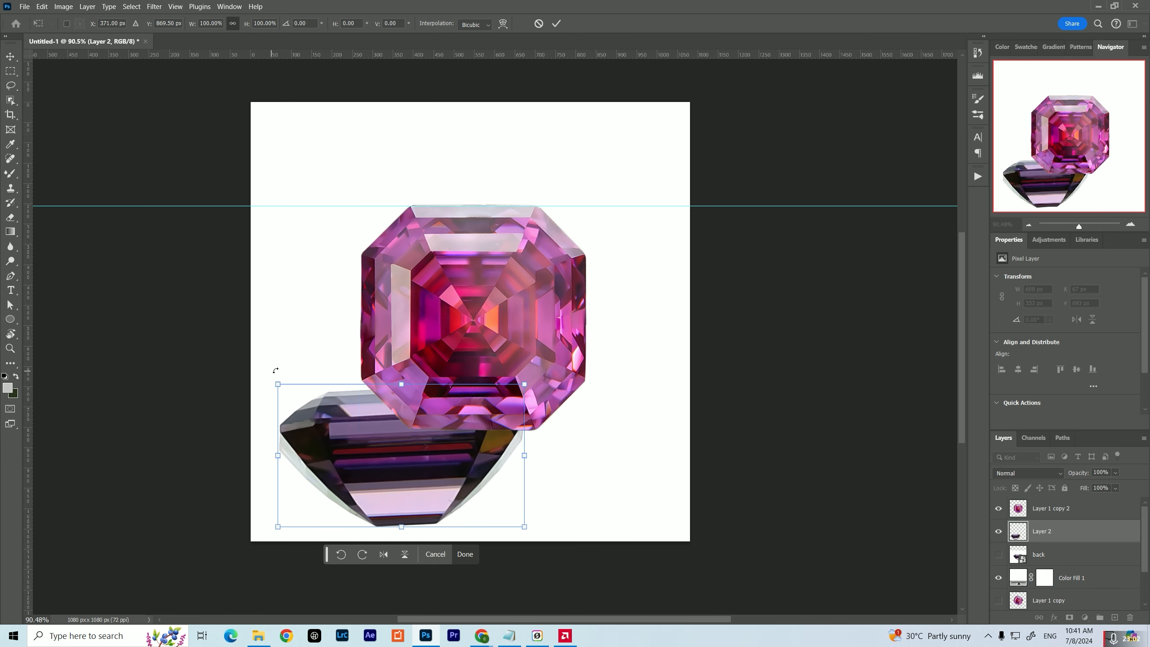
pyautogui.moveTo(275, 370); pyautogui.dragTo(254, 526)
pyautogui.moveTo(551, 469); pyautogui.dragTo(636, 437)
pyautogui.moveTo(534, 444)
pyautogui.mouseDown()
pyautogui.moveTo(557, 438)
pyautogui.moveTo(542, 448)
pyautogui.mouseUp()
pyautogui.moveTo(636, 424); pyautogui.dragTo(633, 424)
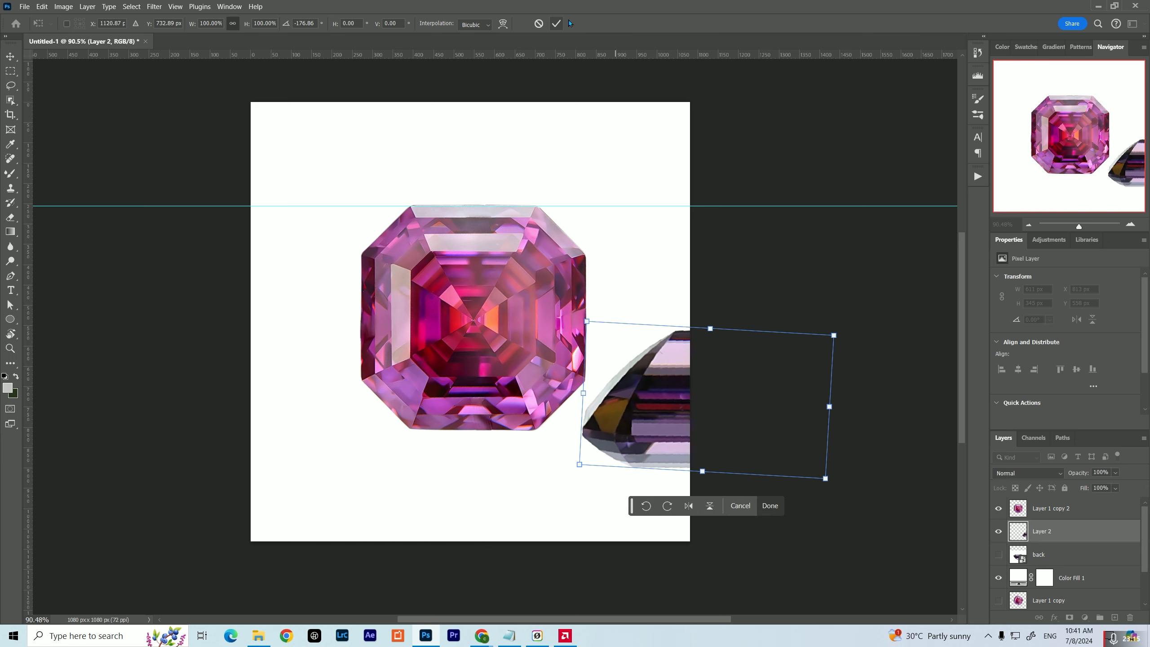
pyautogui.click(562, 26)
# Start a Warp transform on Layer 1 copy 2 and place a horizontal guide along the gem's lower edge
pyautogui.keyDown('ctrl'); pyautogui.click(429, 325); pyautogui.keyUp('ctrl')
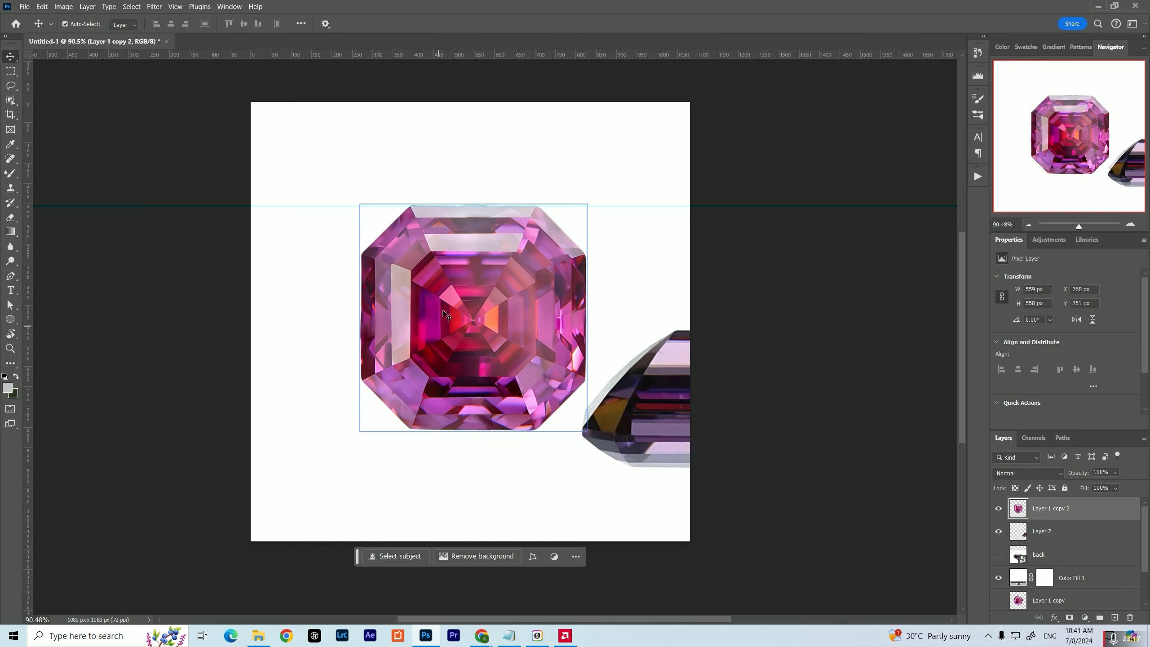
pyautogui.hotkey('ctrl', 't')
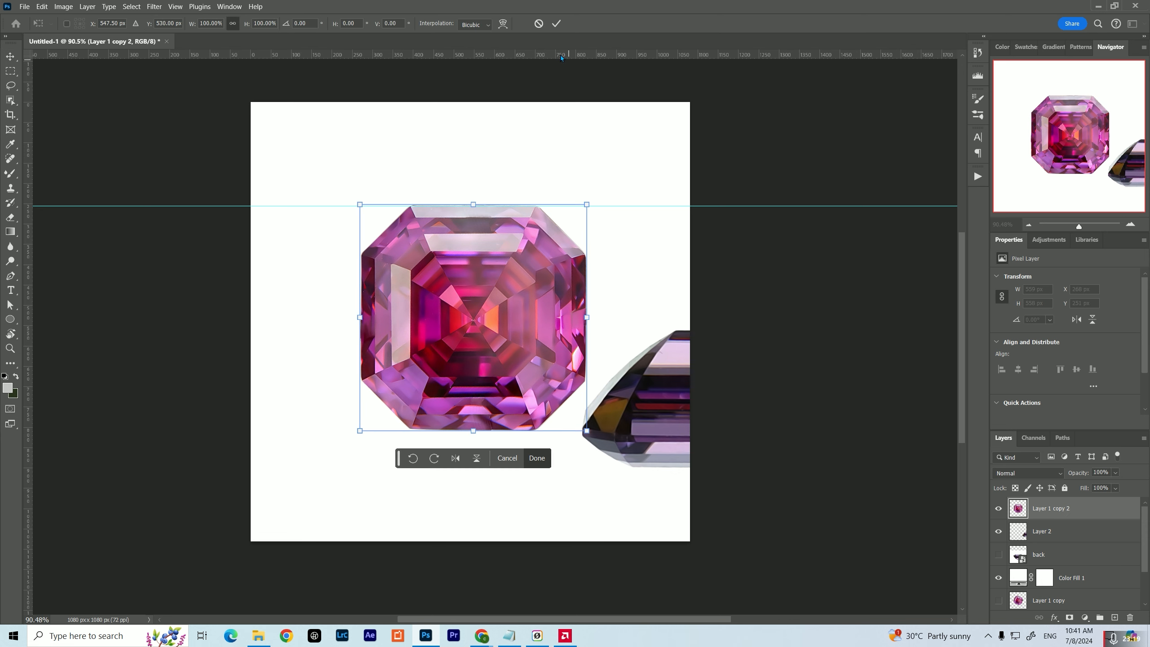
pyautogui.click(502, 24)
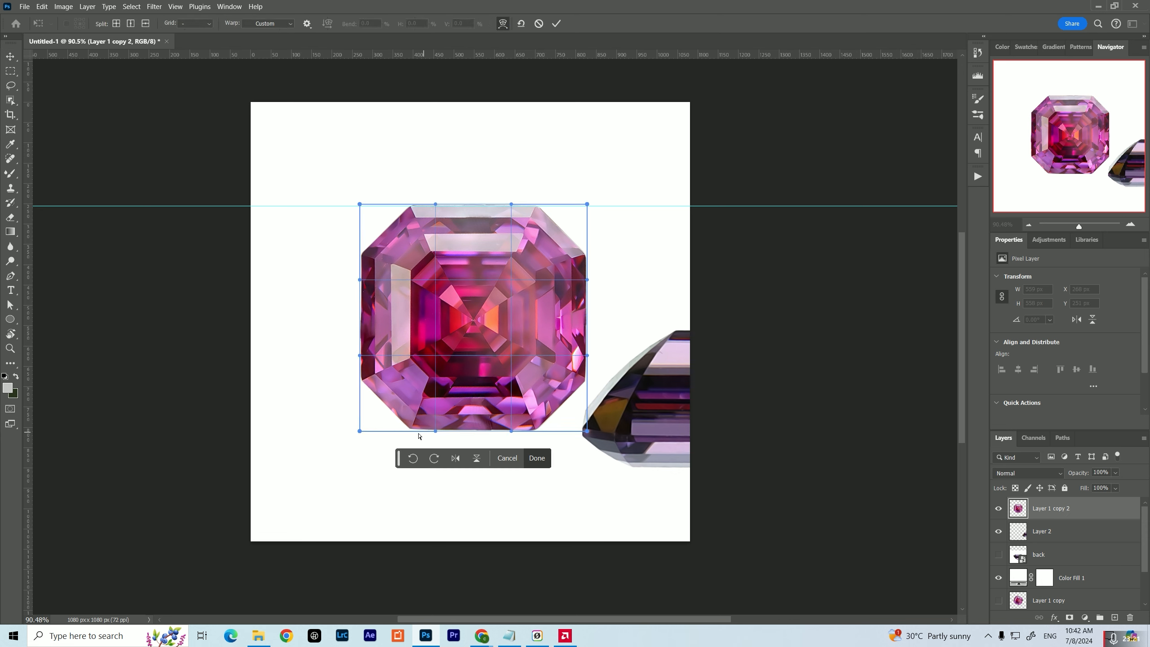
pyautogui.moveTo(462, 56); pyautogui.dragTo(420, 419)
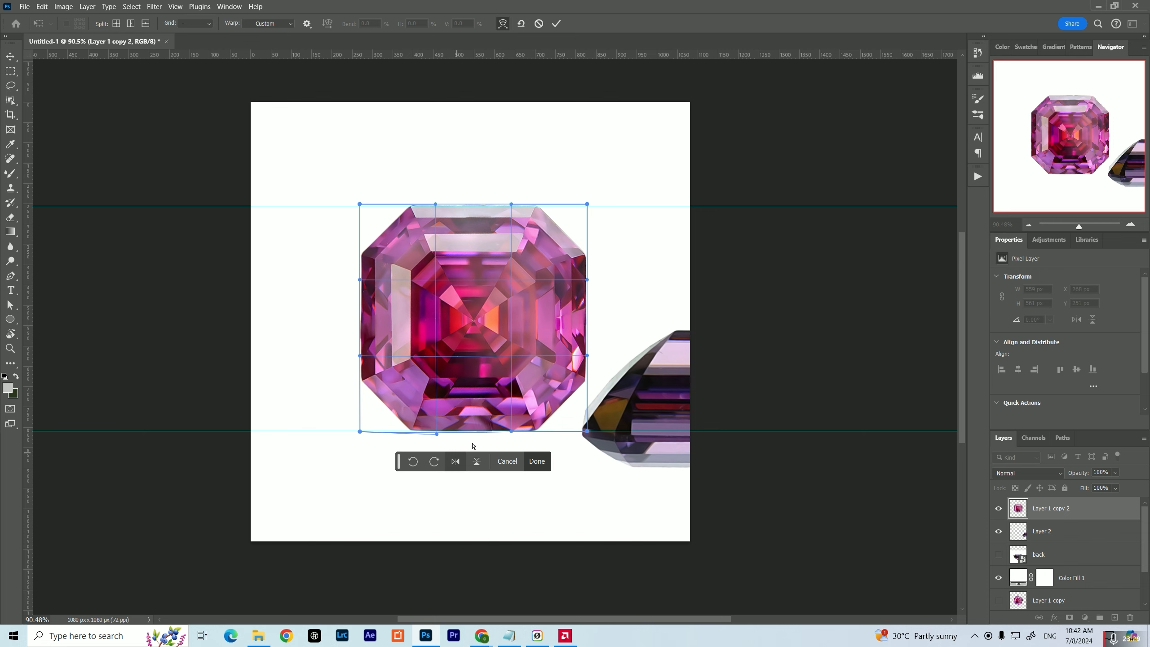
# Warp the top-view gem's lower-left corner and lower edge slightly downward to level the edge with the guide
pyautogui.scroll(1, 420, 430)
pyautogui.scroll(8, 419, 421)
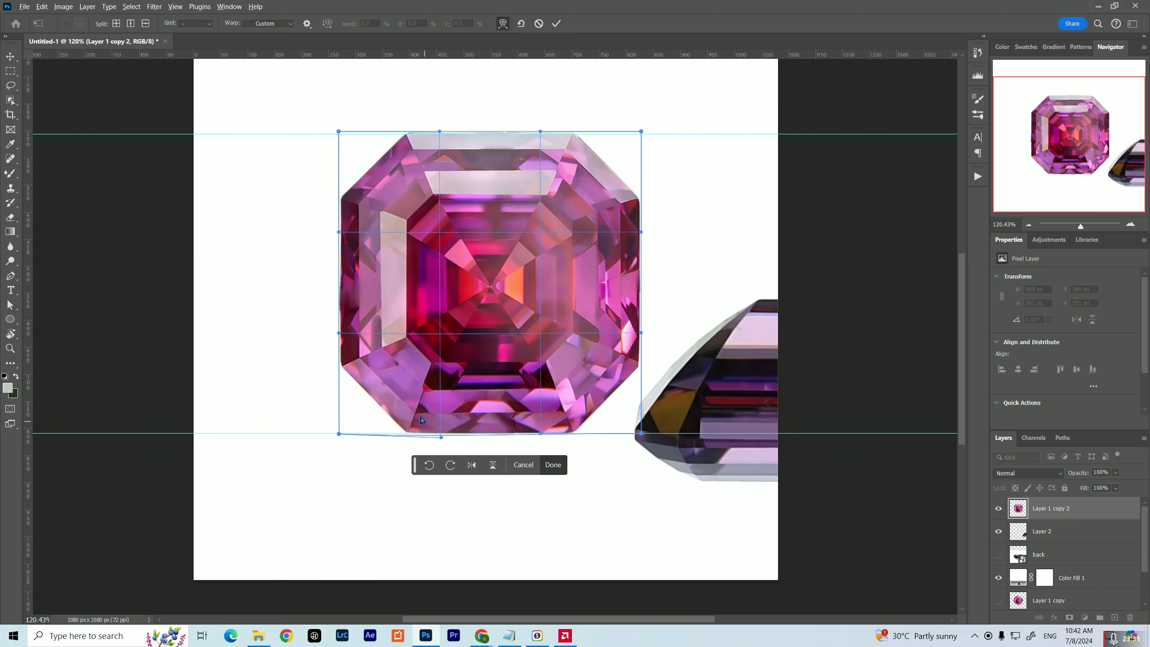
pyautogui.scroll(4, 404, 434)
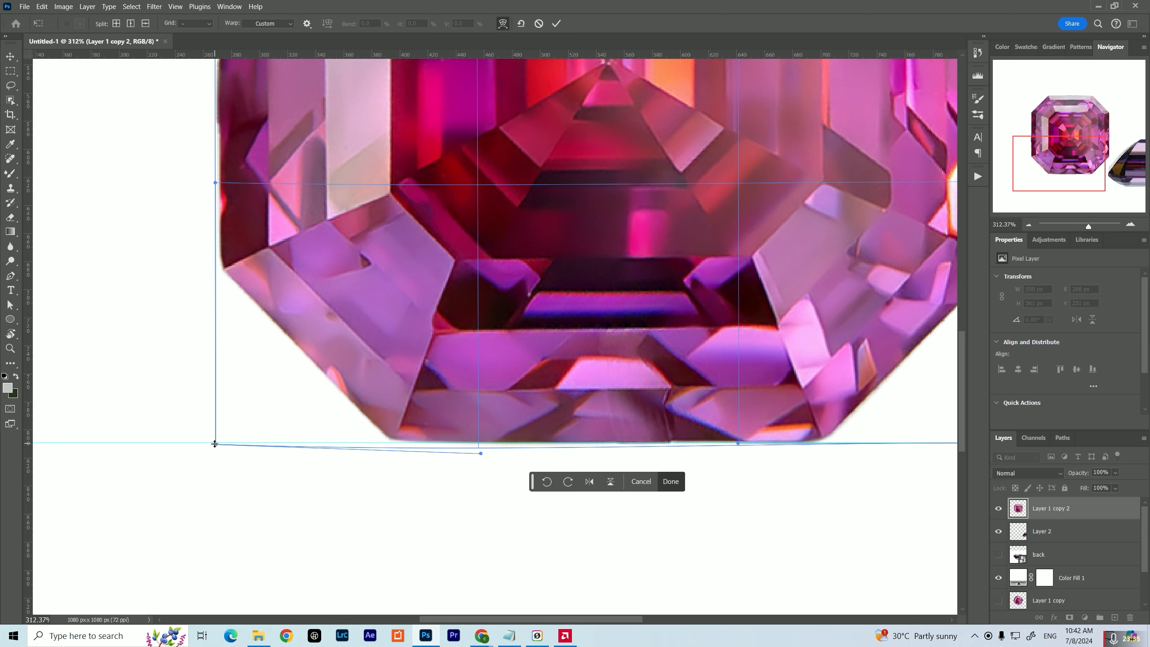
pyautogui.moveTo(214, 448); pyautogui.dragTo(214, 448)
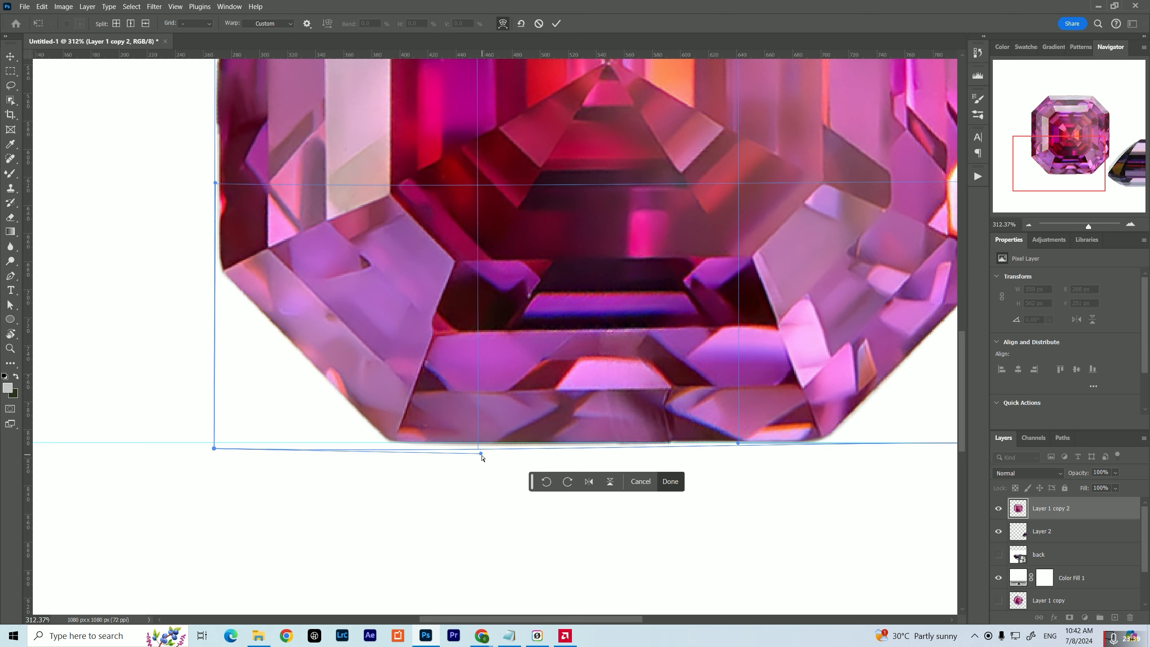
pyautogui.moveTo(481, 454); pyautogui.dragTo(482, 452)
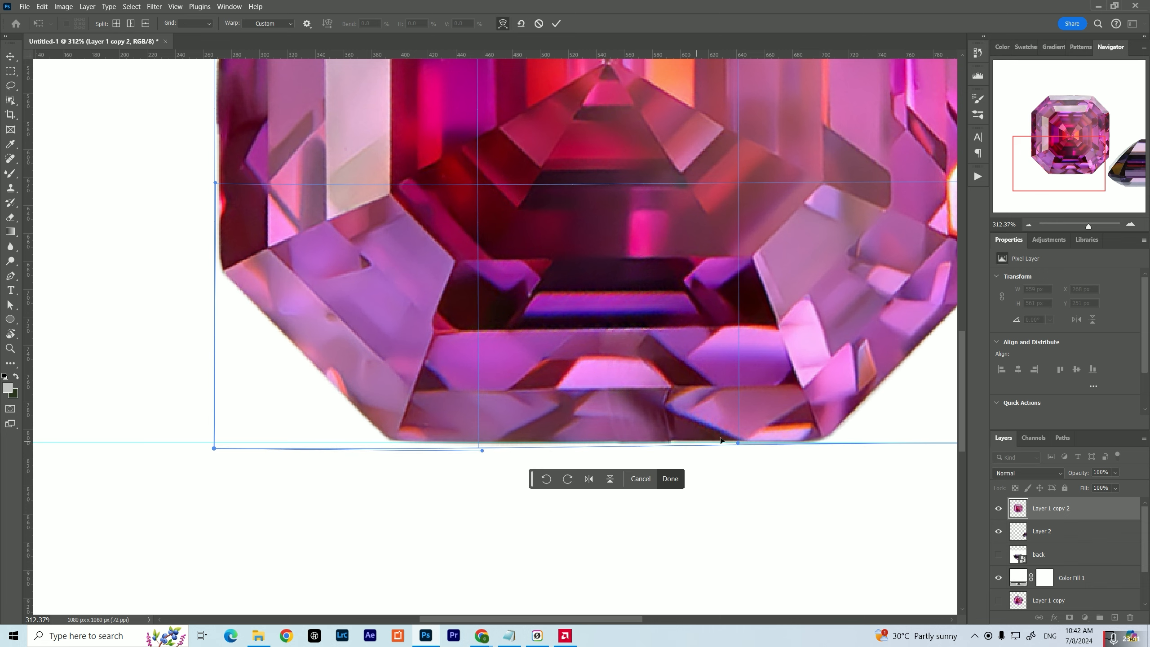
# Try to warp the top-view gem's upper-left corner slightly outward, and undo that adjustment
pyautogui.moveTo(787, 378); pyautogui.dragTo(668, 356)
pyautogui.moveTo(739, 356); pyautogui.dragTo(576, 572)
pyautogui.moveTo(643, 454); pyautogui.dragTo(609, 561)
pyautogui.moveTo(473, 291); pyautogui.dragTo(755, 575)
pyautogui.moveTo(486, 365); pyautogui.dragTo(685, 441)
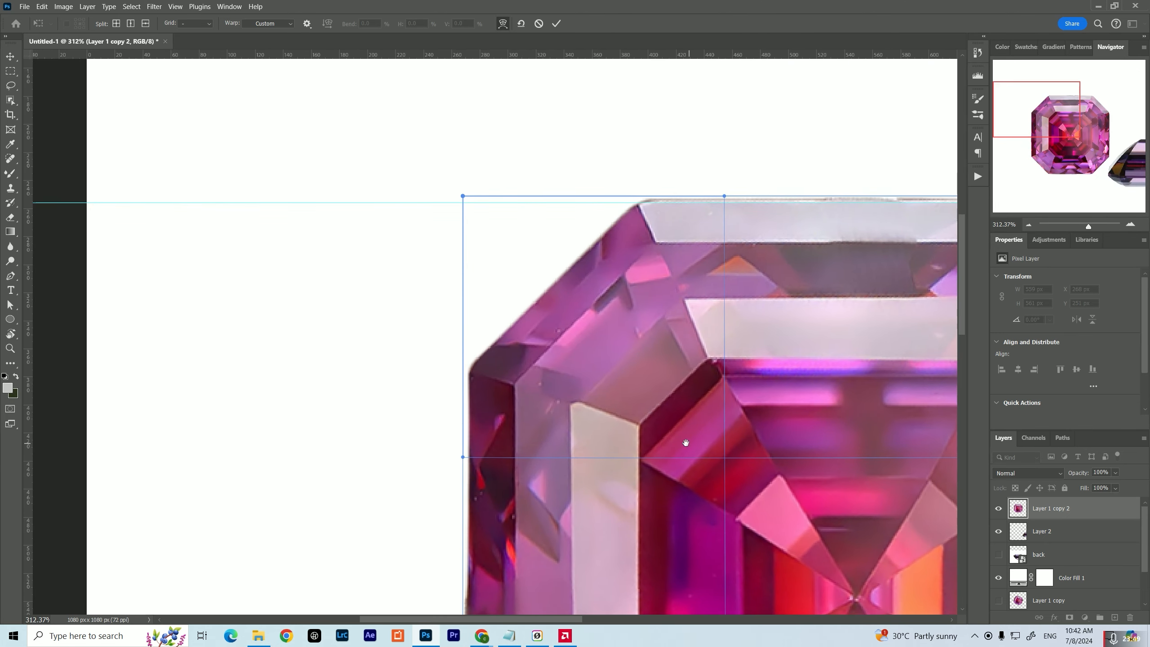
pyautogui.moveTo(460, 197); pyautogui.dragTo(455, 198)
pyautogui.moveTo(407, 410); pyautogui.dragTo(464, 252)
pyautogui.hotkey('ctrl', 'z')
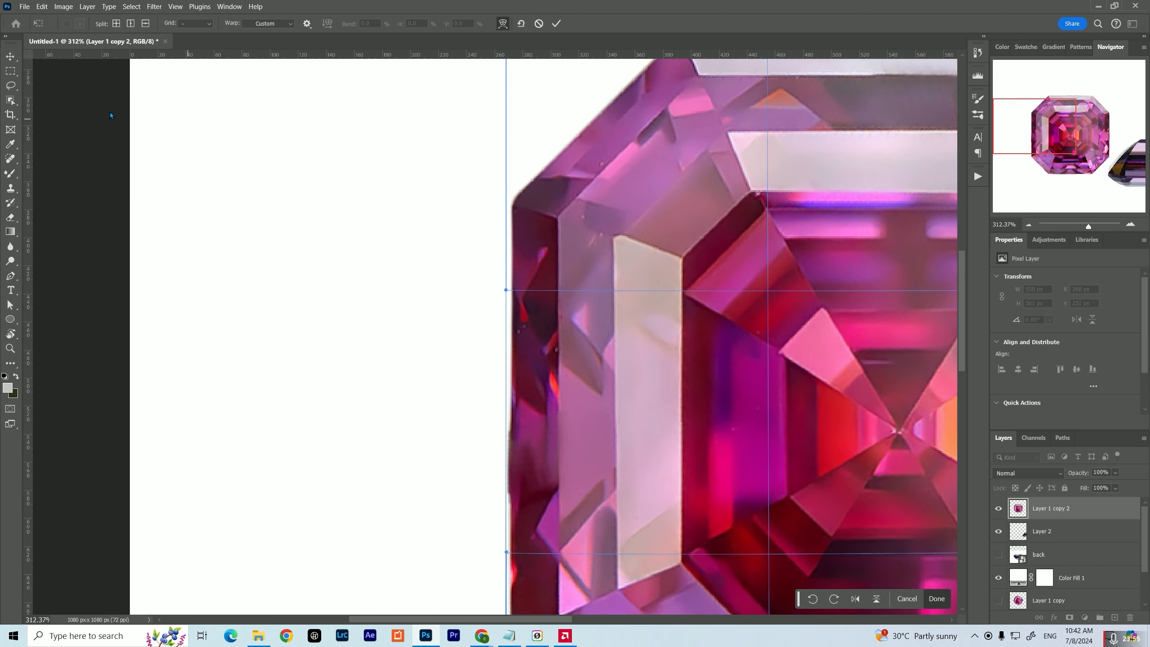
# Place a vertical guide along the top-view gem's left edge, check the outline against it, and apply the warp
pyautogui.moveTo(27, 150); pyautogui.dragTo(509, 234)
pyautogui.moveTo(504, 438); pyautogui.dragTo(448, 248)
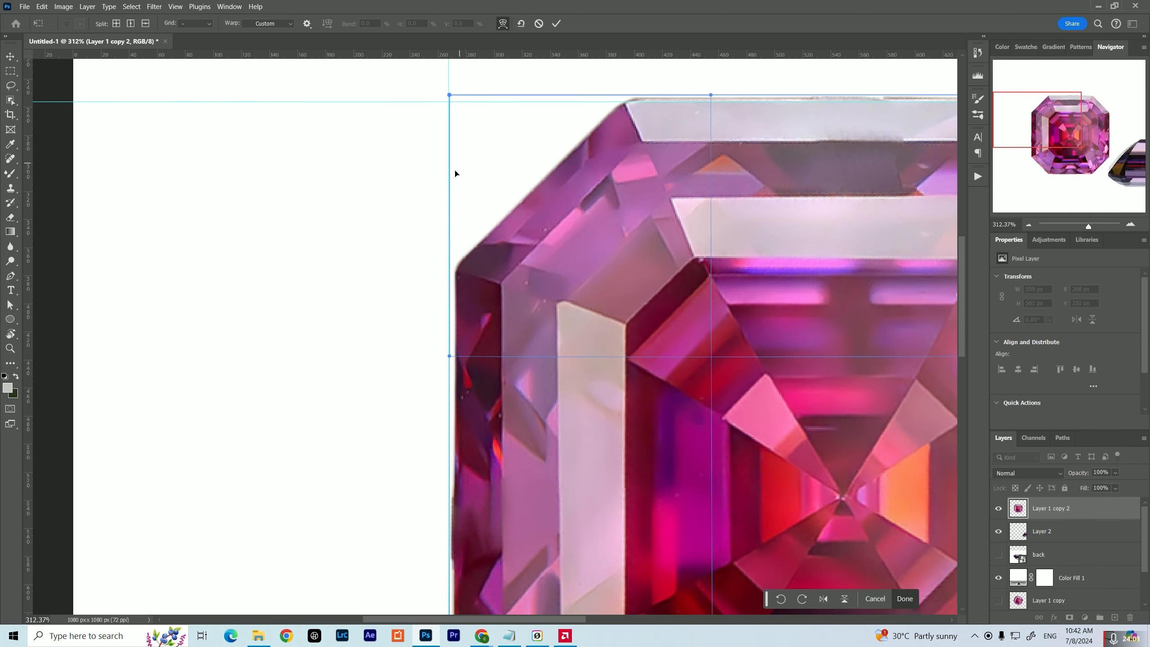
pyautogui.moveTo(449, 184); pyautogui.dragTo(455, 184)
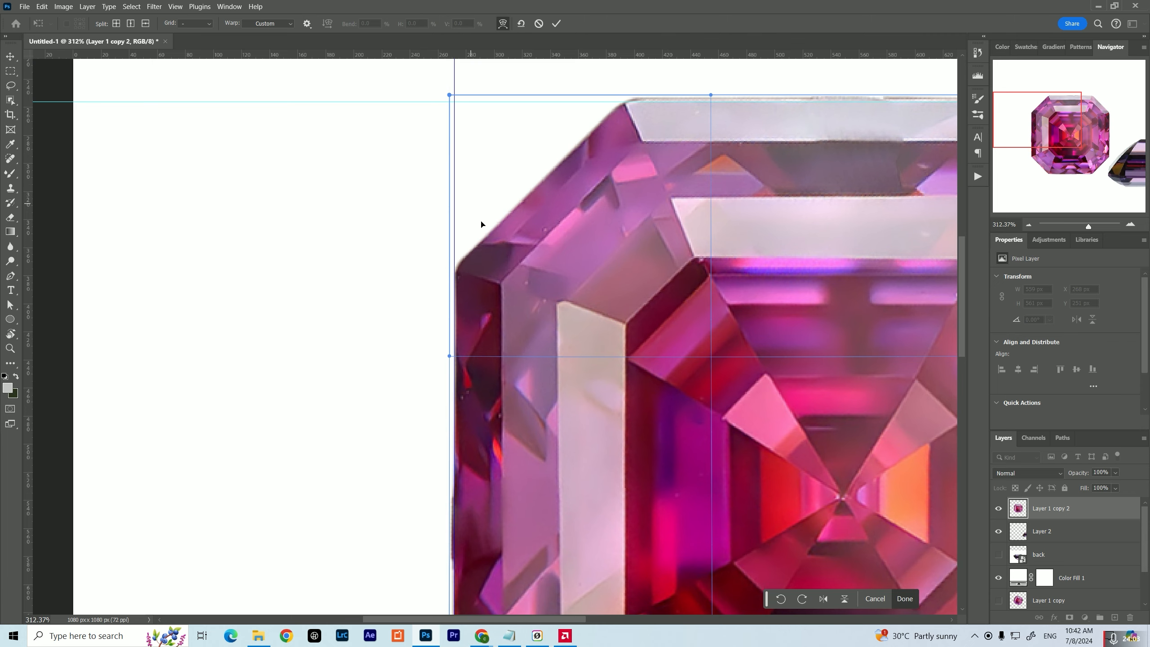
pyautogui.moveTo(482, 223); pyautogui.dragTo(510, 152)
pyautogui.moveTo(502, 272); pyautogui.dragTo(484, 176)
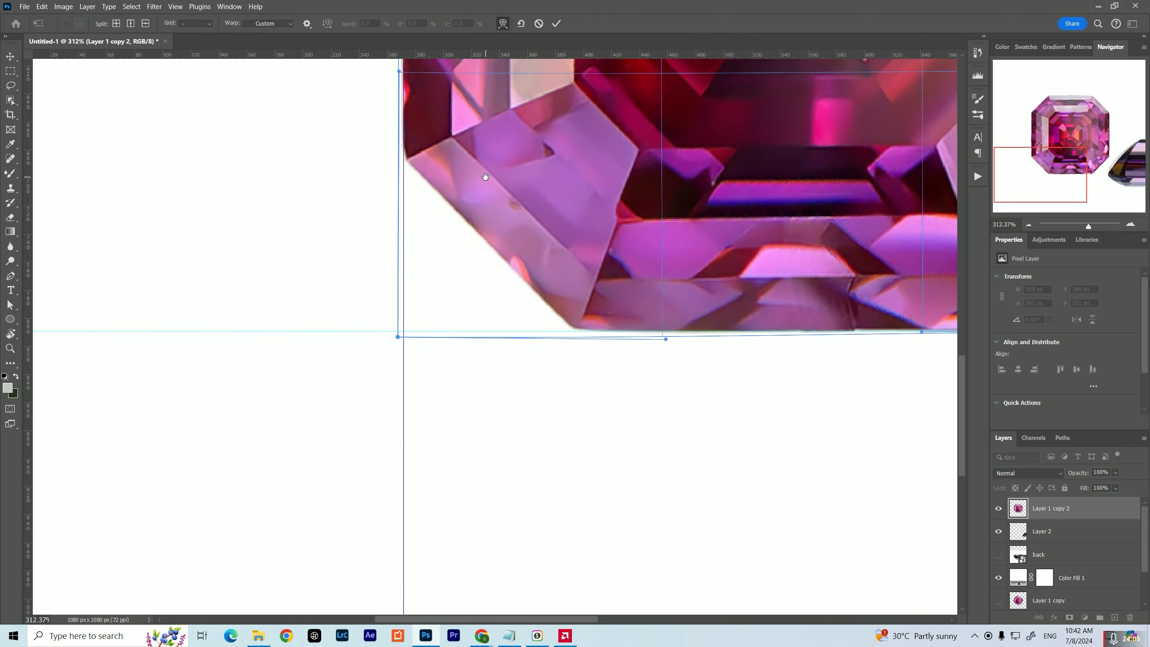
pyautogui.moveTo(600, 130); pyautogui.dragTo(387, 282)
pyautogui.moveTo(552, 185); pyautogui.dragTo(448, 415)
pyautogui.click(556, 23)
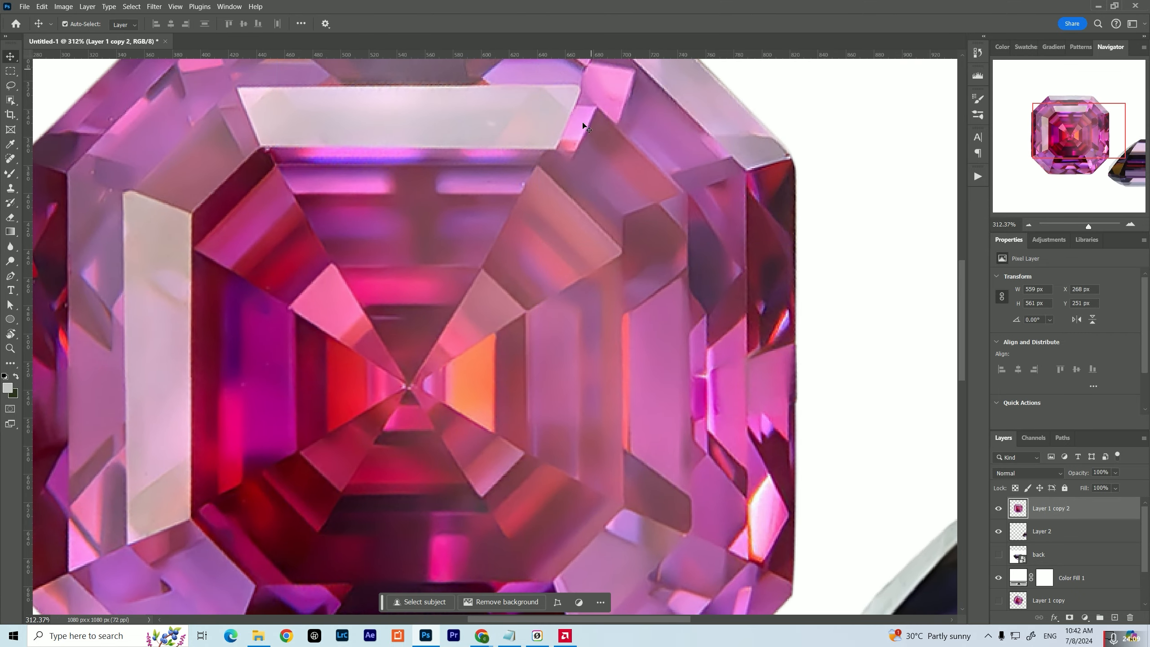
# Move the top-view gem up the canvas and place the side-view gem beneath it at about X 235, Y 619 px
pyautogui.click(1028, 224)
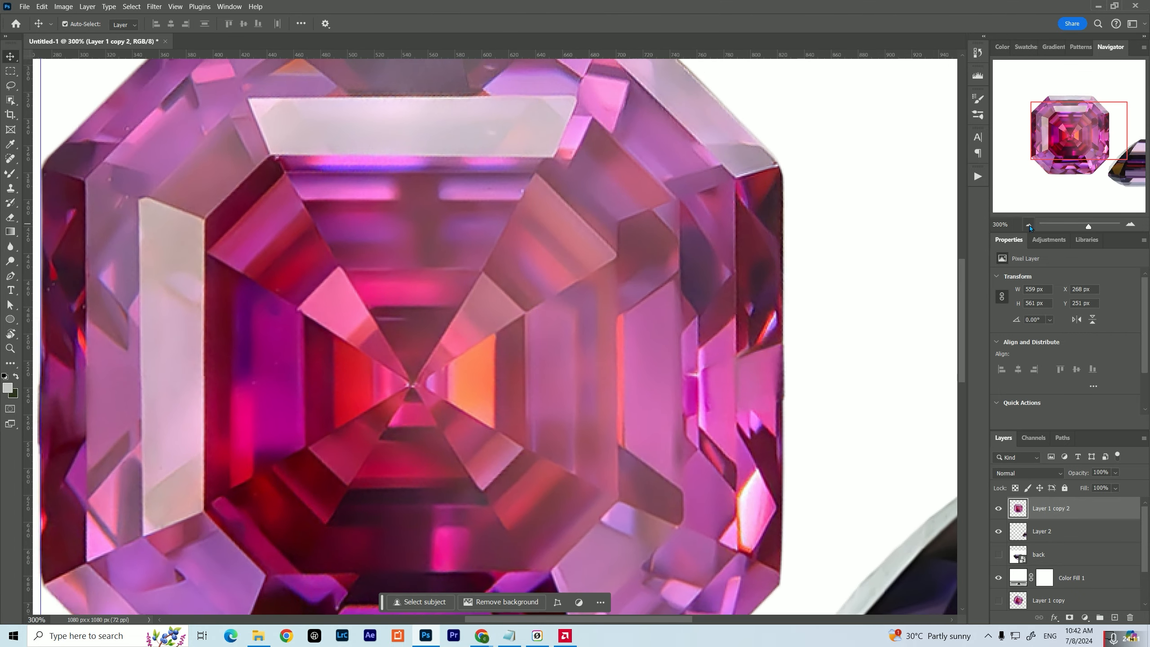
pyautogui.click(1028, 225)
pyautogui.click(1029, 225)
pyautogui.moveTo(562, 314); pyautogui.dragTo(527, 287)
pyautogui.moveTo(473, 314); pyautogui.dragTo(467, 286)
pyautogui.moveTo(662, 405); pyautogui.dragTo(411, 432)
# Move the side-view gem up until its base meets the lower horizontal guide, and rotate it -0.48° to level it
pyautogui.hotkey('ctrl', 't')
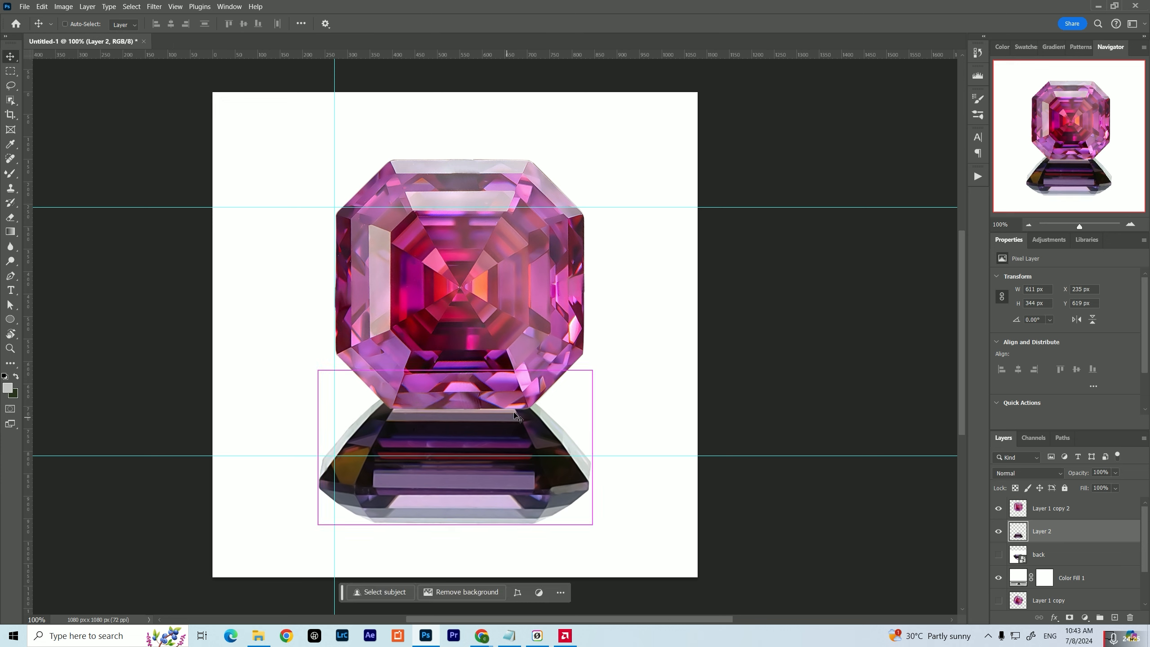
pyautogui.moveTo(521, 481); pyautogui.dragTo(532, 412)
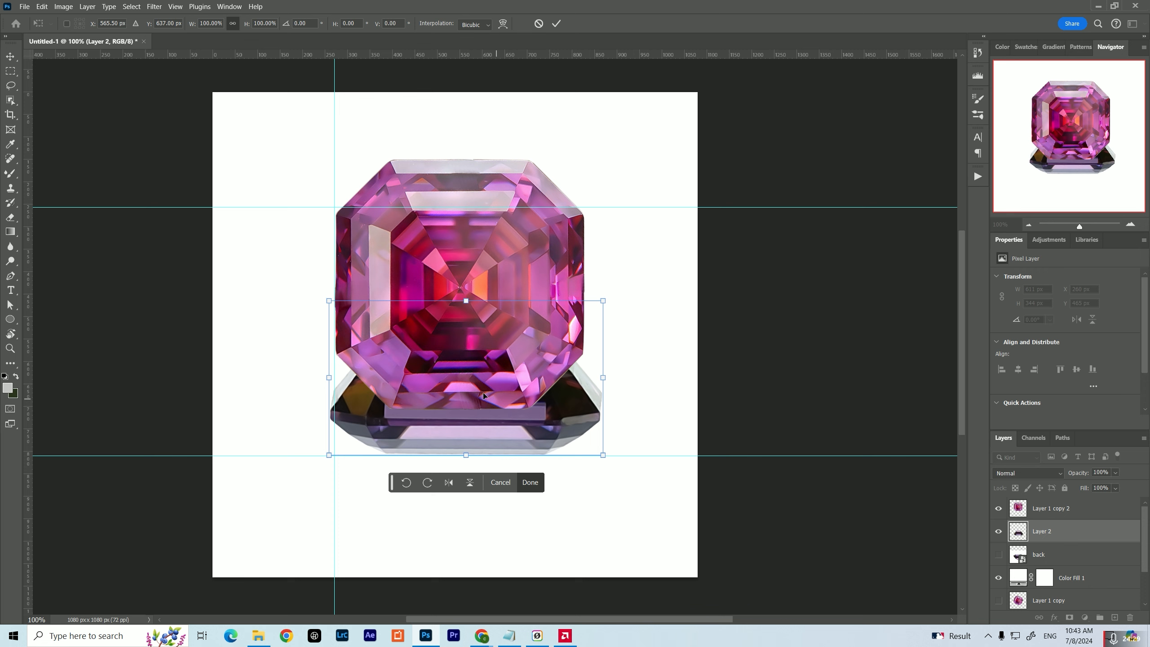
pyautogui.scroll(5, 457, 464)
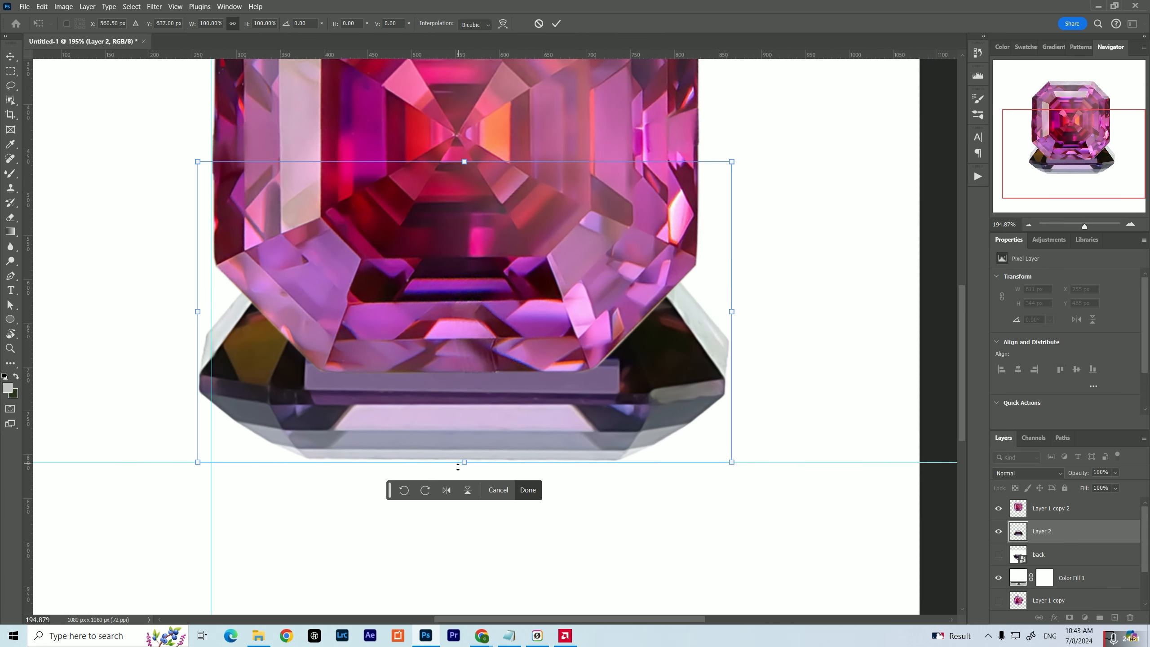
pyautogui.scroll(1, 458, 464)
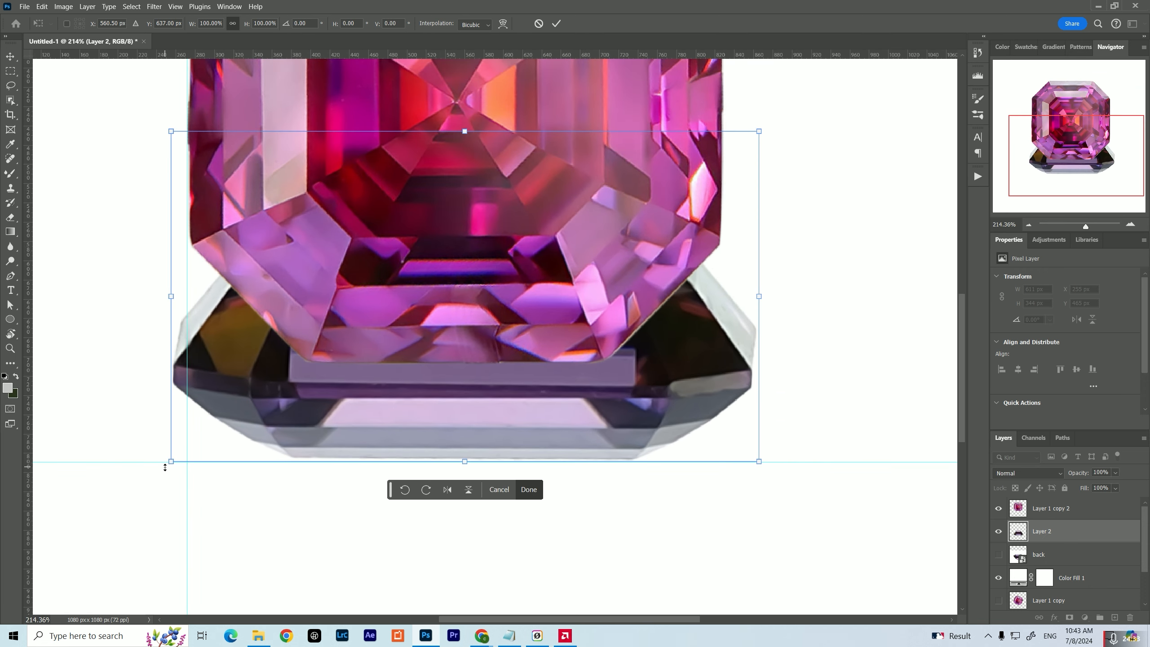
pyautogui.moveTo(165, 467); pyautogui.dragTo(170, 469)
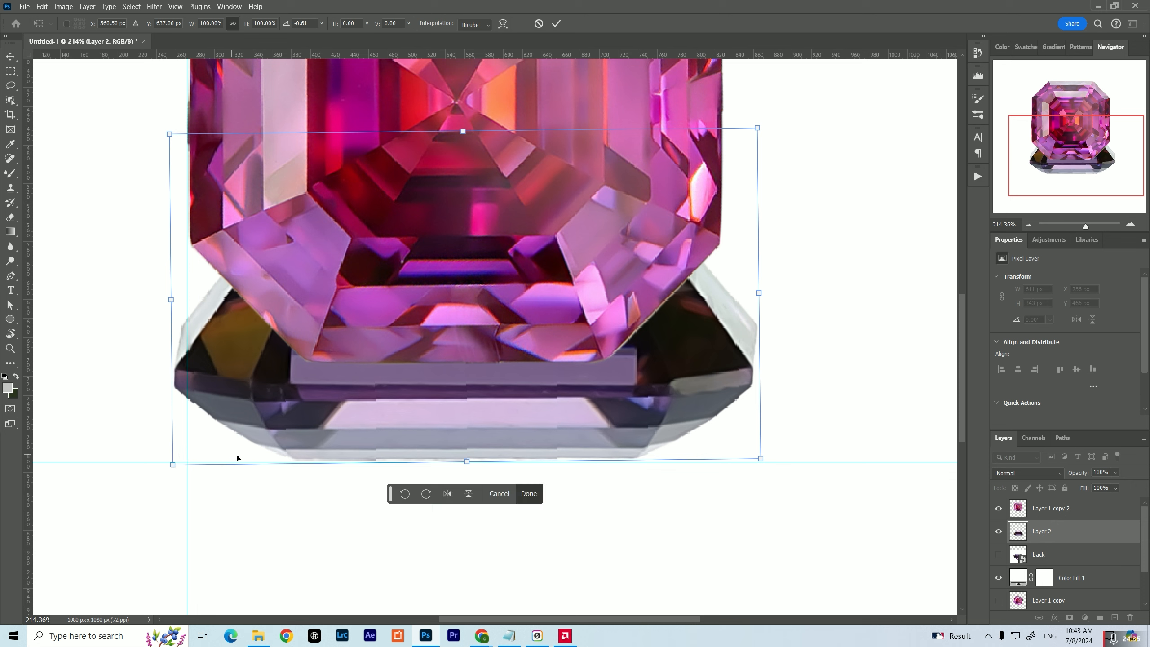
pyautogui.moveTo(773, 459); pyautogui.dragTo(779, 459)
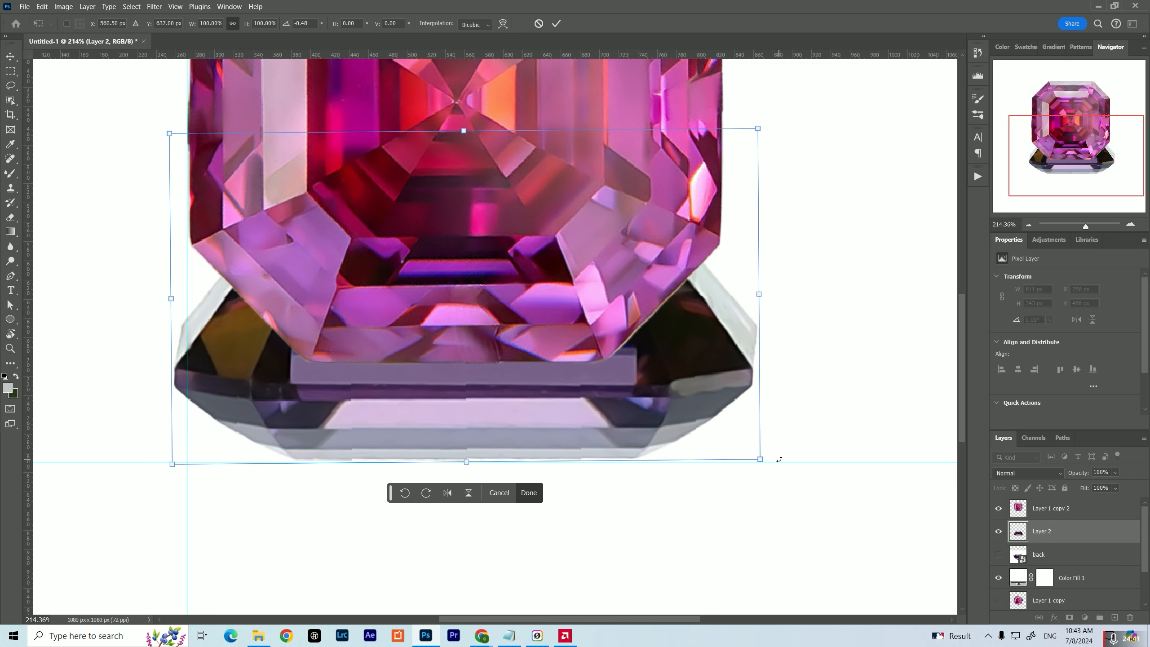
pyautogui.click(528, 493)
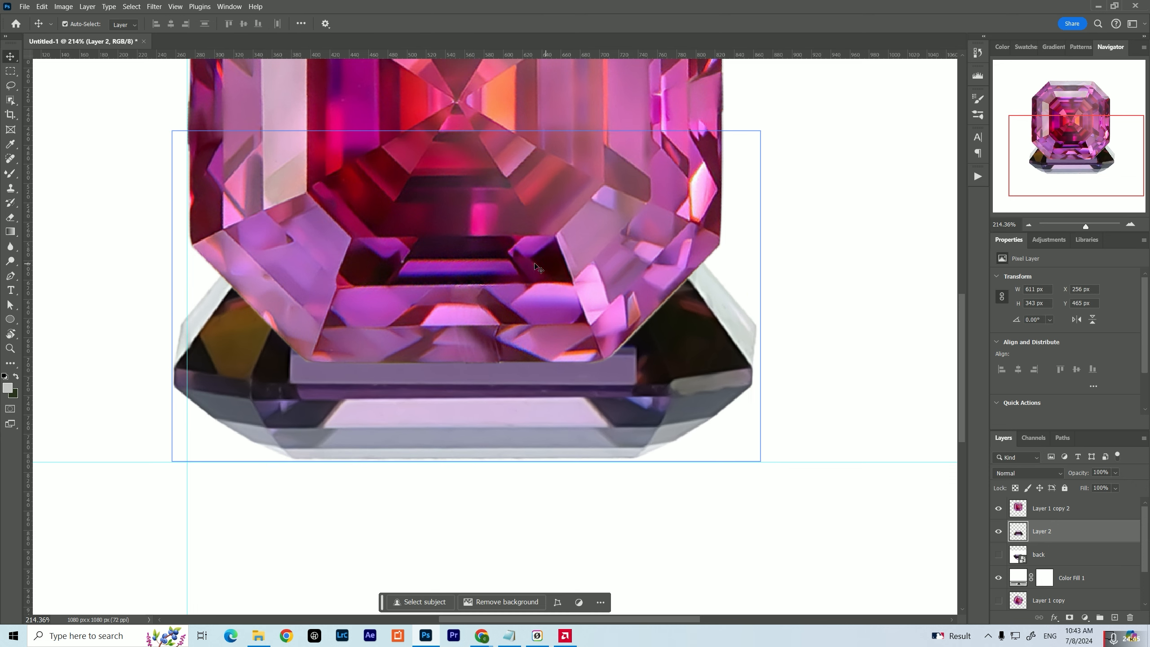
# Move the side-view gem back down beneath the top-view gem, to X 250, Y 587 px, and check the overall composition
pyautogui.moveTo(496, 411); pyautogui.dragTo(473, 560)
pyautogui.moveTo(489, 518); pyautogui.dragTo(511, 488)
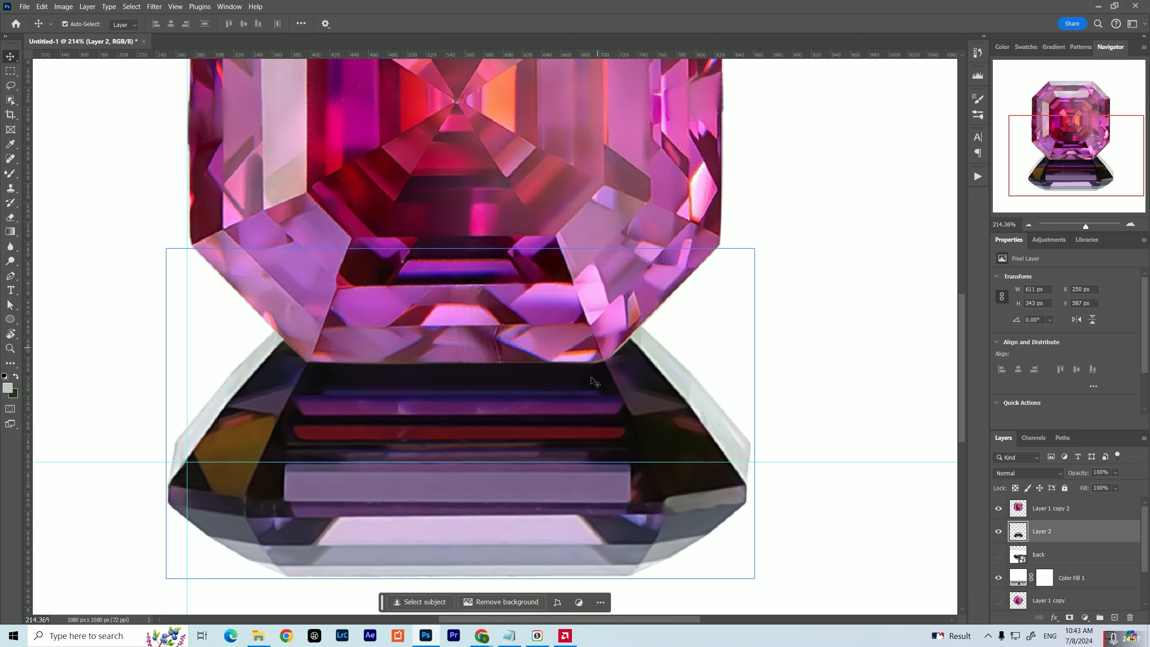
pyautogui.click(320, 325)
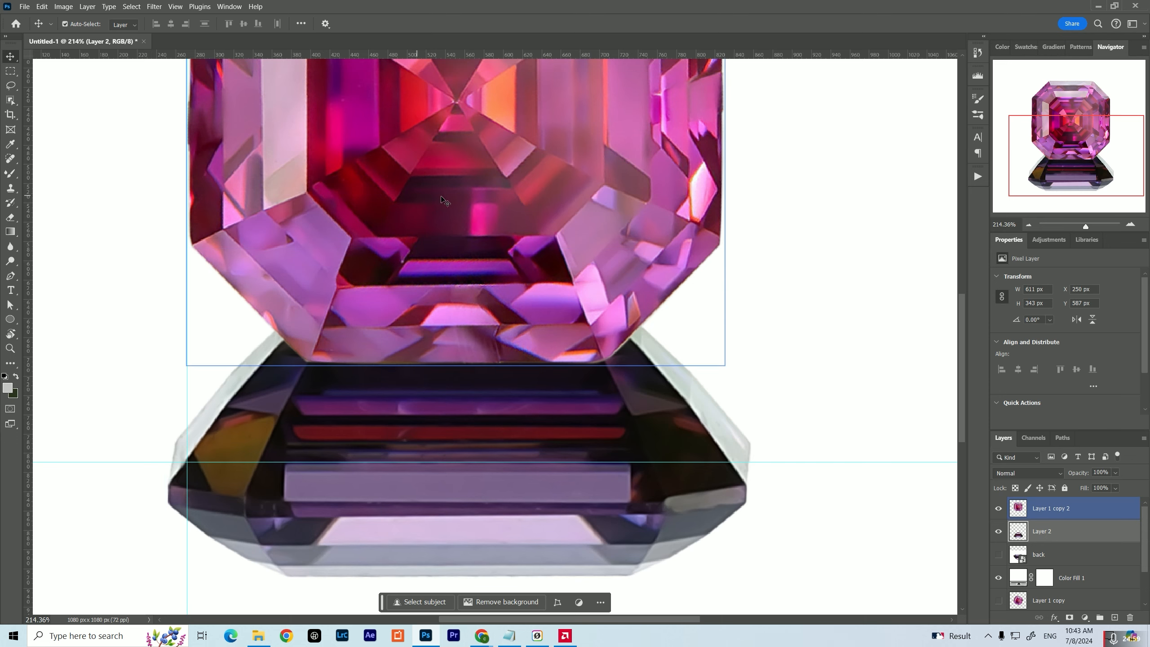
pyautogui.scroll(1, 454, 339)
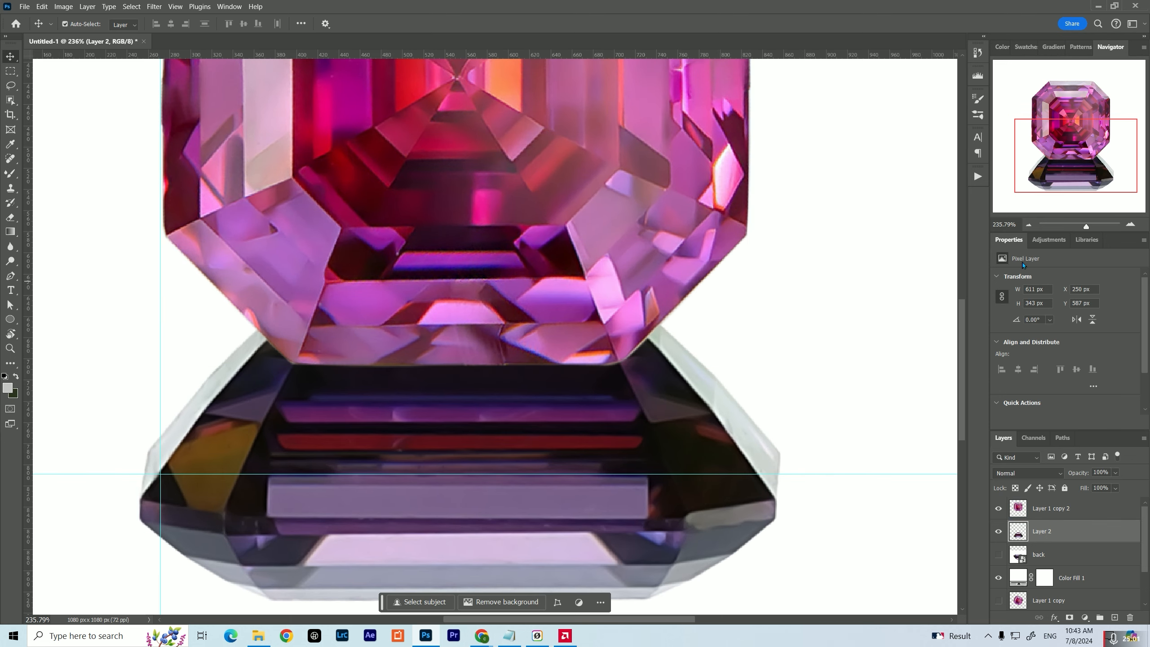
pyautogui.click(1028, 225)
pyautogui.click(1028, 225)
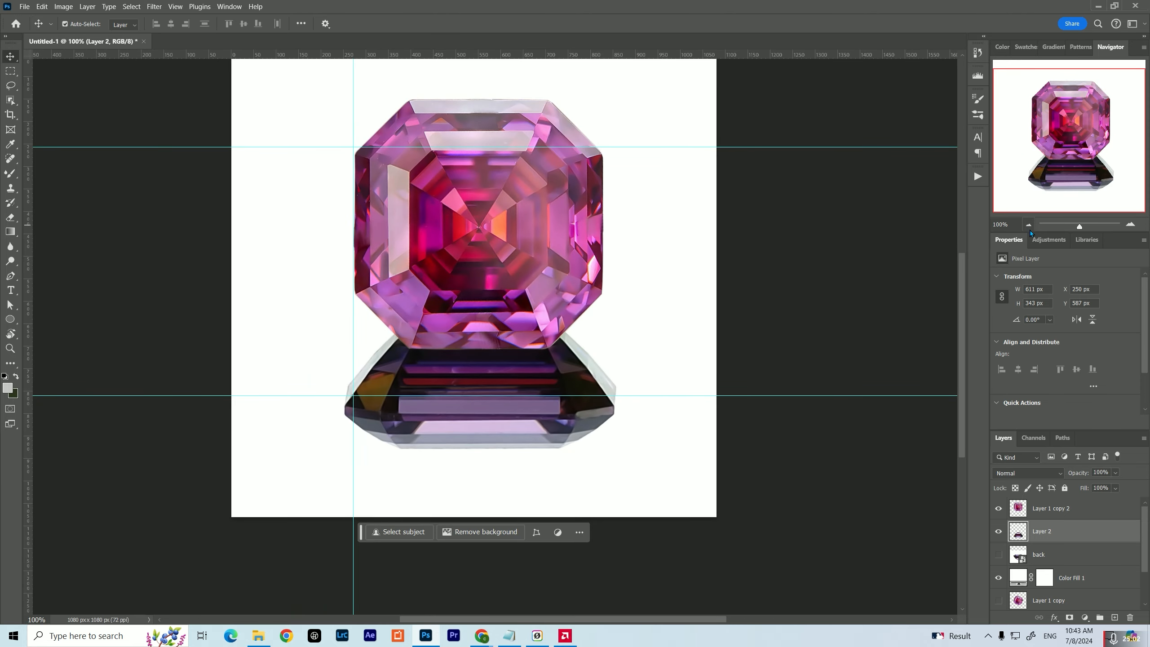
pyautogui.click(1028, 225)
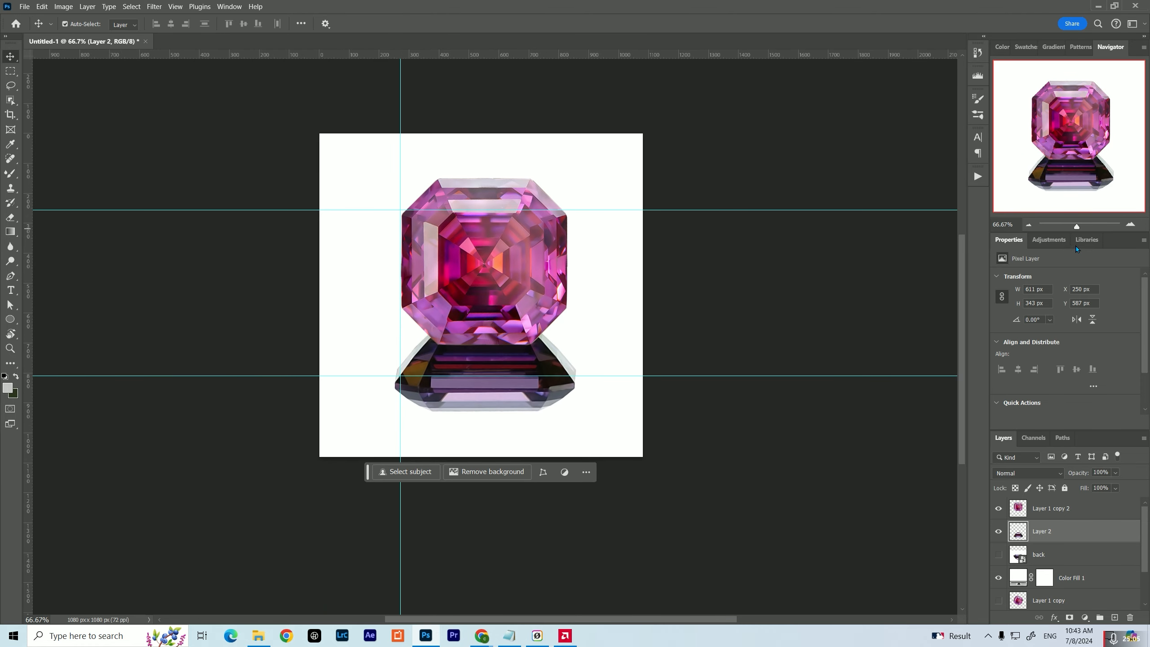
# On Layer 1 copy 2, draw a pen path along the top-view gem's lower edge, around its lower-right corner and up the diagonal edge
pyautogui.click(1131, 225)
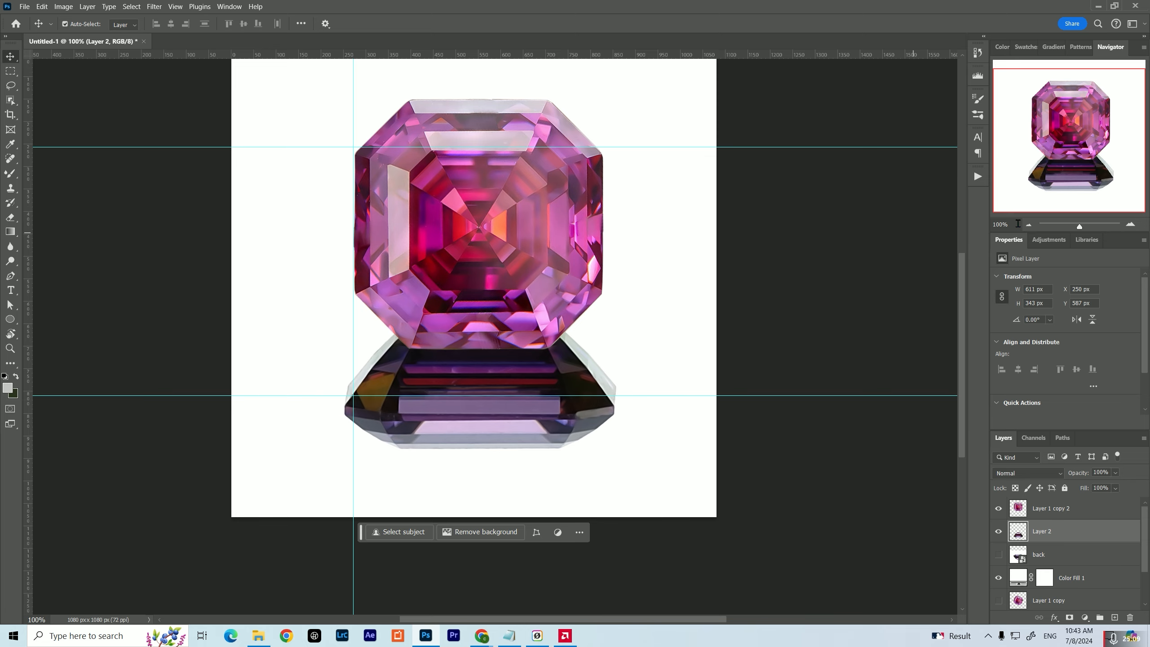
pyautogui.click(1134, 227)
pyautogui.click(1134, 227)
pyautogui.click(1134, 227)
pyautogui.click(1134, 227)
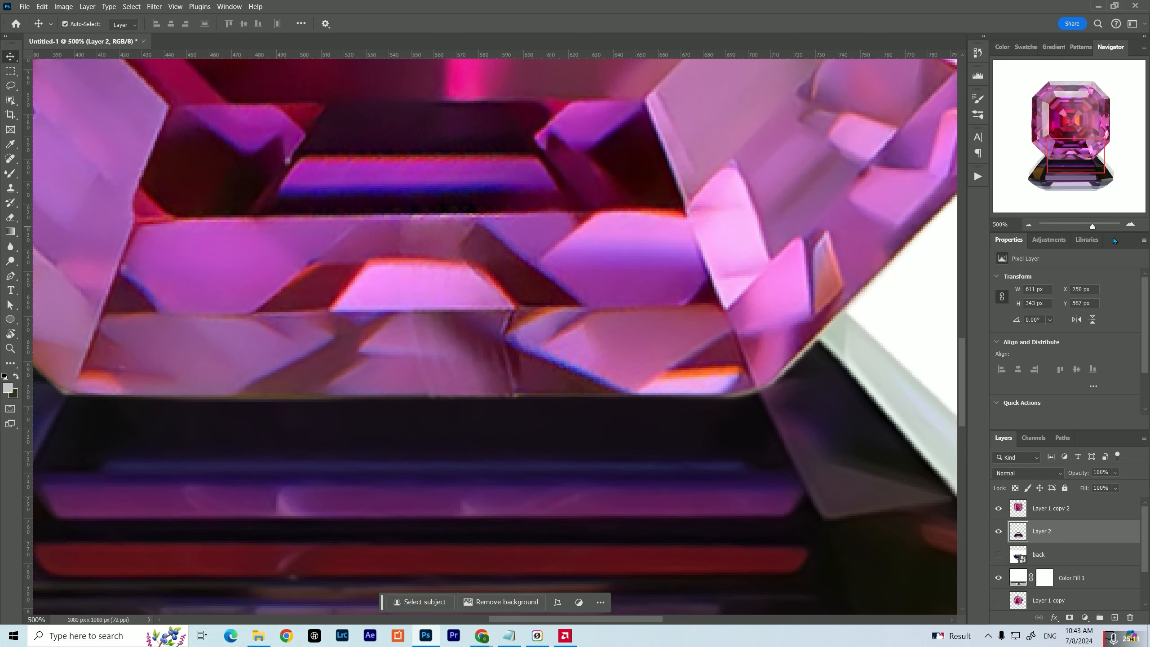
pyautogui.click(1016, 508)
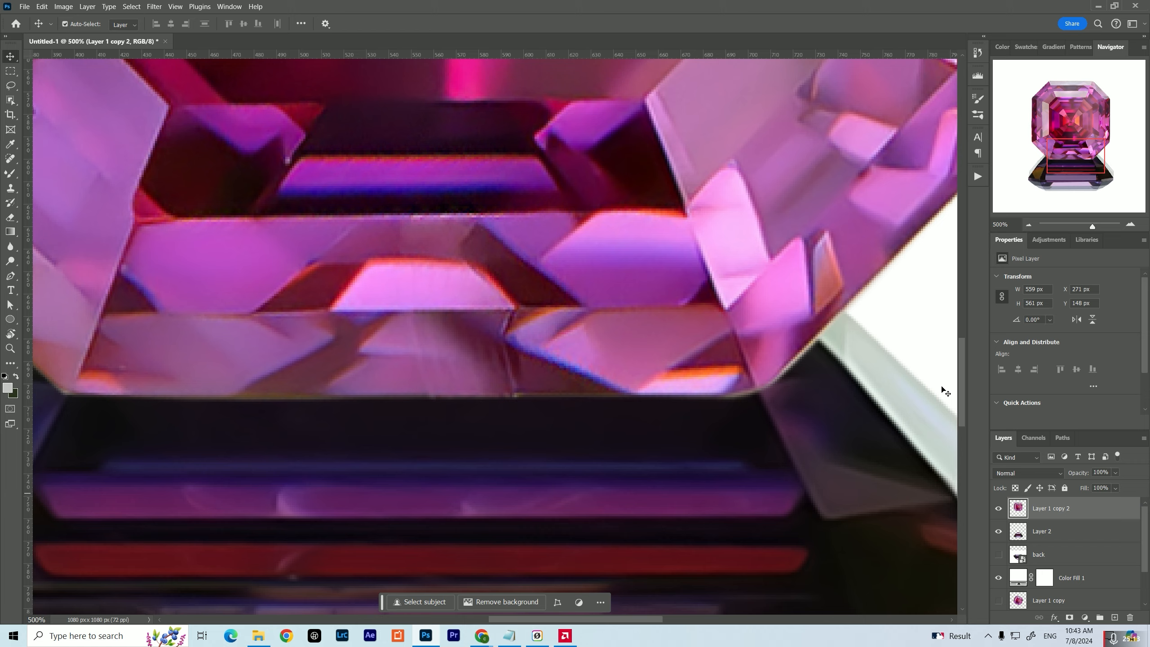
pyautogui.moveTo(688, 330); pyautogui.dragTo(510, 394)
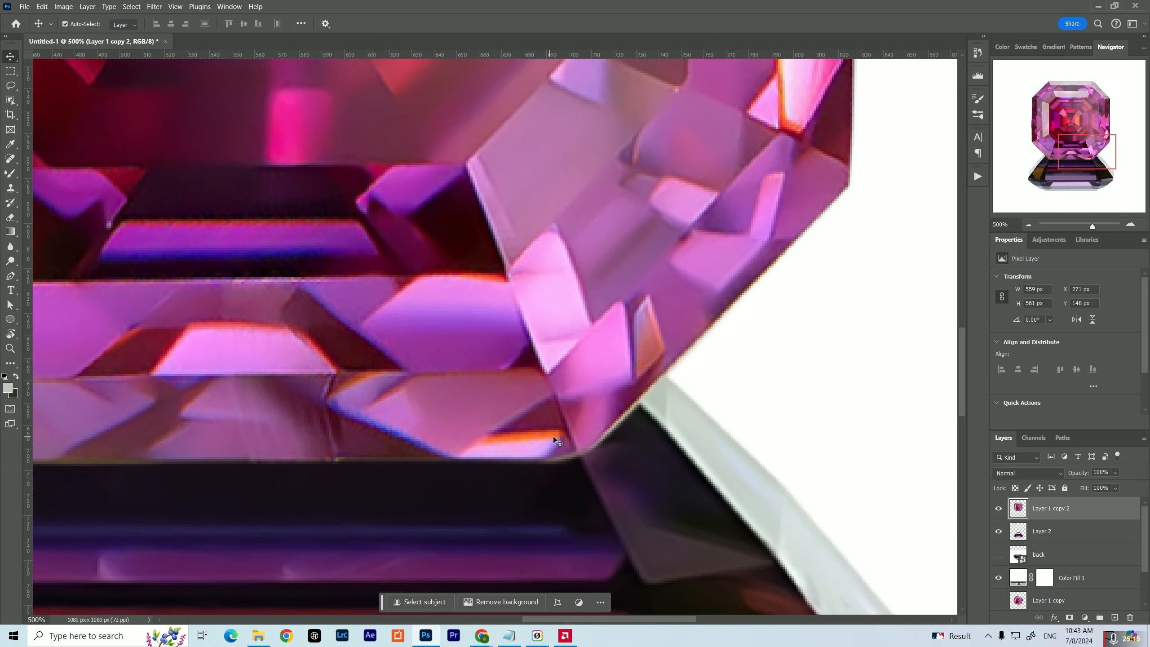
pyautogui.moveTo(553, 437); pyautogui.dragTo(652, 378)
pyautogui.moveTo(739, 329); pyautogui.dragTo(707, 332)
pyautogui.press('p')
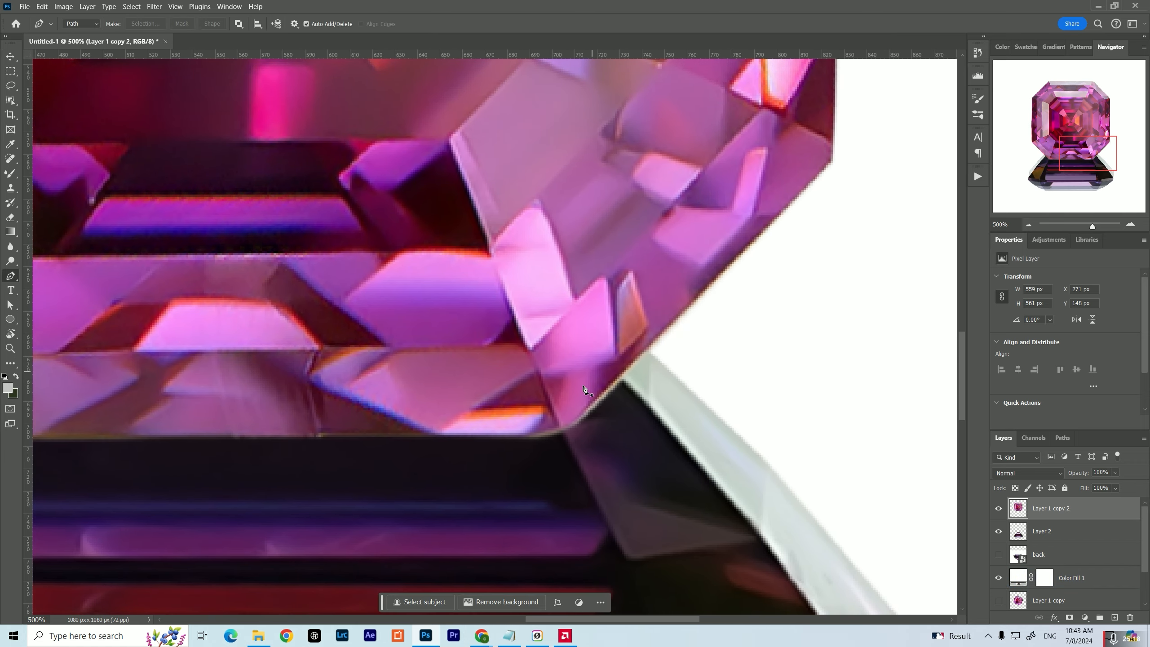
pyautogui.click(311, 435)
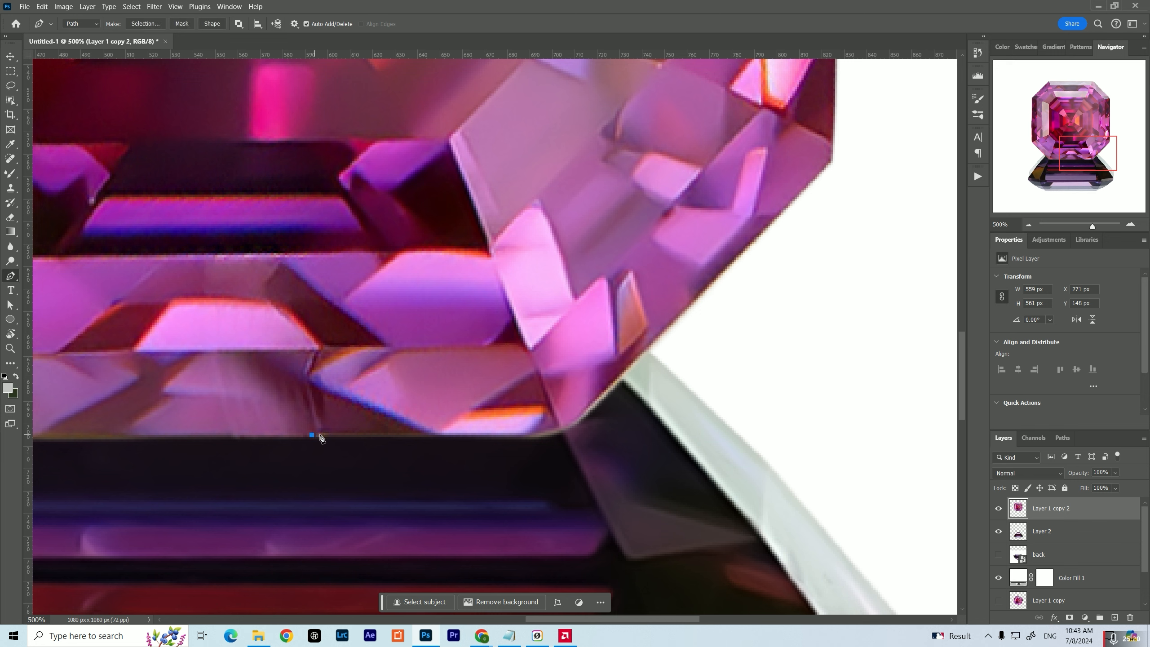
pyautogui.click(530, 435)
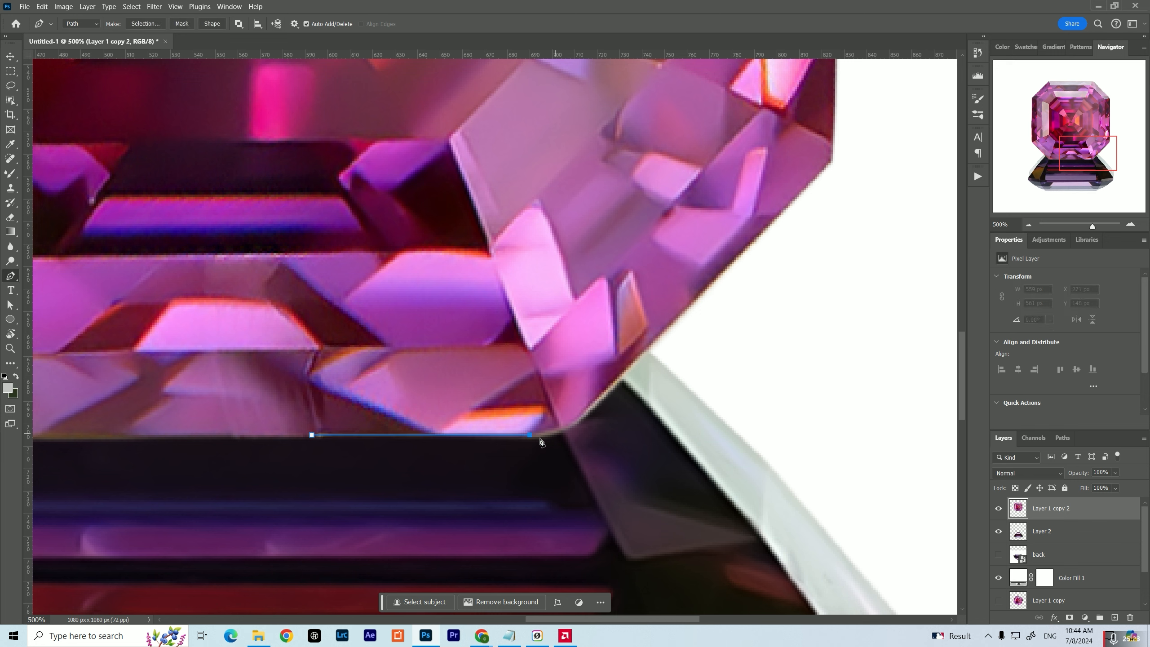
pyautogui.click(575, 422)
pyautogui.click(785, 206)
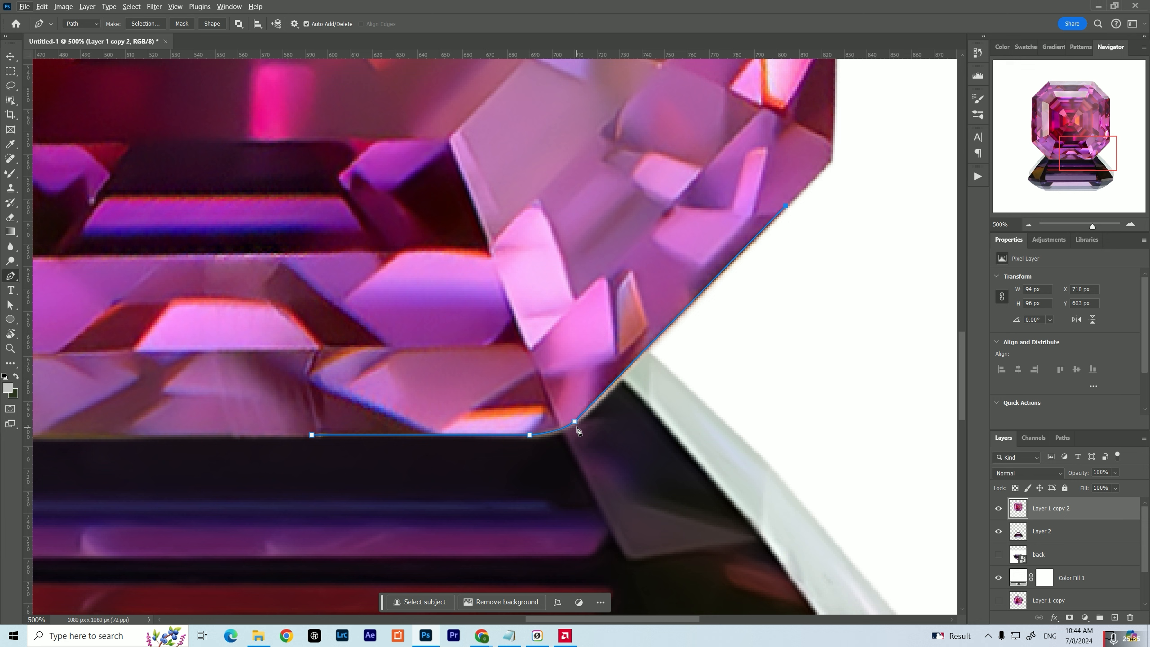
# Trace the path back around the lower-right corner and along the lower edge, closing it as a thin sliver at its starting point
pyautogui.moveTo(576, 425); pyautogui.dragTo(551, 441)
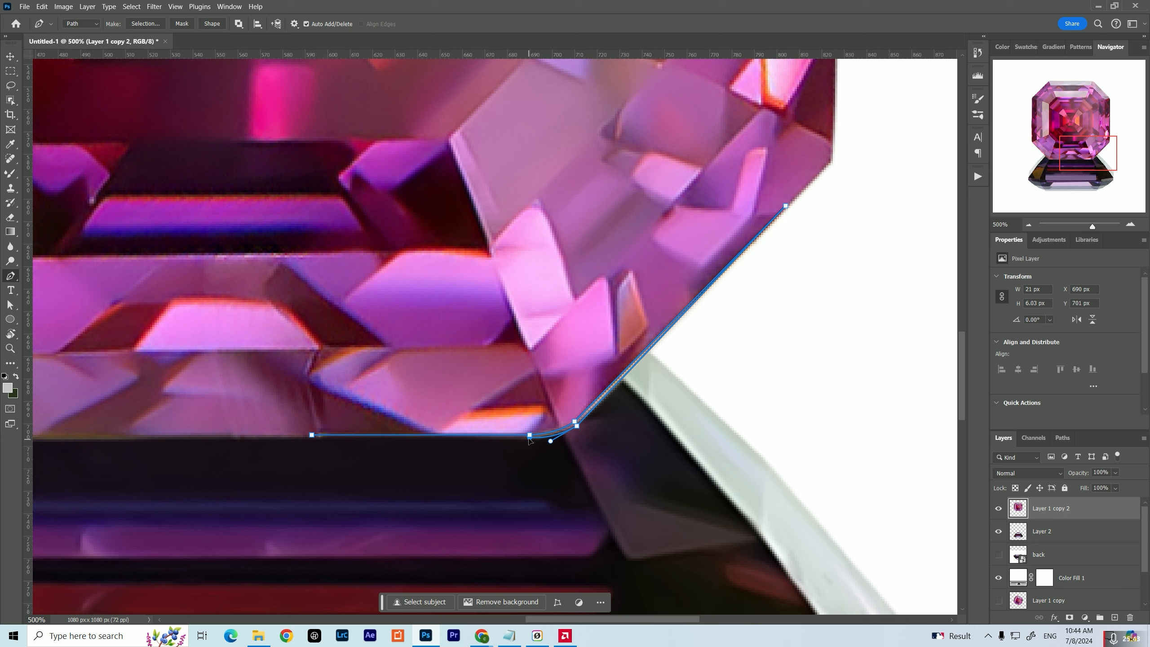
pyautogui.moveTo(577, 430); pyautogui.dragTo(577, 433)
pyautogui.click(309, 437)
pyautogui.click(311, 435)
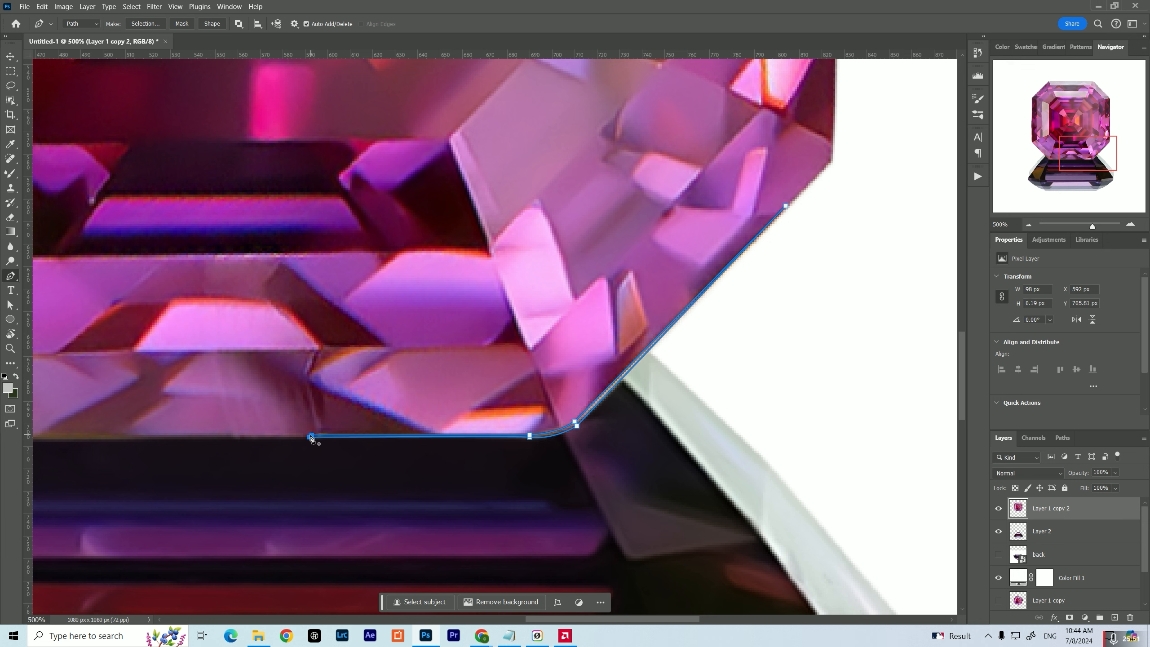
pyautogui.click(311, 437)
# Load the work path as a selection and add a new empty layer above Layer 1 copy 2
pyautogui.click(1061, 437)
pyautogui.keyDown('ctrl'); pyautogui.click(1000, 460); pyautogui.keyUp('ctrl')
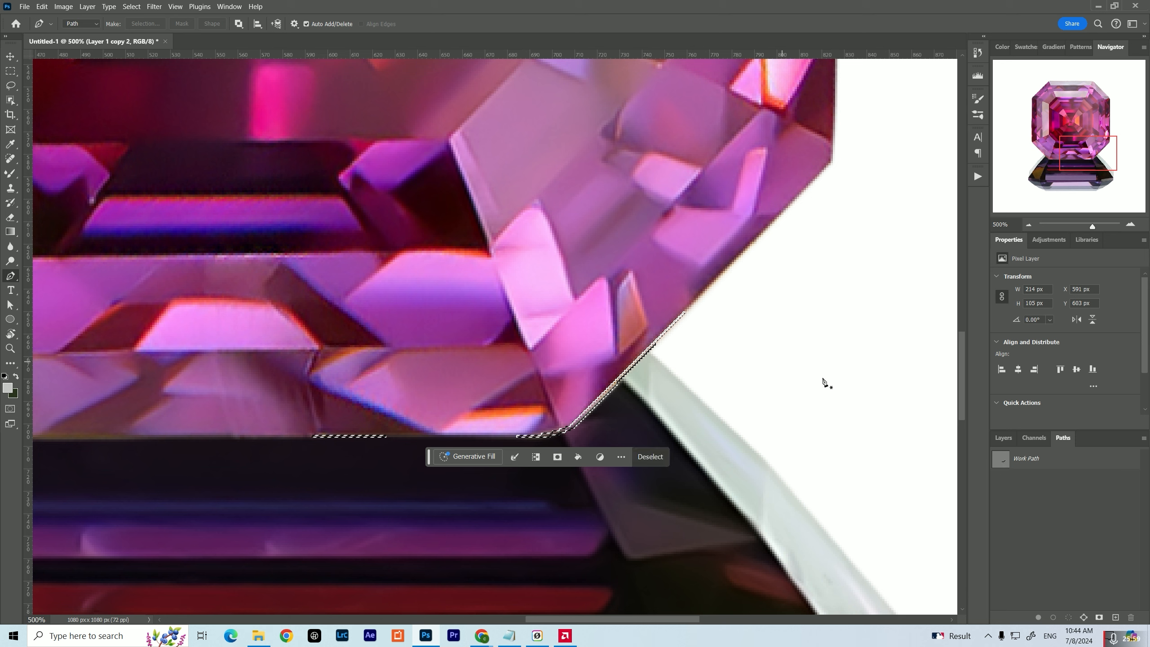
pyautogui.click(1001, 438)
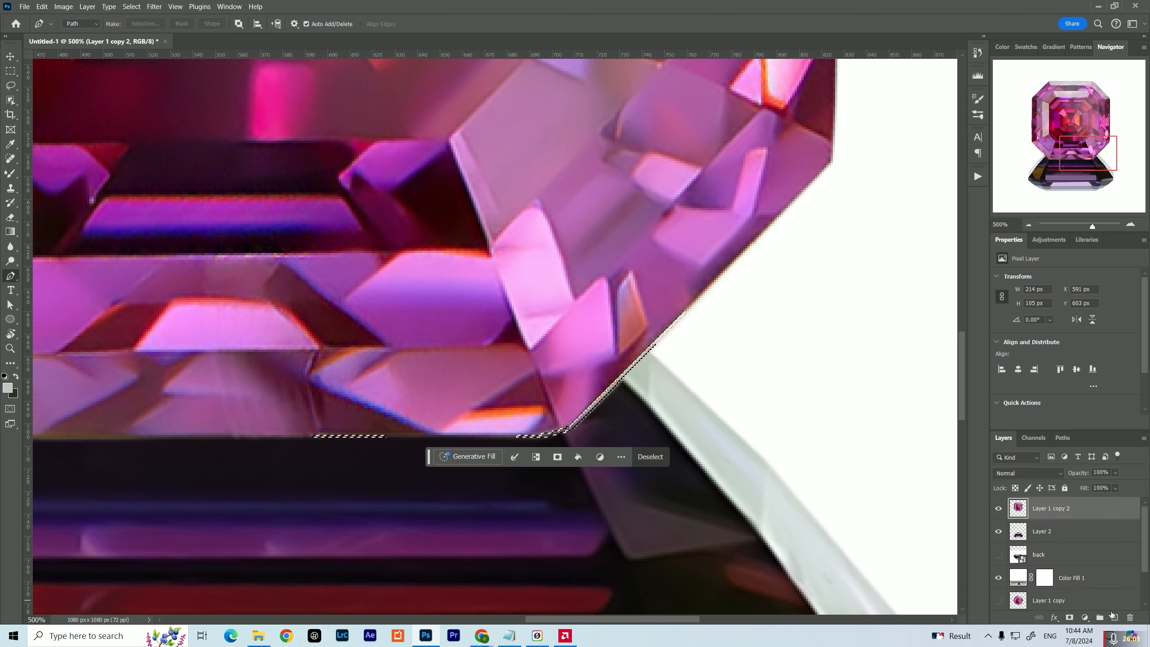
pyautogui.click(1114, 618)
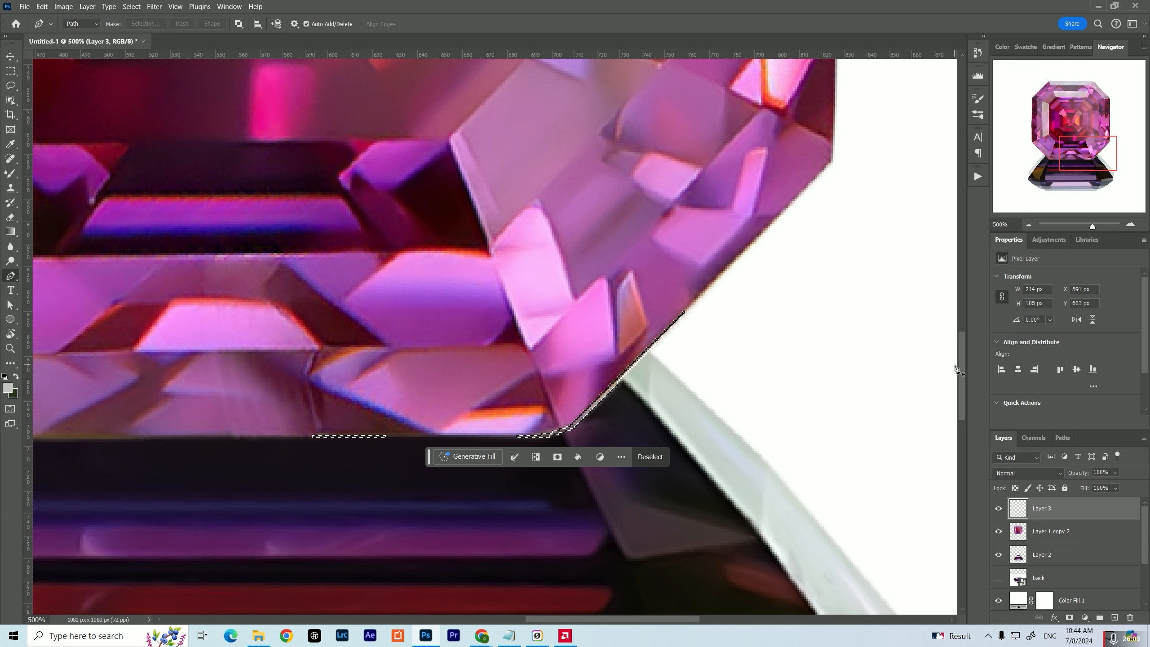
# Sample pink from the gem and brush it at 1% flow along the selected lower-right diagonal edge
pyautogui.click(10, 173)
pyautogui.click(49, 173)
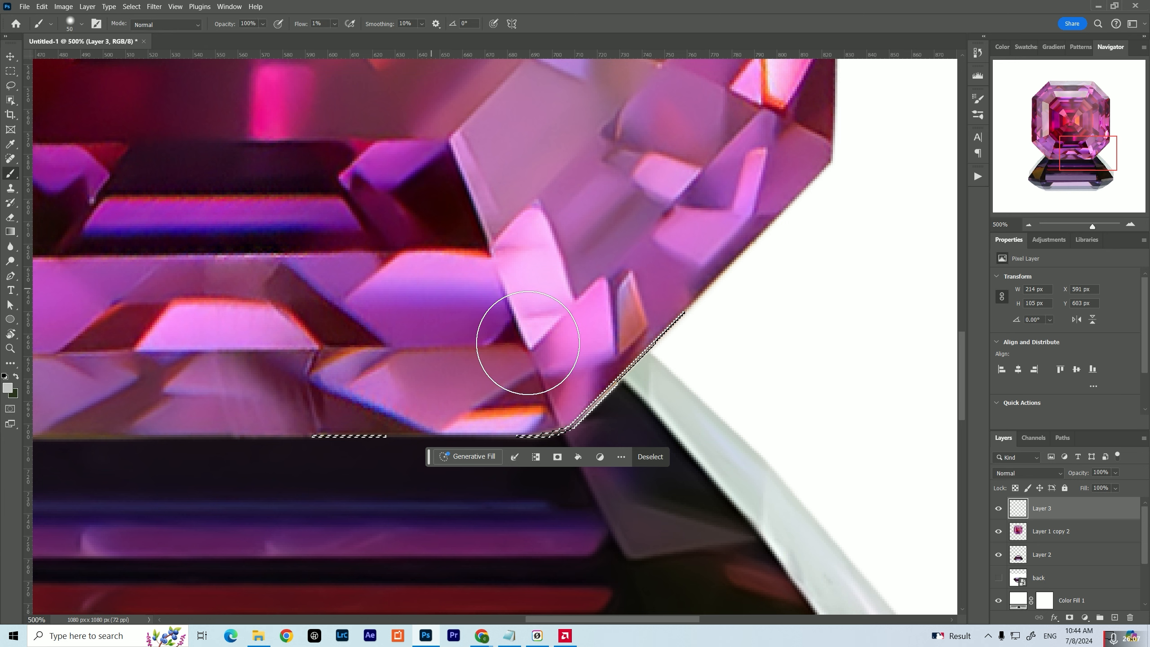
pyautogui.press('i')
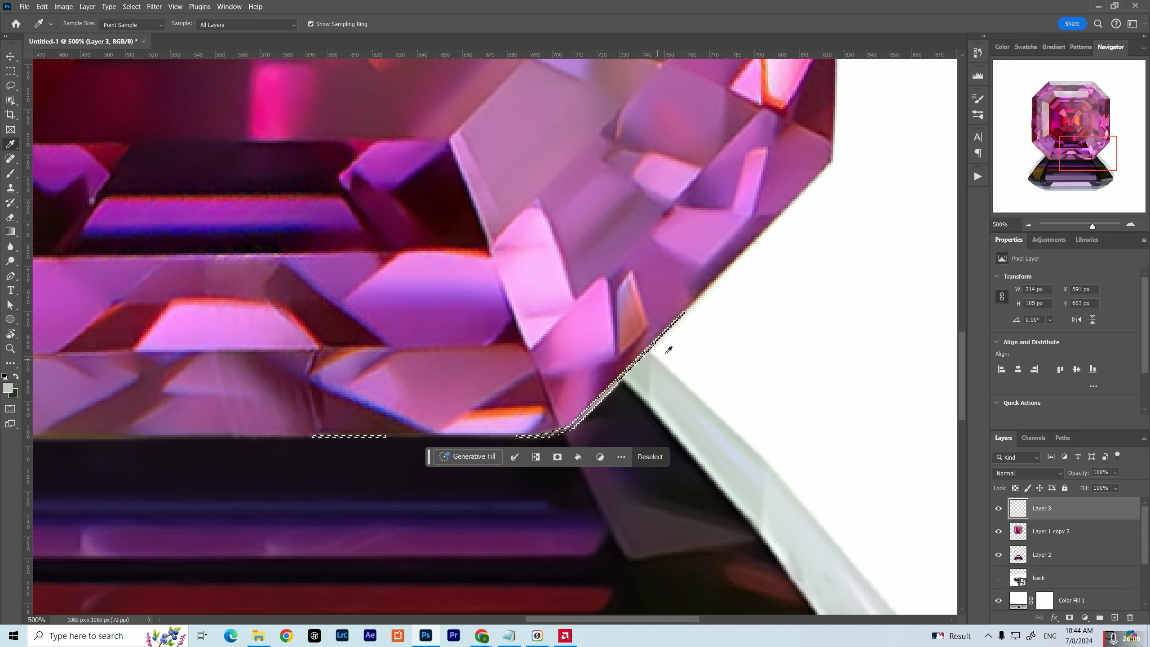
pyautogui.click(664, 316)
pyautogui.press('b')
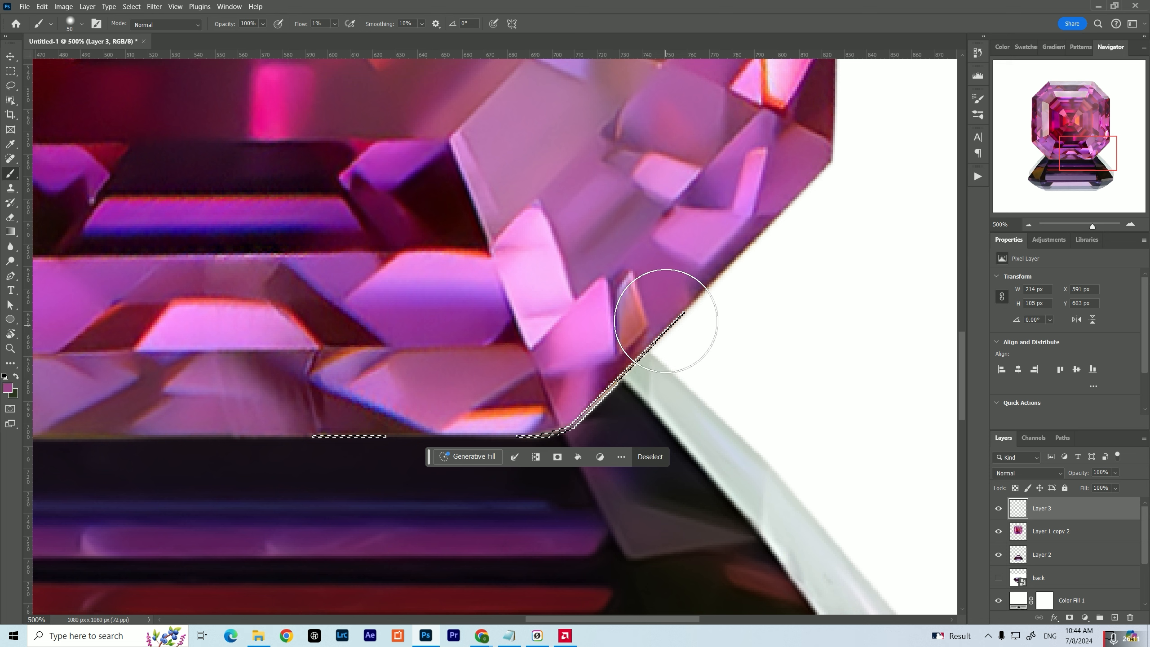
pyautogui.keyDown('alt'); pyautogui.click(617, 369); pyautogui.keyUp('alt')
pyautogui.moveTo(628, 387)
pyautogui.mouseDown()
pyautogui.moveTo(640, 428)
pyautogui.moveTo(635, 362)
pyautogui.moveTo(633, 425)
pyautogui.moveTo(588, 416)
pyautogui.mouseUp()
pyautogui.keyDown('alt'); pyautogui.click(577, 398); pyautogui.keyUp('alt')
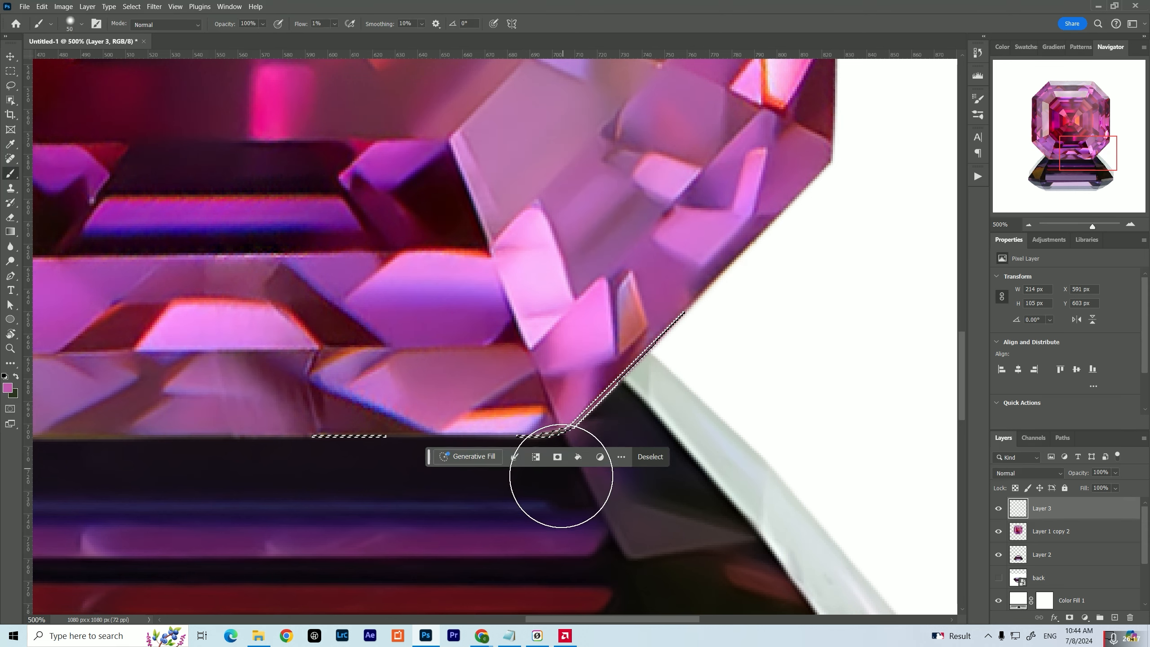
# Sample a darker purple near the lower-right corner, reduce the brush size to 9, and paint the selected corner edge
pyautogui.press('alt')
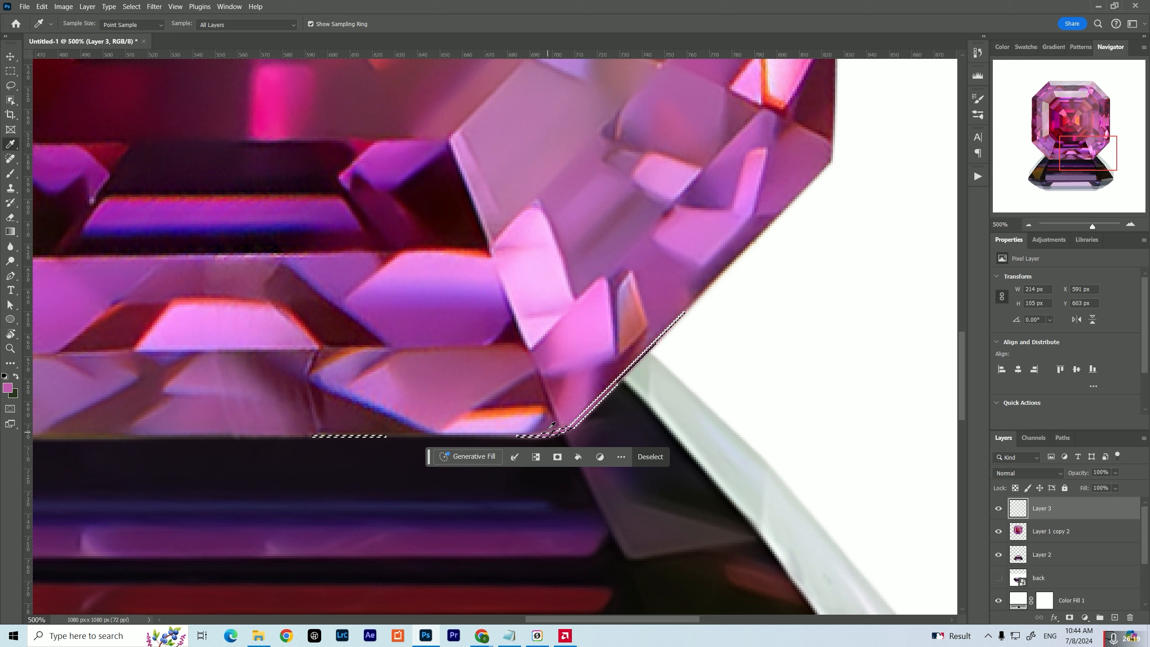
pyautogui.keyDown('alt'); pyautogui.click(551, 421); pyautogui.keyUp('alt')
pyautogui.press('[')
pyautogui.press('[')
pyautogui.press('[')
pyautogui.press('[')
pyautogui.press('[')
pyautogui.press('[')
pyautogui.press('[')
pyautogui.press('[')
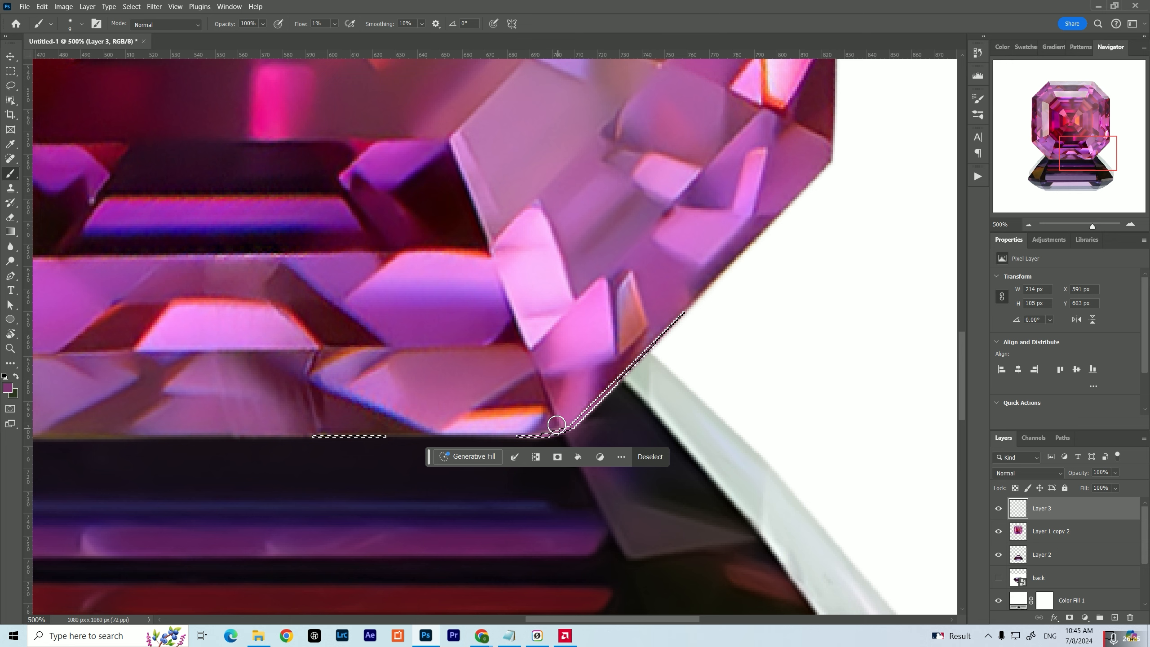
pyautogui.keyDown('alt'); pyautogui.click(553, 430); pyautogui.keyUp('alt')
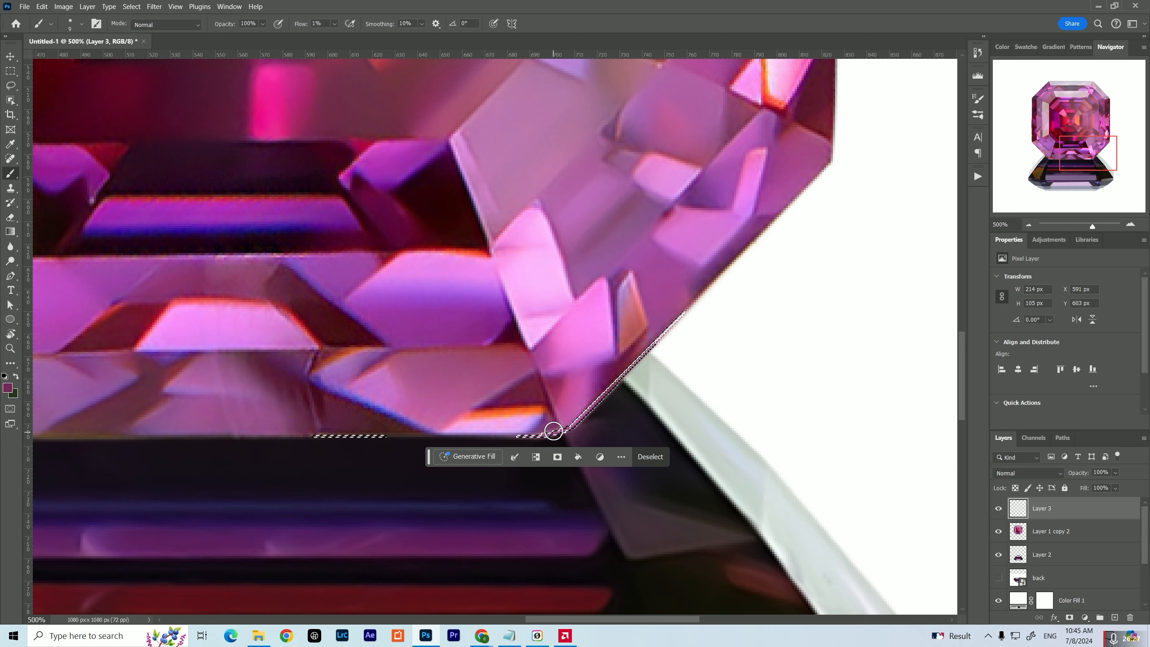
# Sample a dark tone from the top-view gem's lower edge, paint the selected strip there, and clear the selection
pyautogui.scroll(-1, 550, 419)
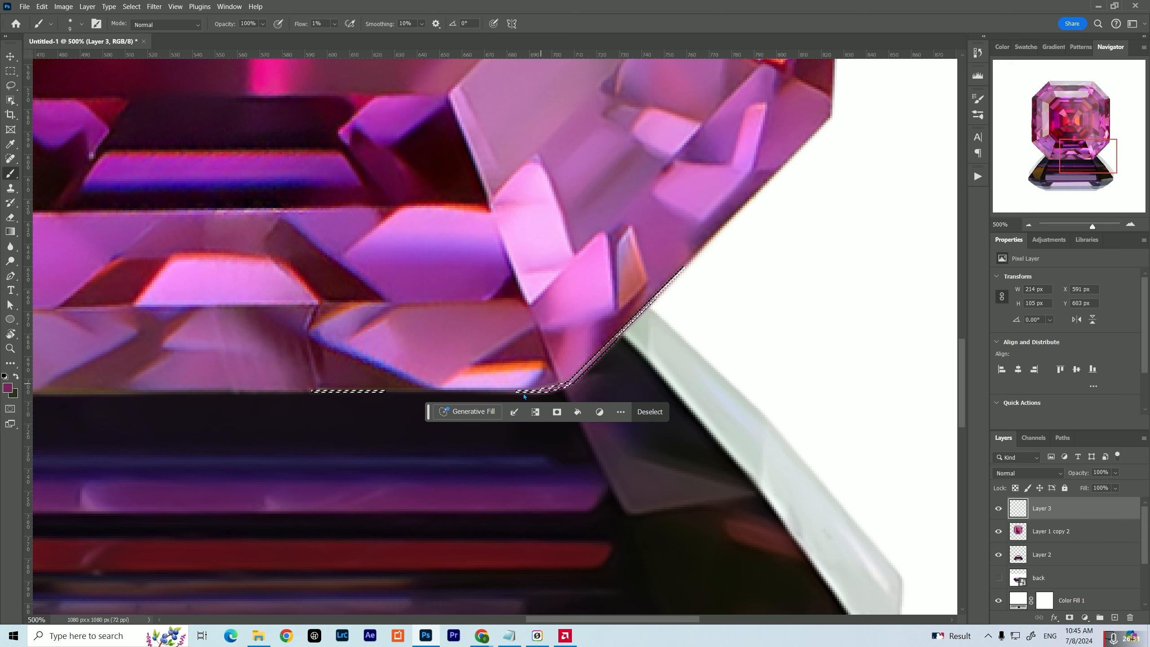
pyautogui.press('alt')
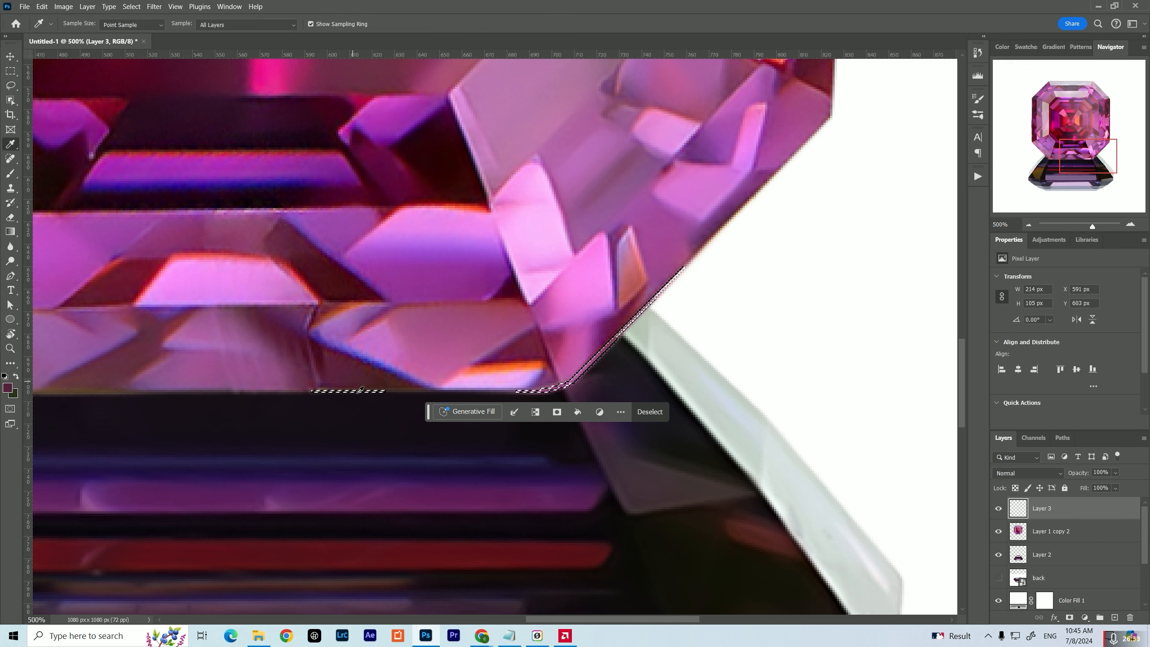
pyautogui.keyDown('alt'); pyautogui.click(360, 388); pyautogui.keyUp('alt')
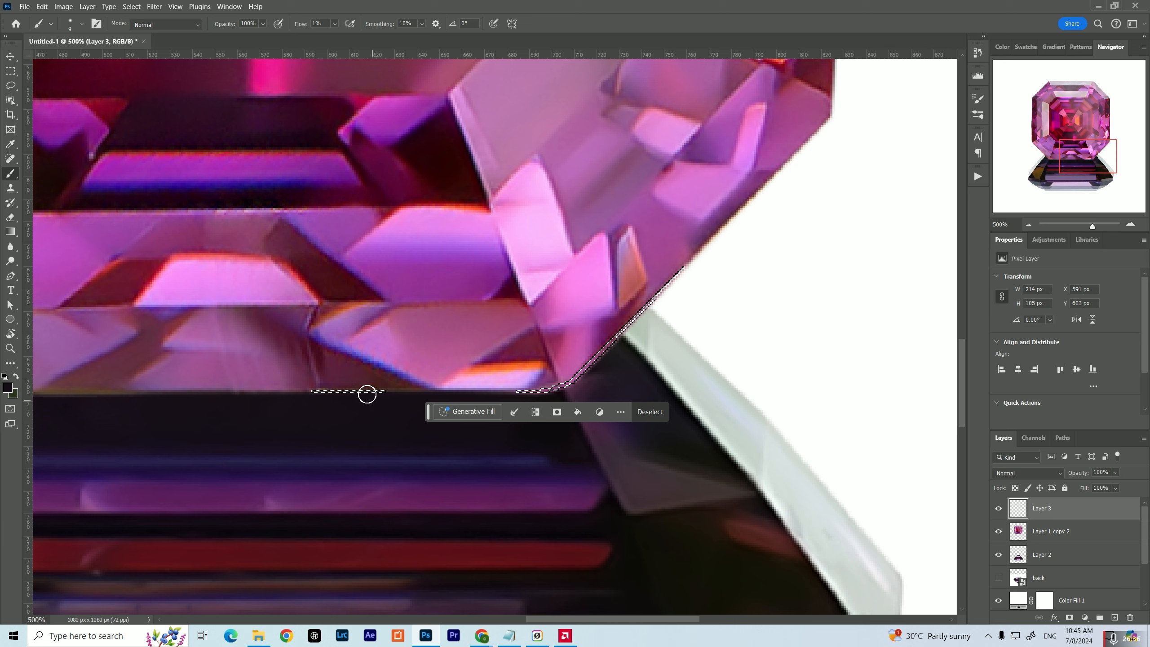
pyautogui.click(650, 412)
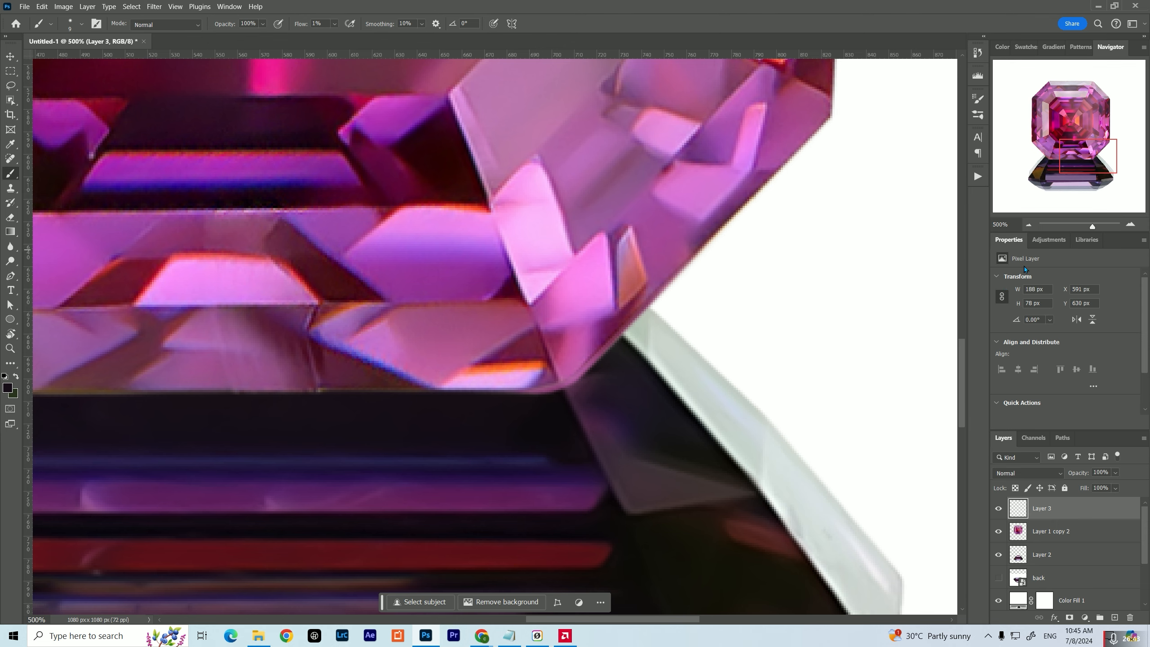
pyautogui.click(1028, 225)
pyautogui.click(1028, 225)
pyautogui.click(1028, 224)
pyautogui.click(1029, 224)
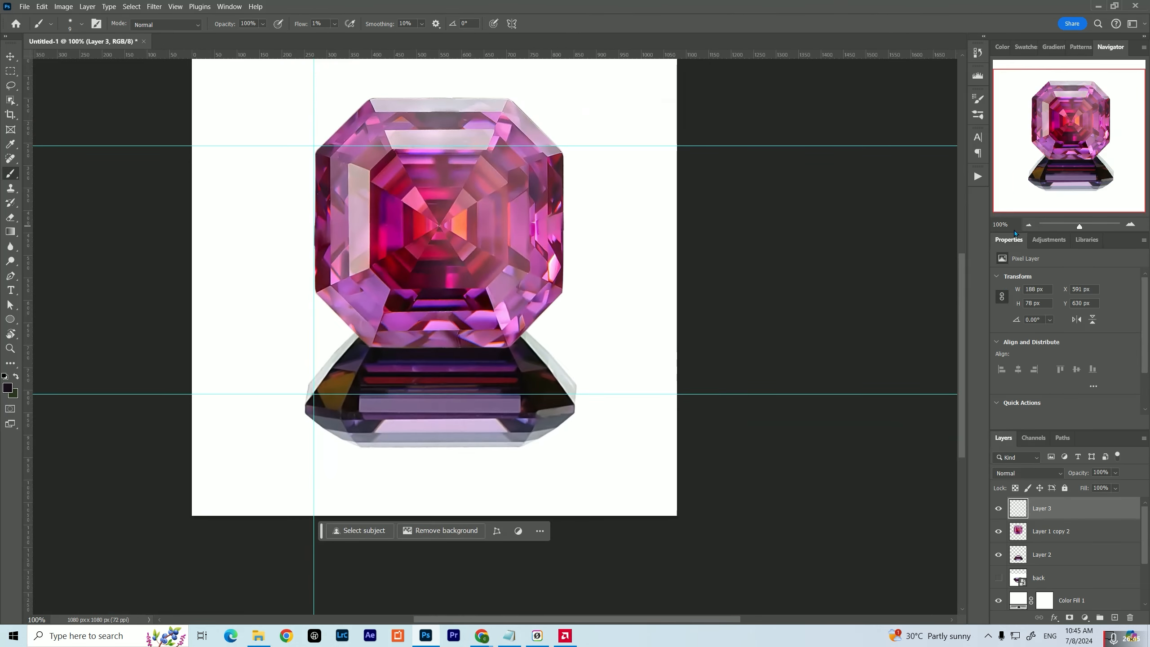
# Restore the edge selection, paint the top-view gem's lower-right corner strip with magenta sampled beside it, and clear the selection
pyautogui.click(1131, 224)
pyautogui.click(1130, 224)
pyautogui.click(1130, 225)
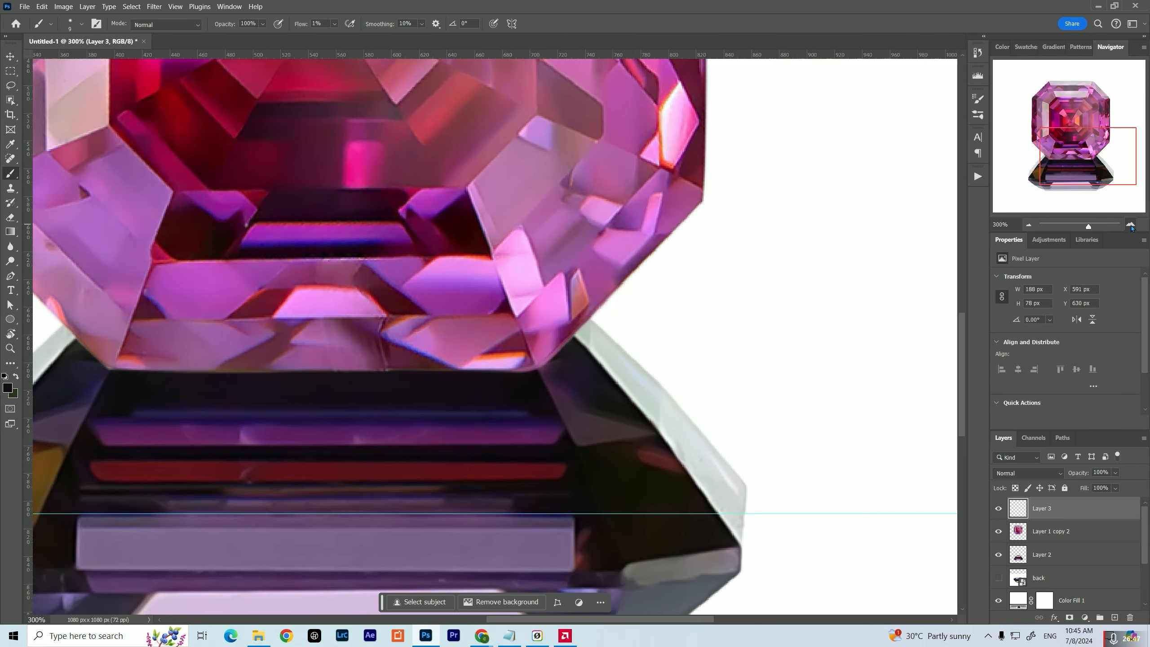
pyautogui.click(1130, 225)
pyautogui.click(1130, 225)
pyautogui.click(1130, 224)
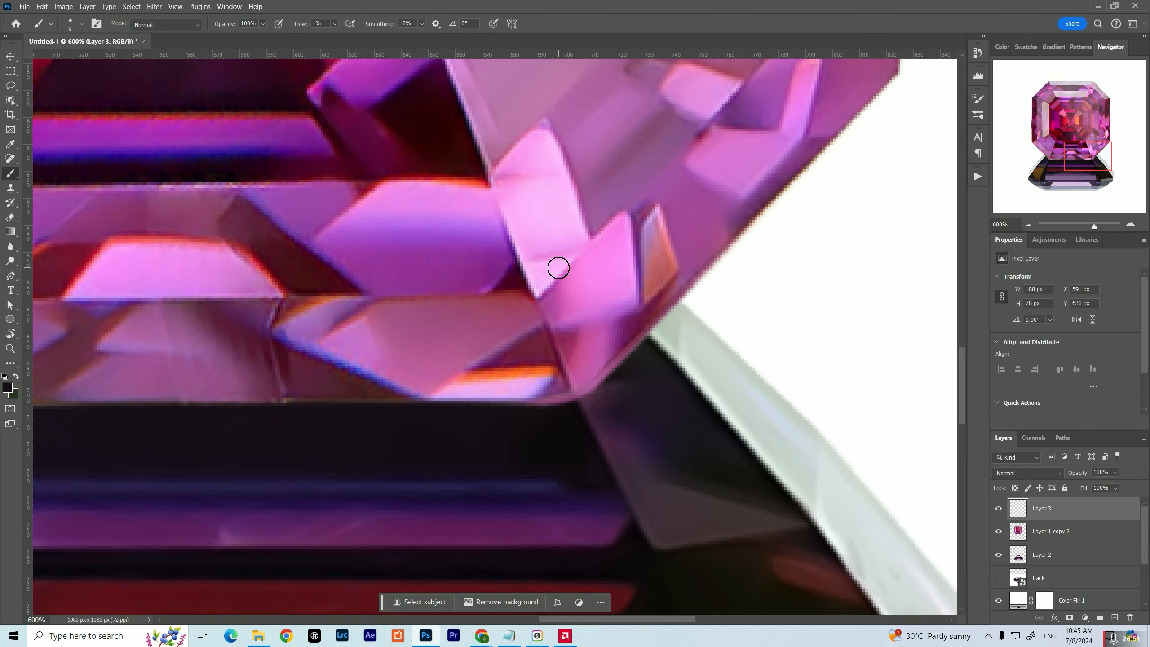
pyautogui.hotkey('ctrl', 'z')
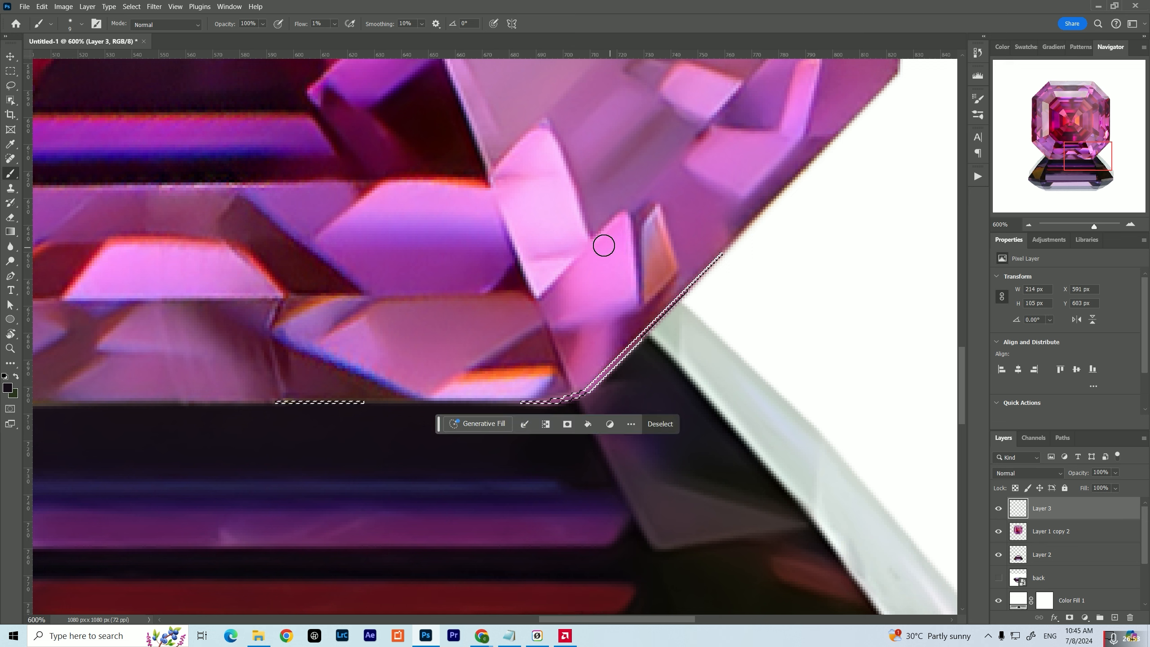
pyautogui.keyDown('alt'); pyautogui.click(624, 340); pyautogui.keyUp('alt')
pyautogui.press('alt')
pyautogui.keyDown('alt'); pyautogui.click(551, 386); pyautogui.keyUp('alt')
pyautogui.keyDown('alt'); pyautogui.click(571, 394); pyautogui.keyUp('alt')
pyautogui.keyDown('alt'); pyautogui.click(609, 362); pyautogui.keyUp('alt')
pyautogui.click(659, 423)
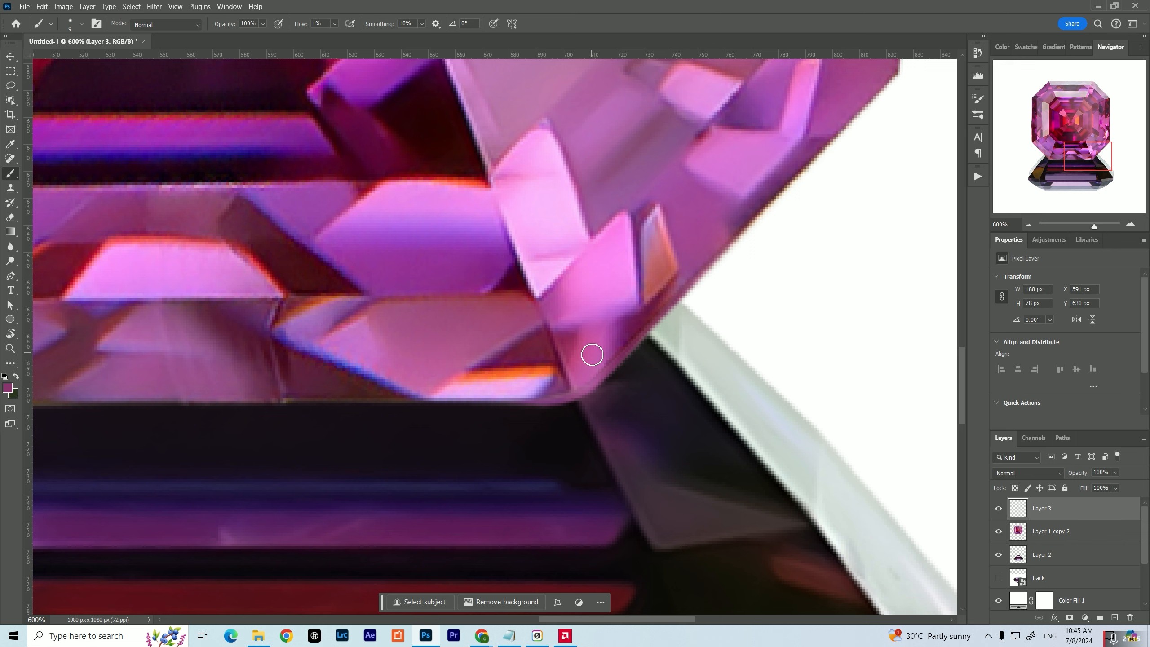
# Switch to the Mixer Brush at a smaller size and merge Layer 3 with Layer 1 copy 2
pyautogui.press('alt')
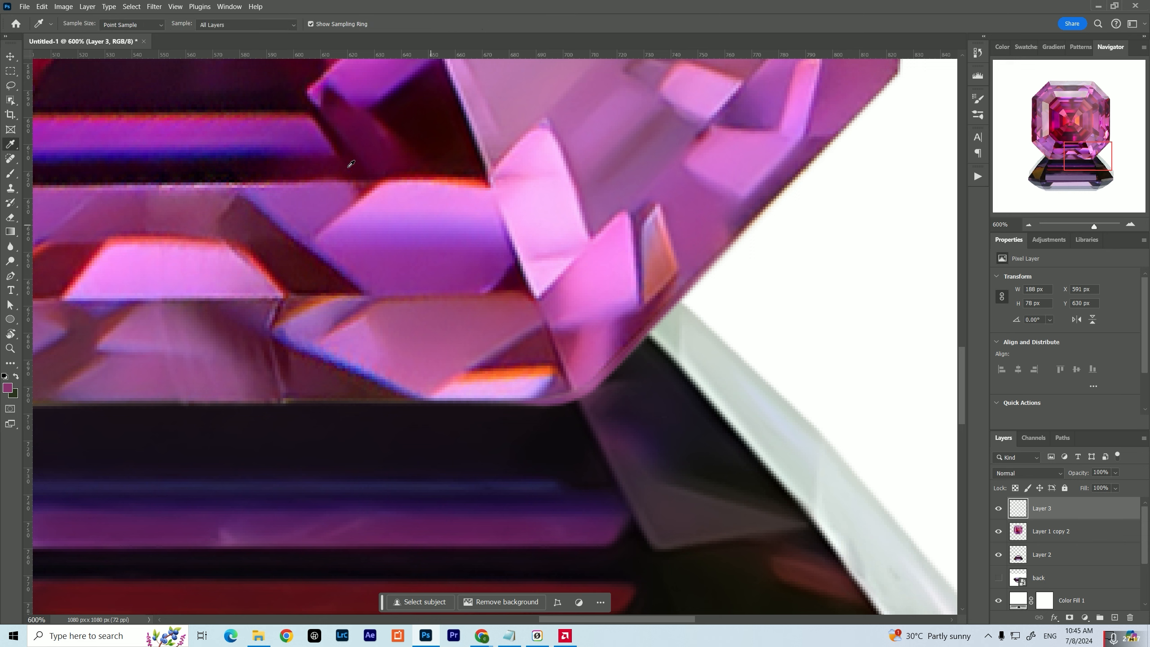
pyautogui.rightClick(10, 172)
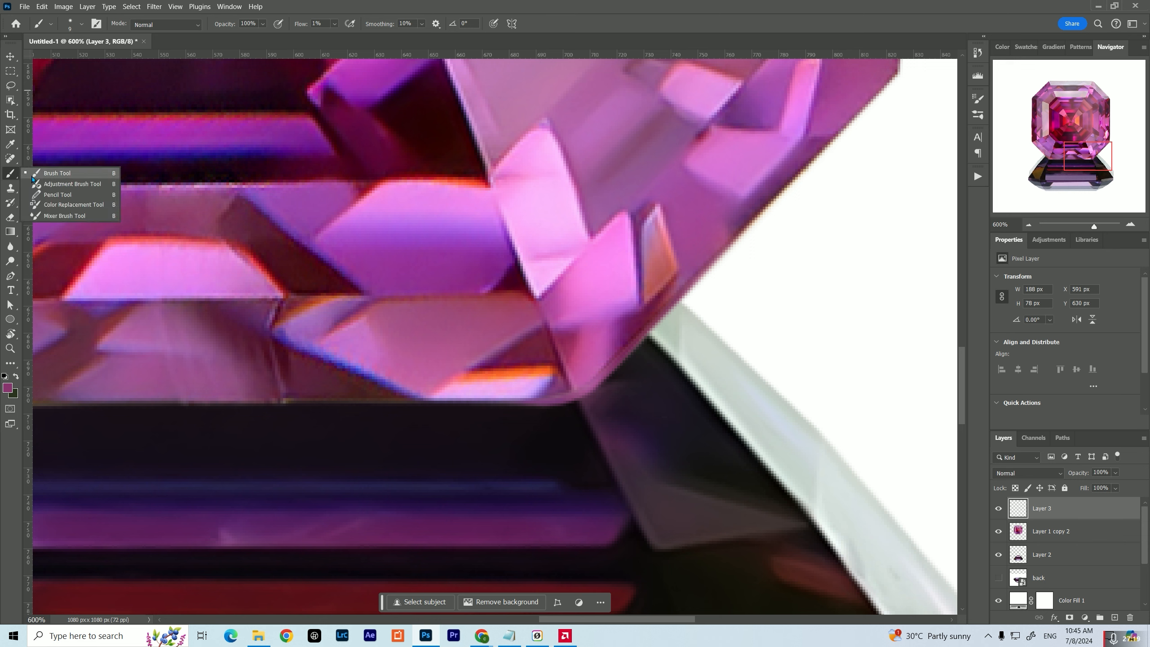
pyautogui.click(44, 216)
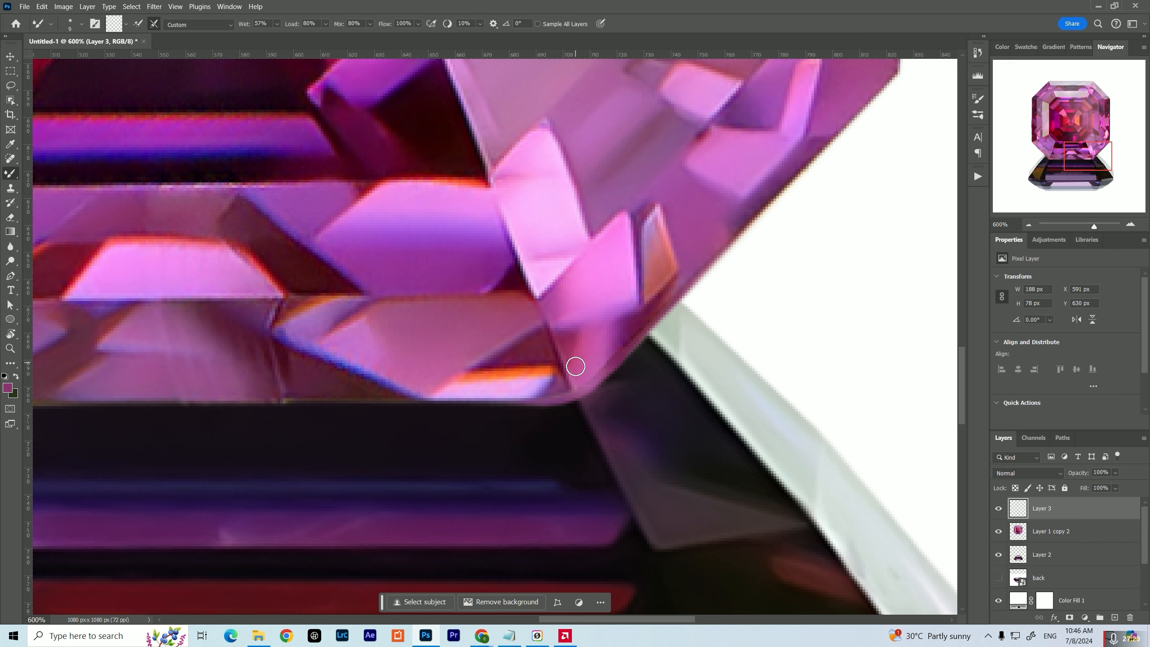
pyautogui.press('[')
pyautogui.keyDown('ctrl'); pyautogui.click(1050, 536); pyautogui.keyUp('ctrl')
pyautogui.hotkey('ctrl', 'e')
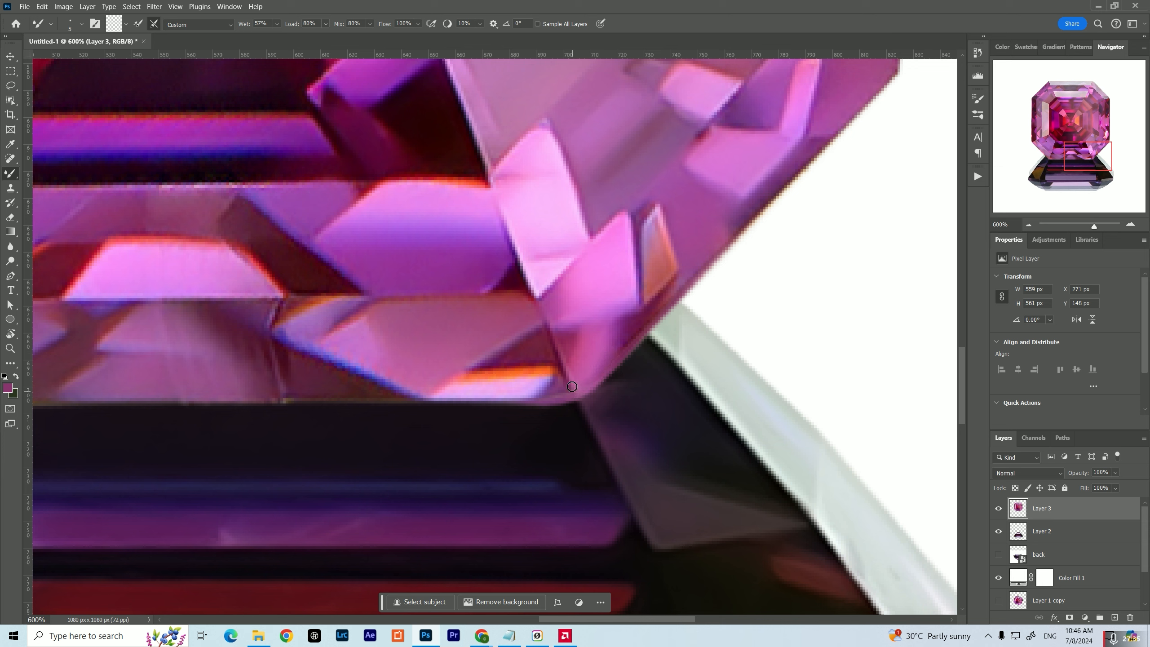
# Examine the top-view gem's retouched lower edge and its fit with the side-view gem, both close up and whole
pyautogui.click(1028, 224)
pyautogui.click(1028, 225)
pyautogui.click(1028, 224)
pyautogui.click(1028, 224)
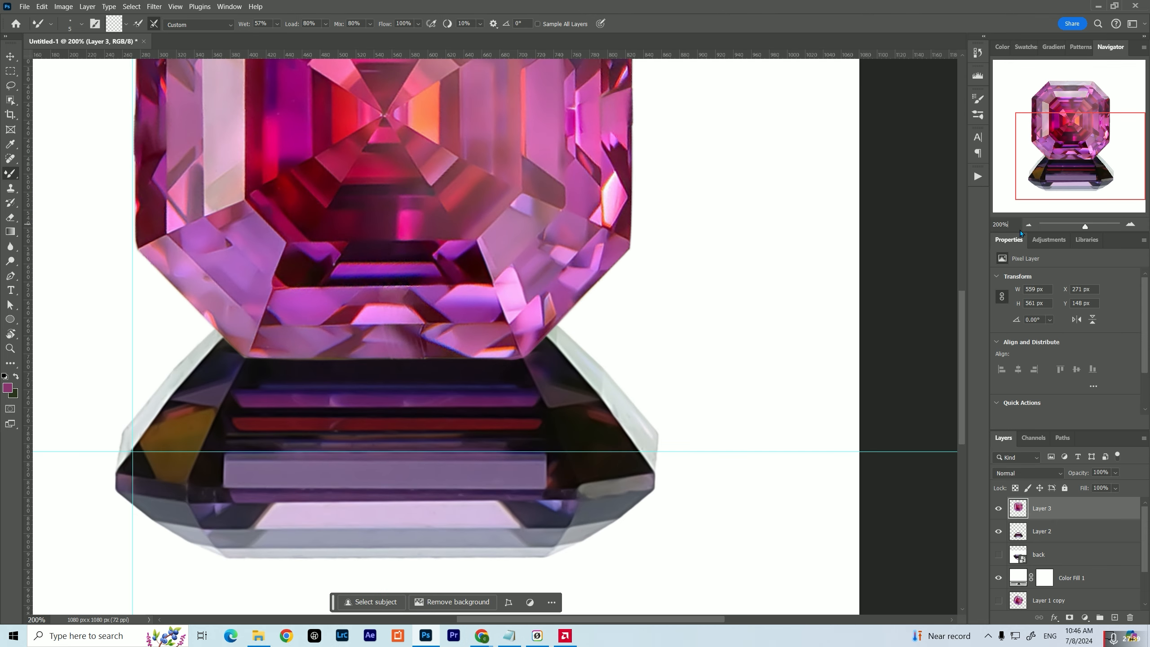
pyautogui.click(1028, 224)
pyautogui.click(1028, 224)
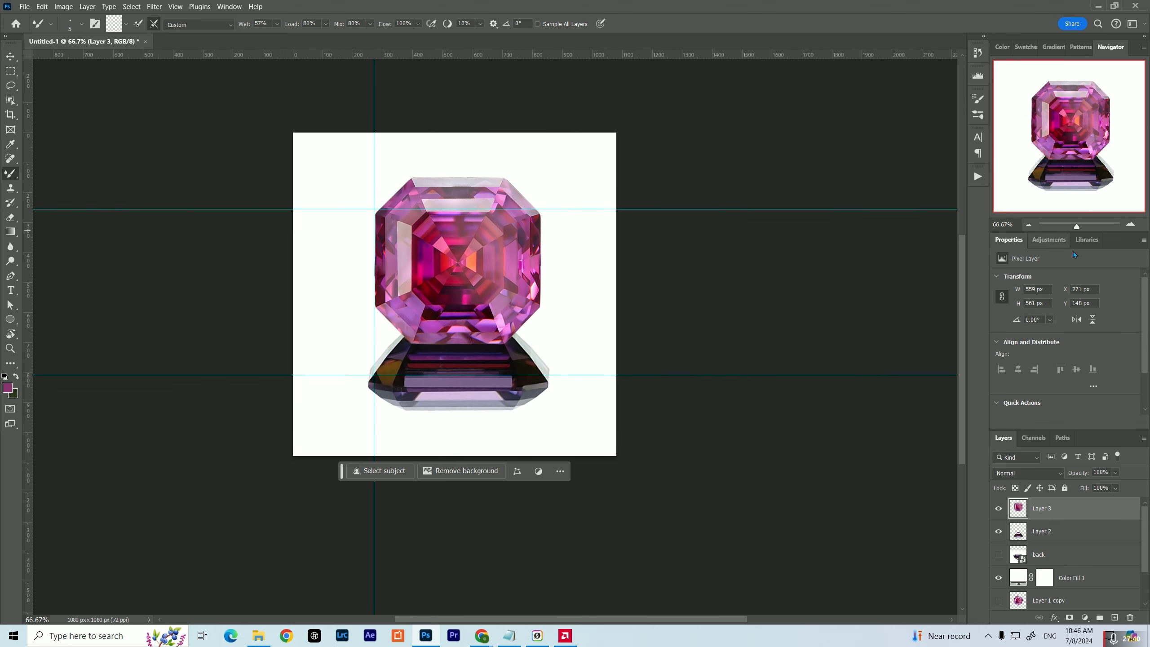
pyautogui.click(1137, 226)
pyautogui.click(1136, 224)
pyautogui.click(1136, 224)
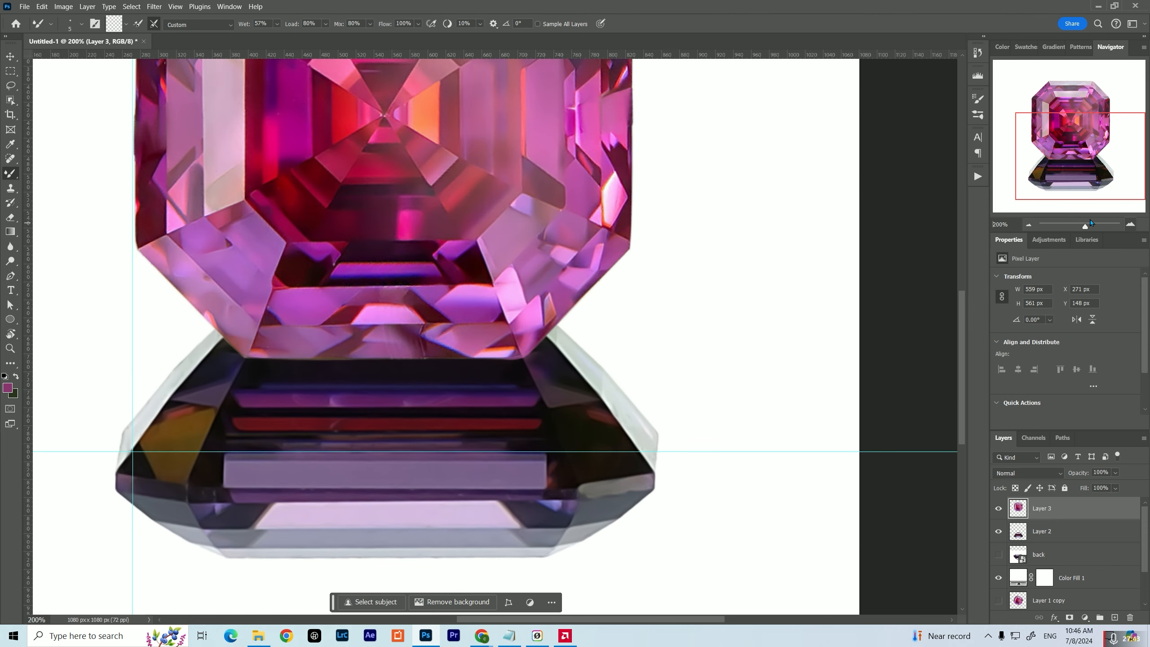
pyautogui.click(1029, 224)
pyautogui.click(1028, 224)
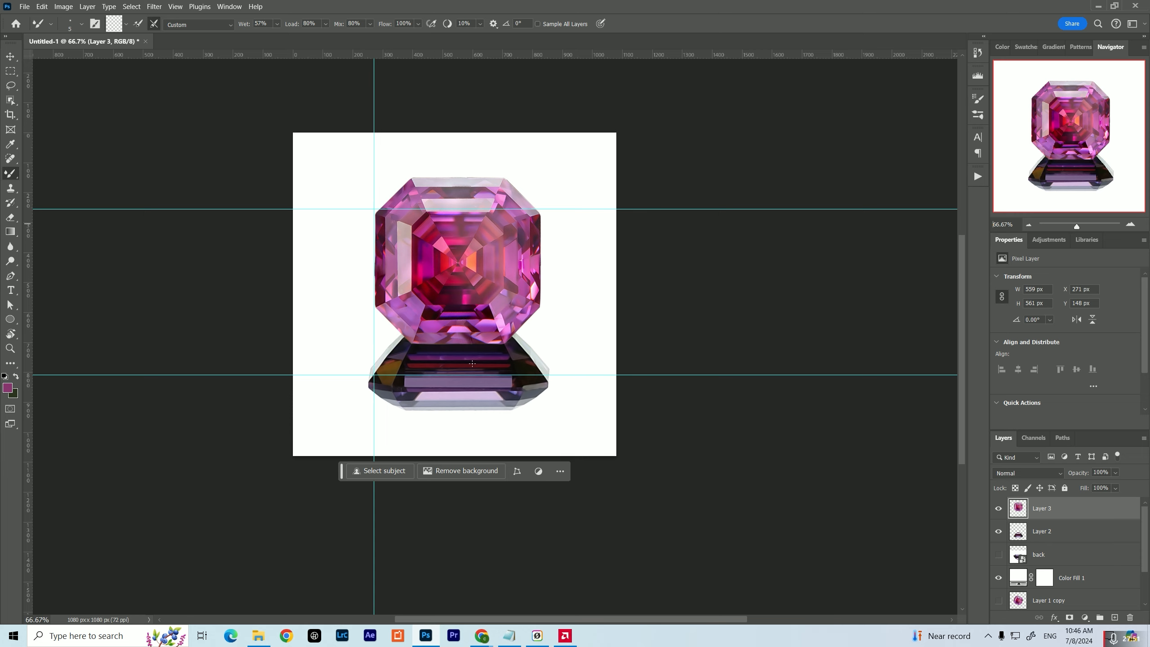
# Scale the side-view gem on Layer 2 proportionally to 559 px wide and move it up beneath the top-view gem to Y 579 px
pyautogui.press('v')
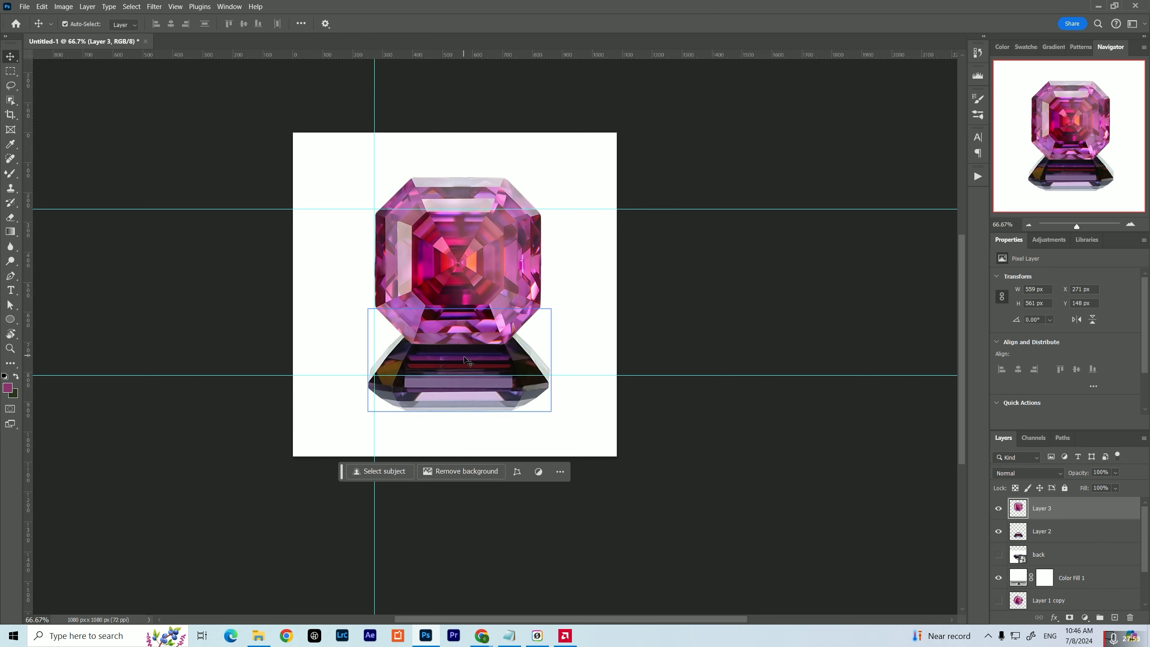
pyautogui.moveTo(465, 360); pyautogui.dragTo(468, 365)
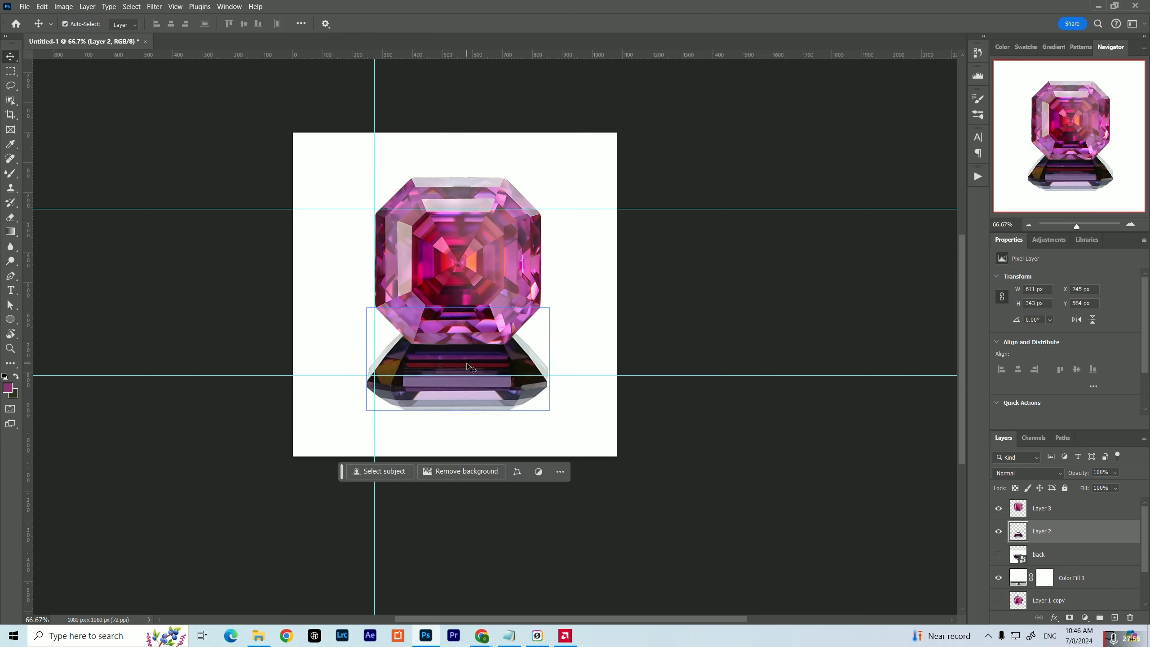
pyautogui.hotkey('ctrl', 't')
pyautogui.moveTo(549, 359); pyautogui.dragTo(544, 359)
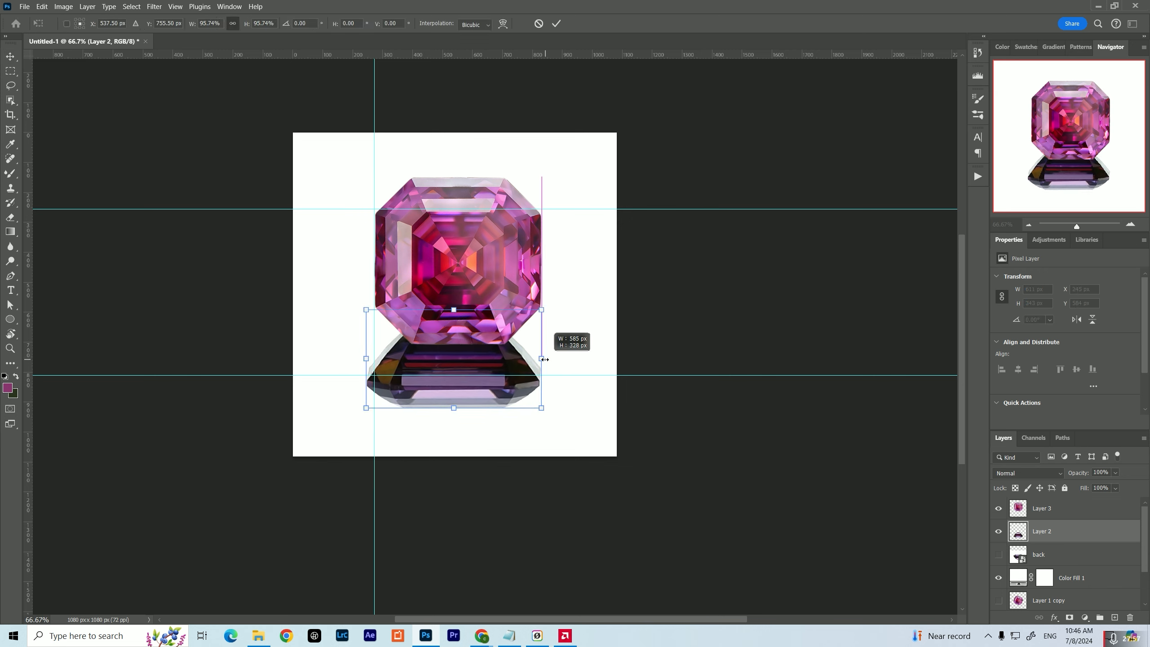
pyautogui.moveTo(366, 358); pyautogui.dragTo(370, 363)
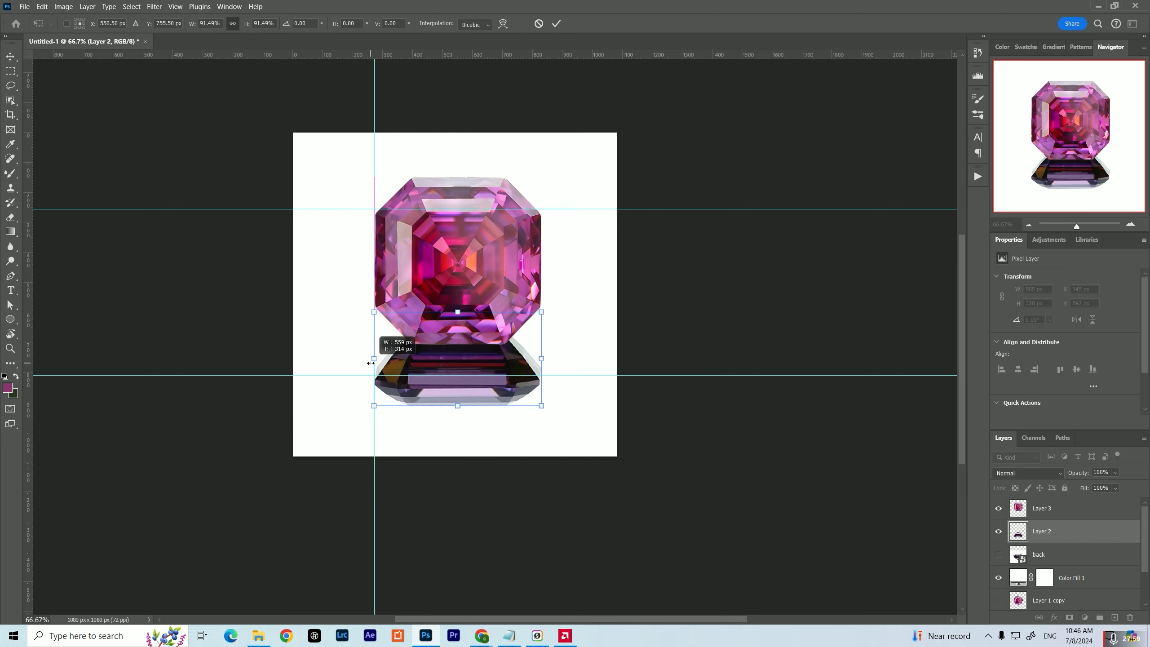
pyautogui.press('Return')
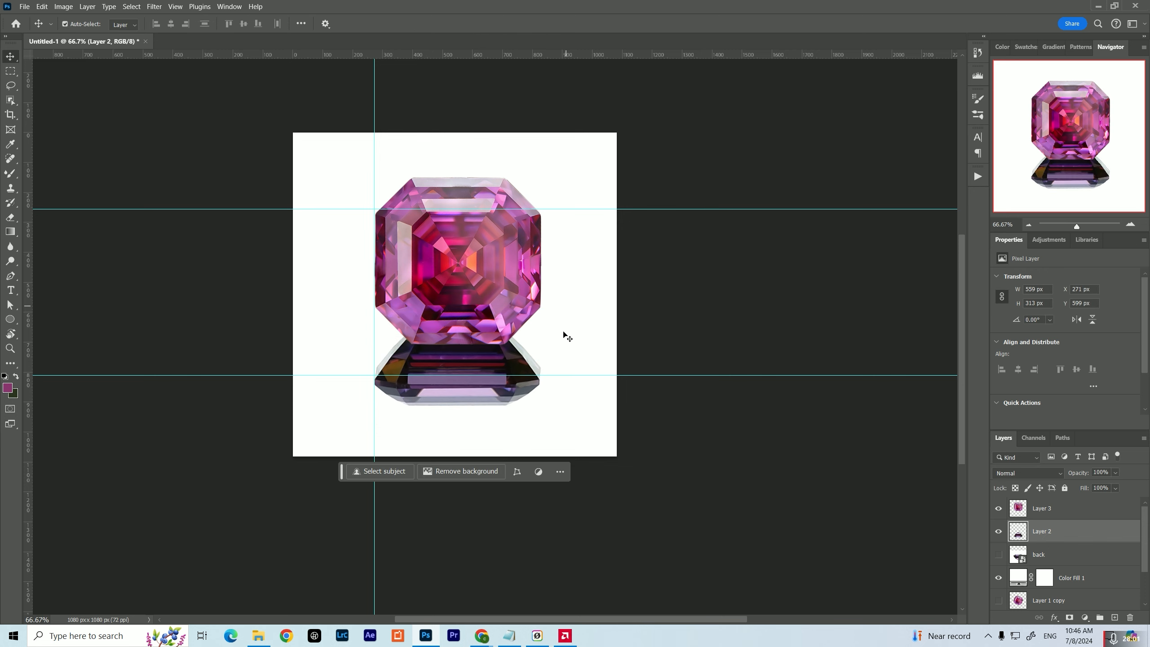
pyautogui.moveTo(461, 365); pyautogui.dragTo(459, 358)
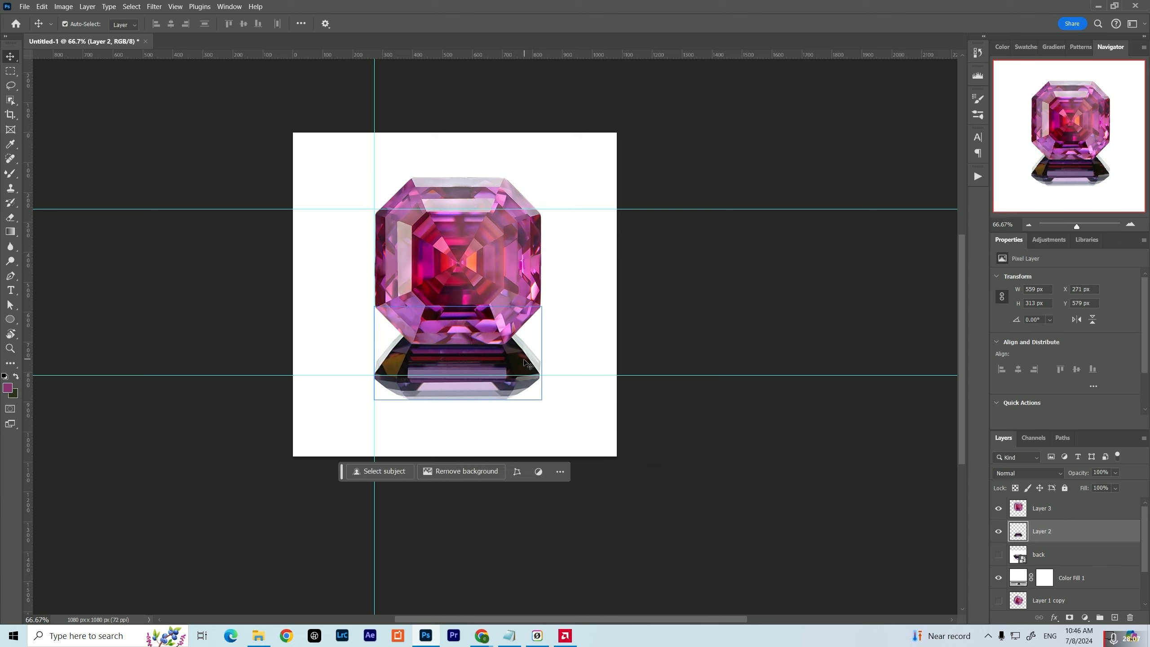
# Warp the side-view gem slightly outward on its right side, making it 561 px wide
pyautogui.hotkey('ctrl', 't')
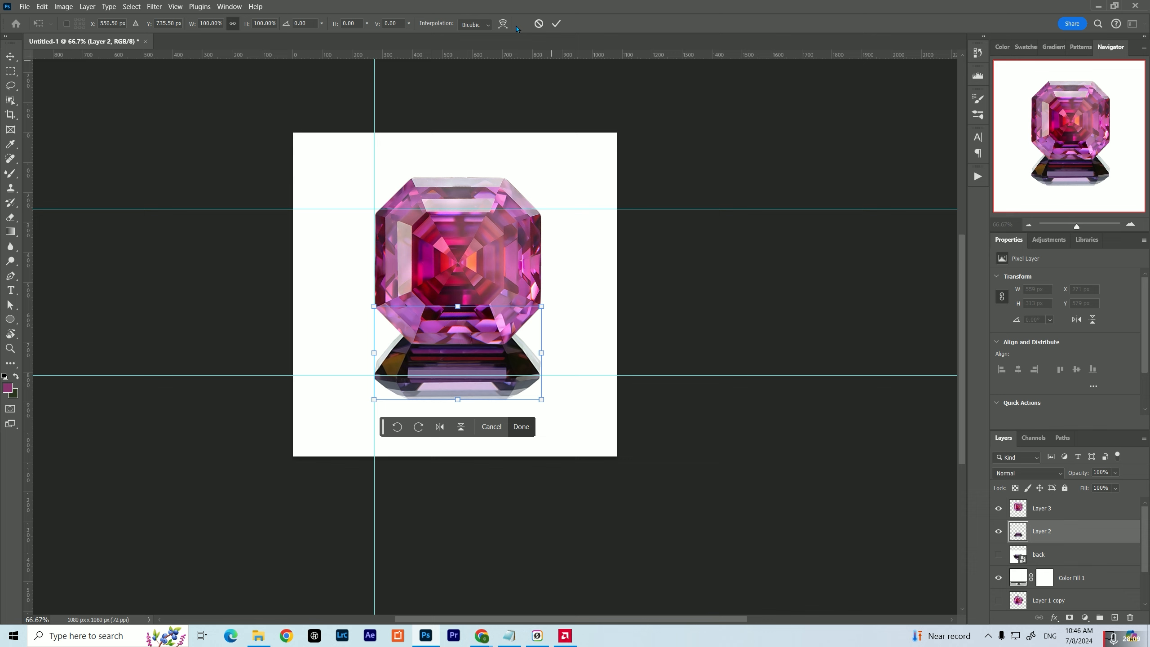
pyautogui.click(503, 23)
pyautogui.moveTo(505, 355); pyautogui.dragTo(512, 356)
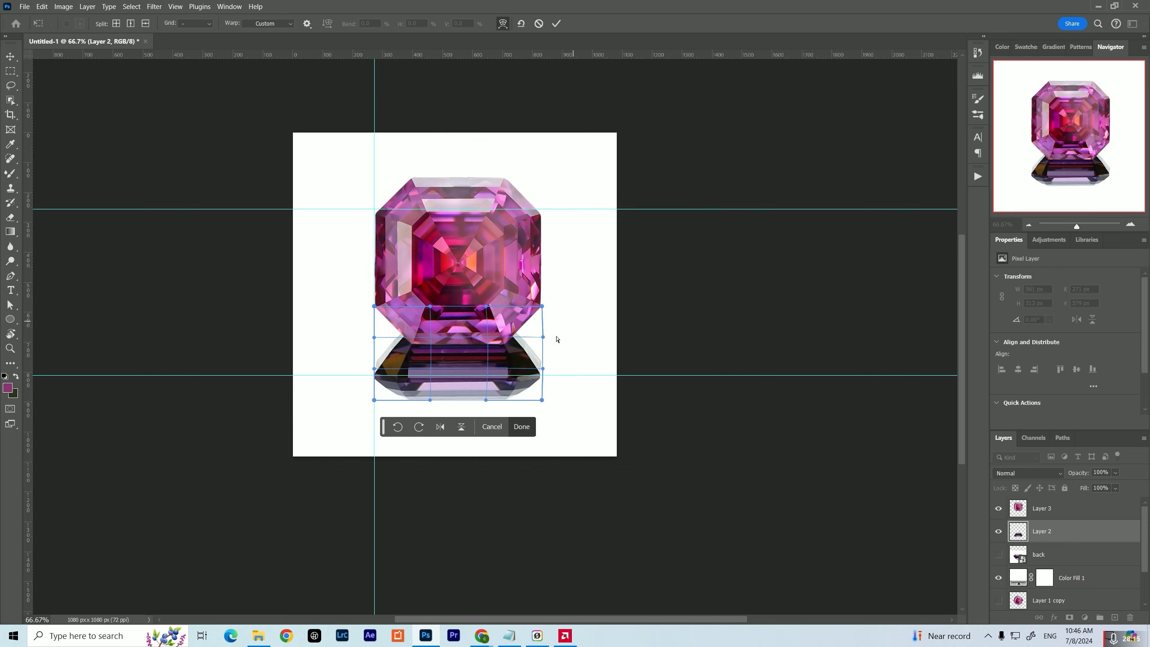
pyautogui.click(522, 427)
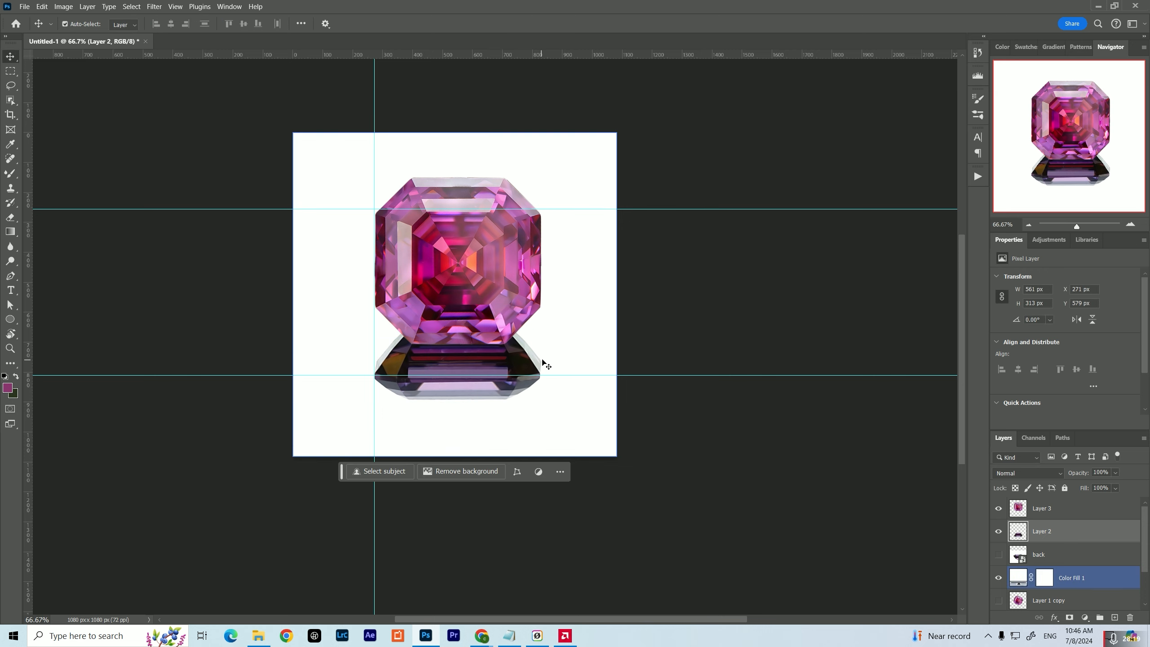
# Apply a Hue/Saturation adjustment to the side-view gem on Layer 2 with the Master hue at +36
pyautogui.click(512, 387)
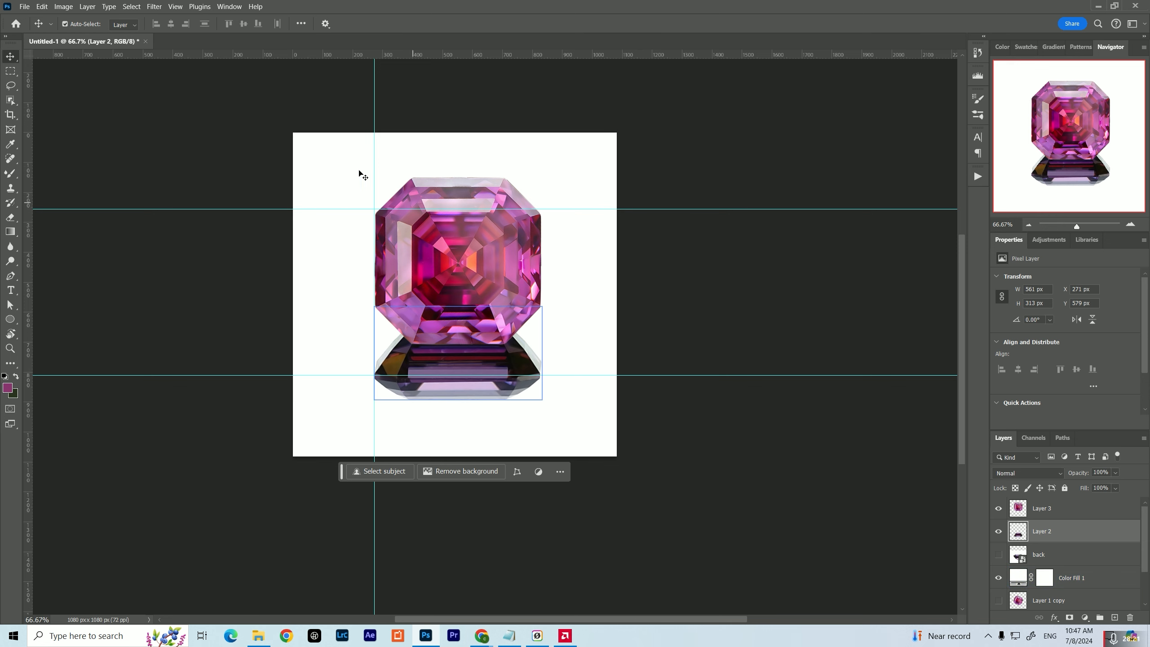
pyautogui.click(64, 7)
pyautogui.moveTo(85, 35)
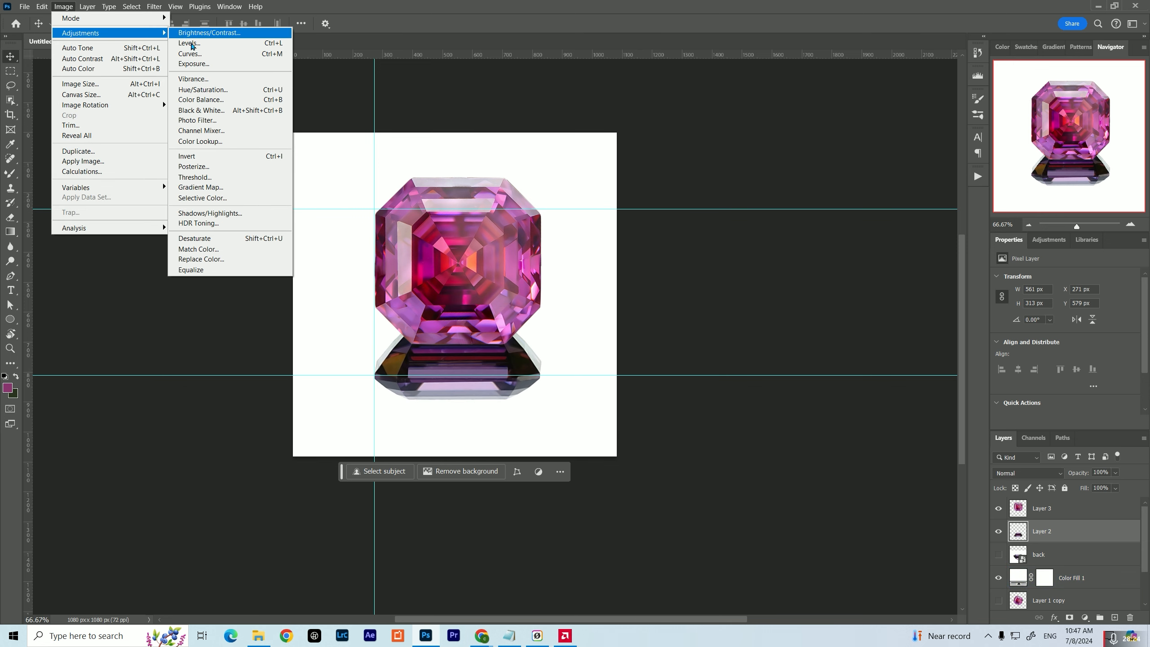
pyautogui.click(204, 90)
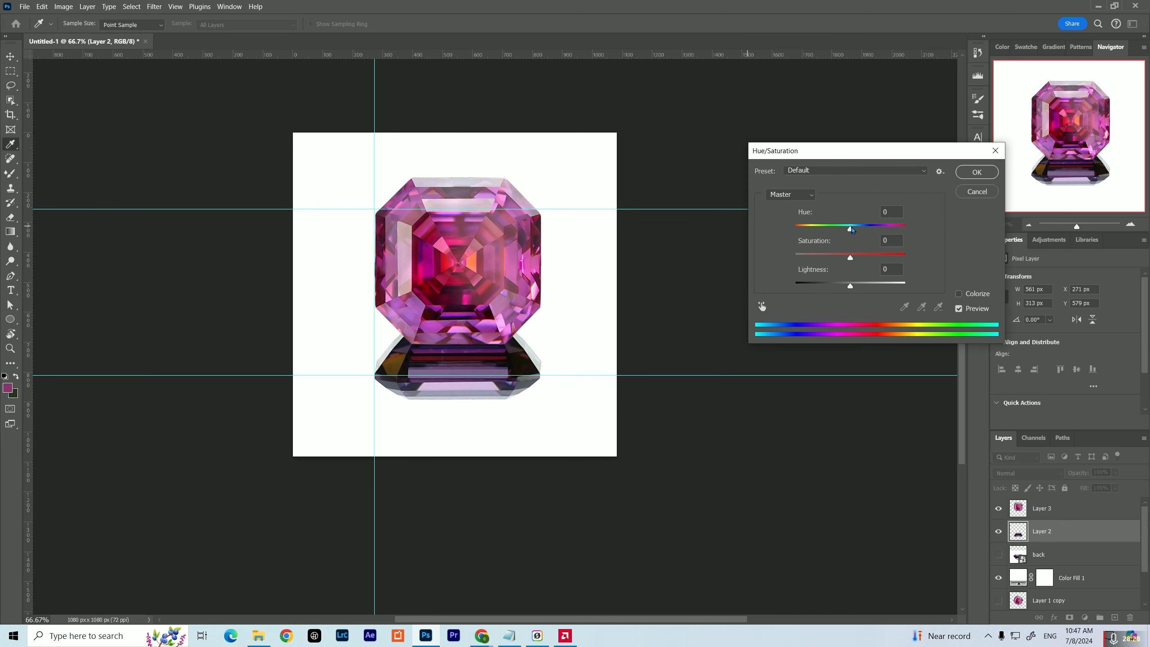
pyautogui.moveTo(851, 229); pyautogui.dragTo(868, 255)
# Shift the side-view gem's Magentas hue to -26 and its Reds hue to -57
pyautogui.click(789, 195)
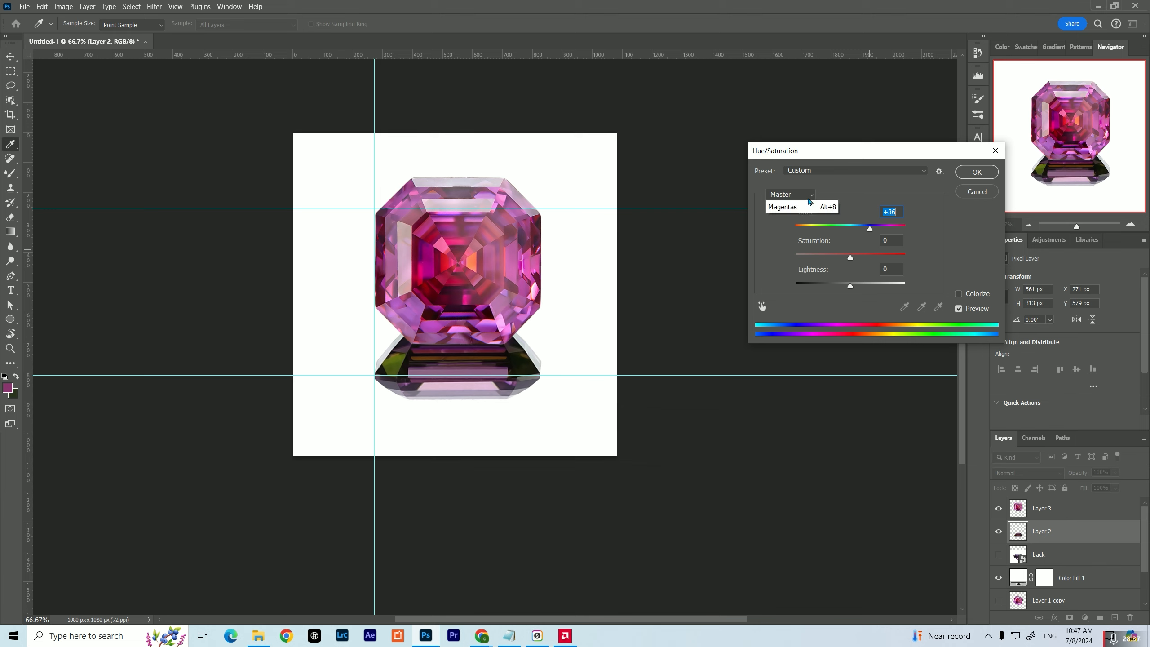
pyautogui.click(779, 265)
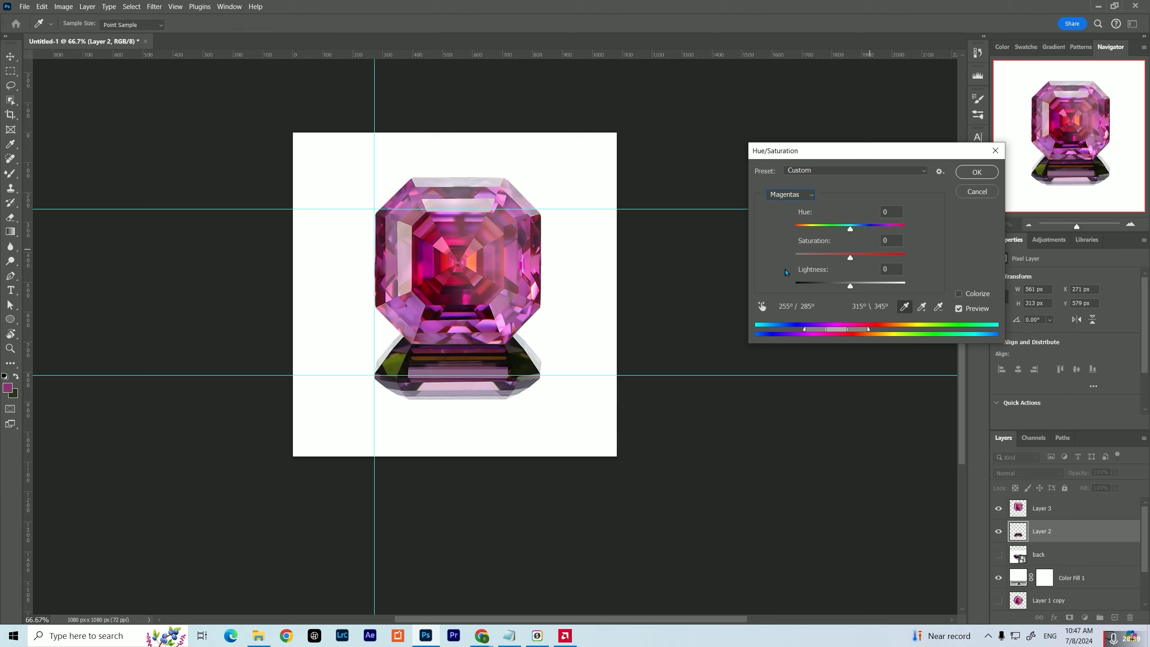
pyautogui.moveTo(852, 234)
pyautogui.mouseDown()
pyautogui.moveTo(863, 234)
pyautogui.moveTo(826, 238)
pyautogui.moveTo(905, 254)
pyautogui.moveTo(809, 244)
pyautogui.moveTo(839, 249)
pyautogui.mouseUp()
pyautogui.click(806, 196)
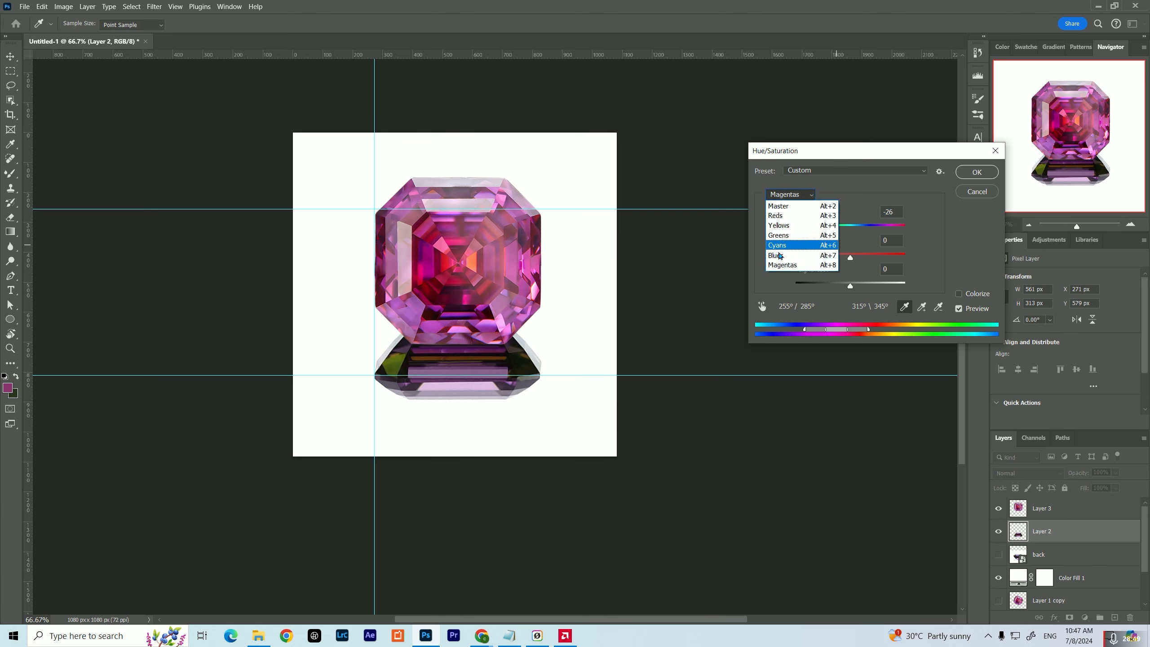
pyautogui.click(787, 215)
pyautogui.moveTo(850, 229); pyautogui.dragTo(823, 247)
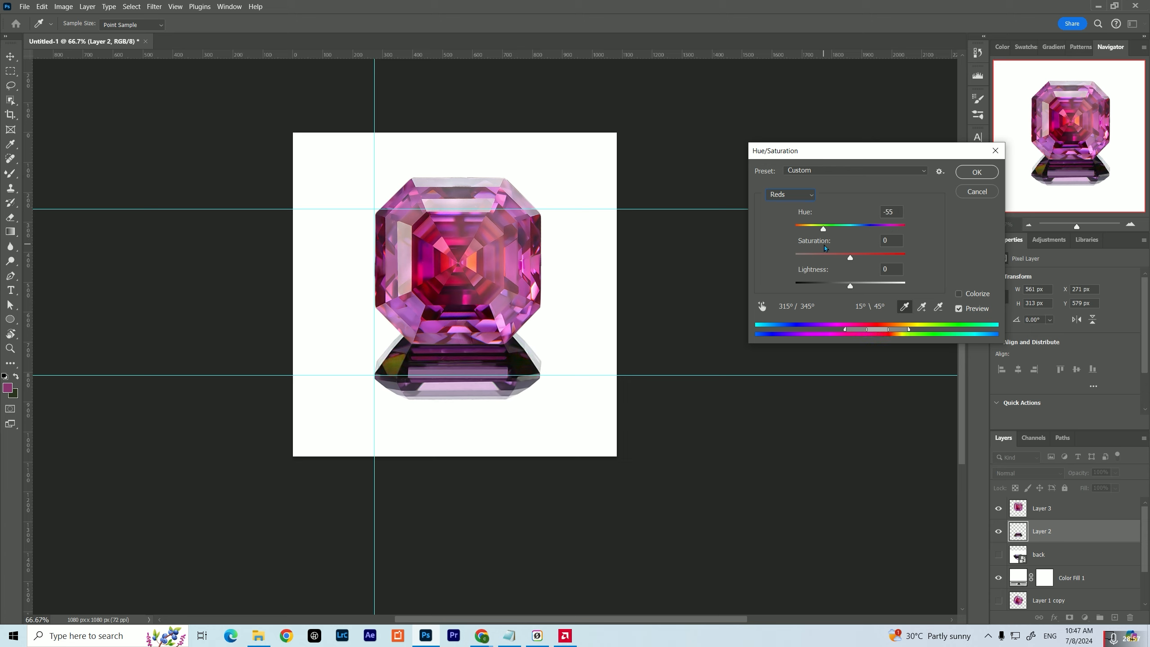
# Shift the side-view gem's Greens hue to +160
pyautogui.click(795, 196)
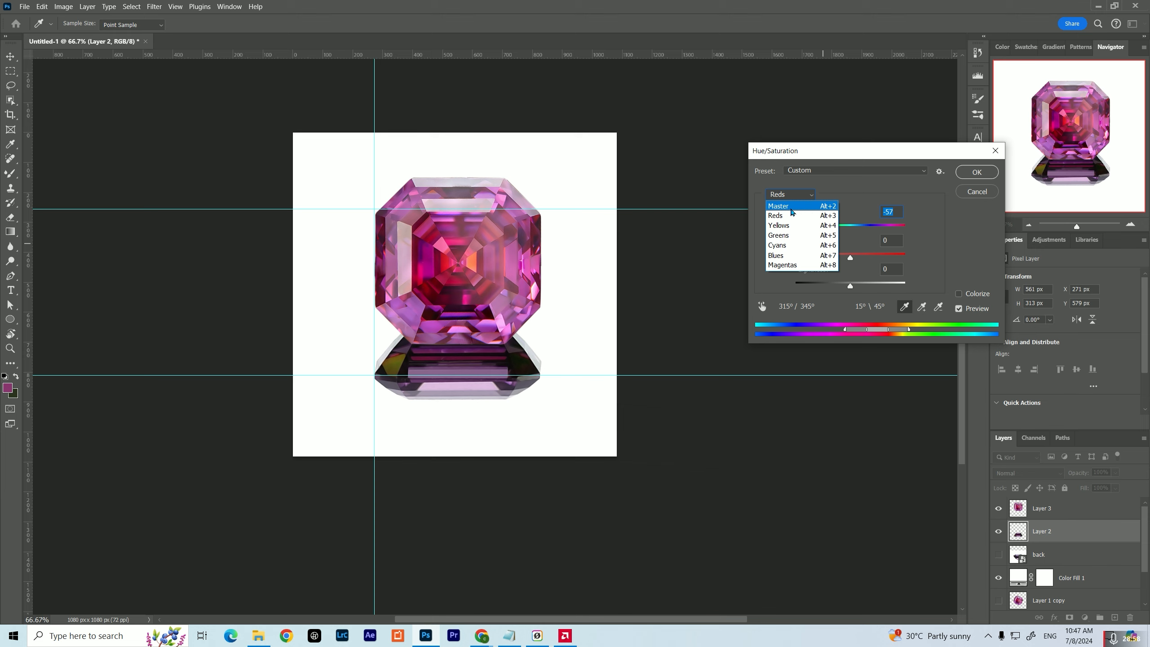
pyautogui.click(783, 238)
pyautogui.moveTo(850, 230); pyautogui.dragTo(903, 253)
pyautogui.click(790, 194)
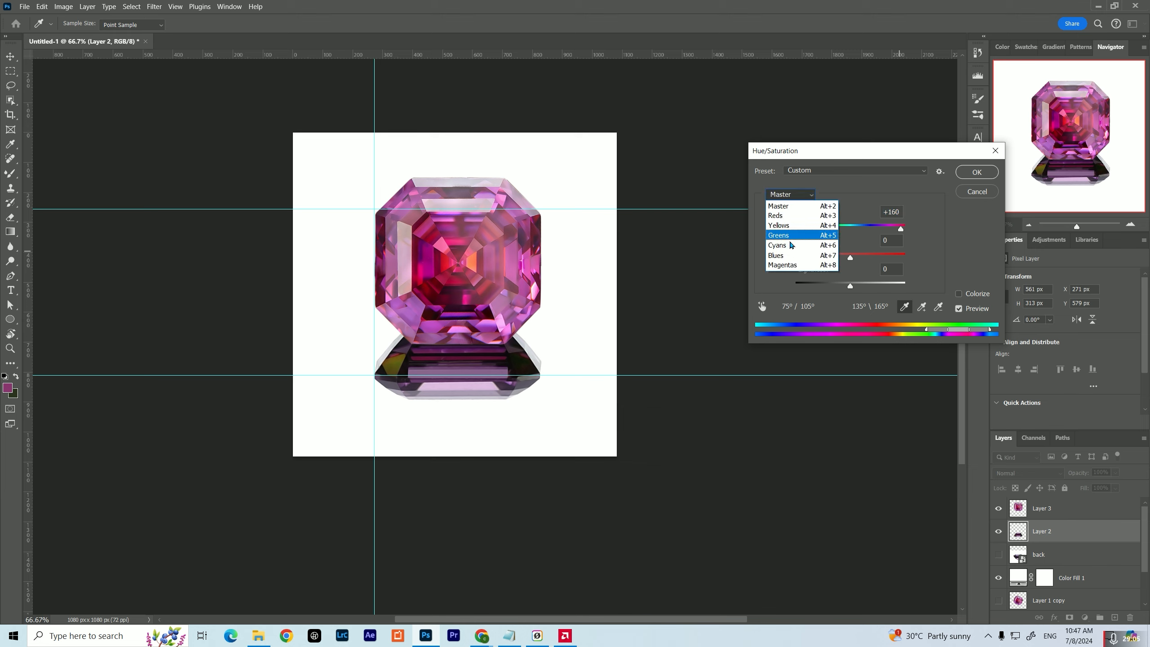
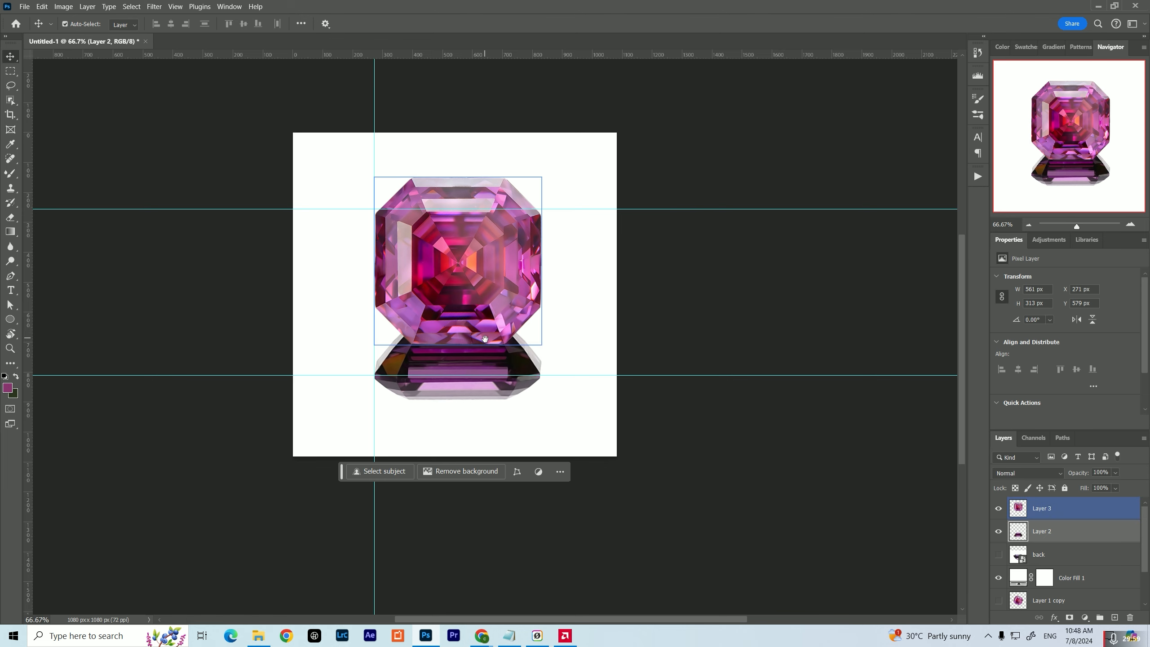
# Add a layer mask to the side-view gem on Layer 2 and try a gradient across it
pyautogui.moveTo(491, 313)
pyautogui.mouseDown()
pyautogui.moveTo(496, 228)
pyautogui.moveTo(491, 306)
pyautogui.mouseUp()
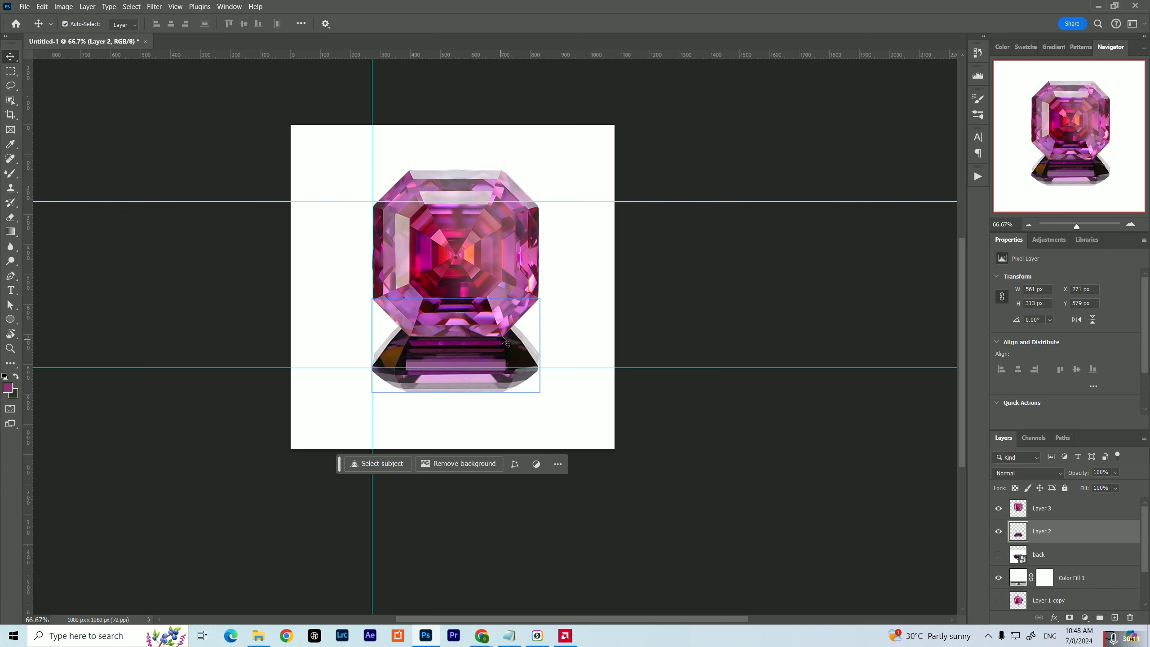
pyautogui.scroll(5, 509, 375)
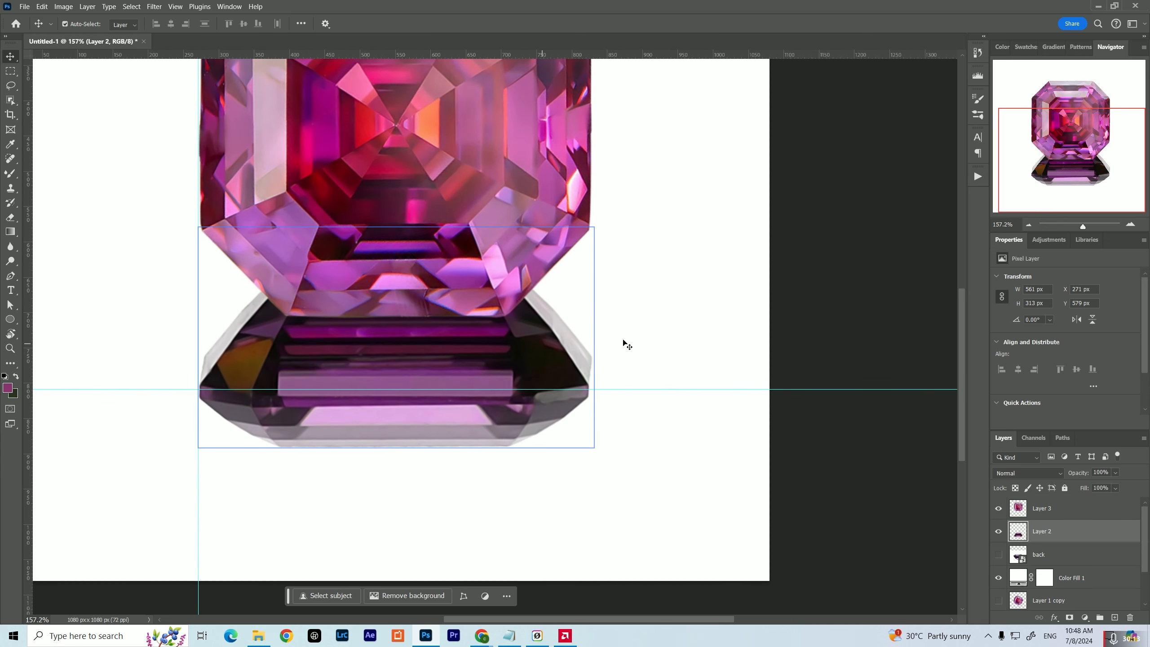
pyautogui.click(1067, 618)
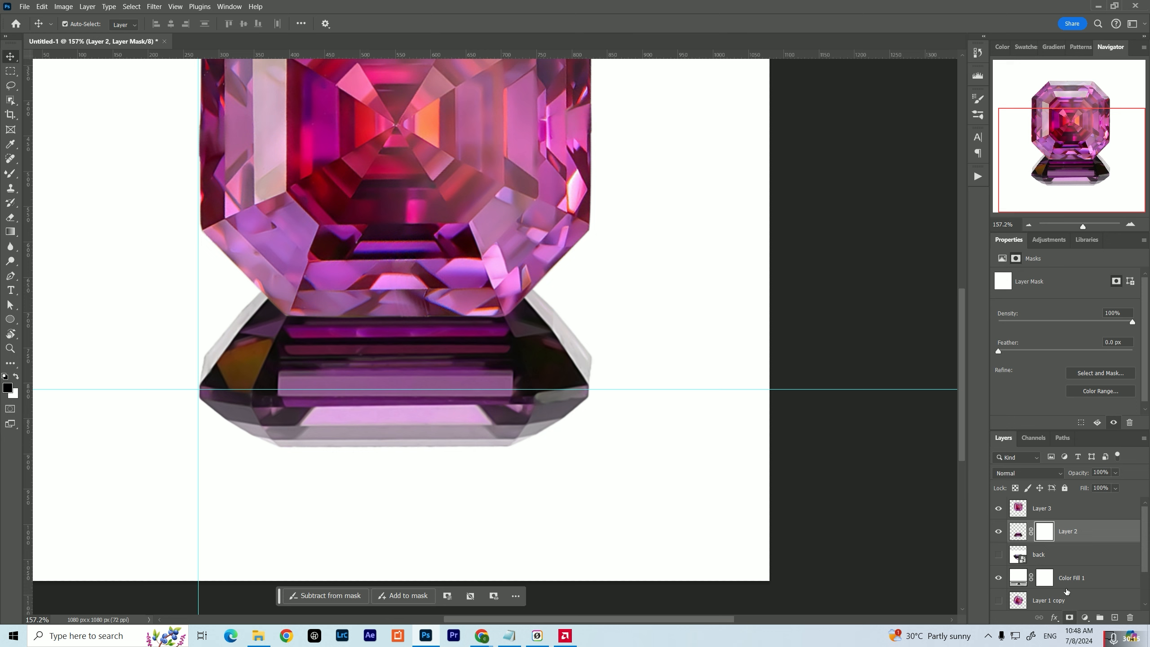
pyautogui.moveTo(466, 298); pyautogui.dragTo(512, 358)
pyautogui.press('g')
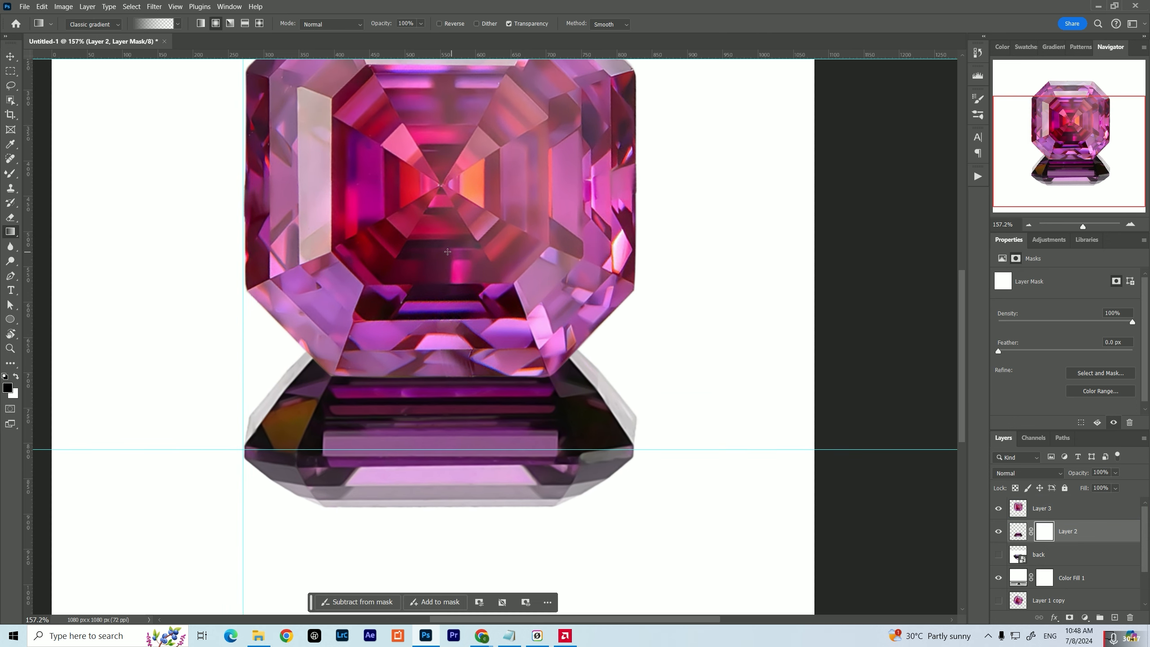
pyautogui.moveTo(445, 223); pyautogui.dragTo(450, 427)
# Set the first colour stop of the classic gradient to black (#000000), keeping the fade to transparent
pyautogui.click(154, 24)
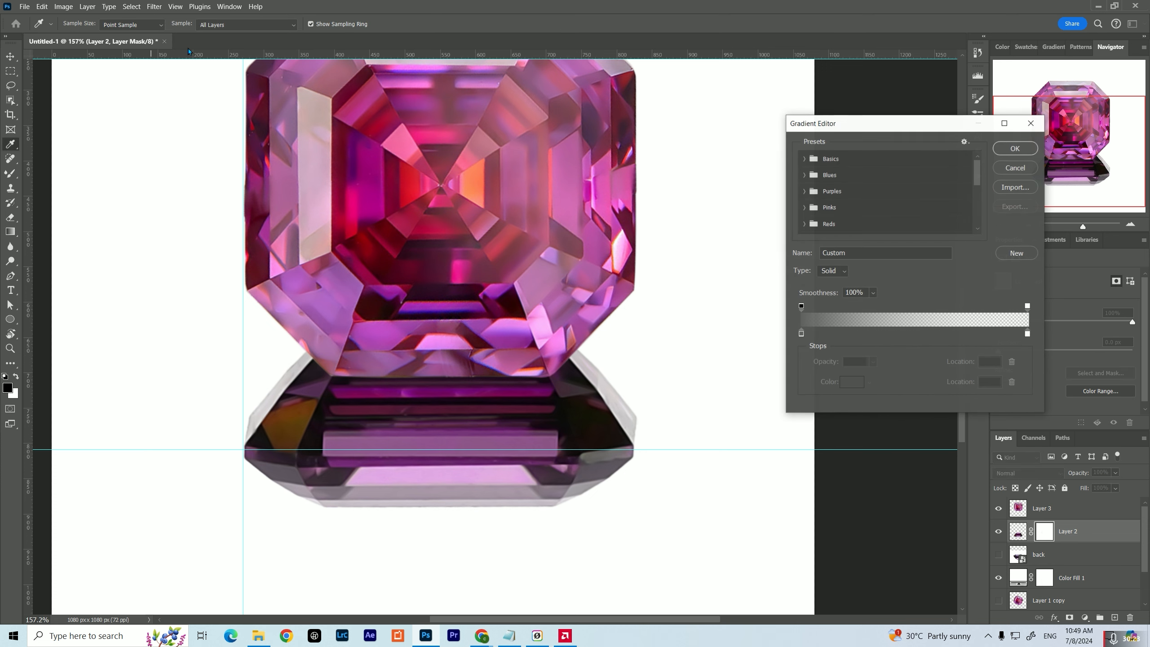
pyautogui.click(801, 308)
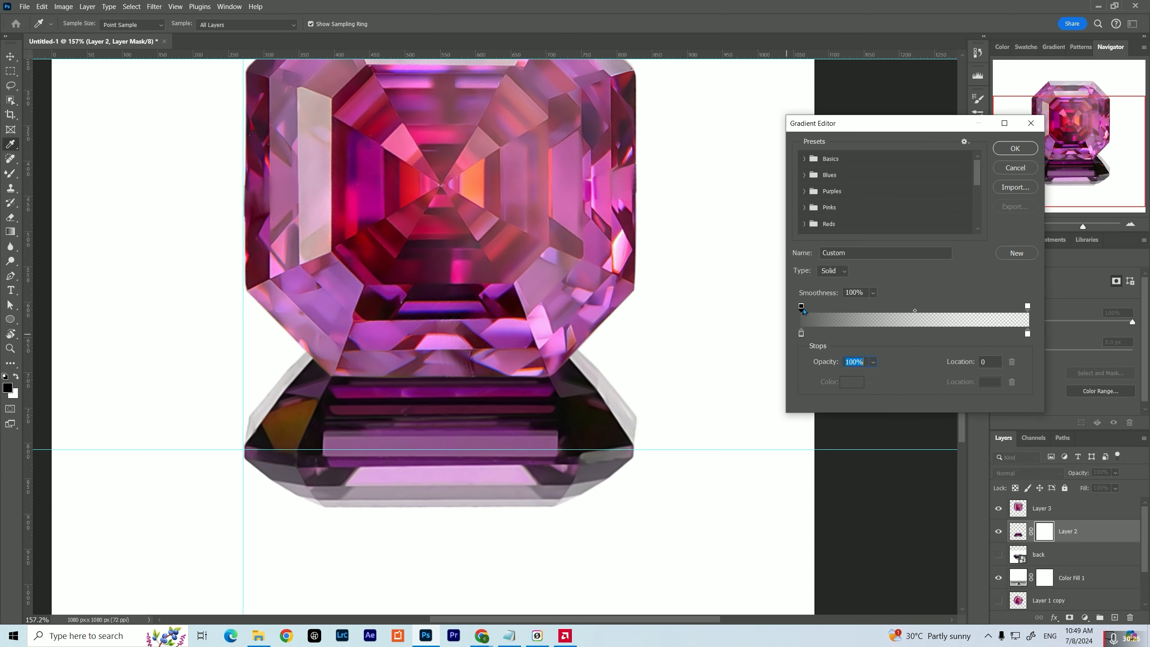
pyautogui.click(800, 333)
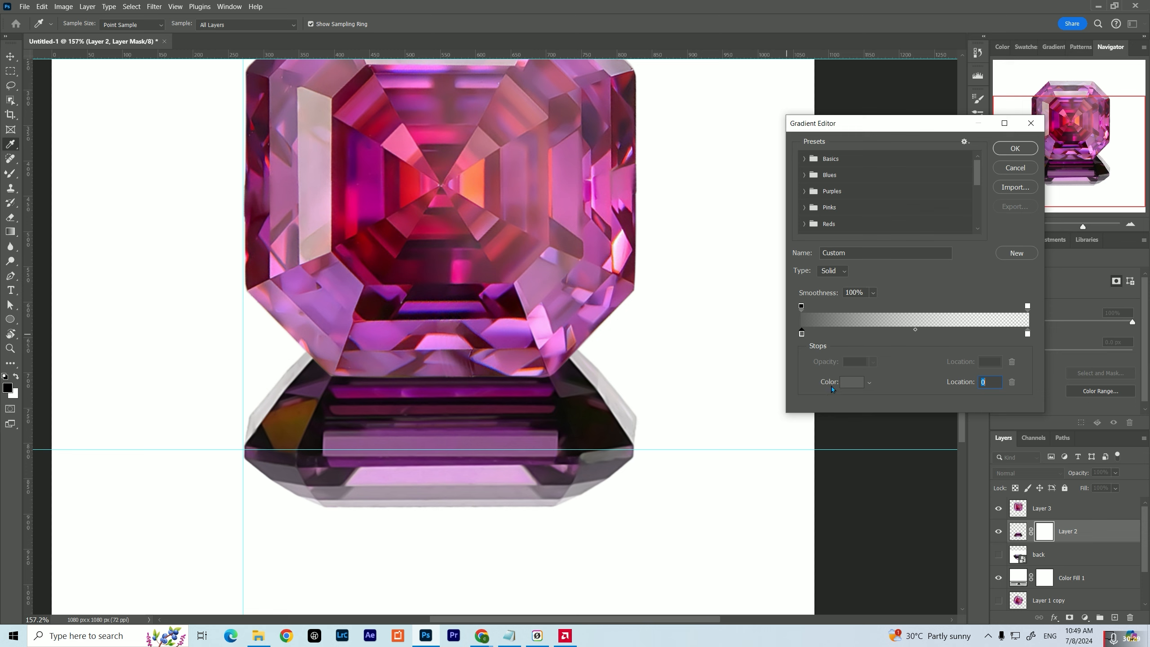
pyautogui.click(844, 382)
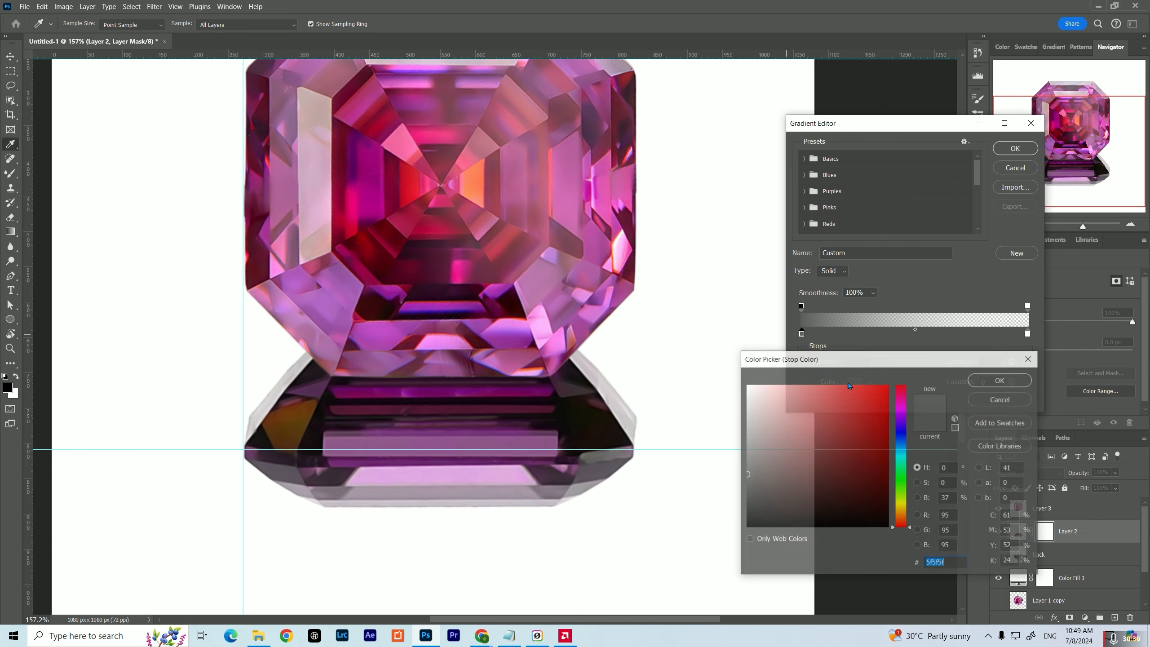
pyautogui.click(1001, 380)
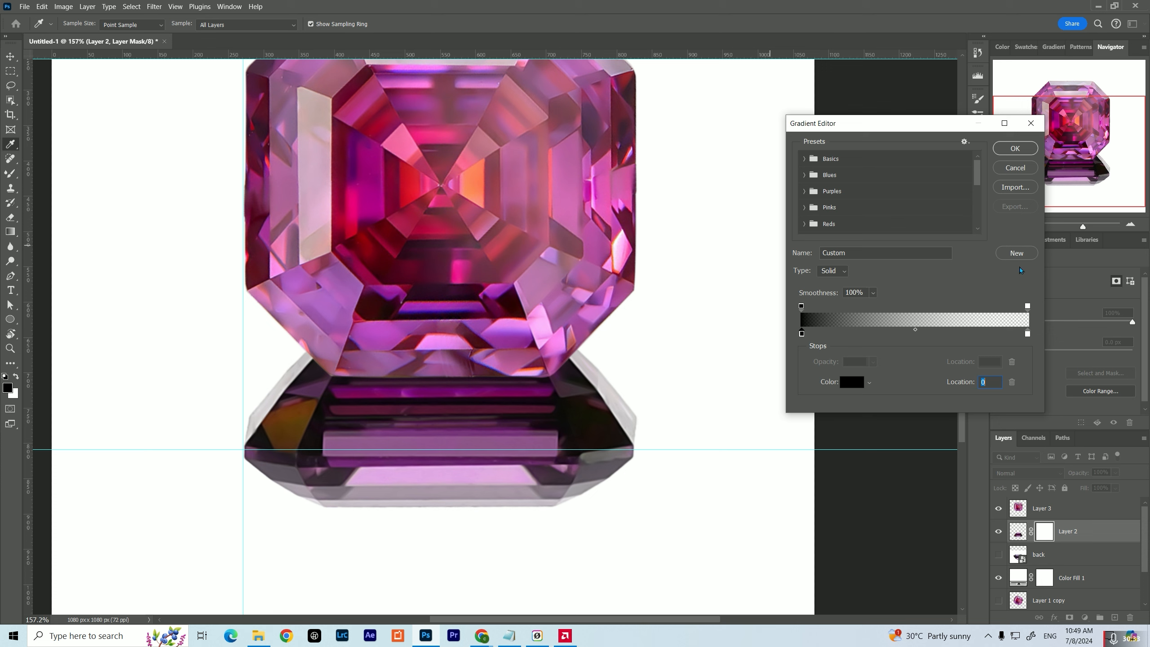
pyautogui.click(1024, 149)
# Try a radial black-to-transparent gradient on Layer 2's mask, from the top-view gem's centre to the side-view gem
pyautogui.moveTo(442, 185); pyautogui.dragTo(433, 467)
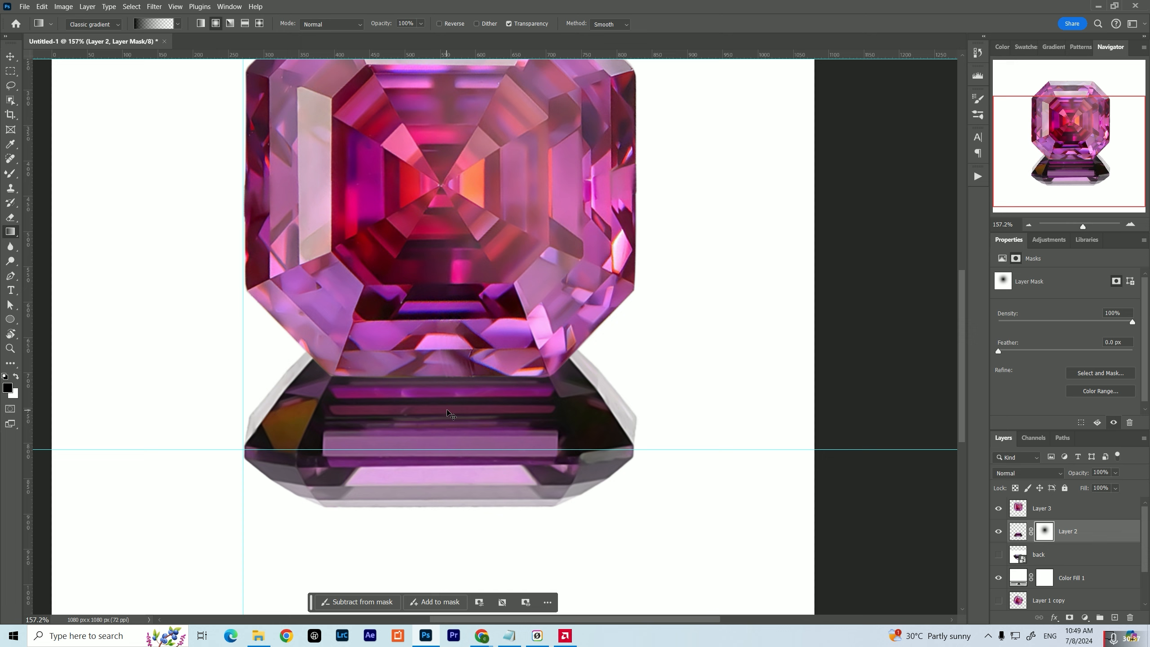
pyautogui.hotkey('ctrl', 'z')
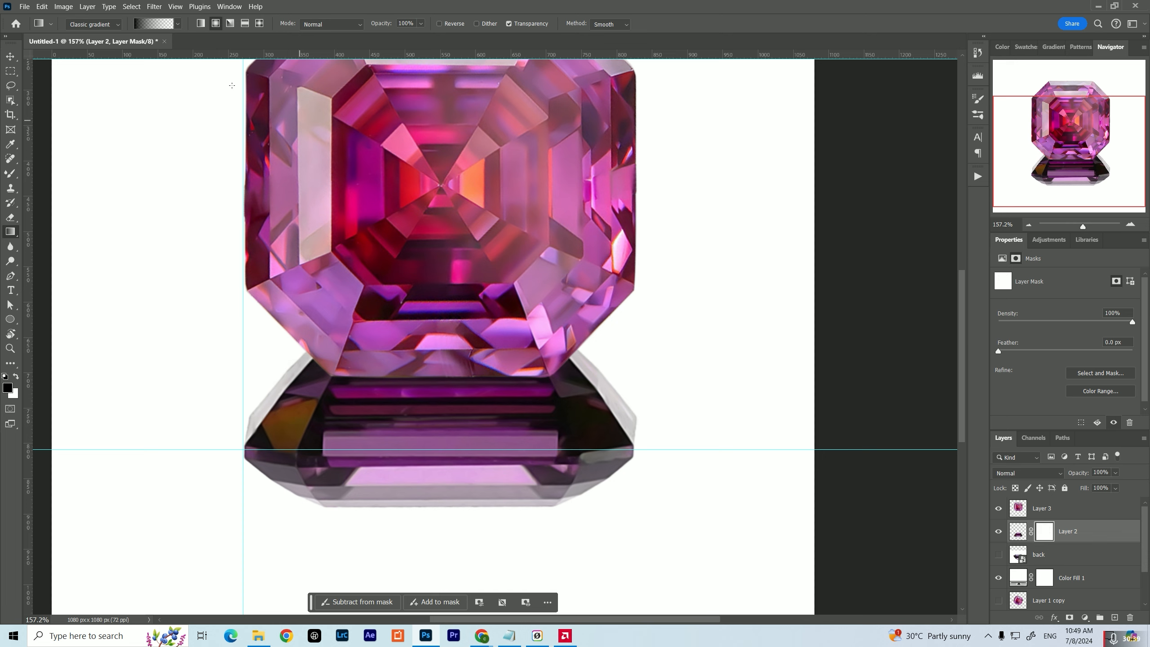
# Fill Layer 2's mask with a linear black-to-transparent gradient running from just below the top-view gem's centre down to the side-view gem's lower facets
pyautogui.click(202, 24)
pyautogui.moveTo(442, 200); pyautogui.dragTo(453, 533)
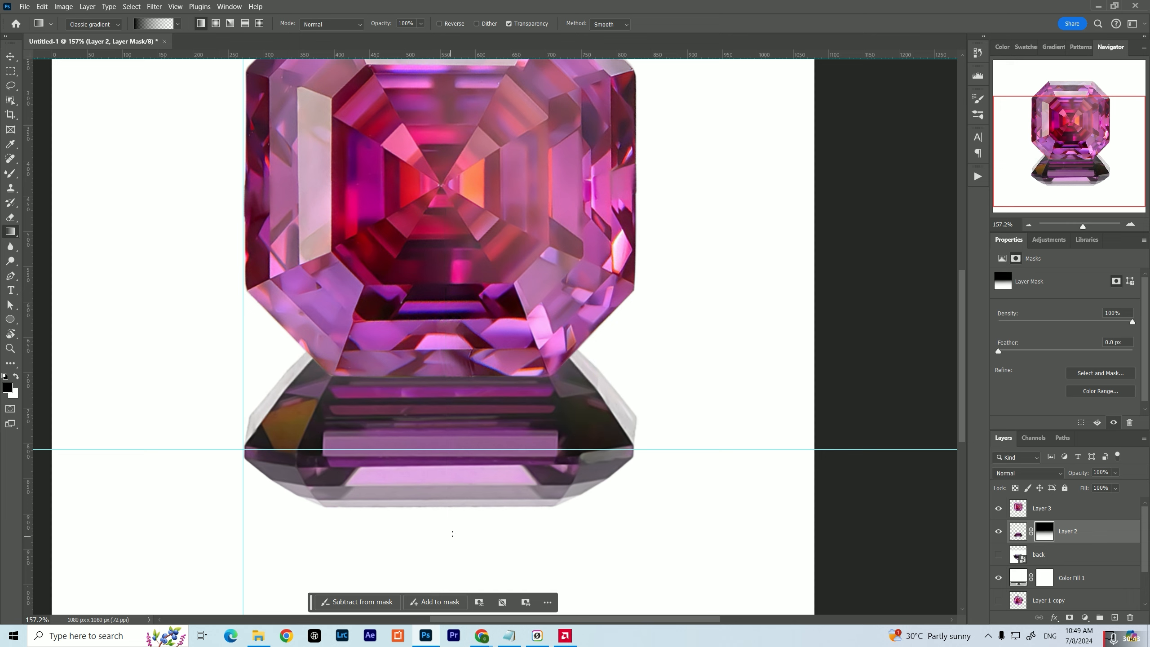
pyautogui.hotkey('ctrl', 'z')
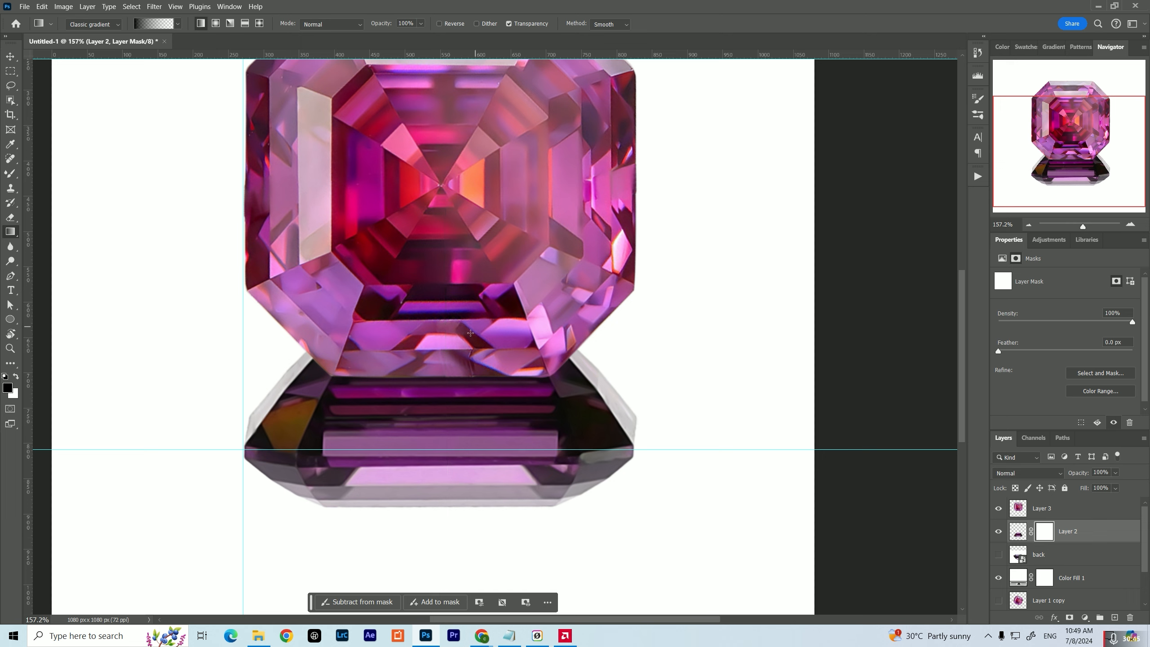
pyautogui.moveTo(443, 187); pyautogui.dragTo(443, 474)
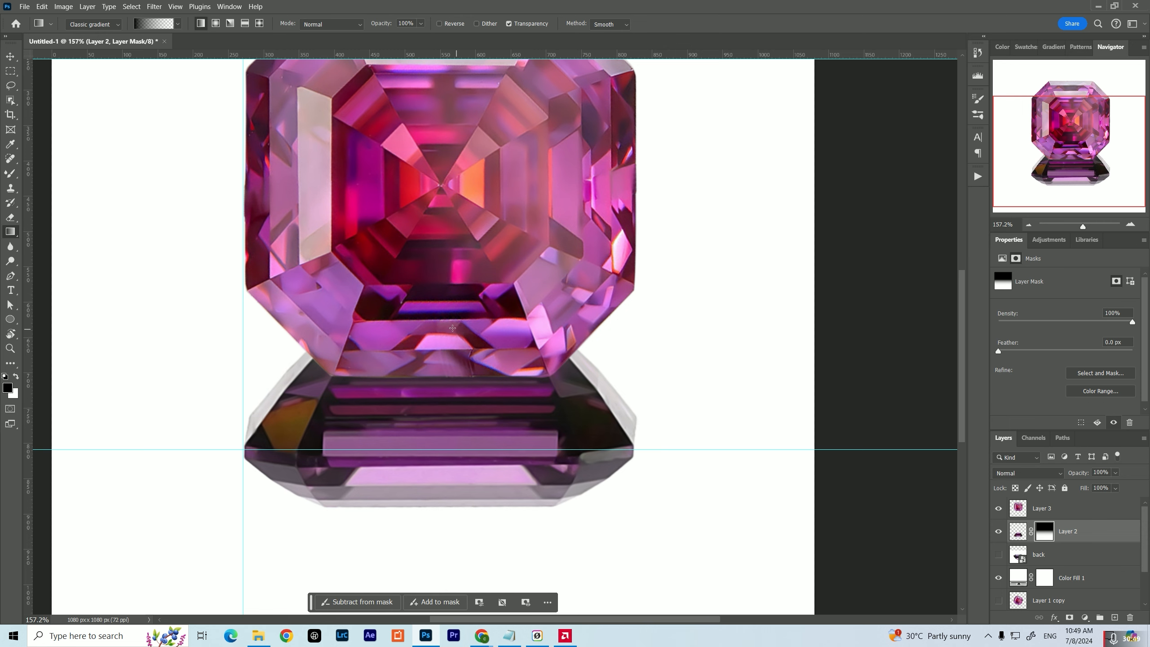
pyautogui.click(1028, 225)
pyautogui.click(1029, 225)
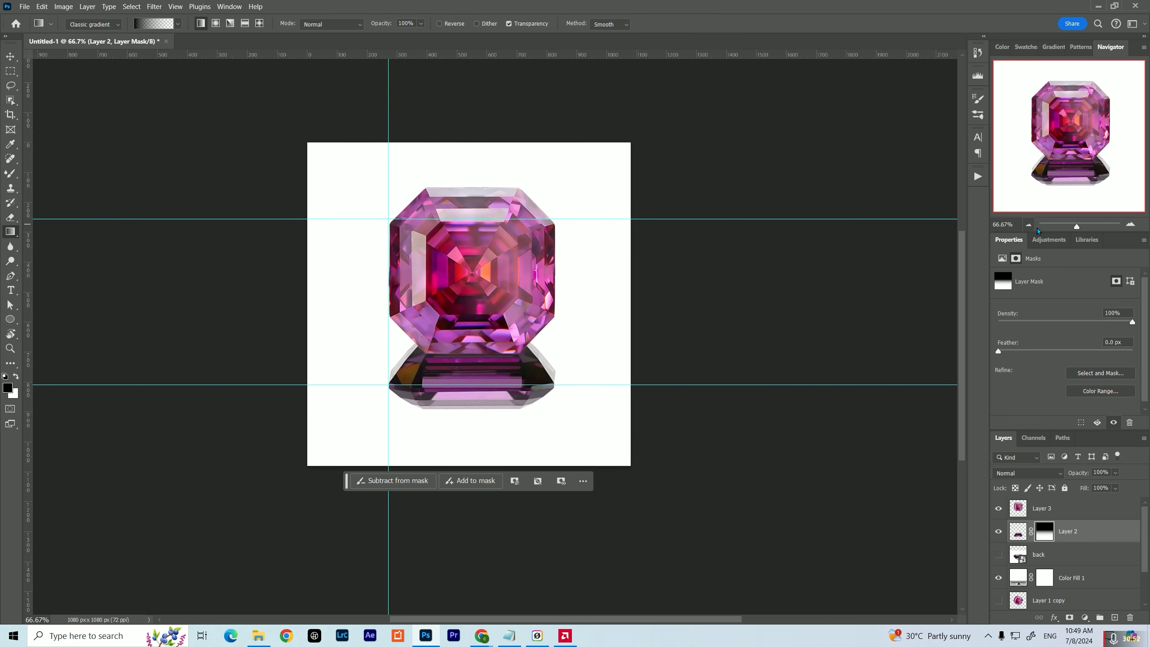
pyautogui.click(1123, 225)
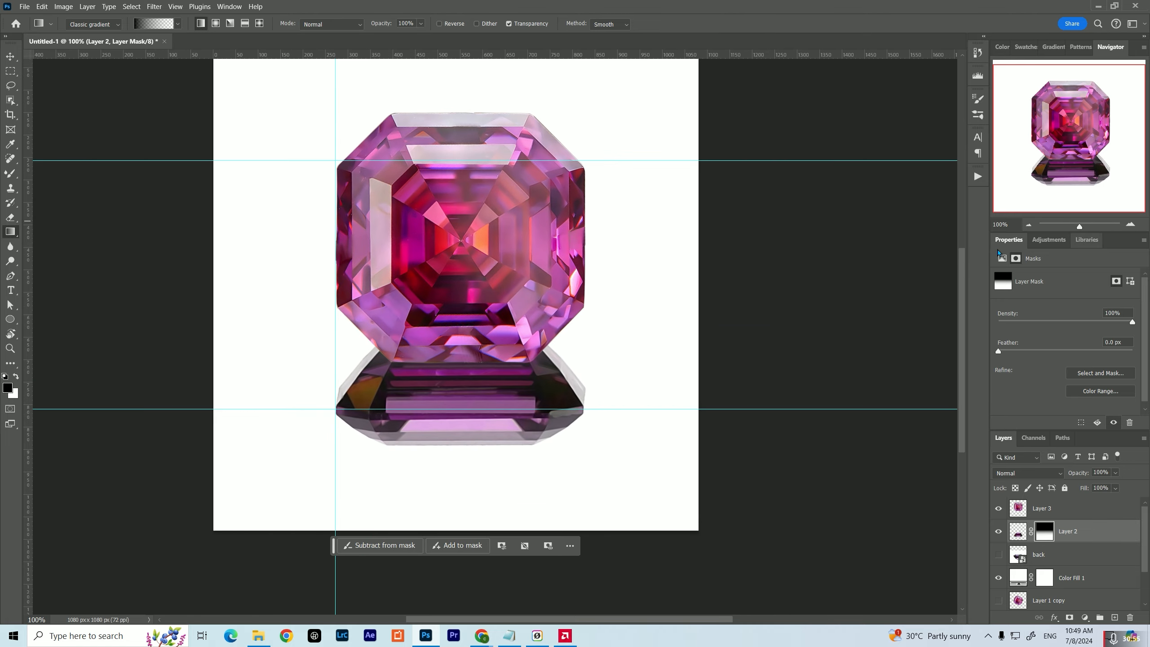
pyautogui.hotkey('ctrl', 'z')
pyautogui.moveTo(461, 238); pyautogui.dragTo(458, 490)
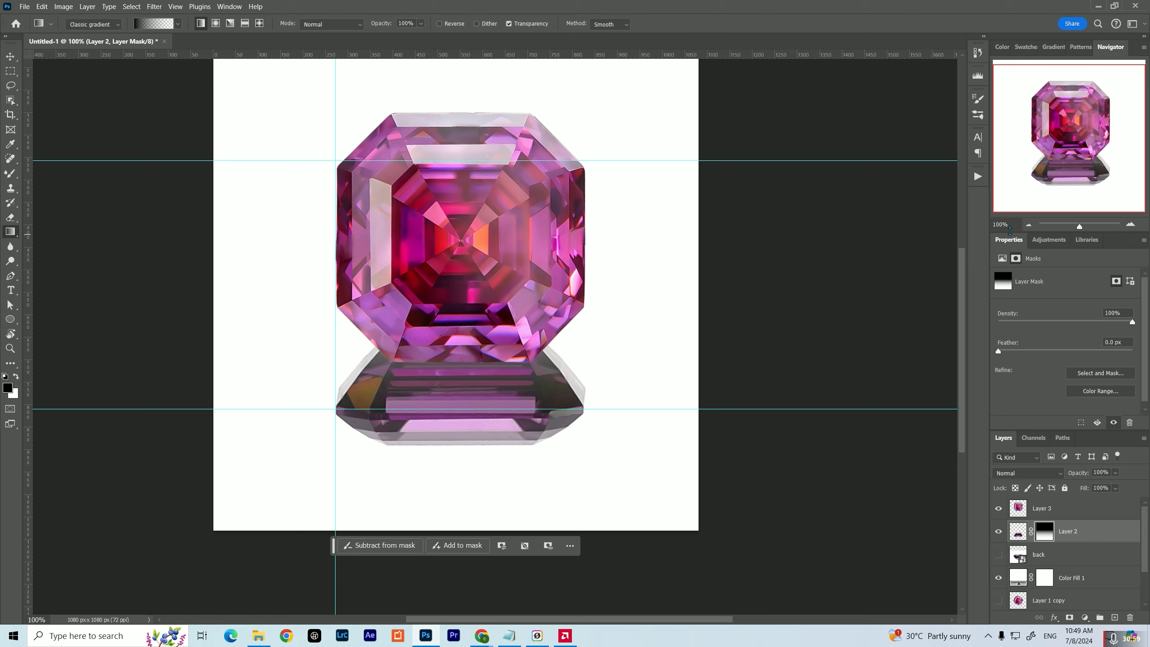
pyautogui.hotkey('ctrl', 'z')
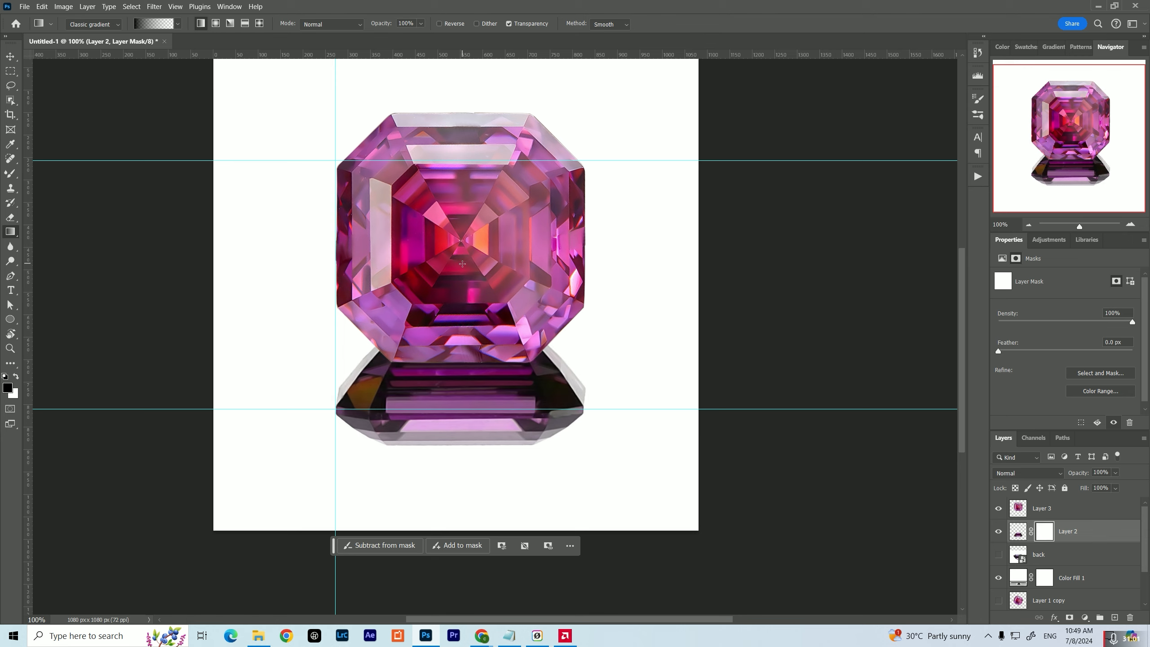
pyautogui.moveTo(462, 264); pyautogui.dragTo(459, 423)
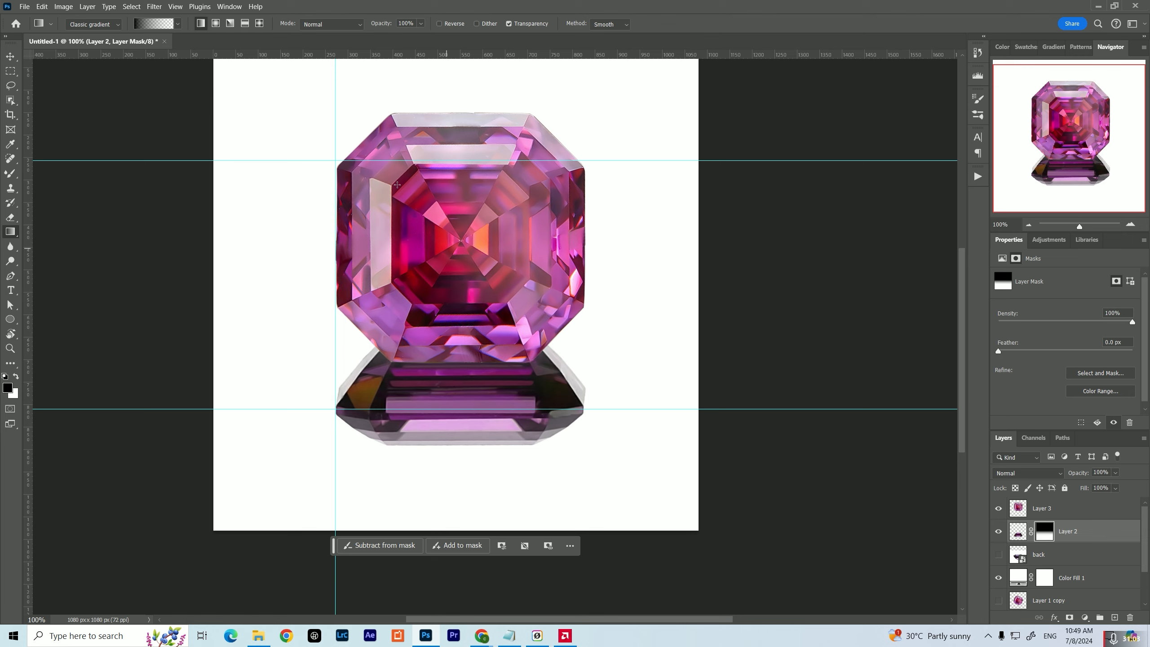
pyautogui.click(153, 24)
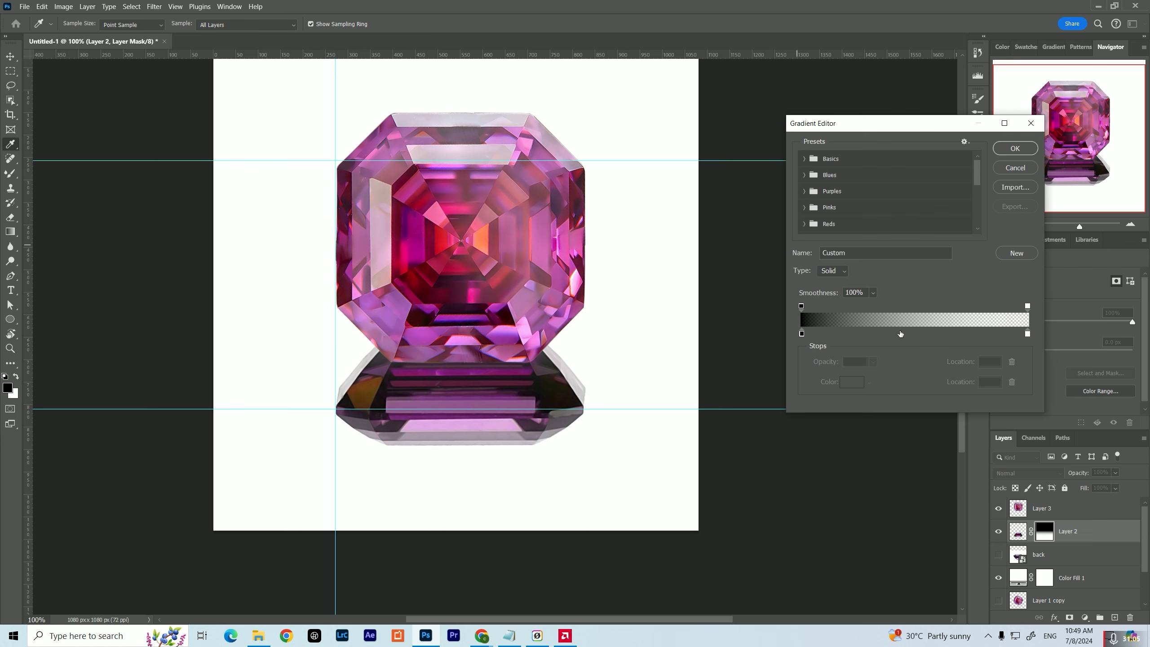
pyautogui.click(870, 334)
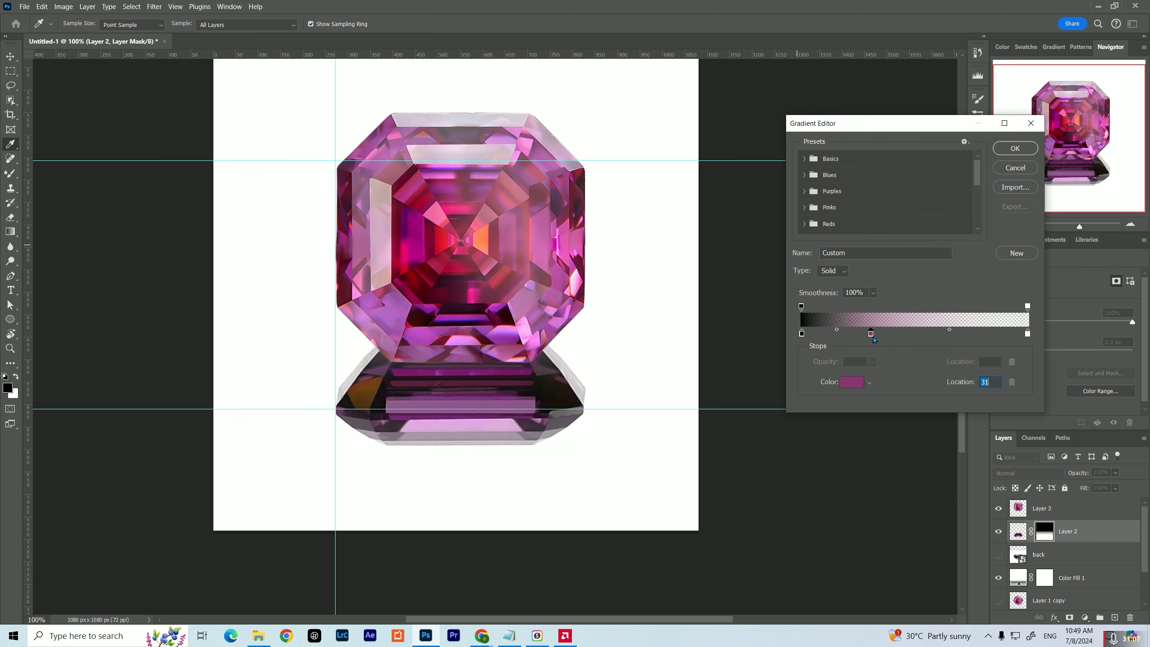
pyautogui.moveTo(873, 339); pyautogui.dragTo(875, 336)
pyautogui.click(857, 385)
pyautogui.moveTo(845, 405); pyautogui.dragTo(714, 565)
pyautogui.click(993, 378)
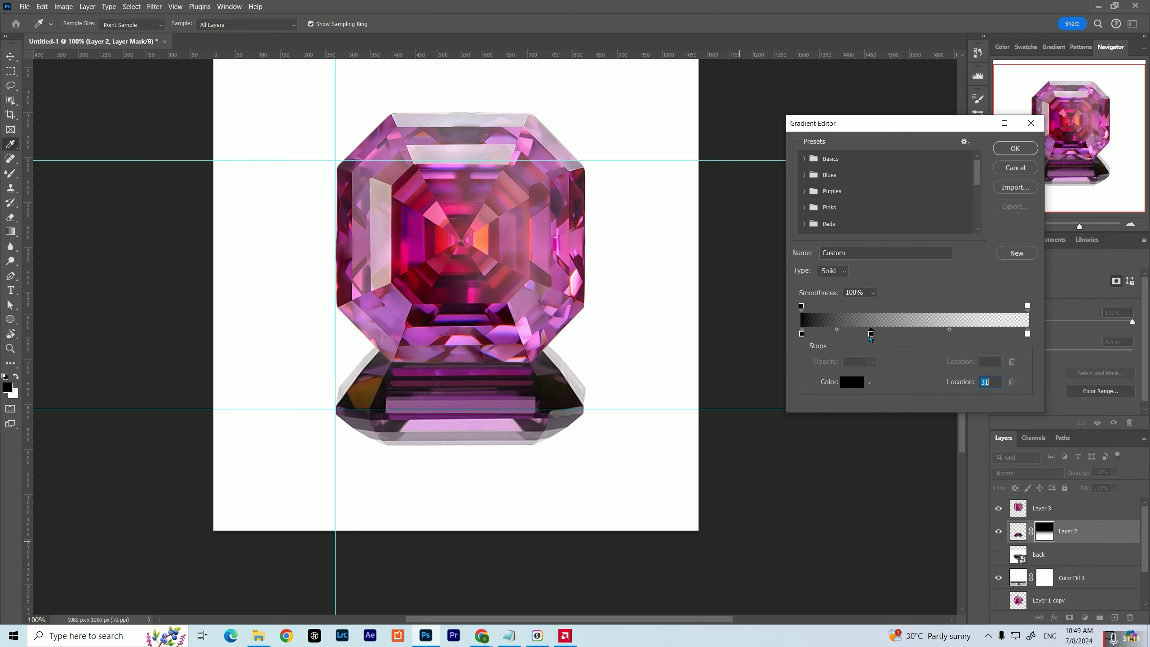
pyautogui.moveTo(871, 336); pyautogui.dragTo(959, 346)
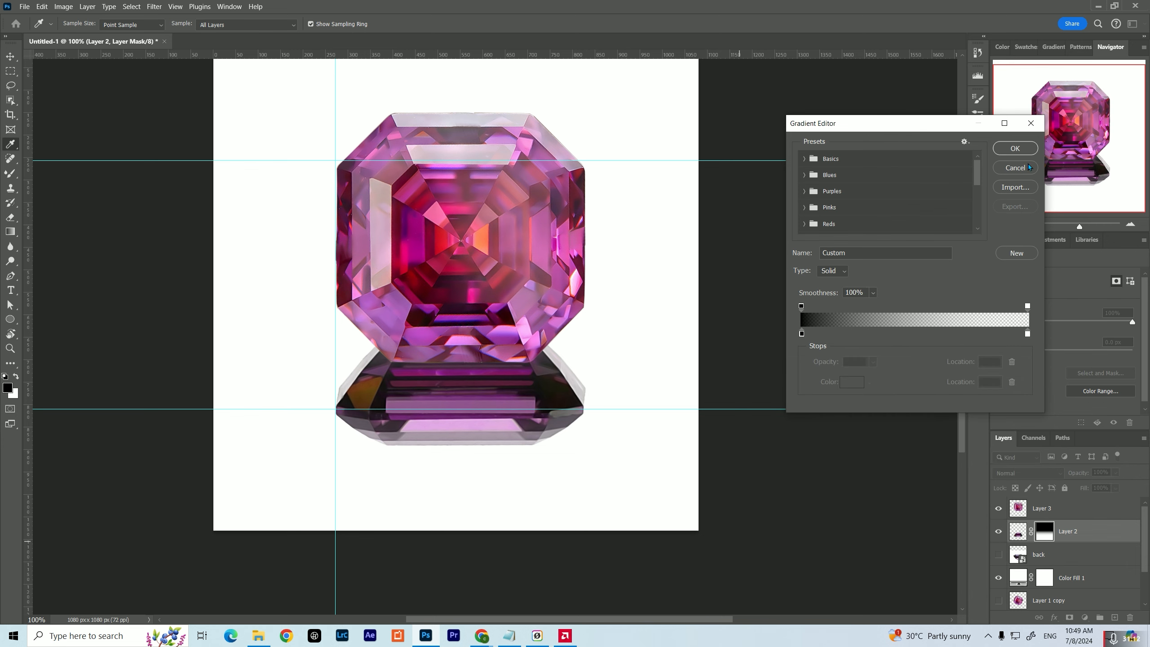
pyautogui.click(1028, 167)
# Add a layer above Layer 2 and draw a flat black ellipse about 332 × 16 px along the seam between the two gems
pyautogui.moveTo(473, 291); pyautogui.dragTo(471, 356)
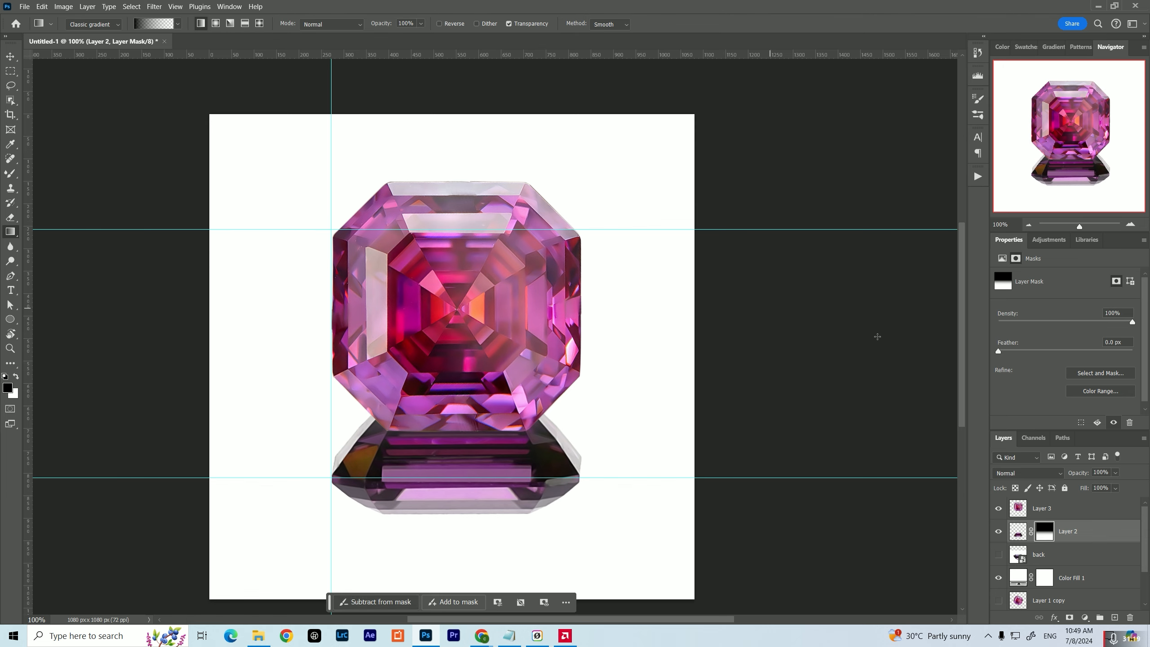
pyautogui.click(1114, 617)
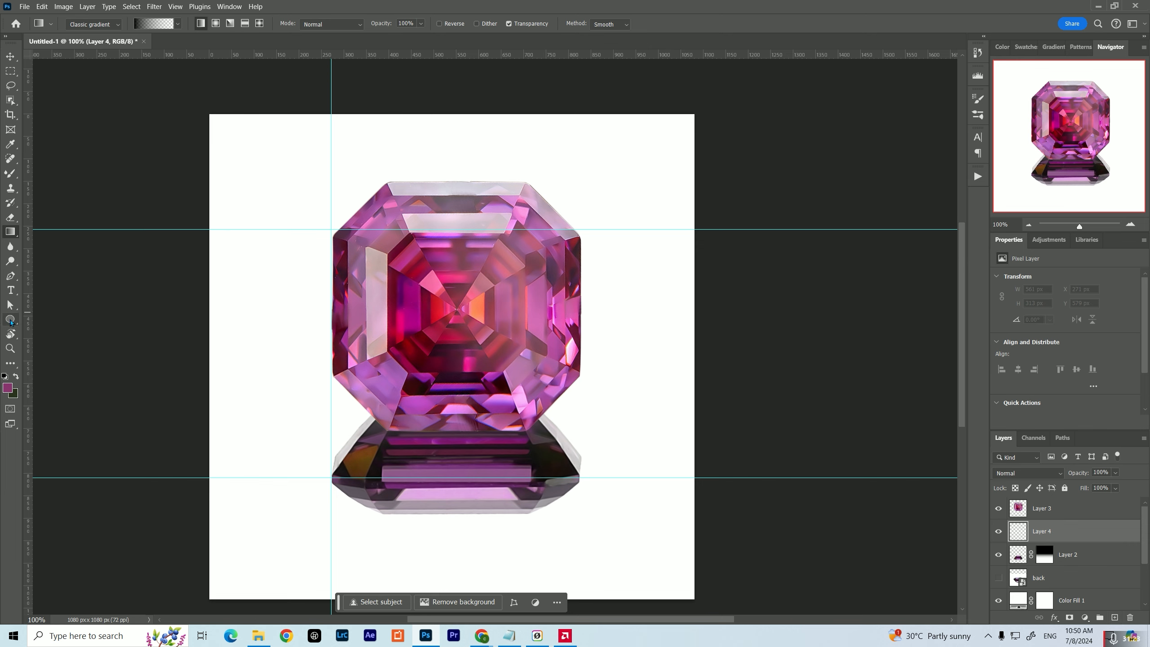
pyautogui.click(9, 321)
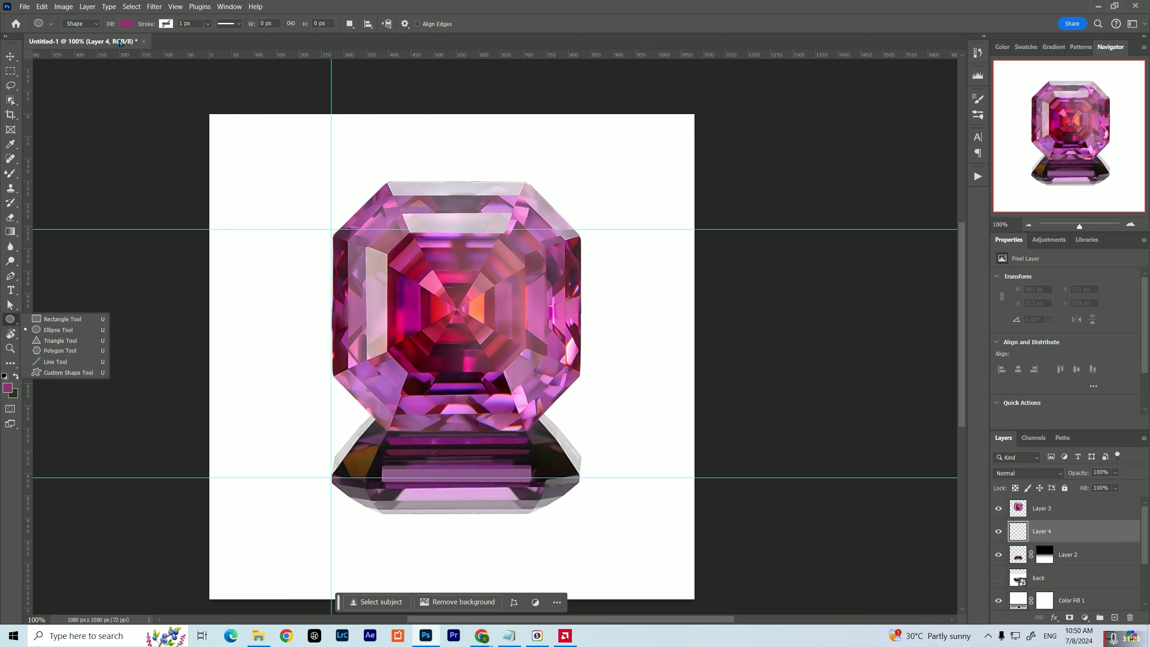
pyautogui.click(125, 25)
pyautogui.click(60, 82)
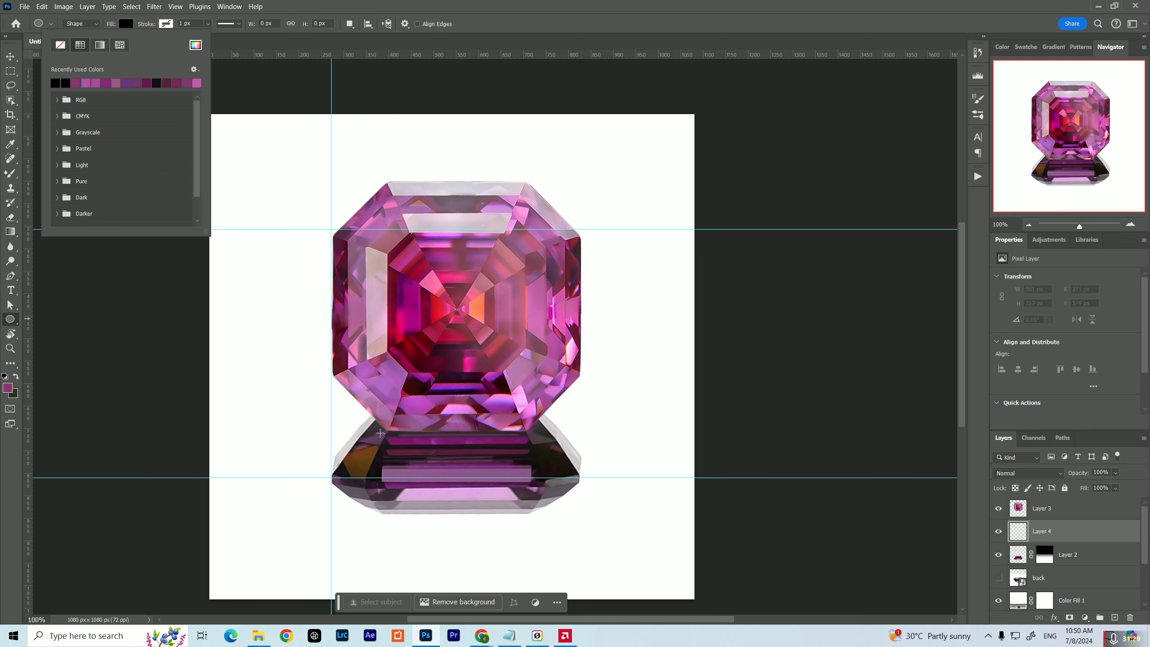
pyautogui.click(380, 432)
pyautogui.moveTo(380, 433); pyautogui.dragTo(531, 436)
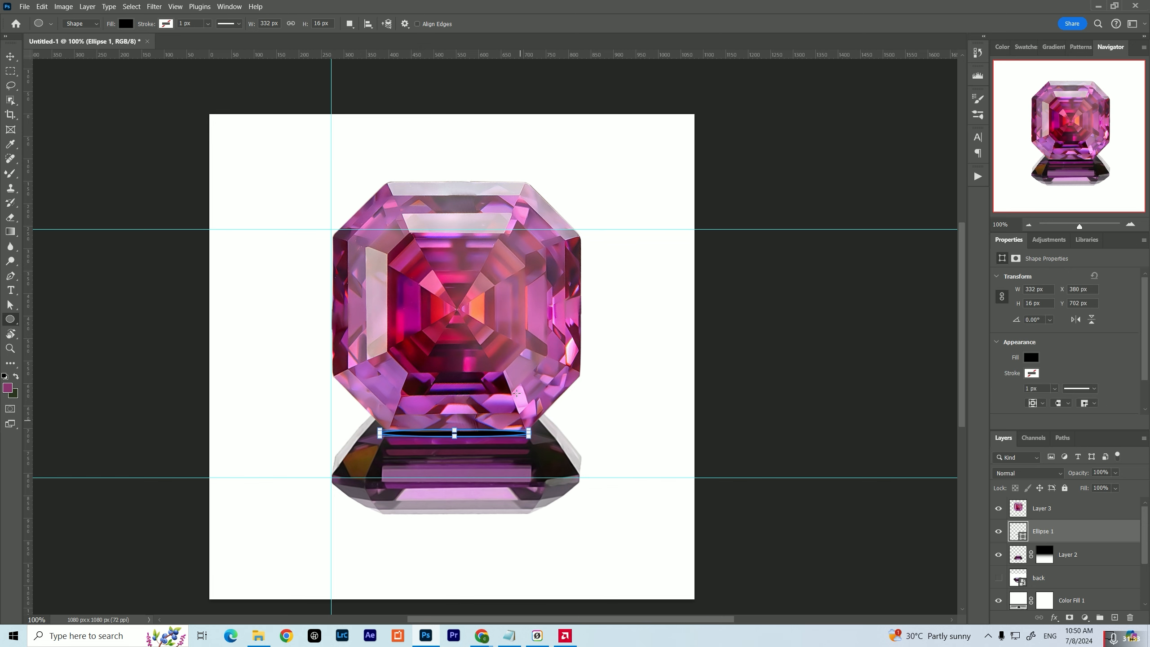
# Nudge the black ellipse up 1 px, transform it to about 135% height with a 5.56° horizontal skew, and convert it to a regular path
pyautogui.scroll(4, 456, 397)
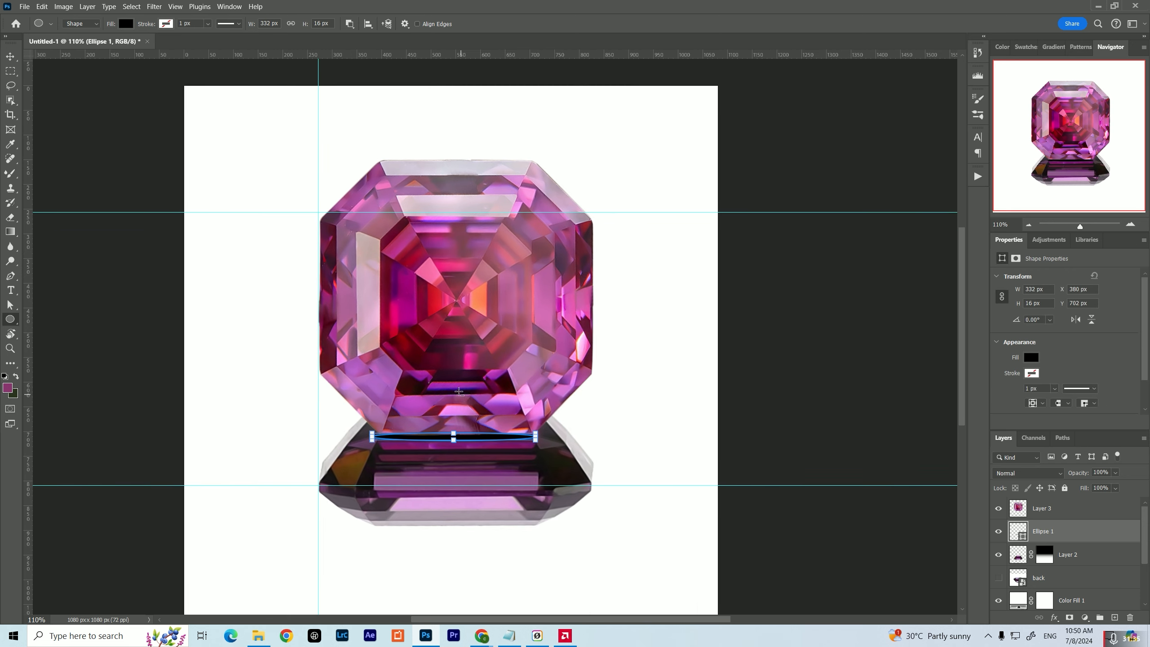
pyautogui.scroll(3, 456, 398)
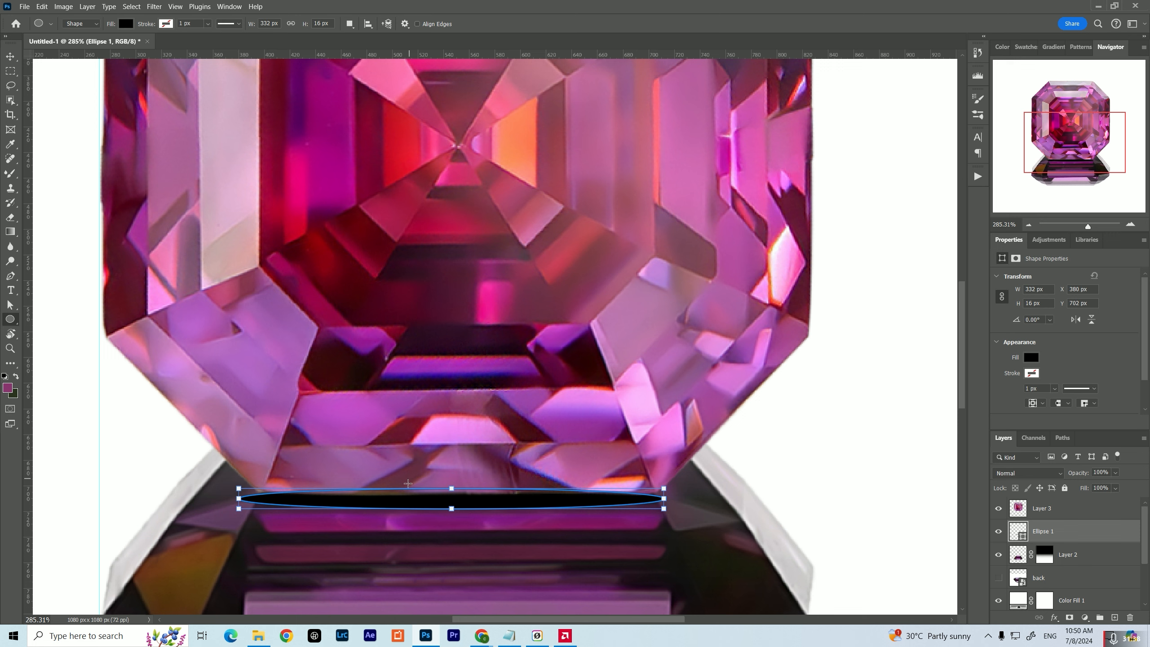
pyautogui.press('v')
pyautogui.moveTo(424, 497); pyautogui.dragTo(424, 496)
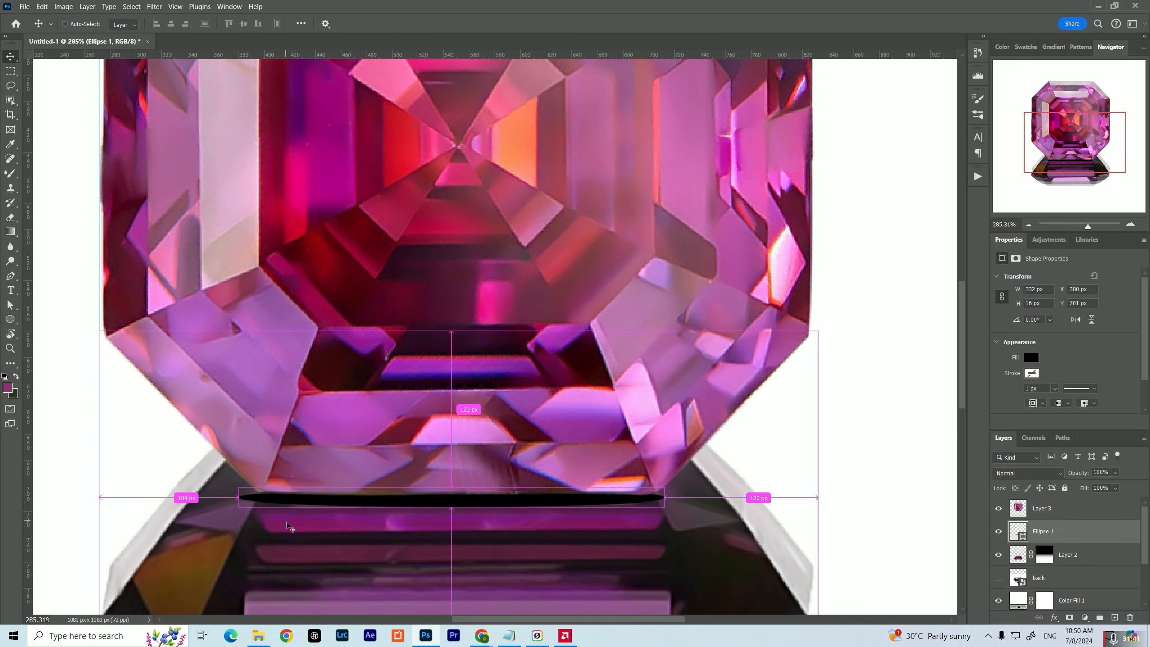
pyautogui.hotkey('ctrl', 't')
pyautogui.moveTo(240, 498); pyautogui.dragTo(247, 498)
pyautogui.moveTo(456, 486); pyautogui.dragTo(455, 479)
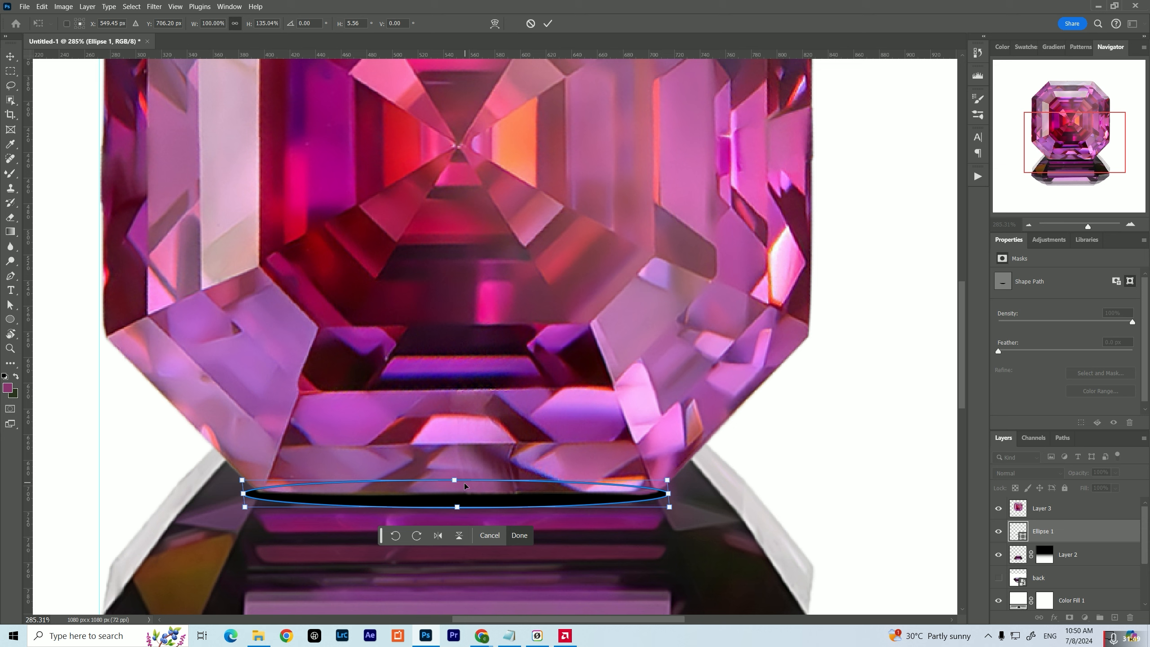
pyautogui.click(519, 535)
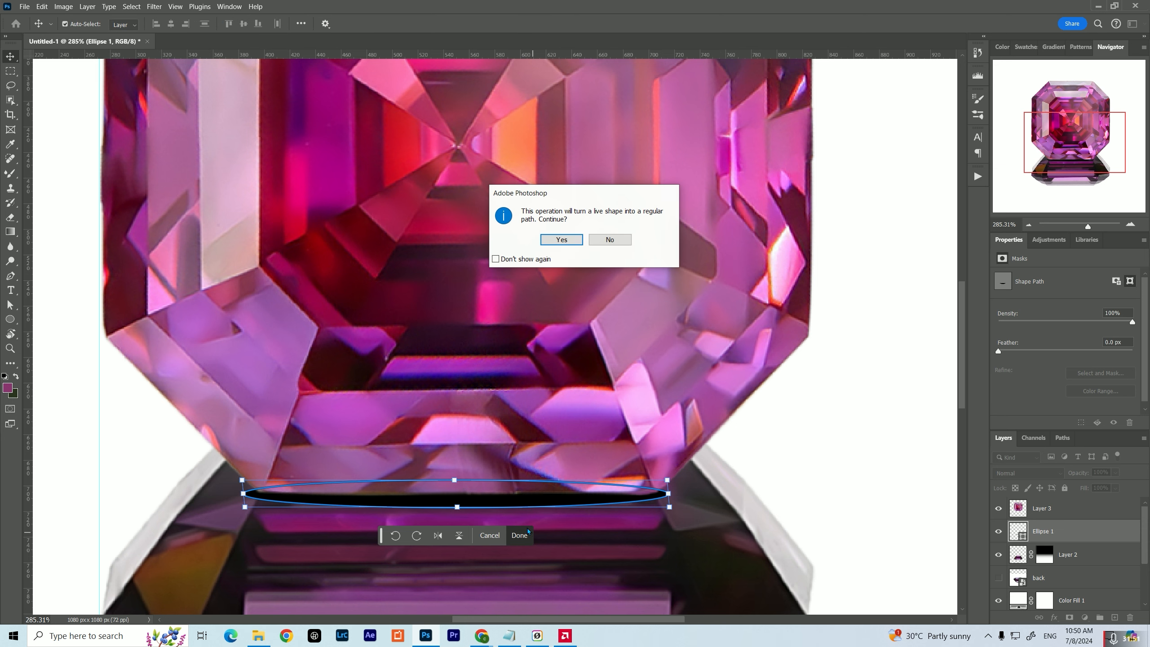
pyautogui.click(553, 244)
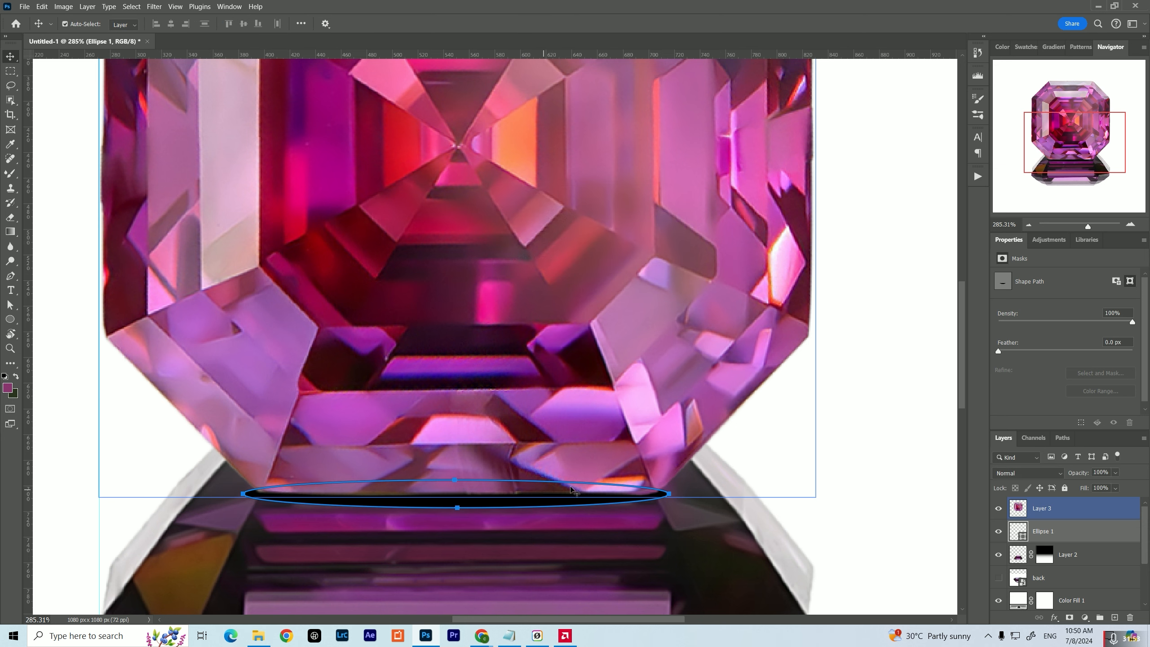
pyautogui.click(1059, 534)
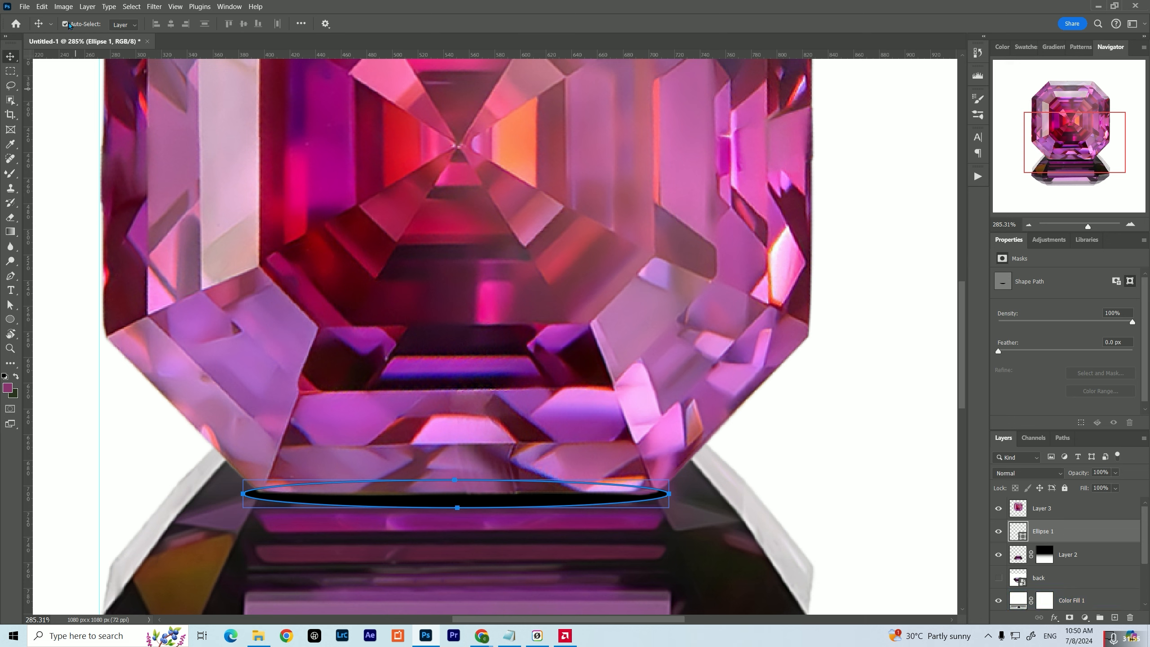
# Convert the black ellipse layer to a smart object and apply a Gaussian Blur with a 6.0 px radius
pyautogui.click(153, 6)
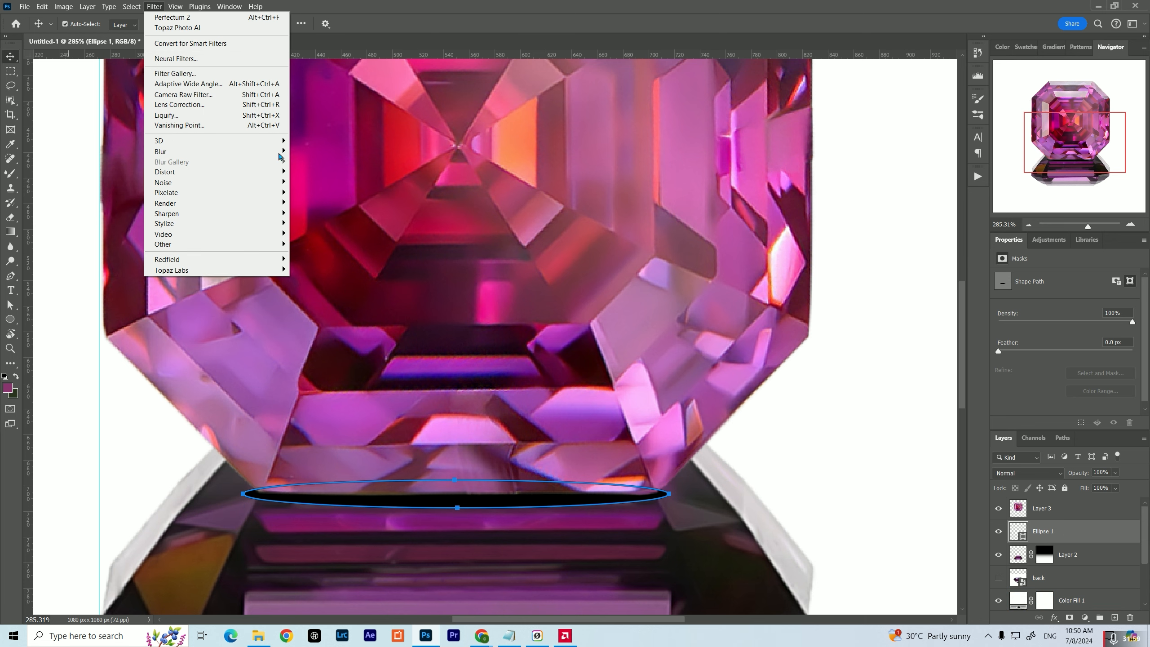
pyautogui.moveTo(240, 154)
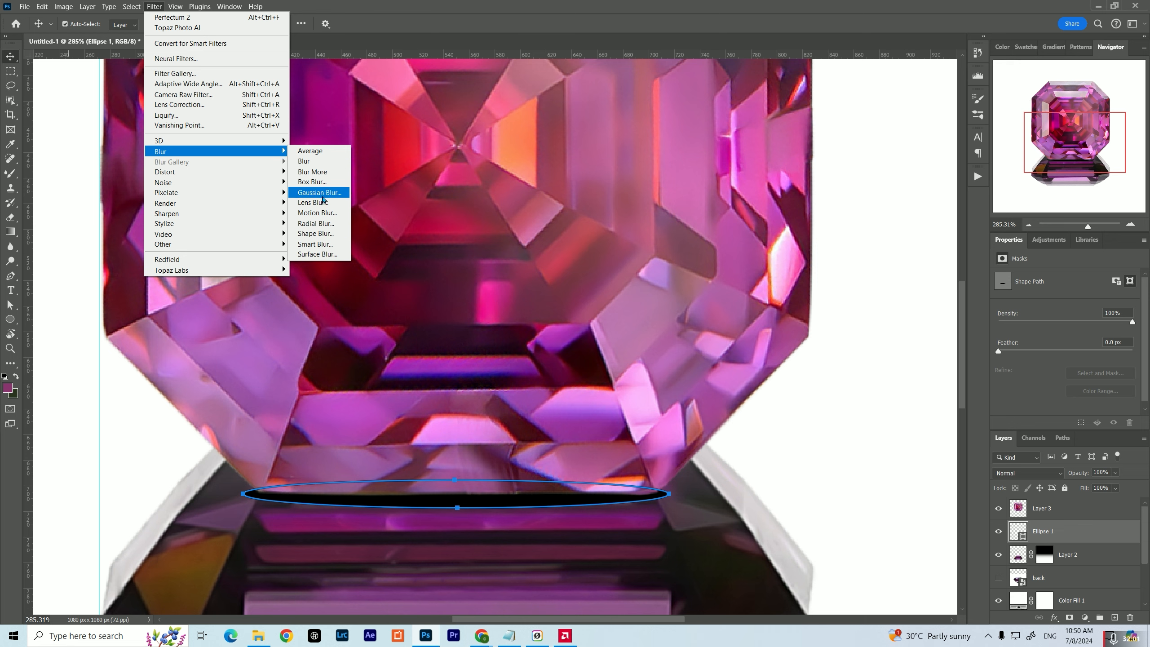
pyautogui.click(320, 193)
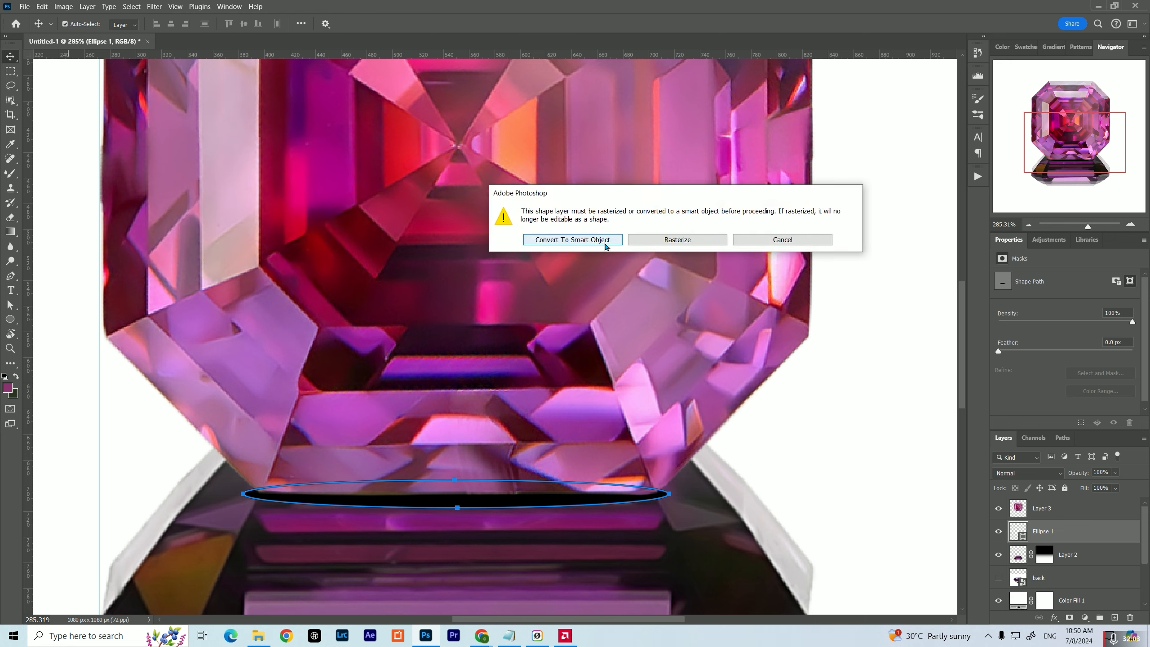
pyautogui.click(605, 246)
pyautogui.moveTo(854, 307)
pyautogui.mouseDown()
pyautogui.moveTo(869, 306)
pyautogui.moveTo(843, 306)
pyautogui.mouseUp()
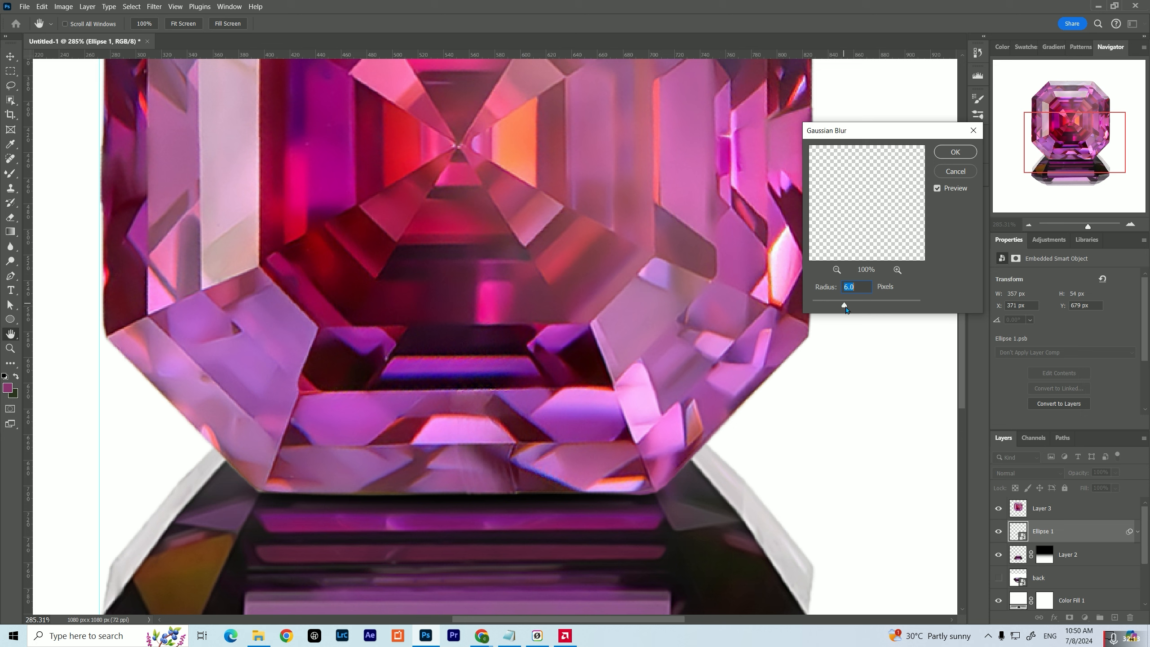
pyautogui.click(974, 153)
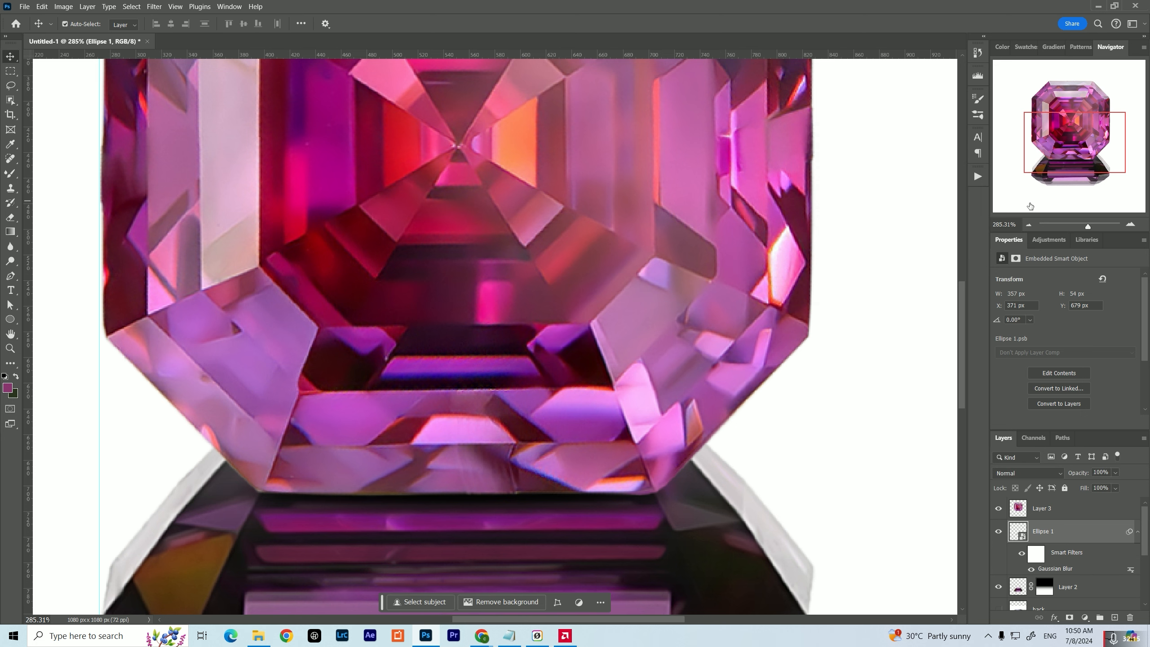
# Delete the two horizontal guides and the vertical guide from the canvas
pyautogui.click(1027, 225)
pyautogui.click(1028, 225)
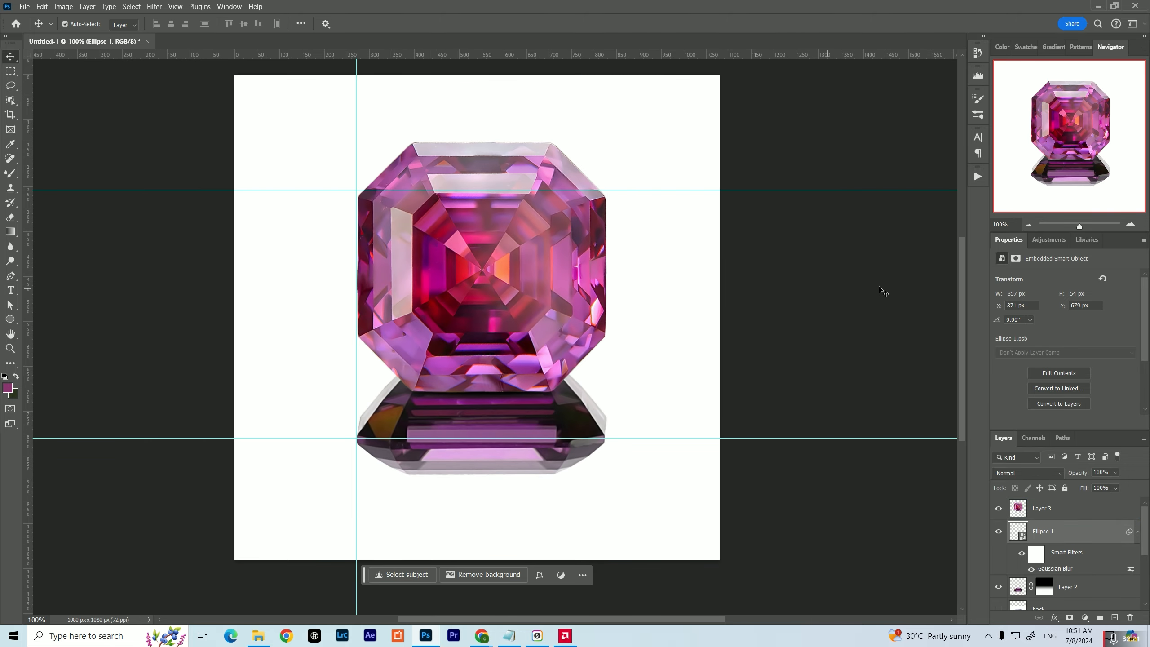
pyautogui.click(803, 191)
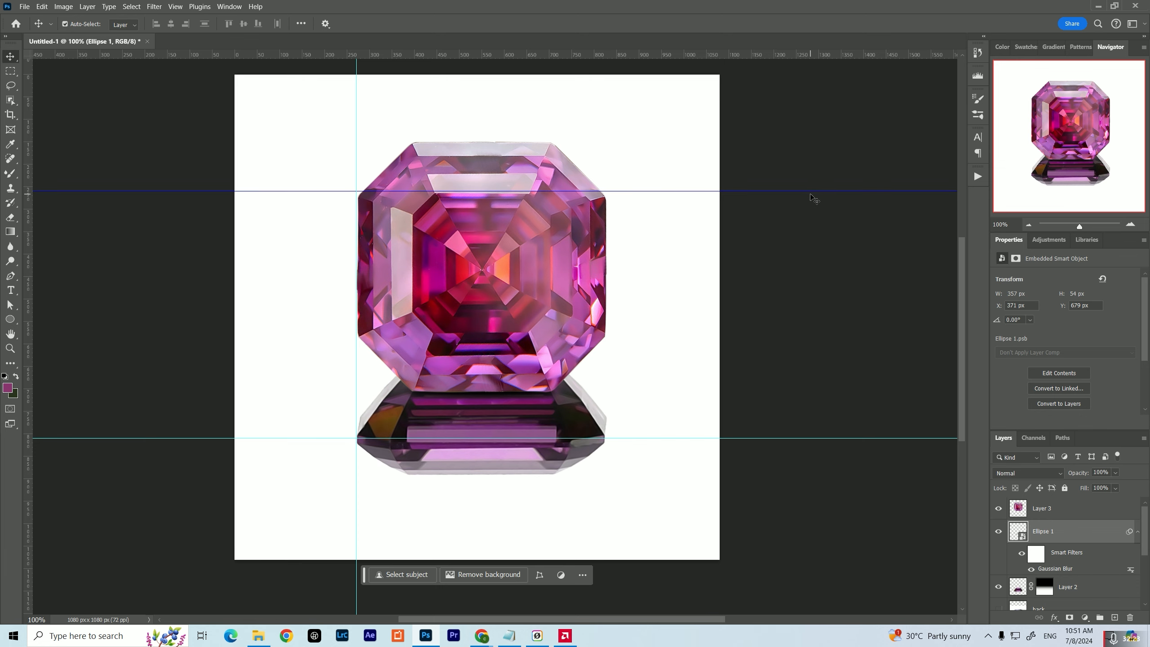
pyautogui.press('Delete')
pyautogui.click(834, 438)
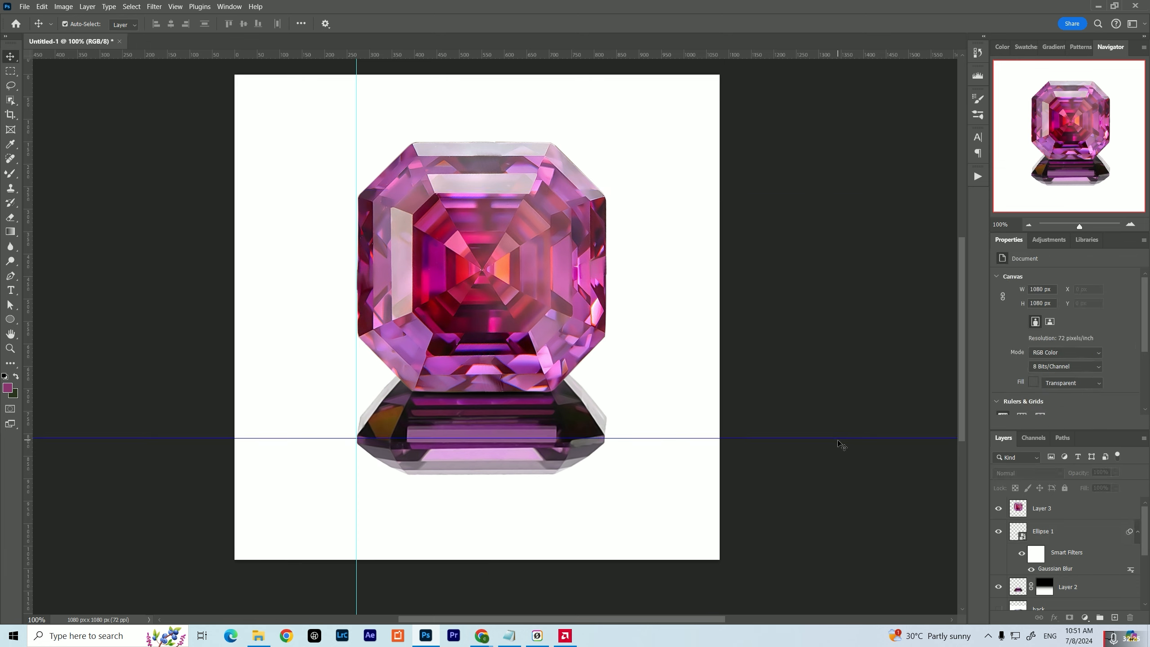
pyautogui.press('Delete')
pyautogui.click(354, 397)
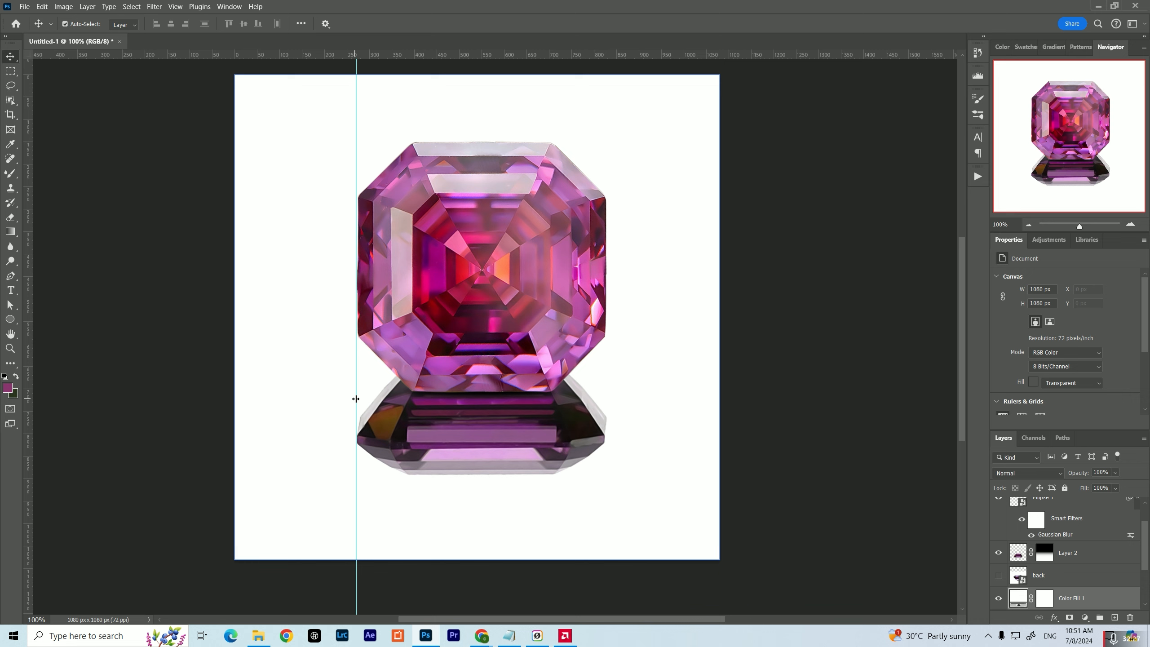
pyautogui.click(356, 399)
pyautogui.press('Delete')
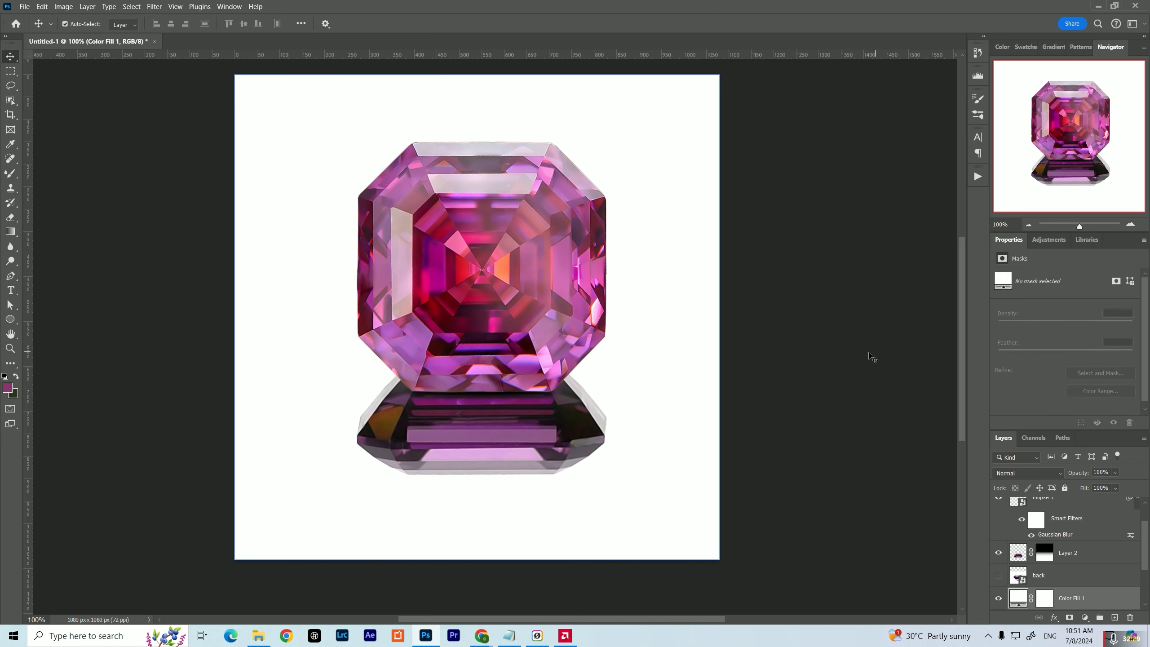
# Delete the white Color Fill 1 layer and add a gradient fill layer in its place beneath the gems
pyautogui.scroll(1, 714, 381)
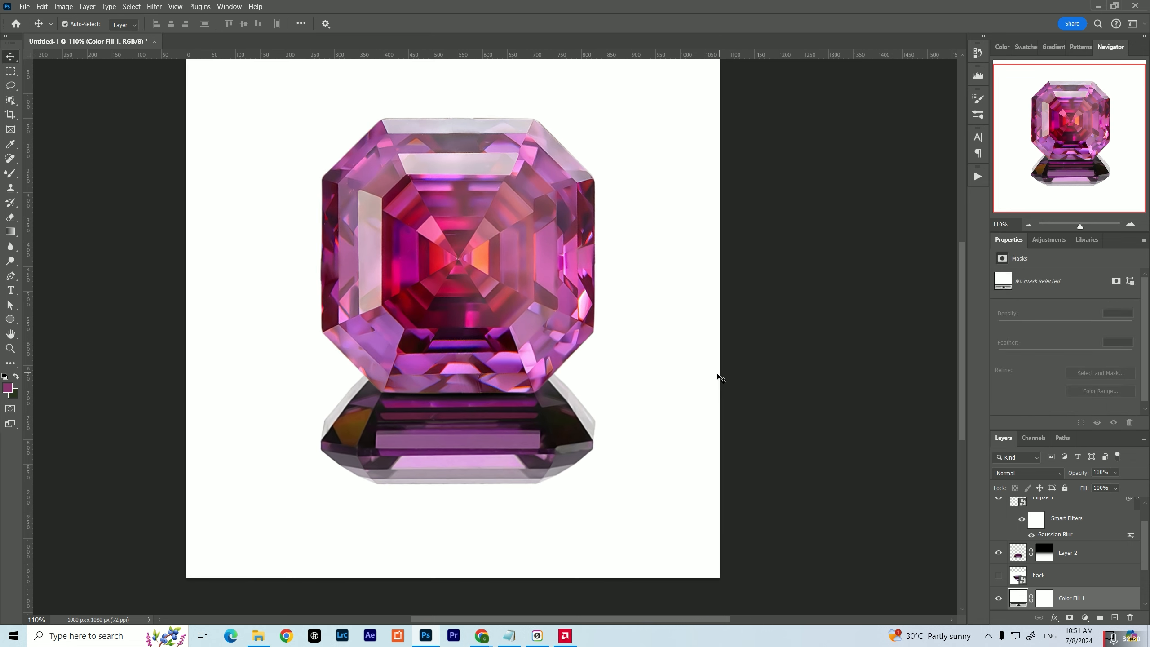
pyautogui.click(1028, 225)
pyautogui.click(1028, 224)
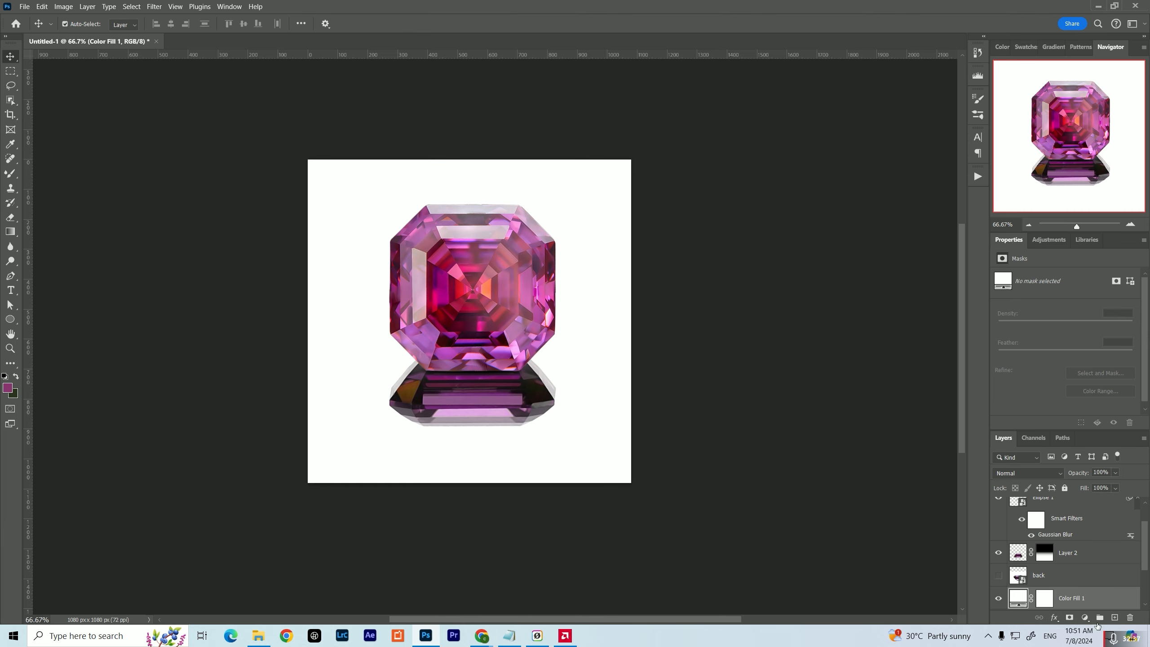
pyautogui.press('Delete')
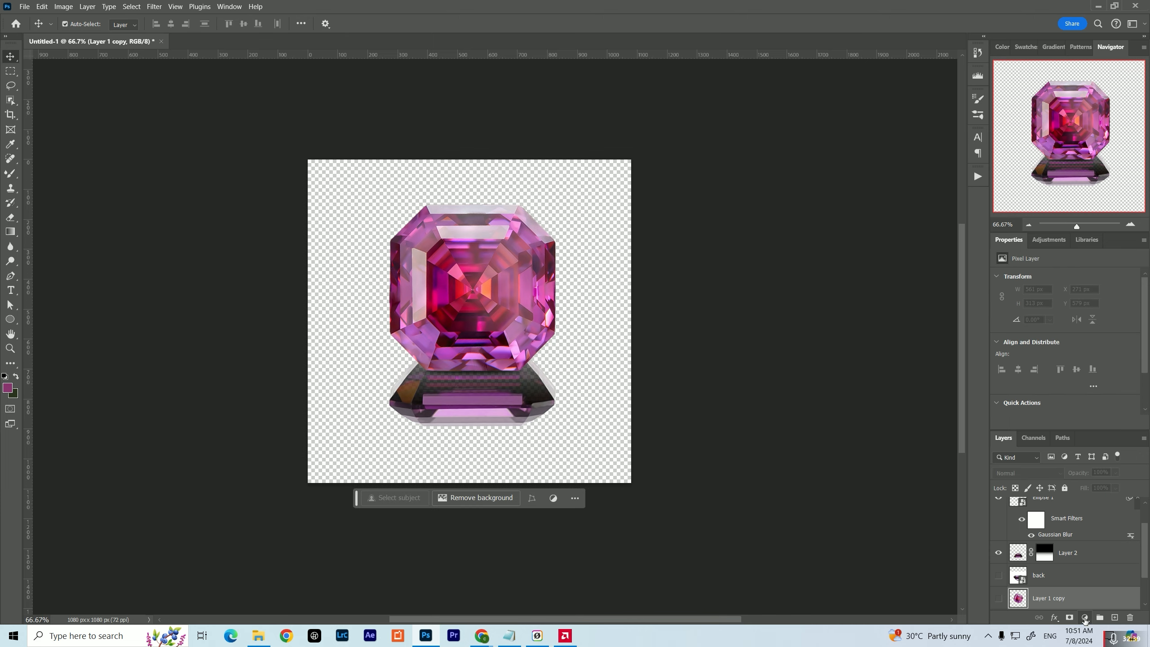
pyautogui.click(1084, 617)
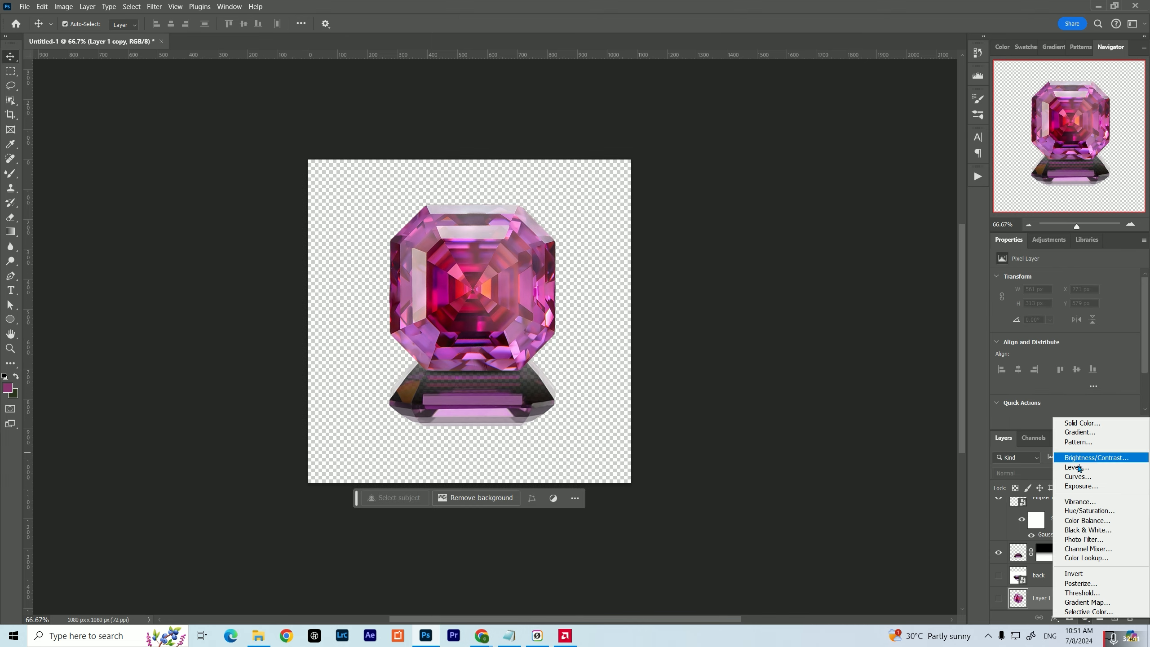
pyautogui.click(1082, 433)
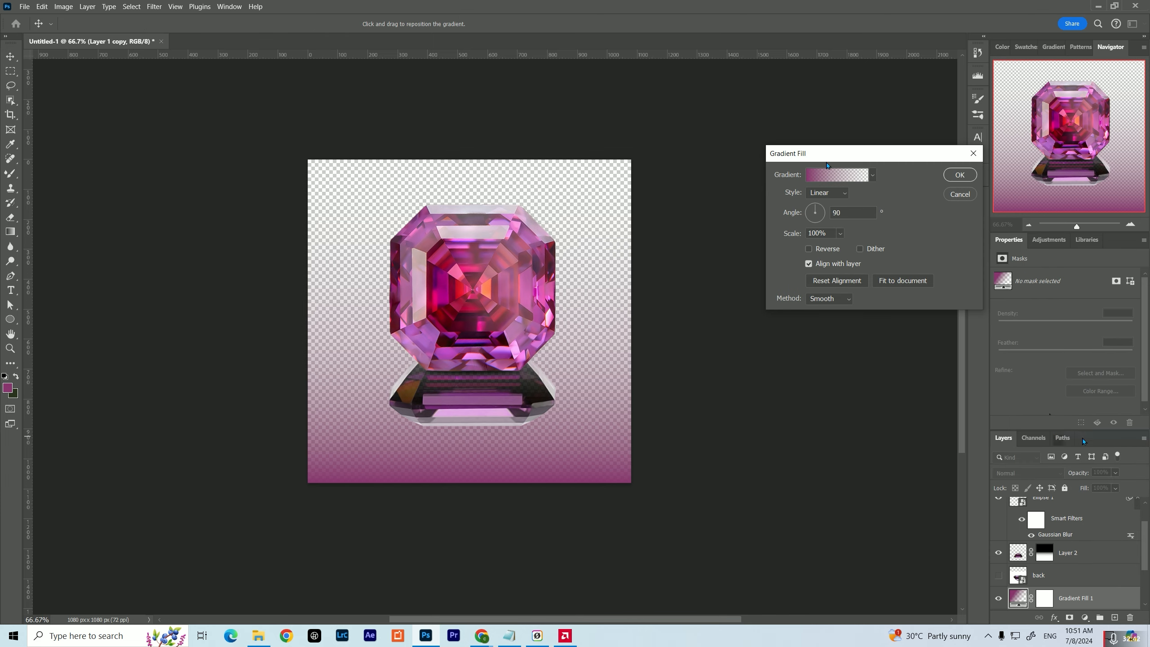
# Try out the gold and metallic gradient presets on the background fill and choose the Copper preset
pyautogui.click(872, 175)
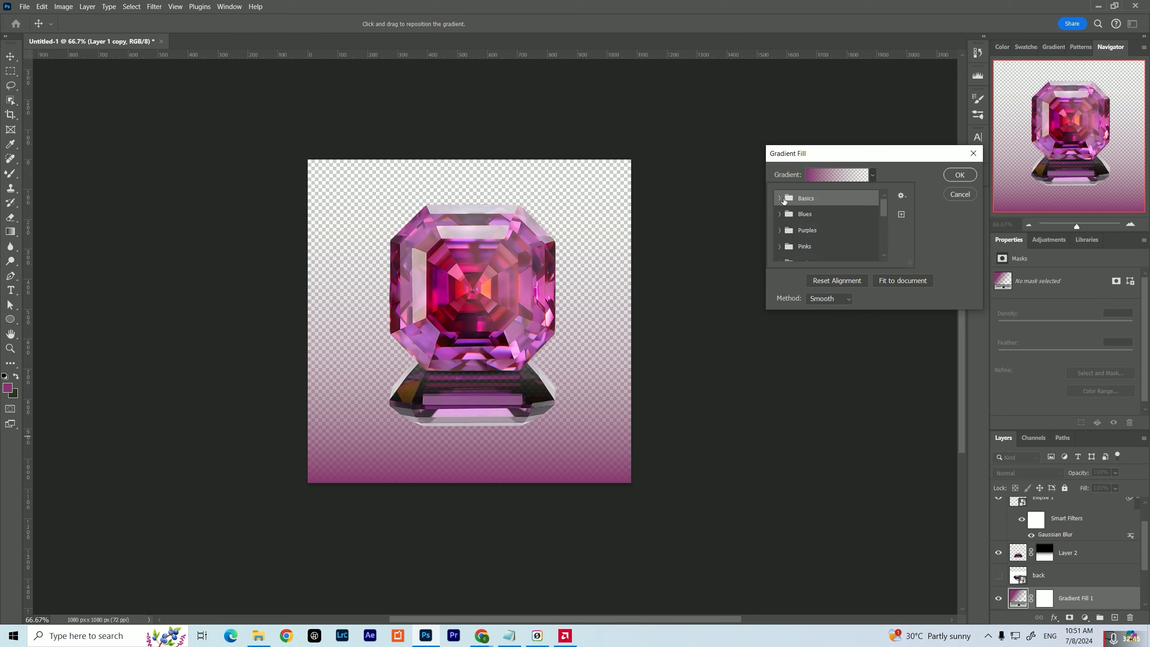
pyautogui.moveTo(881, 210); pyautogui.dragTo(878, 251)
pyautogui.click(780, 254)
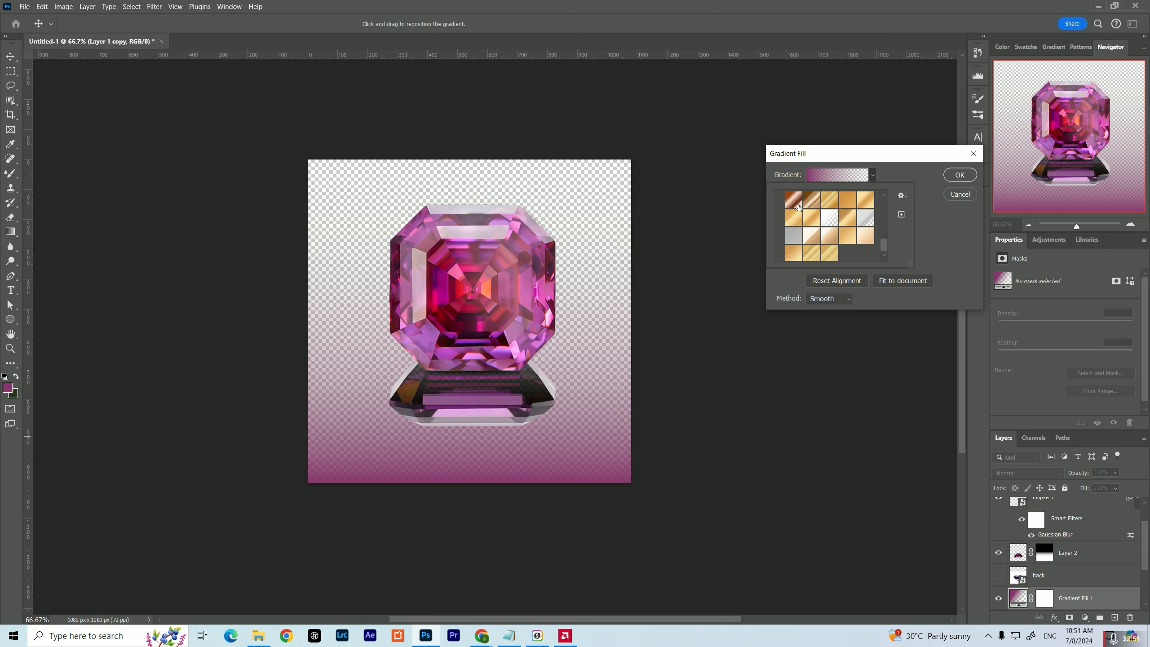
pyautogui.click(799, 206)
pyautogui.click(811, 207)
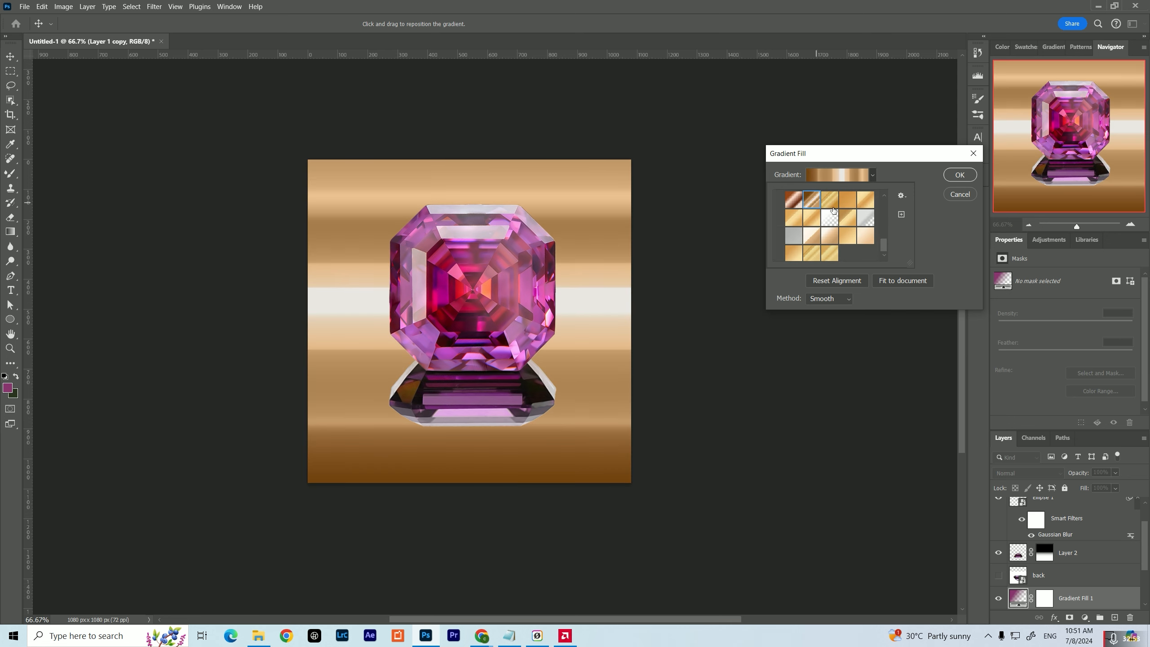
pyautogui.click(829, 205)
pyautogui.click(849, 204)
pyautogui.click(865, 202)
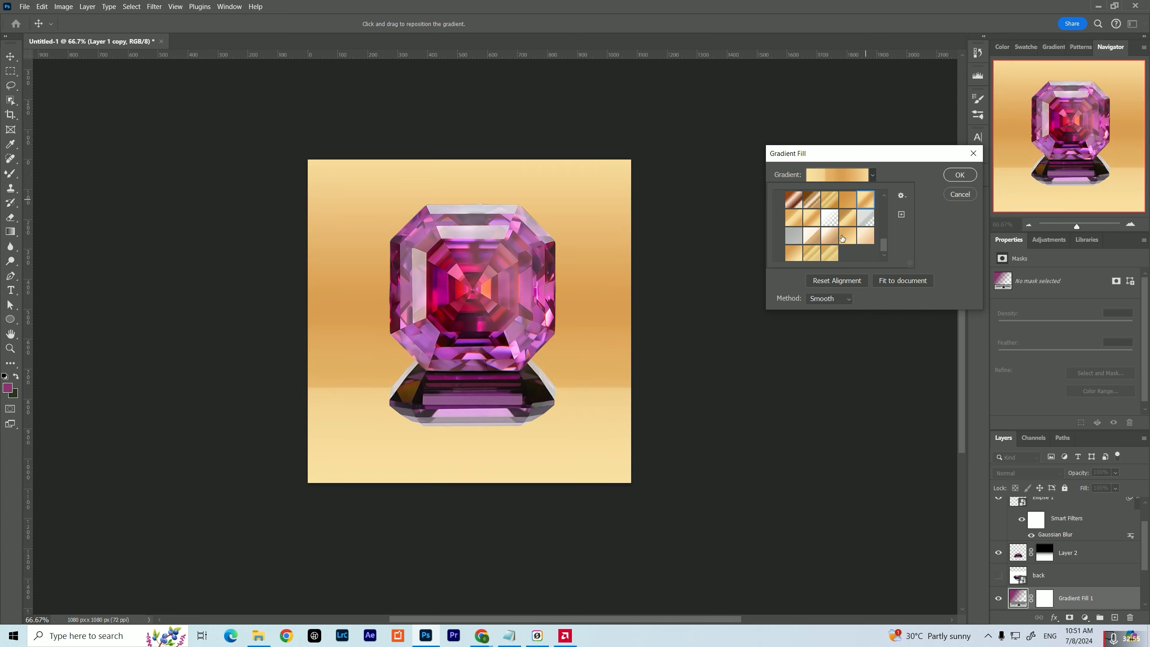
pyautogui.click(862, 219)
pyautogui.click(858, 240)
pyautogui.click(842, 244)
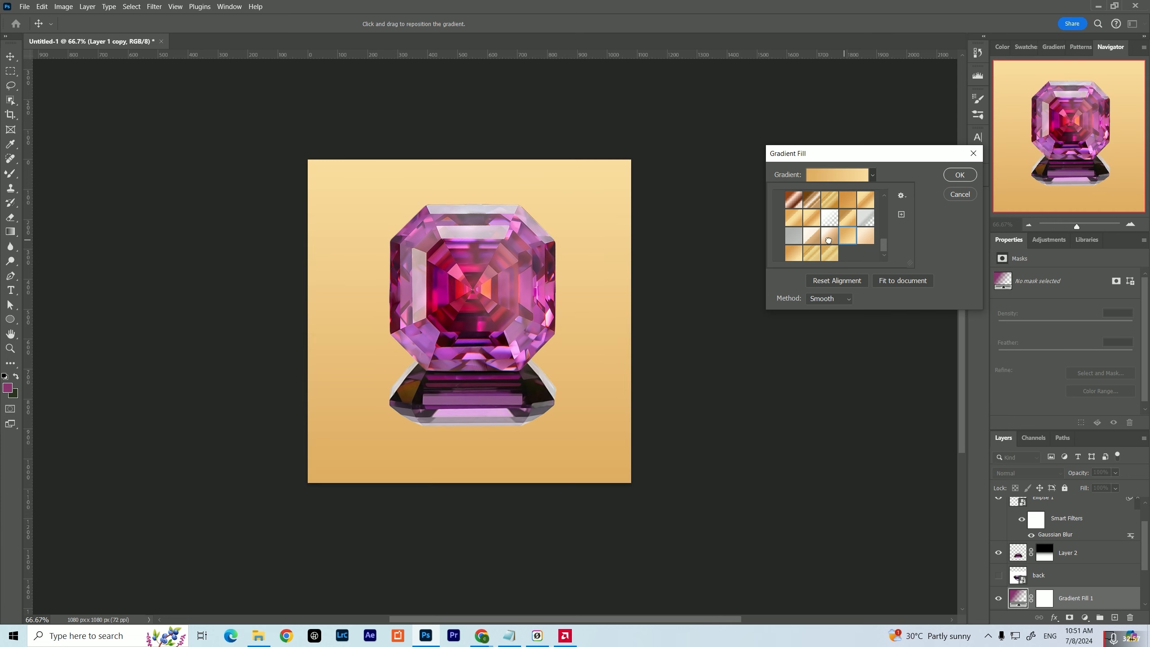
pyautogui.click(829, 244)
pyautogui.click(811, 249)
pyautogui.click(829, 254)
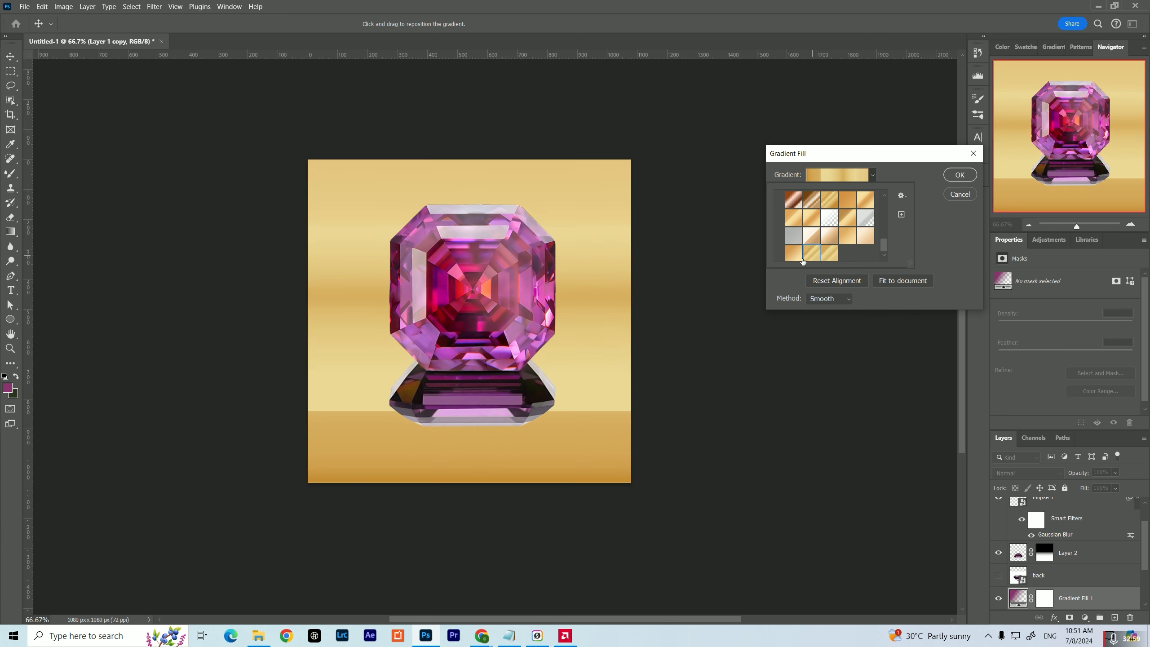
pyautogui.click(793, 254)
pyautogui.click(829, 205)
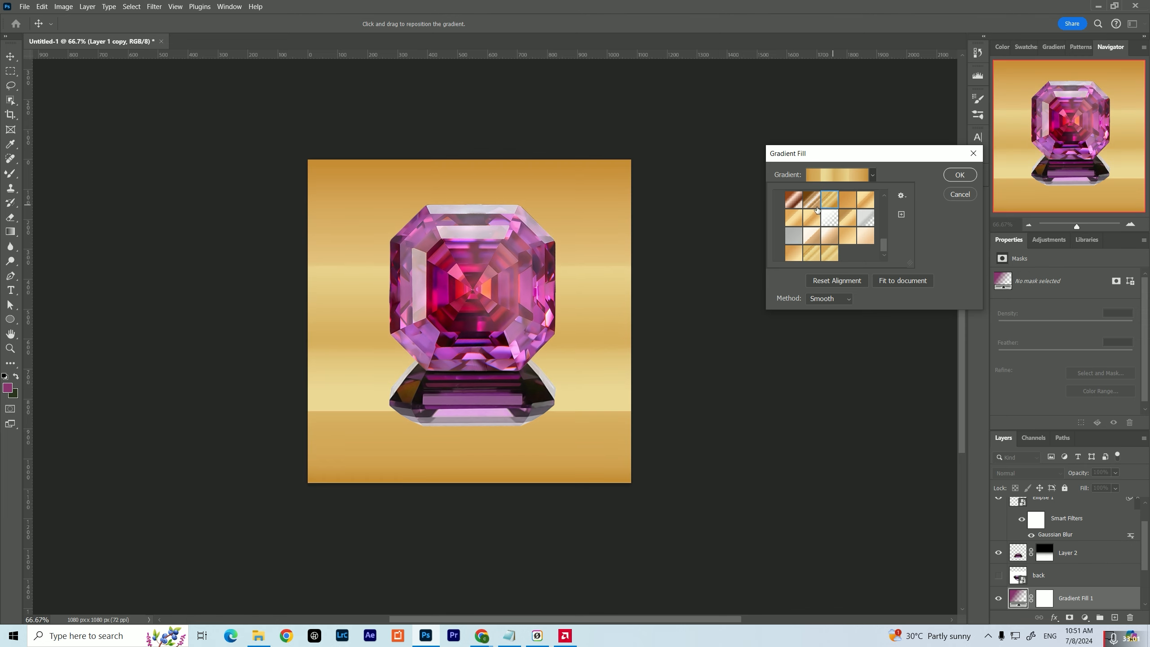
pyautogui.click(794, 200)
pyautogui.click(817, 204)
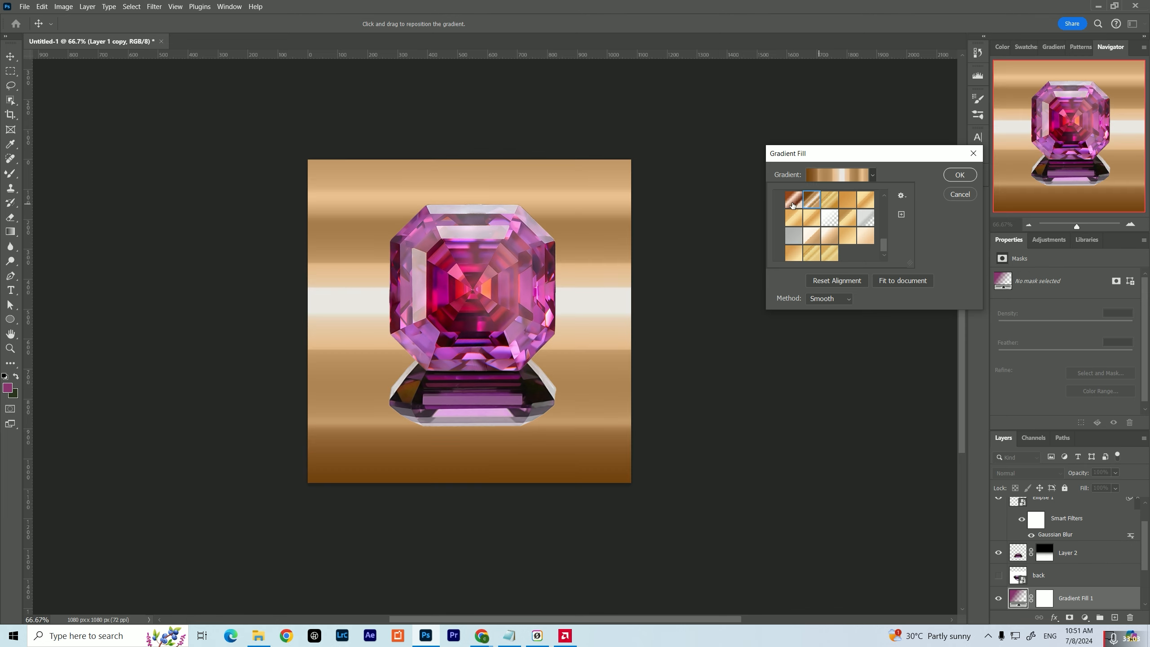
pyautogui.click(794, 206)
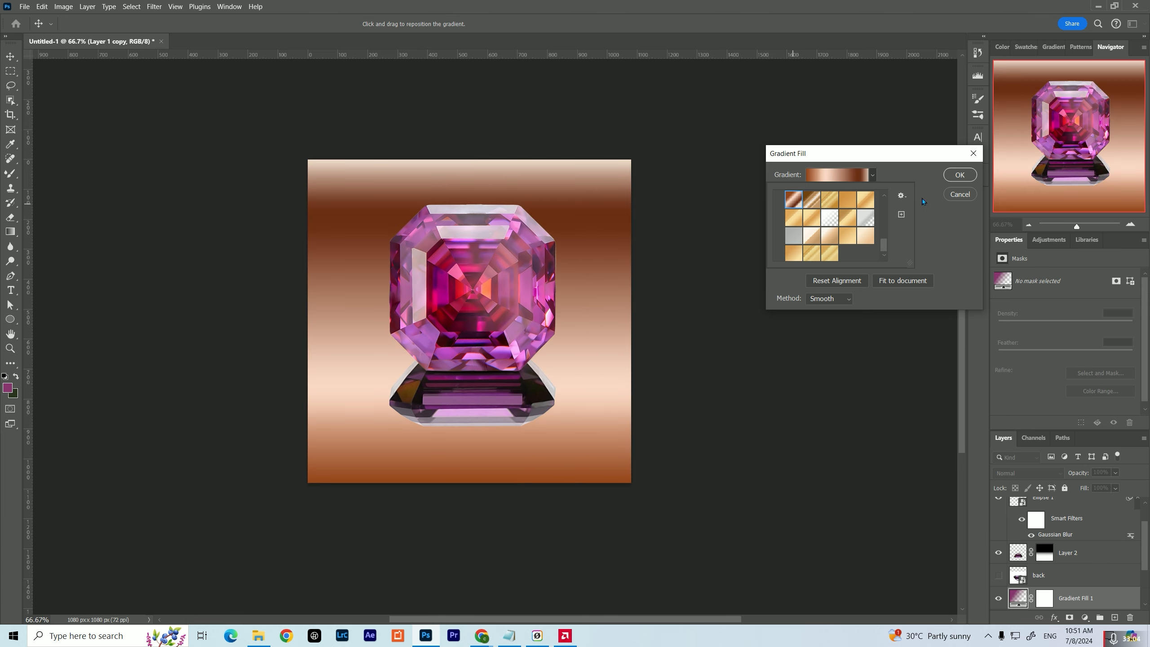
# Open the Copper gradient for editing and recolour its first colour stop to light grey c3c3c3
pyautogui.click(845, 175)
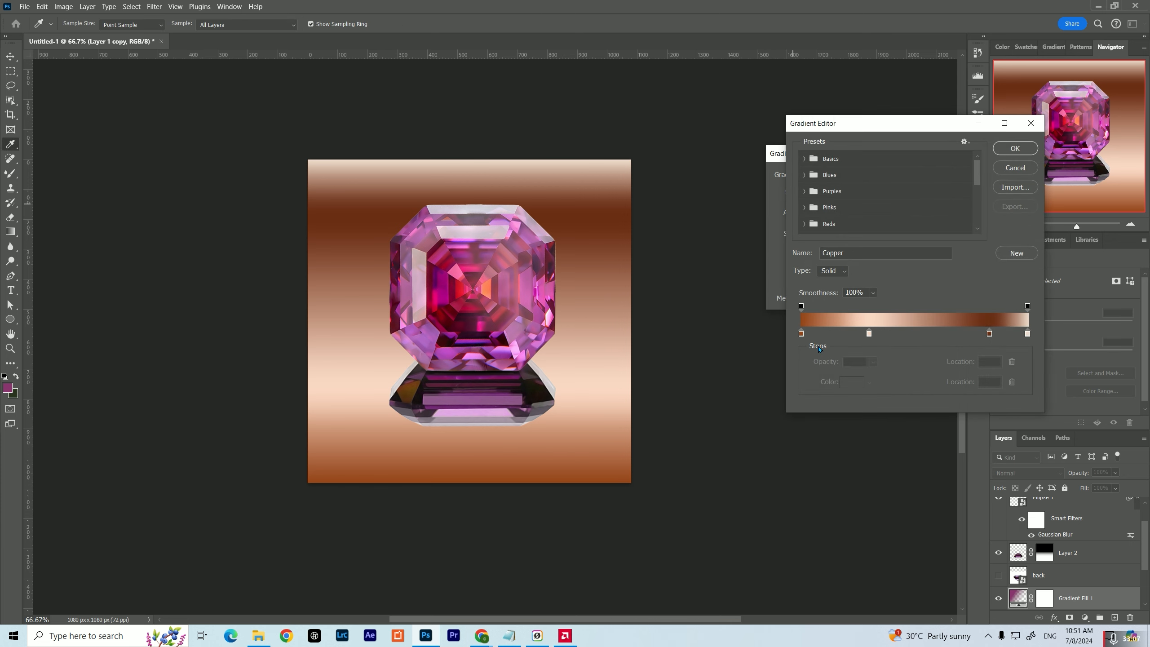
pyautogui.click(799, 333)
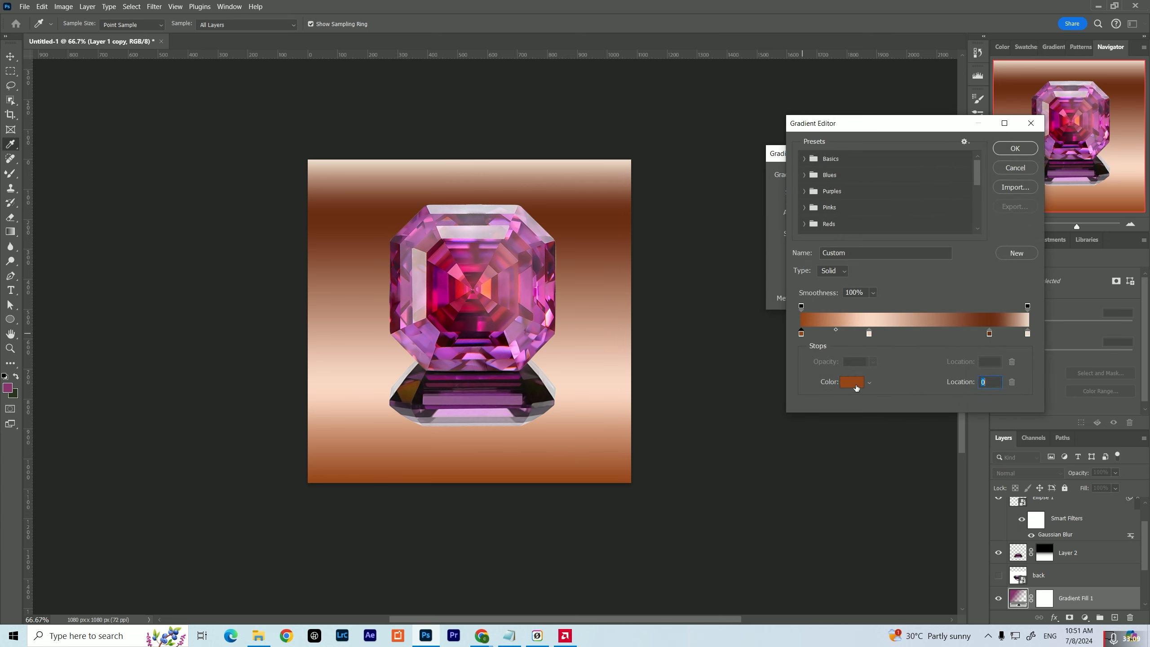
pyautogui.click(856, 383)
pyautogui.moveTo(797, 448); pyautogui.dragTo(741, 421)
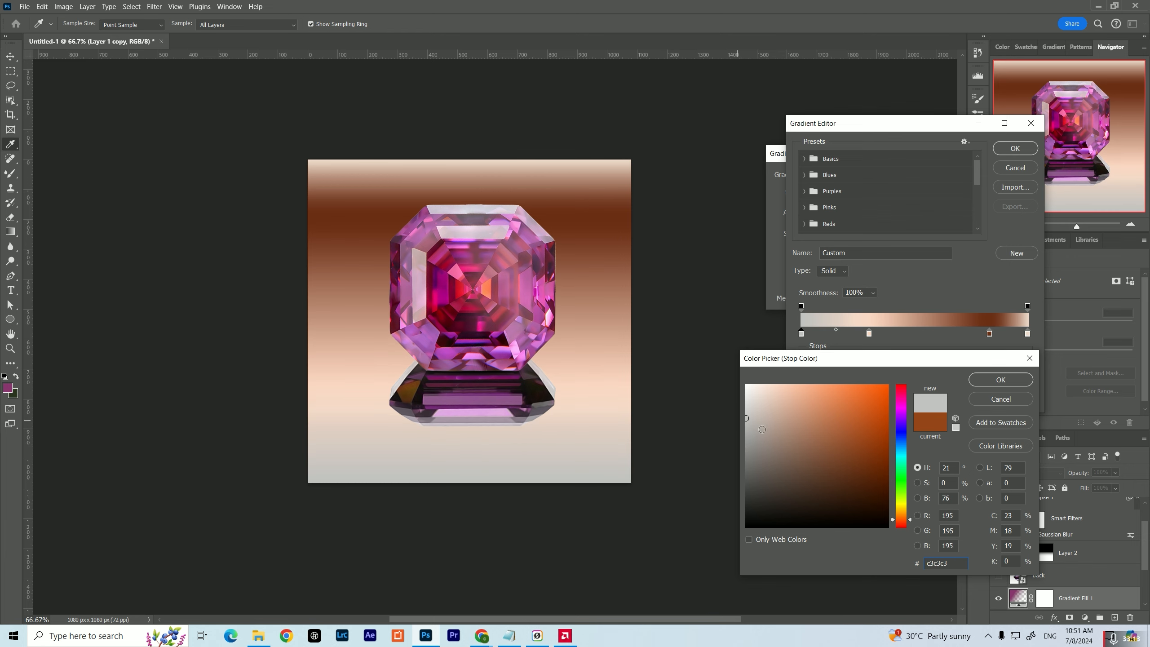
pyautogui.click(994, 378)
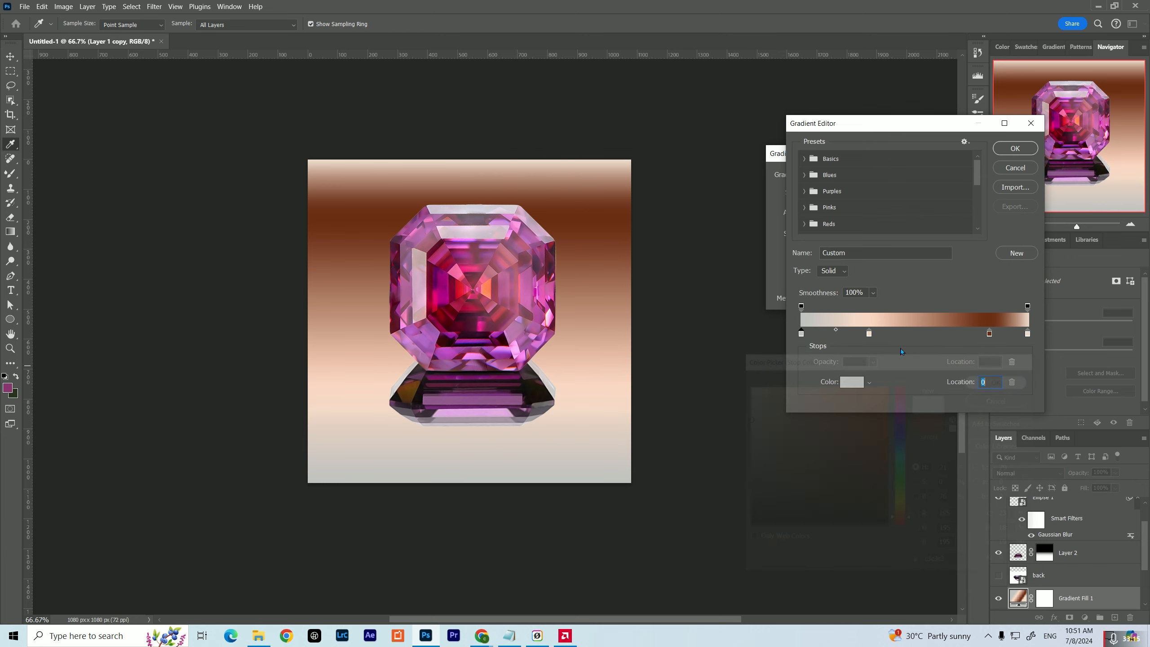
# Shift the gradient's second colour stop to location 28 and recolour it to near-white f1f1f1
pyautogui.click(868, 334)
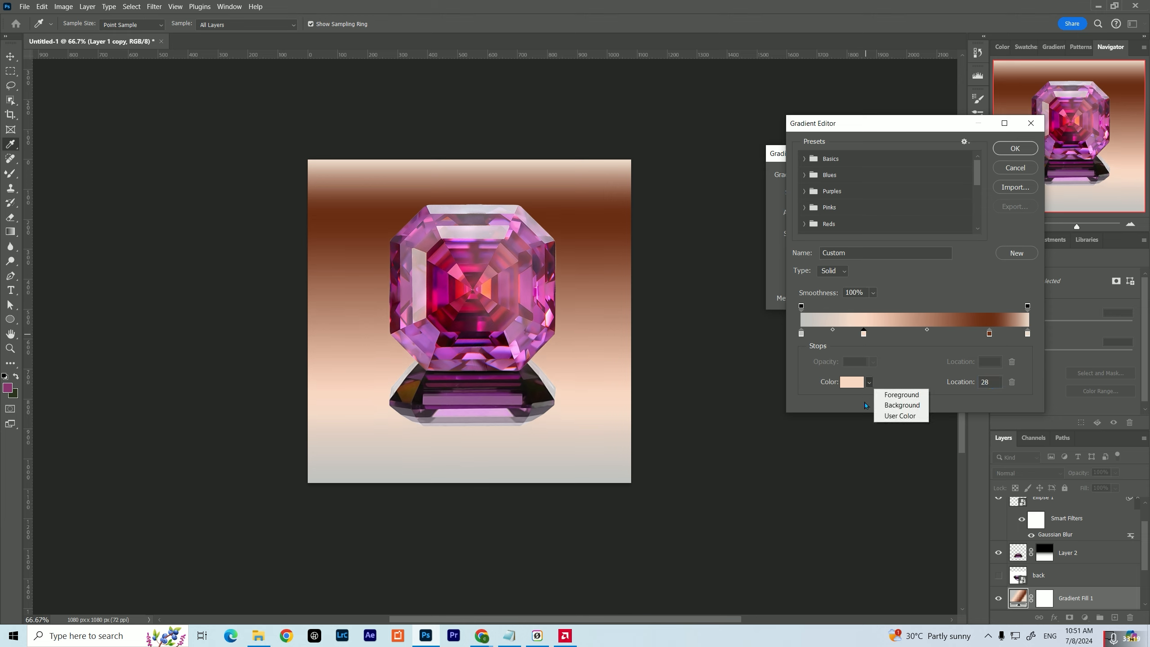
pyautogui.click(852, 384)
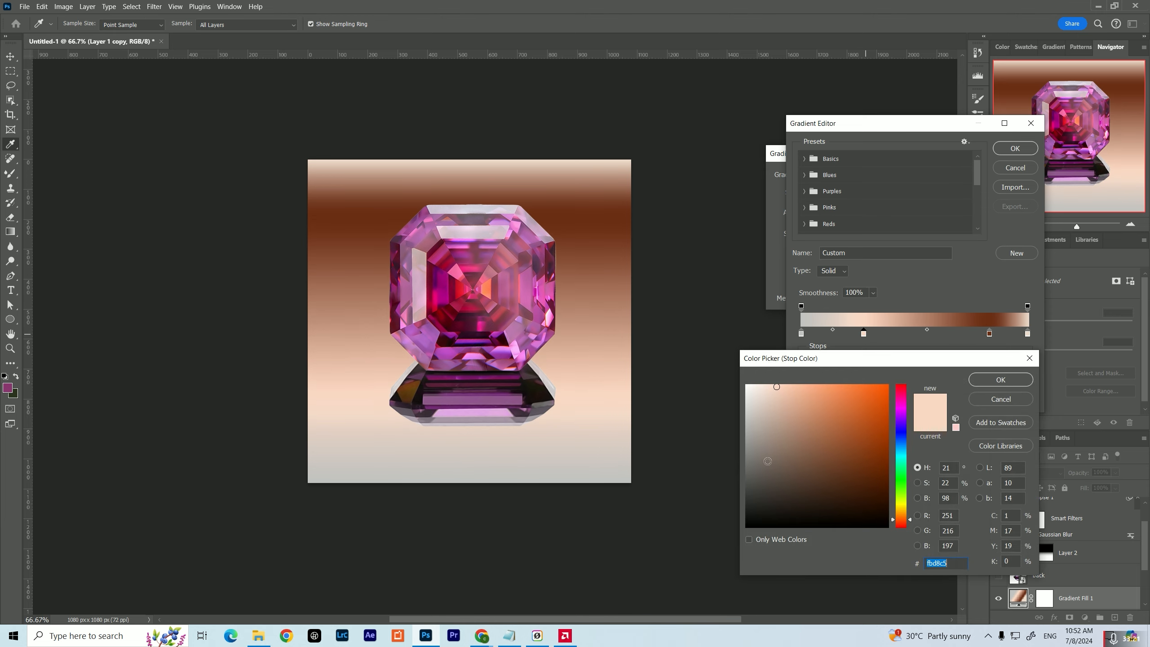
pyautogui.moveTo(754, 453)
pyautogui.mouseDown()
pyautogui.moveTo(743, 447)
pyautogui.moveTo(746, 392)
pyautogui.mouseUp()
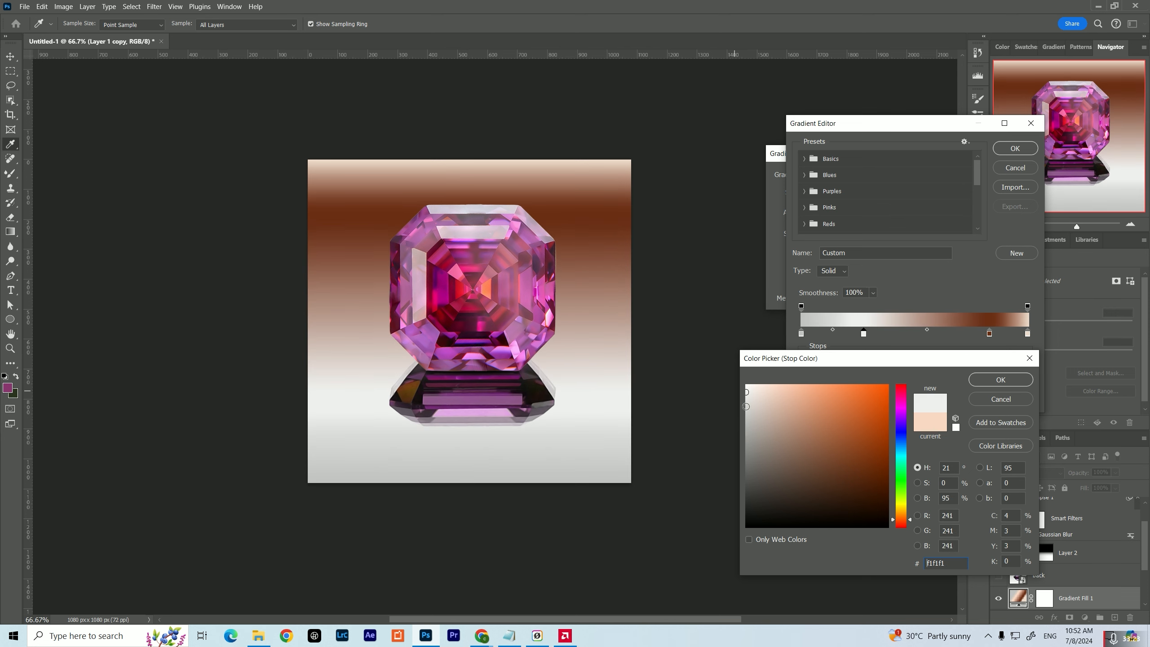
pyautogui.click(999, 379)
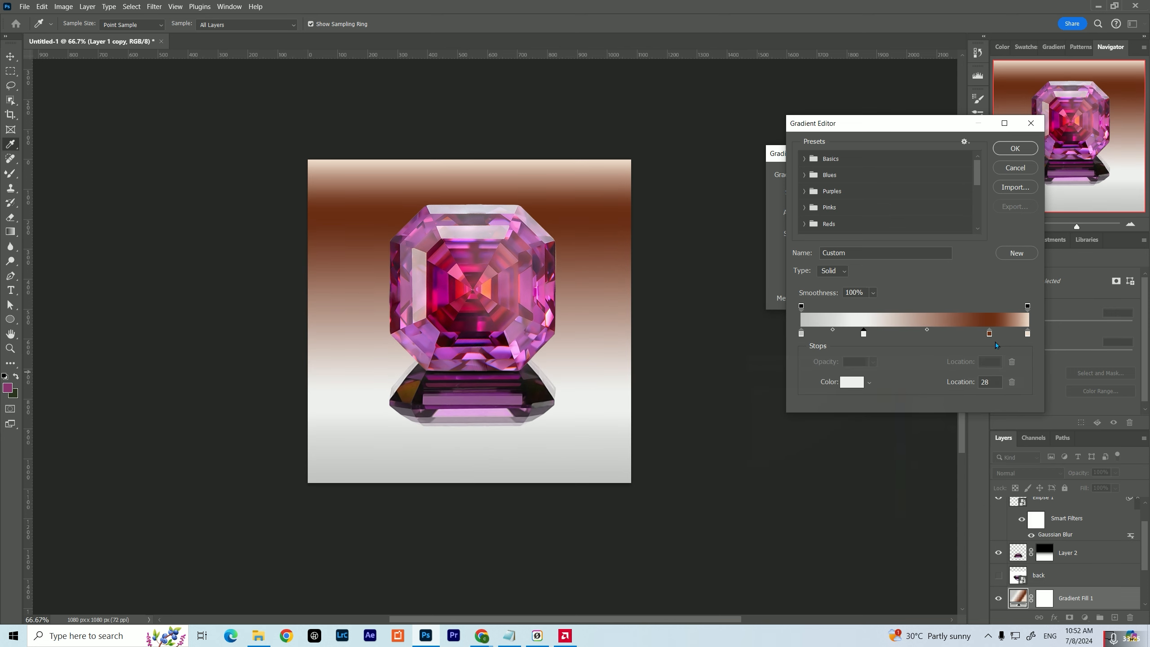
# Copy the first stop's grey c3c3c3 to the gradient's dark brown third colour stop
pyautogui.click(989, 334)
pyautogui.click(801, 333)
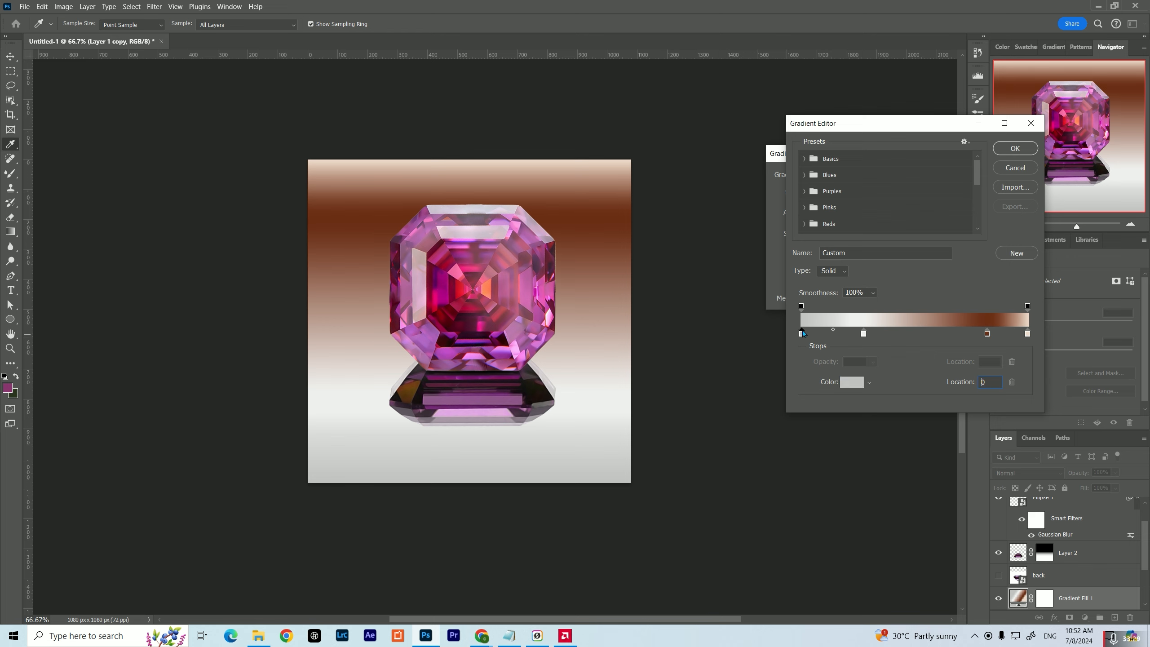
pyautogui.click(851, 380)
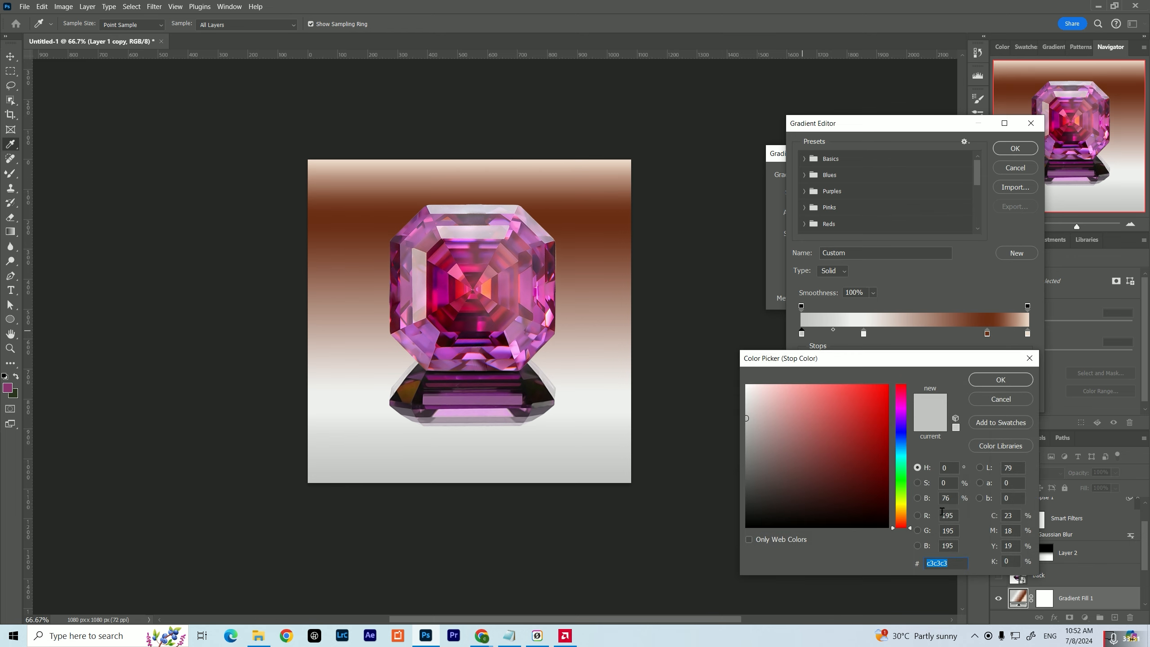
pyautogui.click(1001, 380)
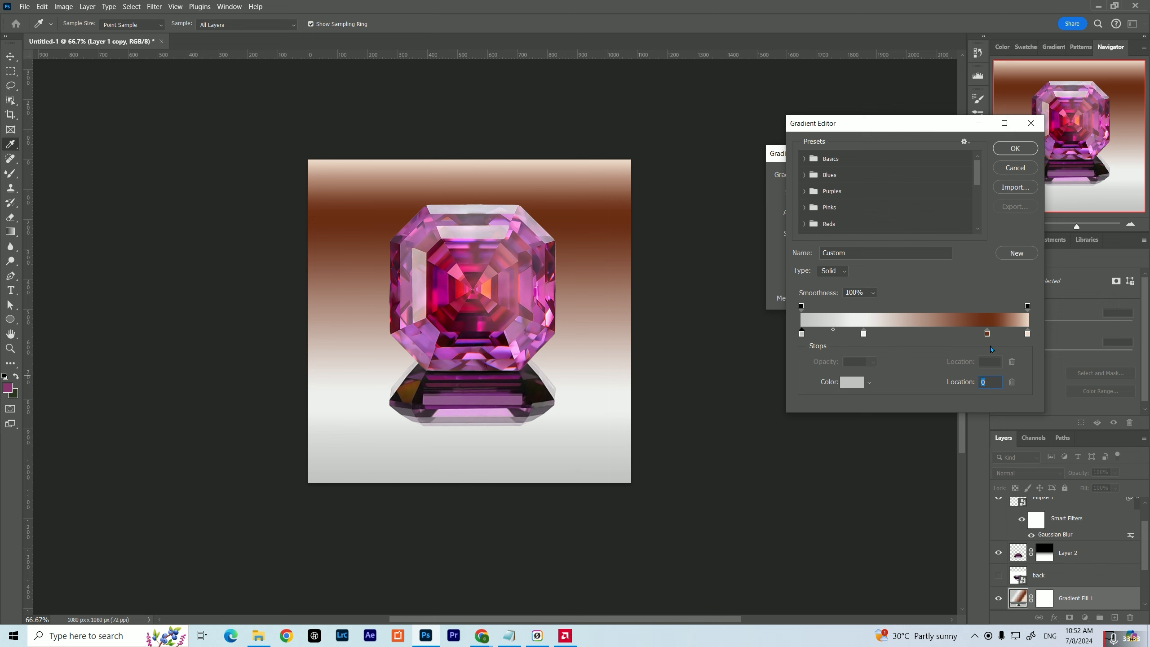
pyautogui.click(986, 333)
pyautogui.click(851, 383)
pyautogui.write('c3c3c3')
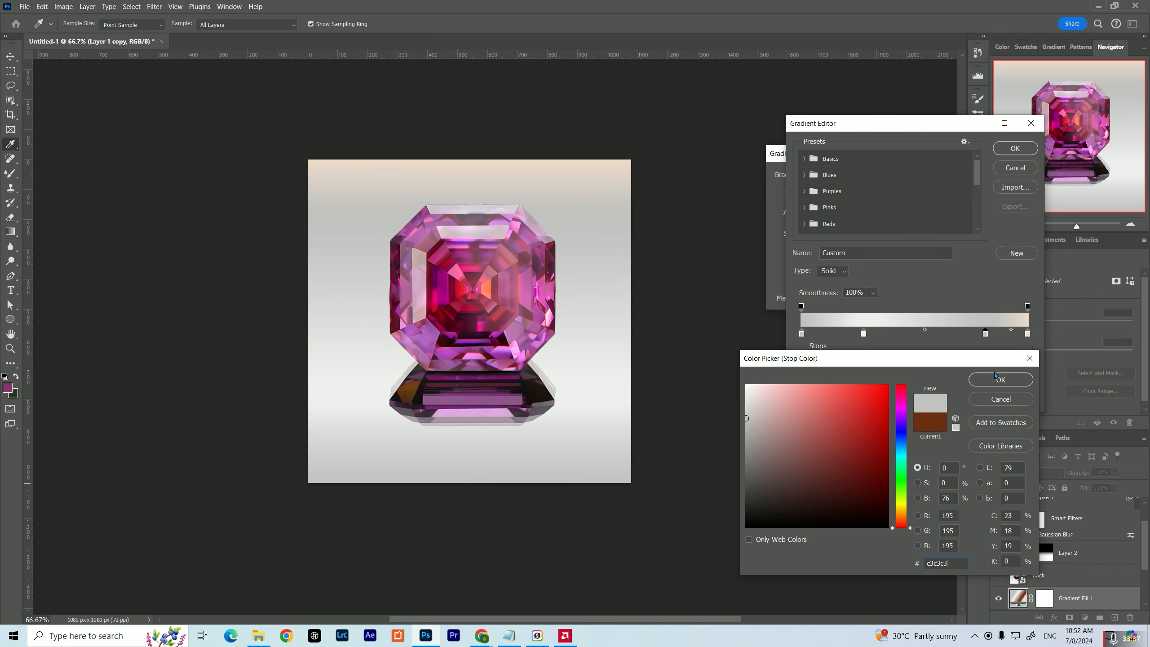
pyautogui.click(1000, 379)
# Select the gradient's peach end colour stop at location 100 for editing
pyautogui.click(1026, 334)
pyautogui.moveTo(1026, 338); pyautogui.dragTo(1037, 338)
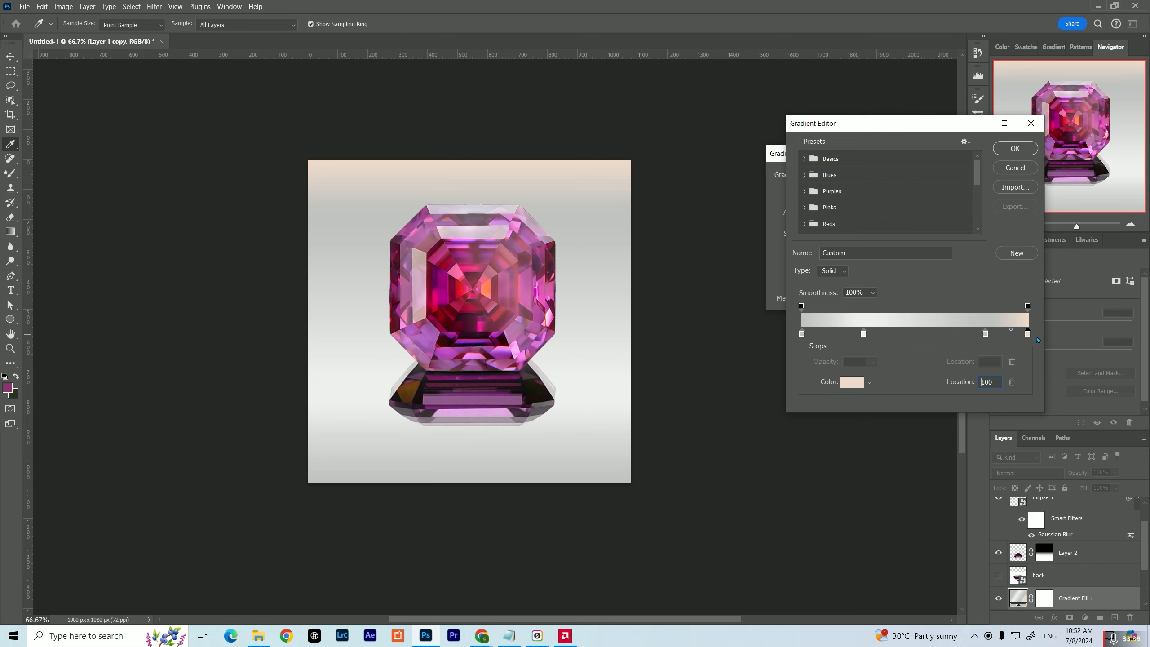